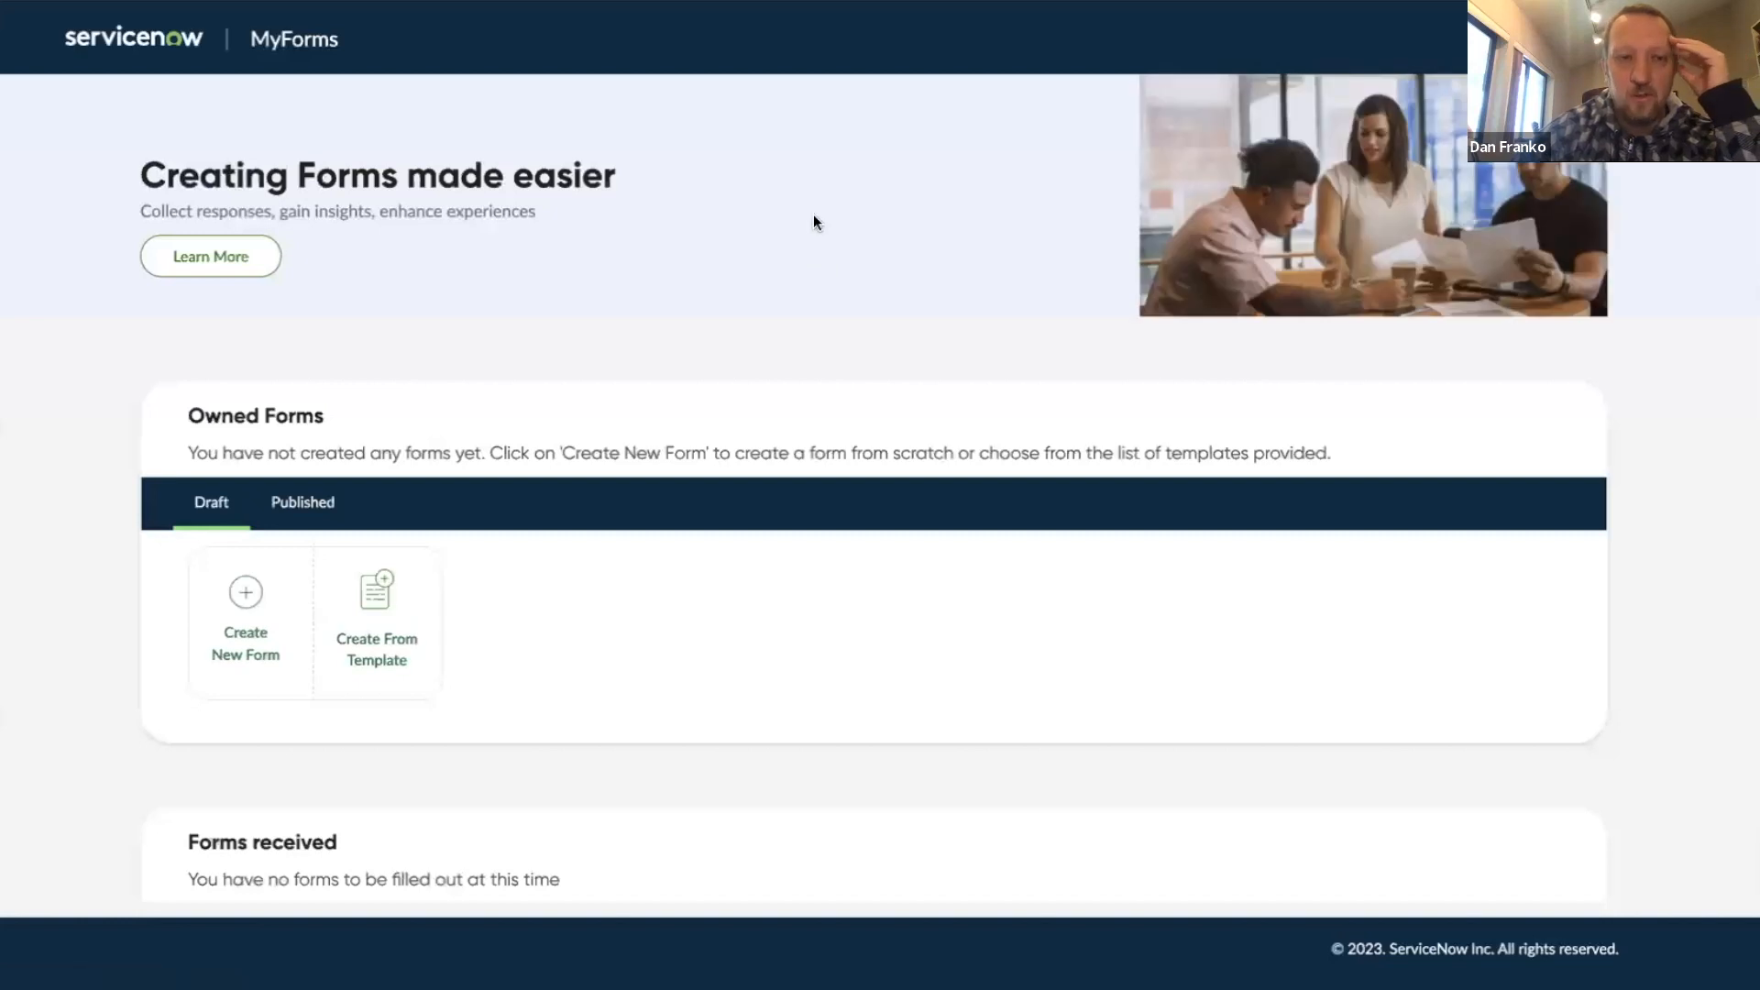
Step: Look through the global, personal and shared templates in the template gallery and close it
{"action": "scroll", "coordinate": [773, 220], "scroll_direction": "down", "scroll_amount": 1}
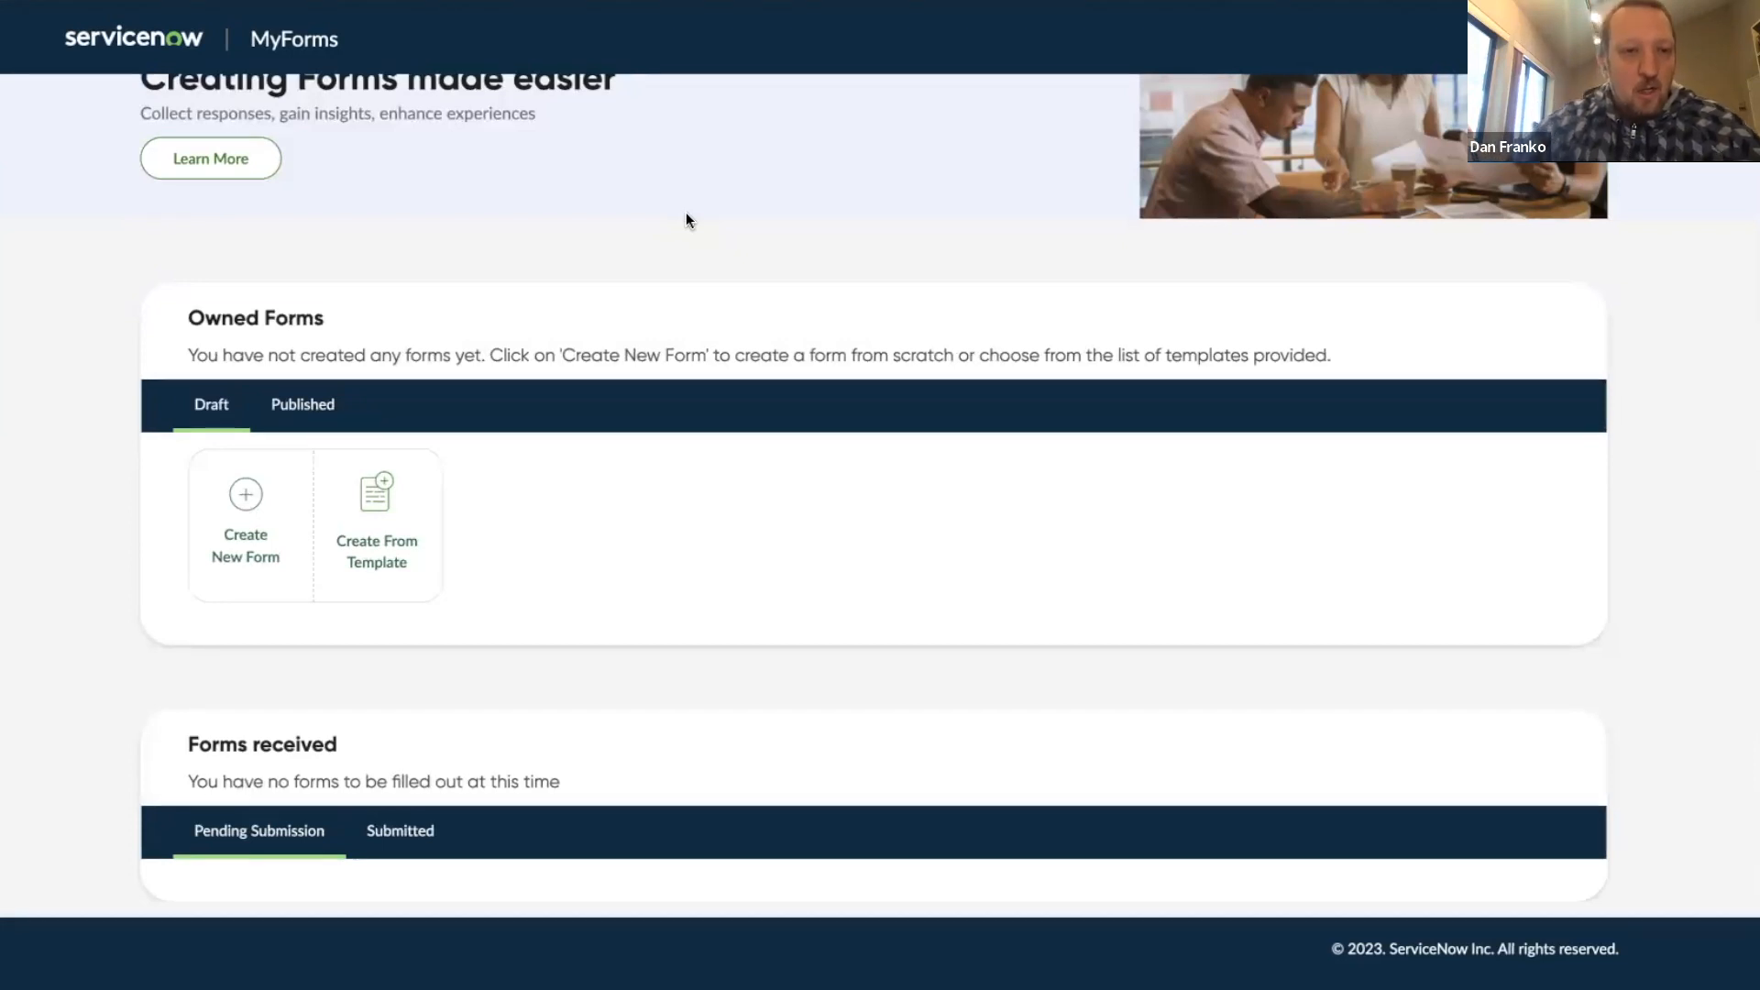
{"action": "scroll", "coordinate": [686, 218], "scroll_direction": "up", "scroll_amount": 1}
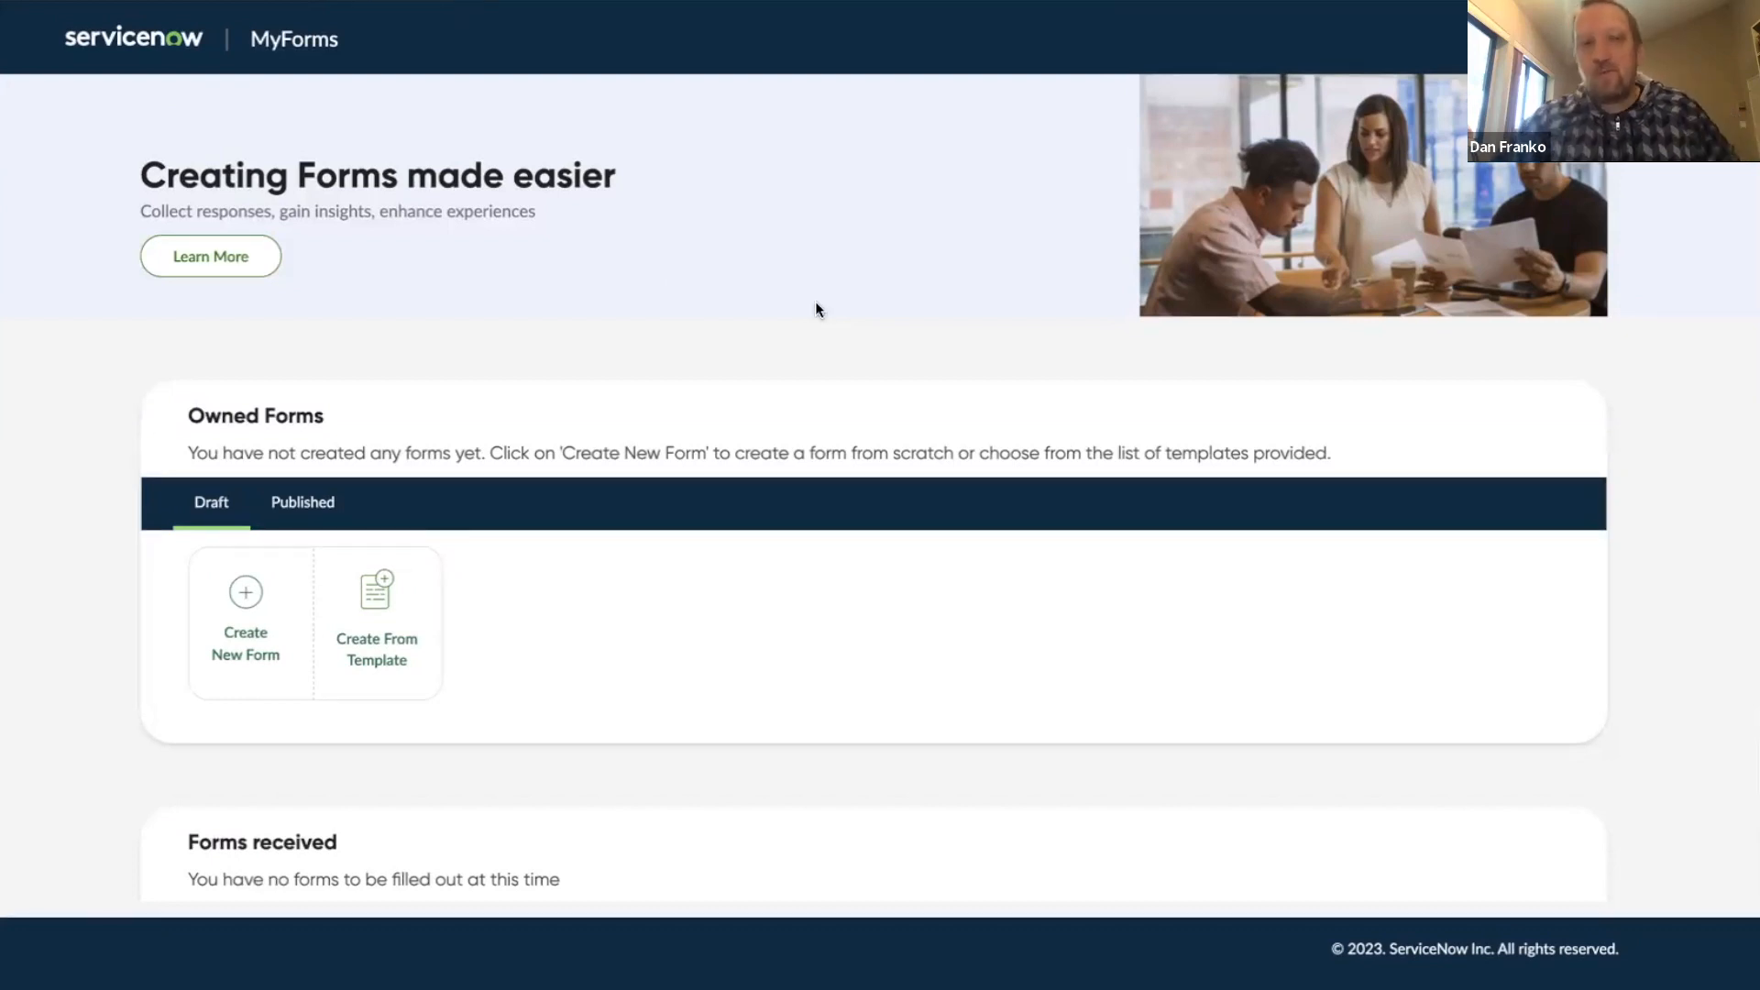
{"action": "scroll", "coordinate": [815, 301], "scroll_direction": "down", "scroll_amount": 1}
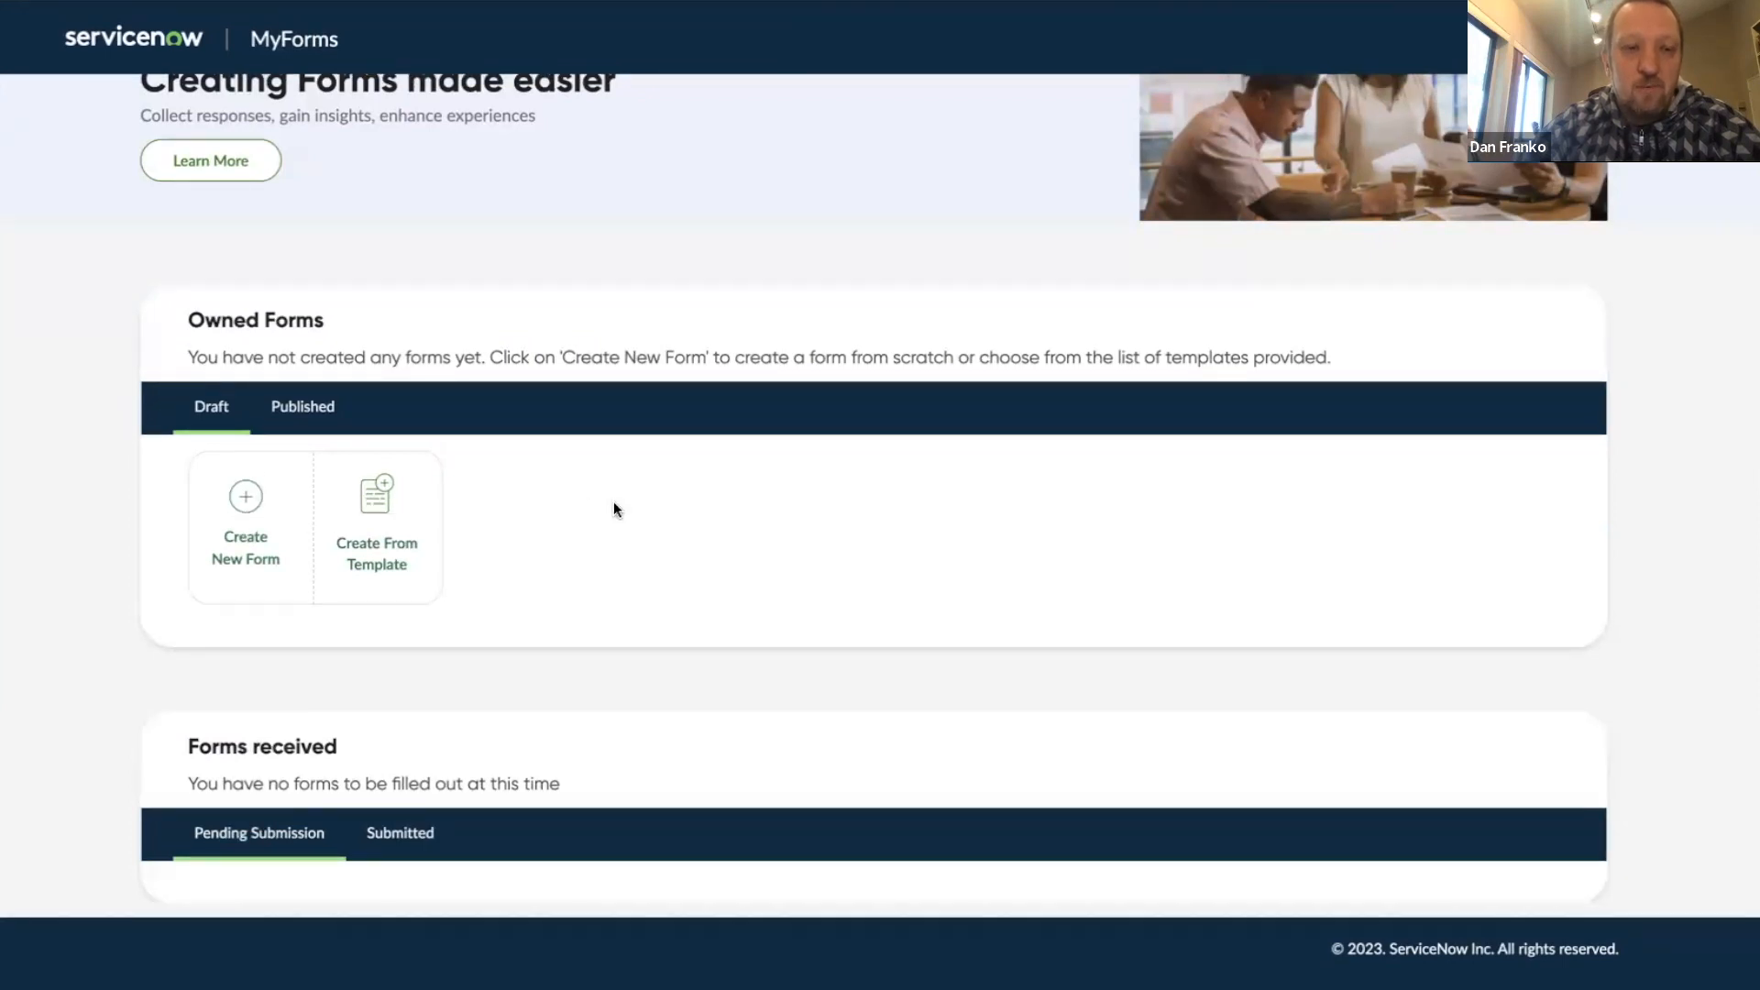
{"action": "left_click", "coordinate": [374, 503]}
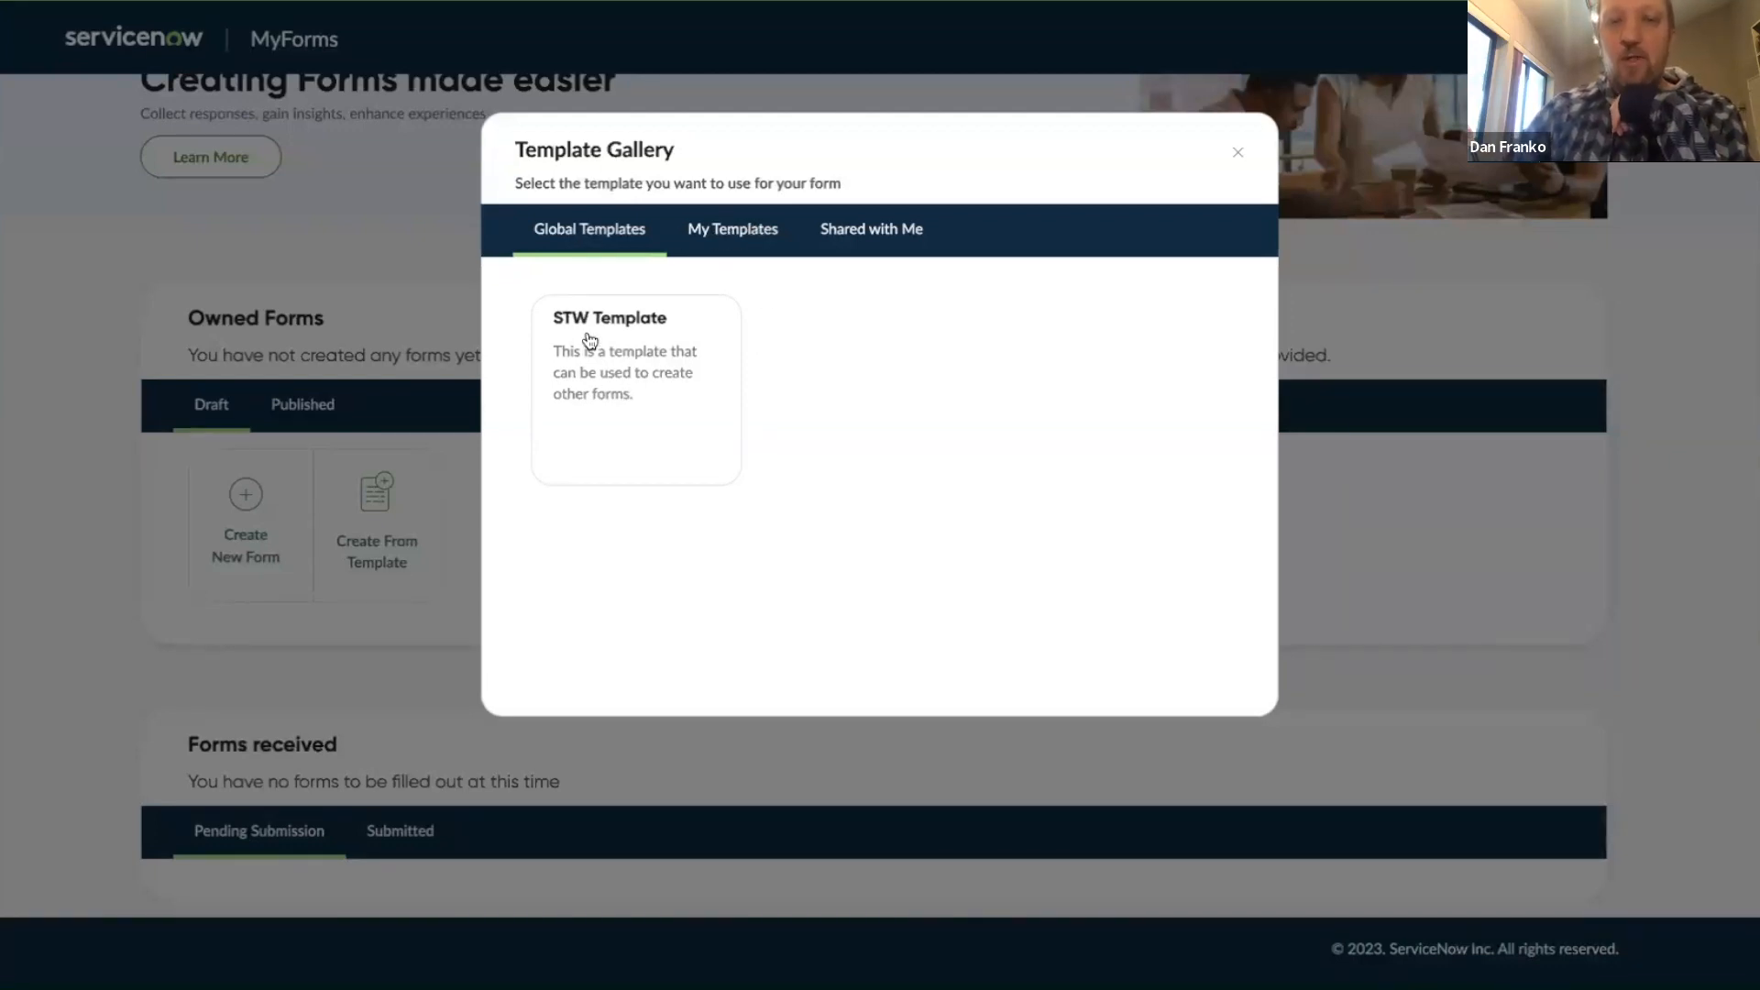
{"action": "left_click", "coordinate": [736, 231]}
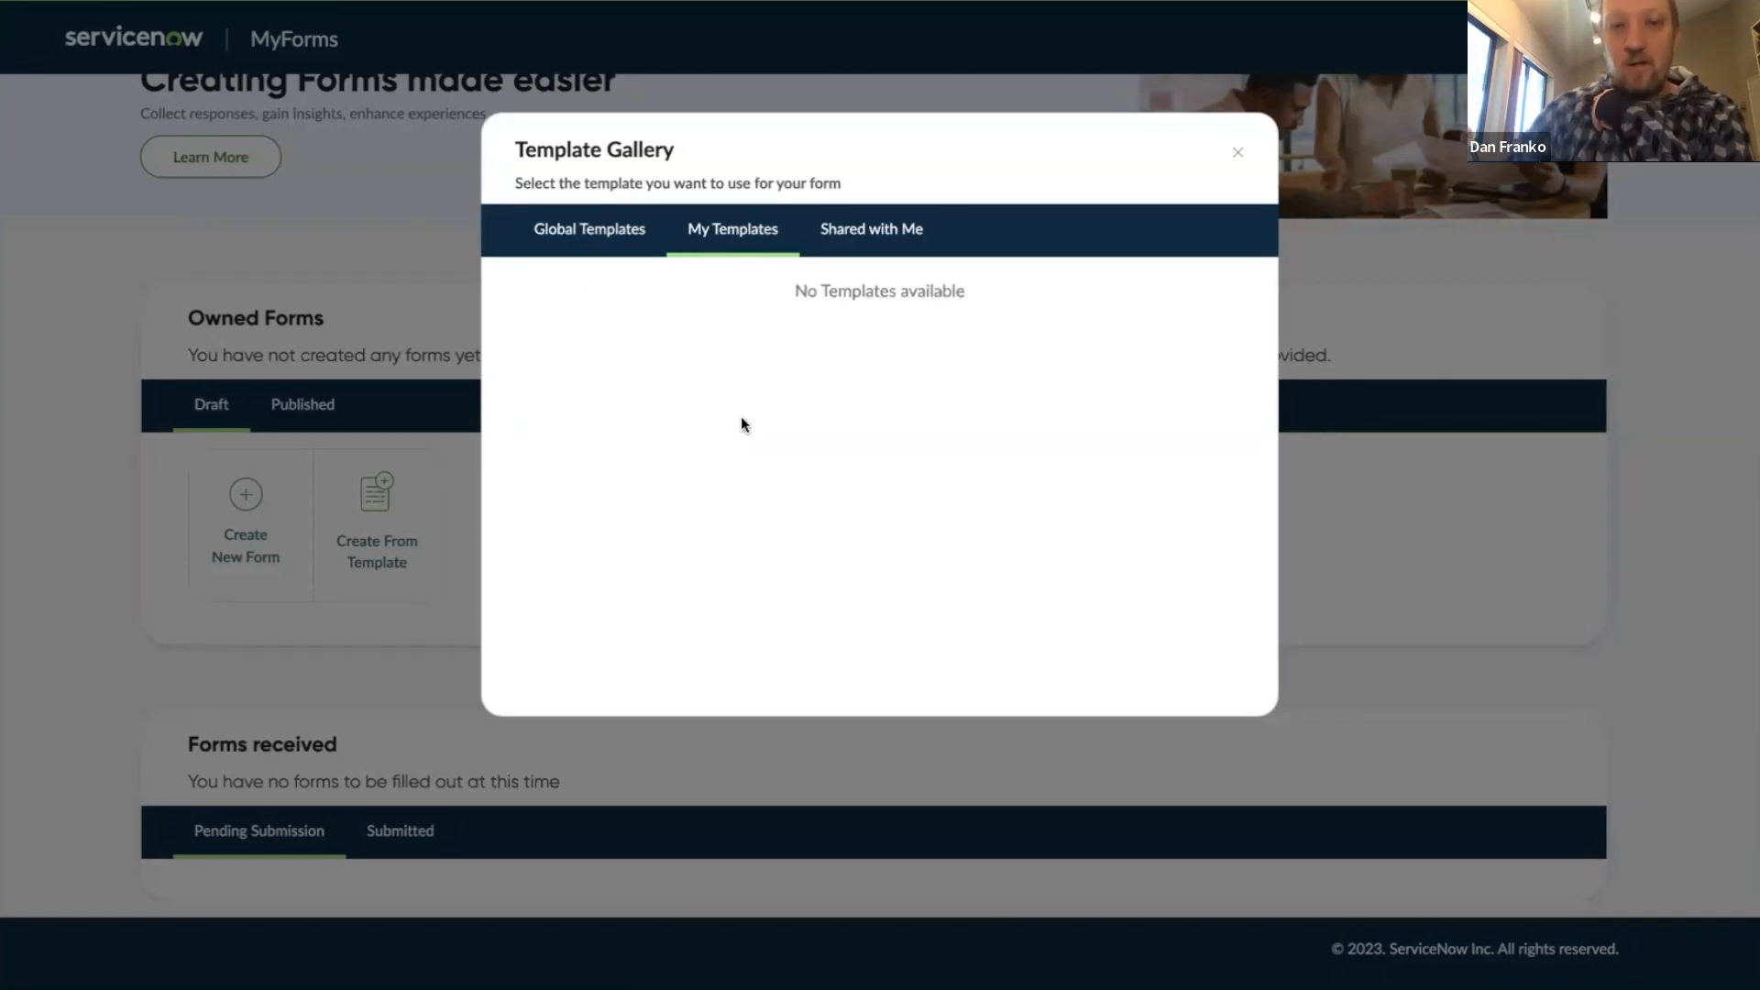
{"action": "left_click", "coordinate": [875, 230]}
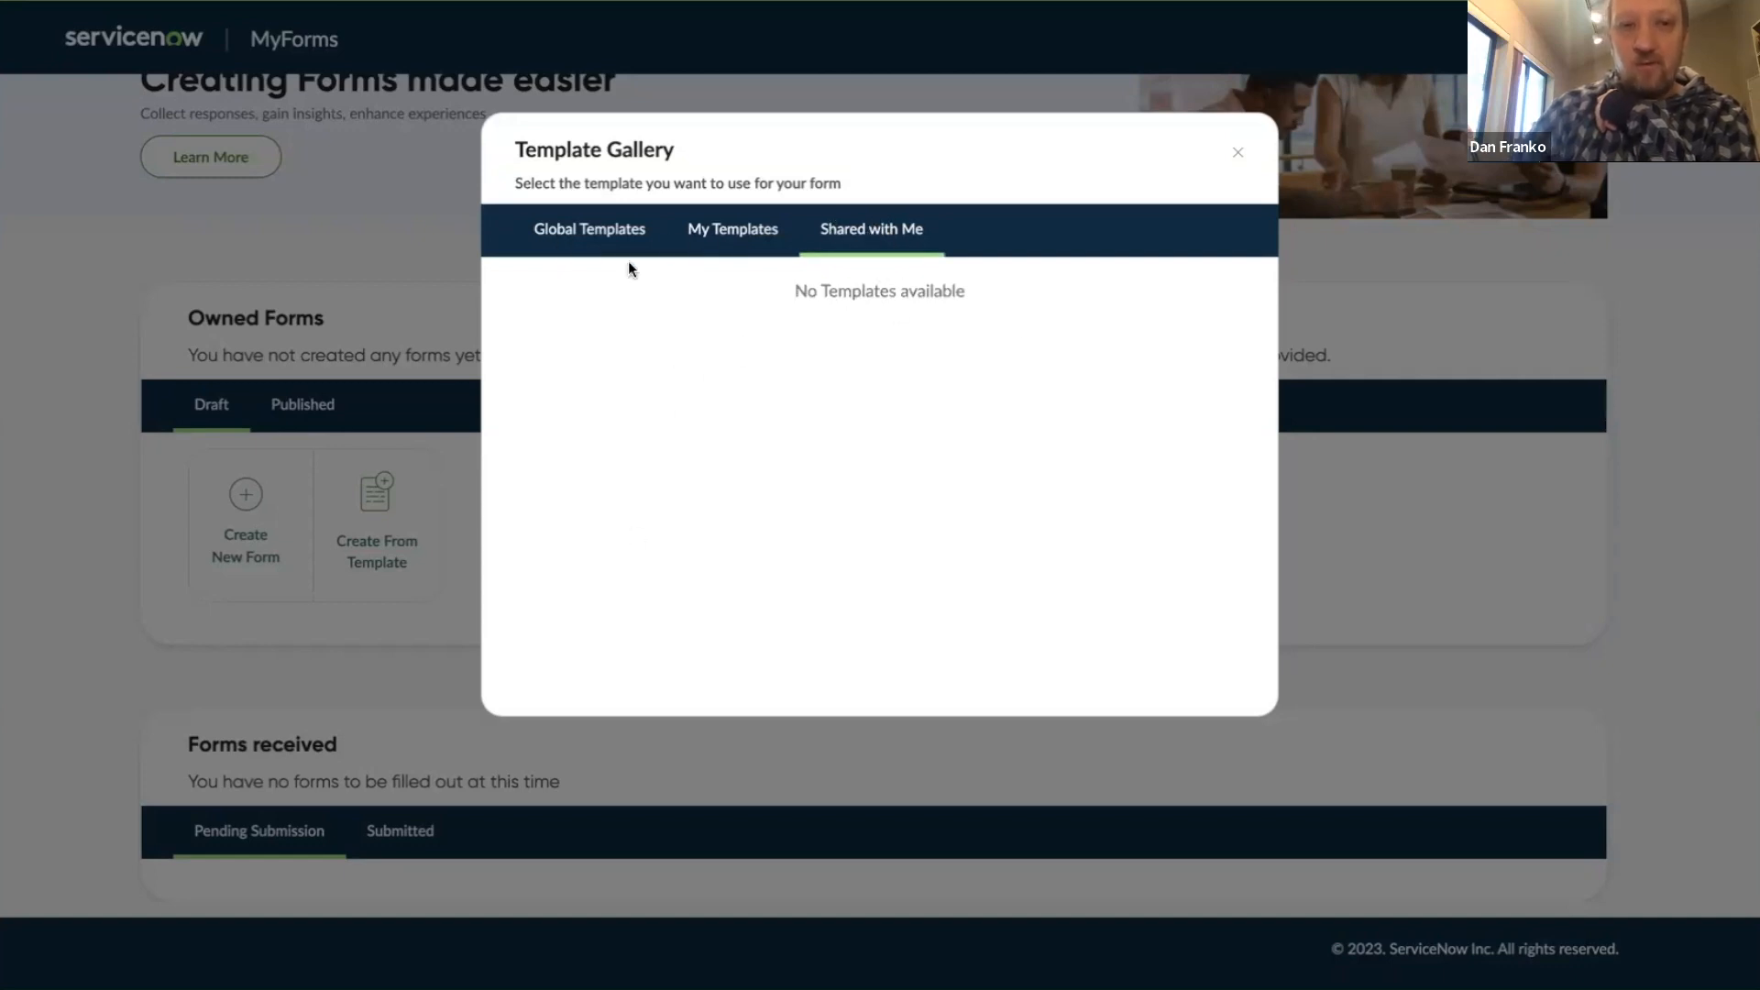
{"action": "left_click", "coordinate": [586, 239]}
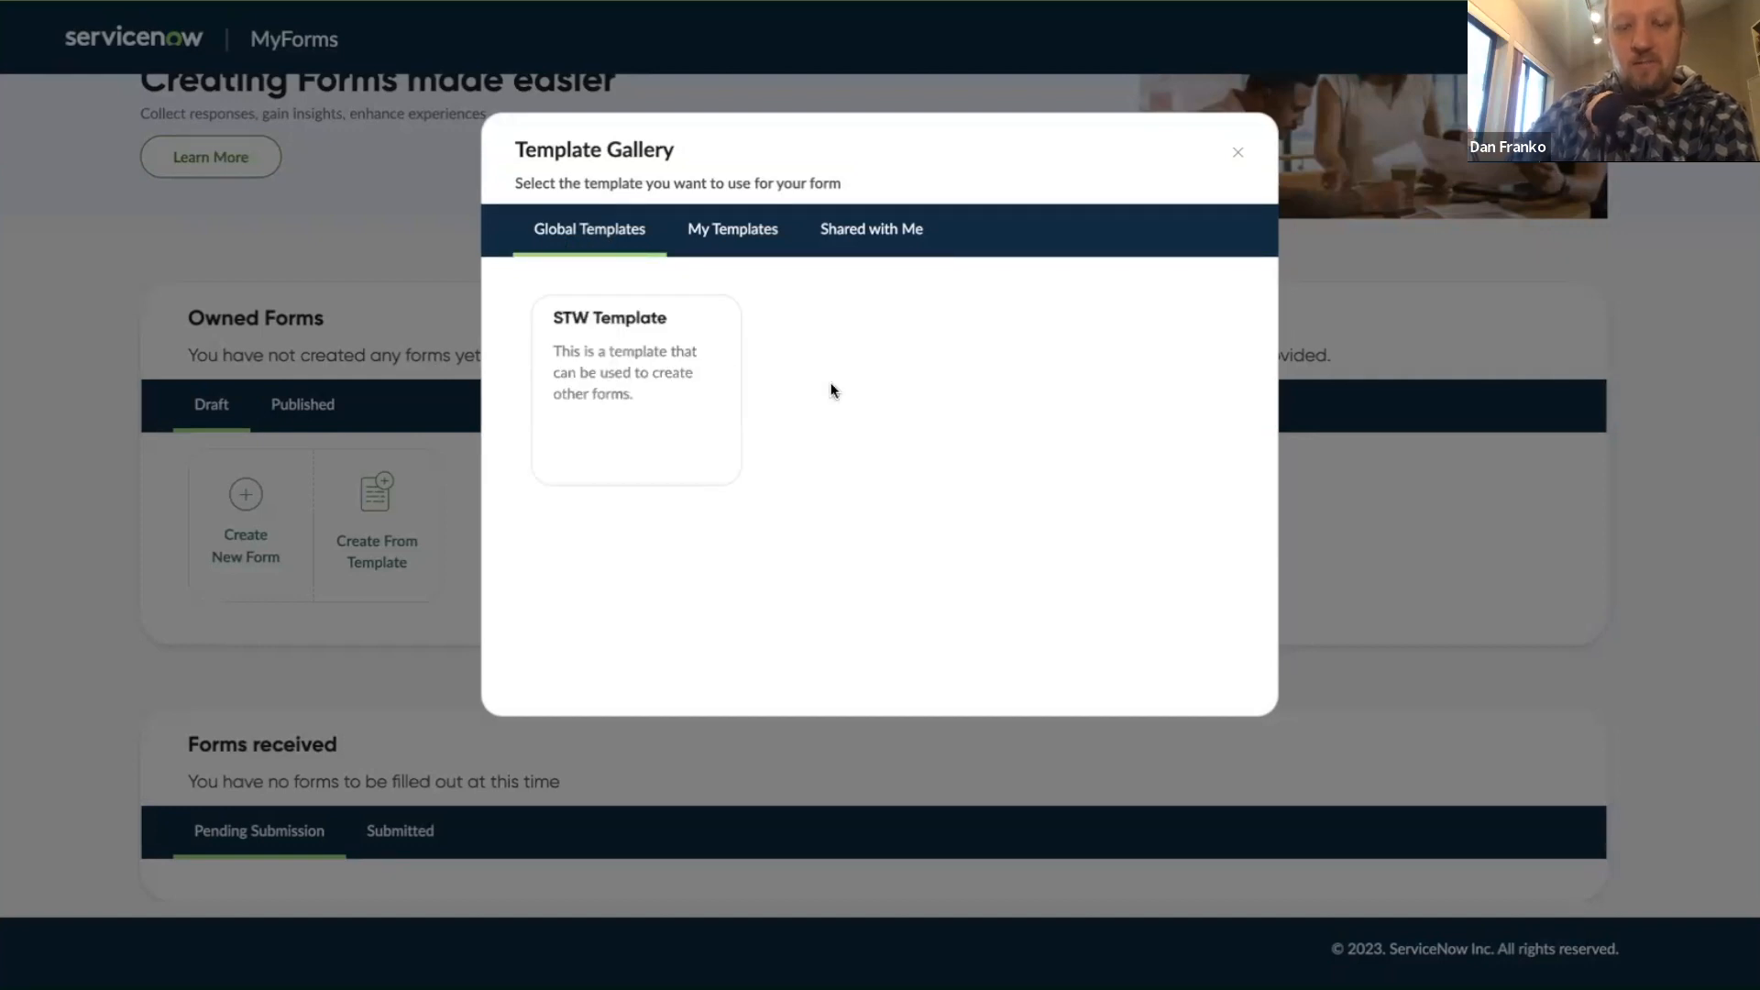
{"action": "left_click", "coordinate": [1237, 156]}
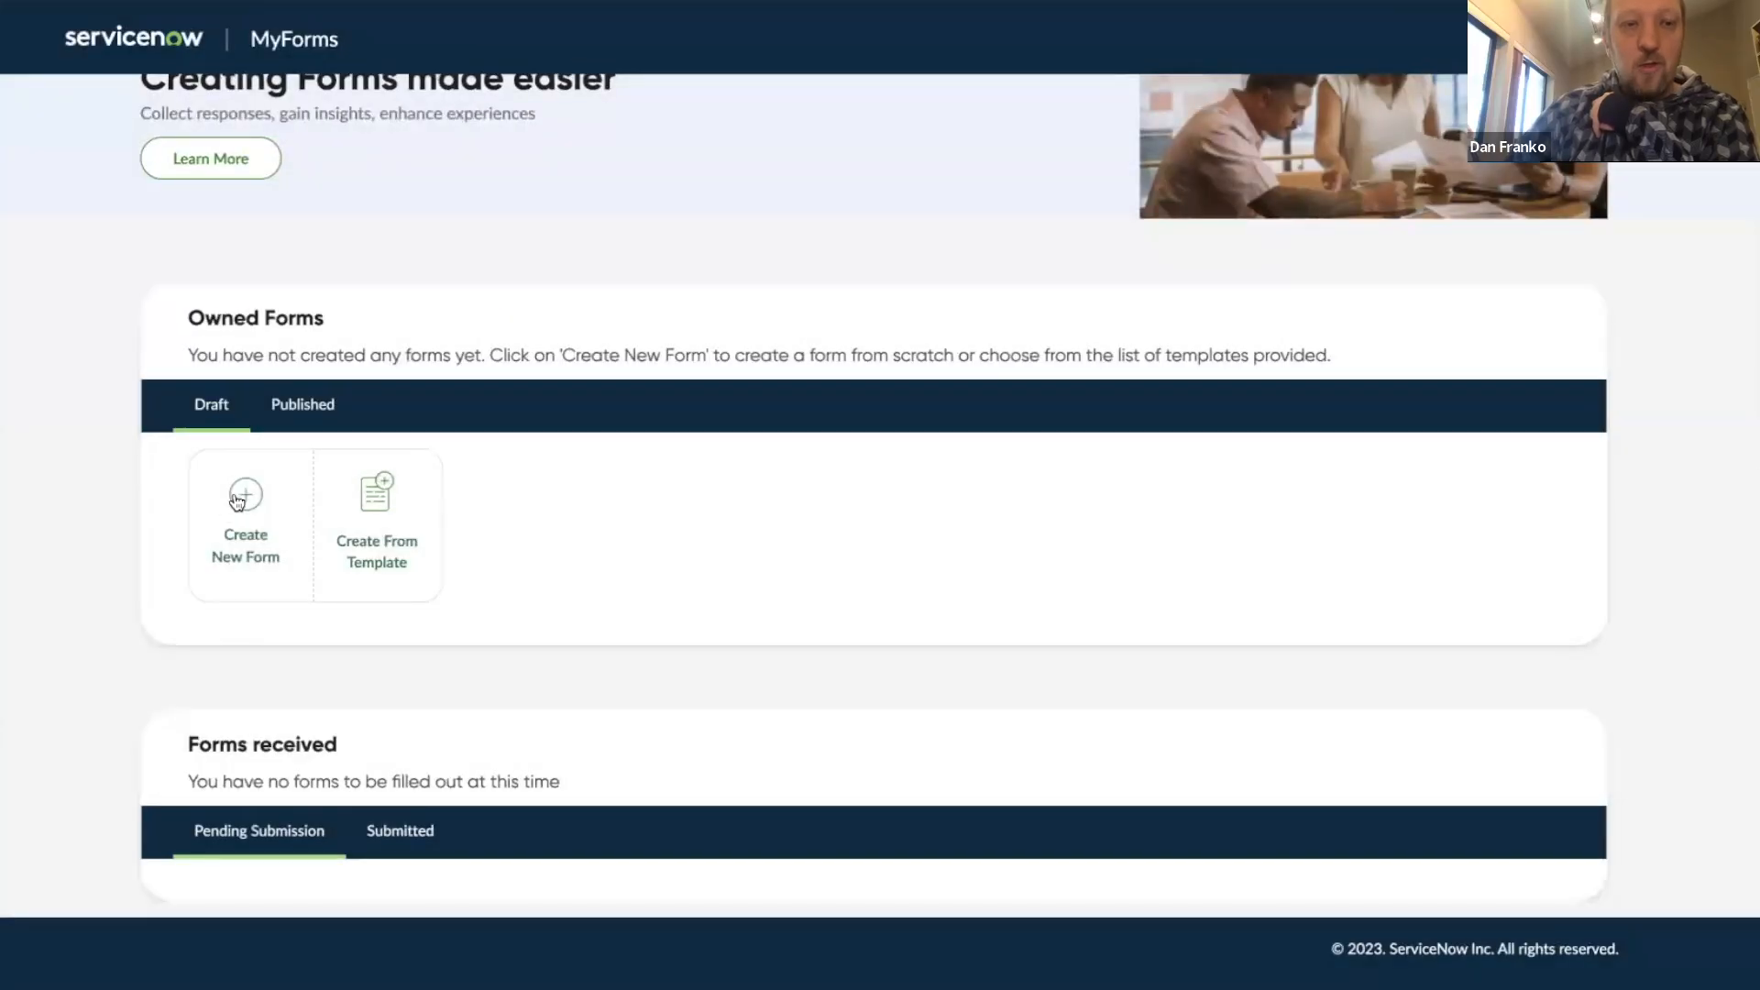
Step: Open the published STW Demo Form and review its general details, including description, dates and collaborators
{"action": "left_click", "coordinate": [305, 407]}
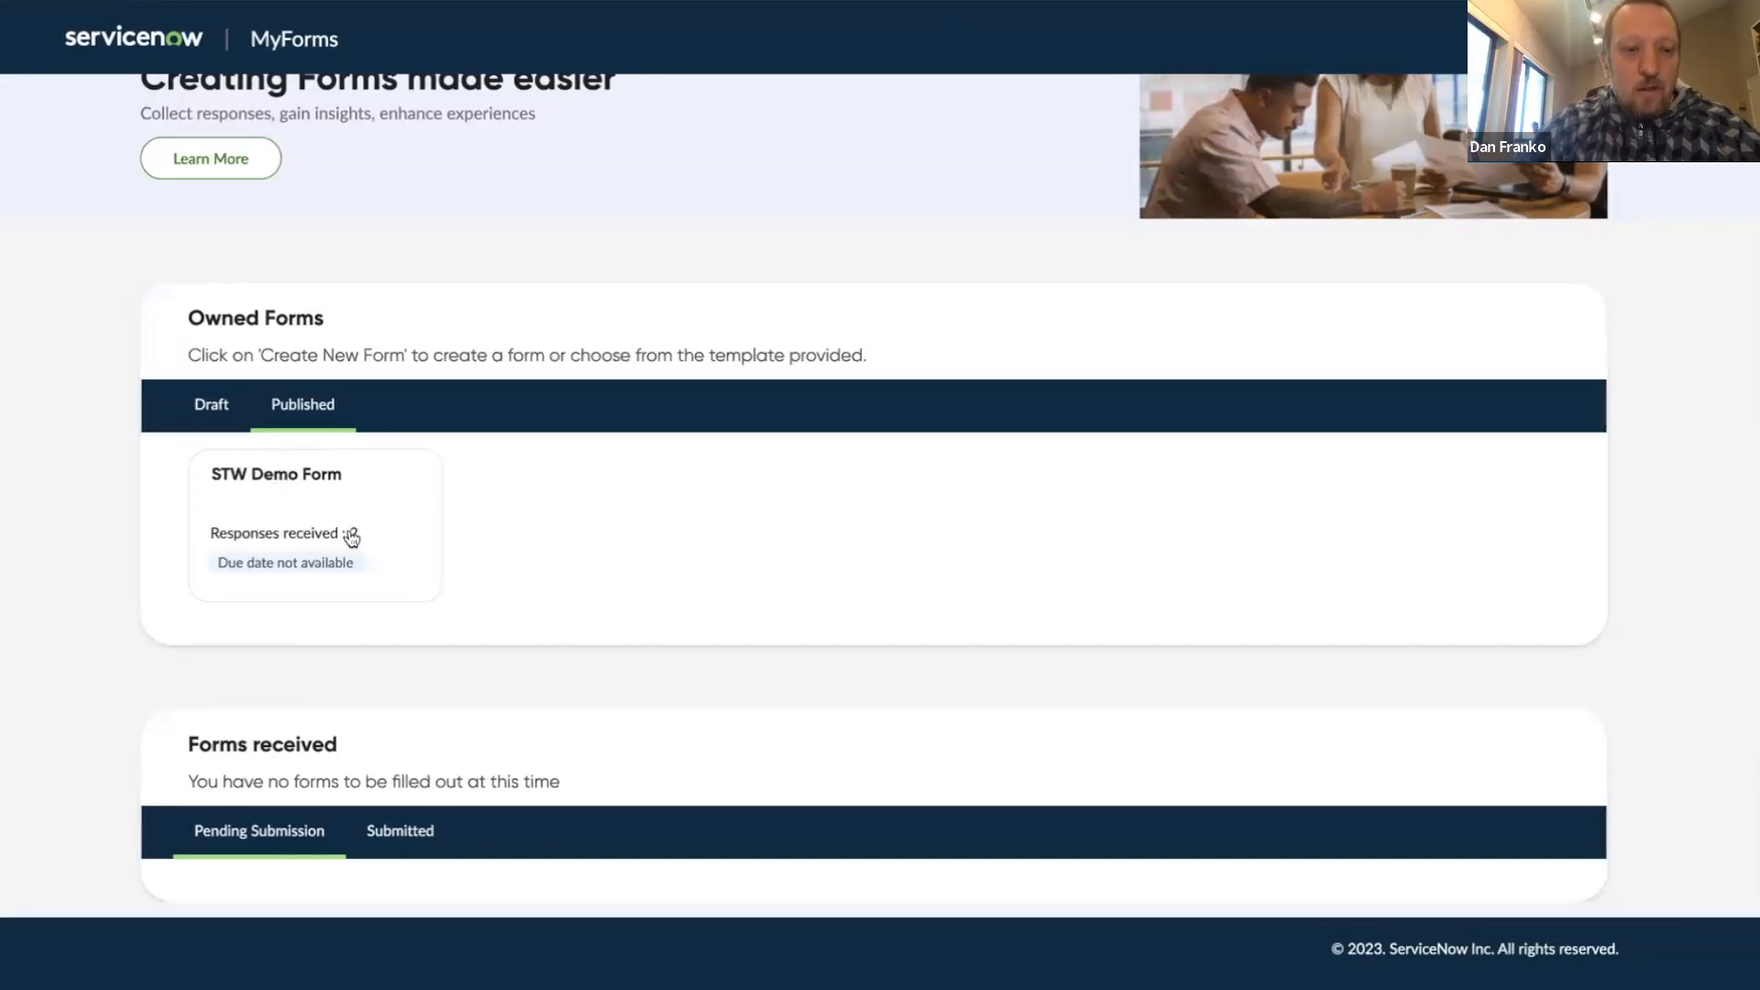
{"action": "left_click", "coordinate": [287, 498]}
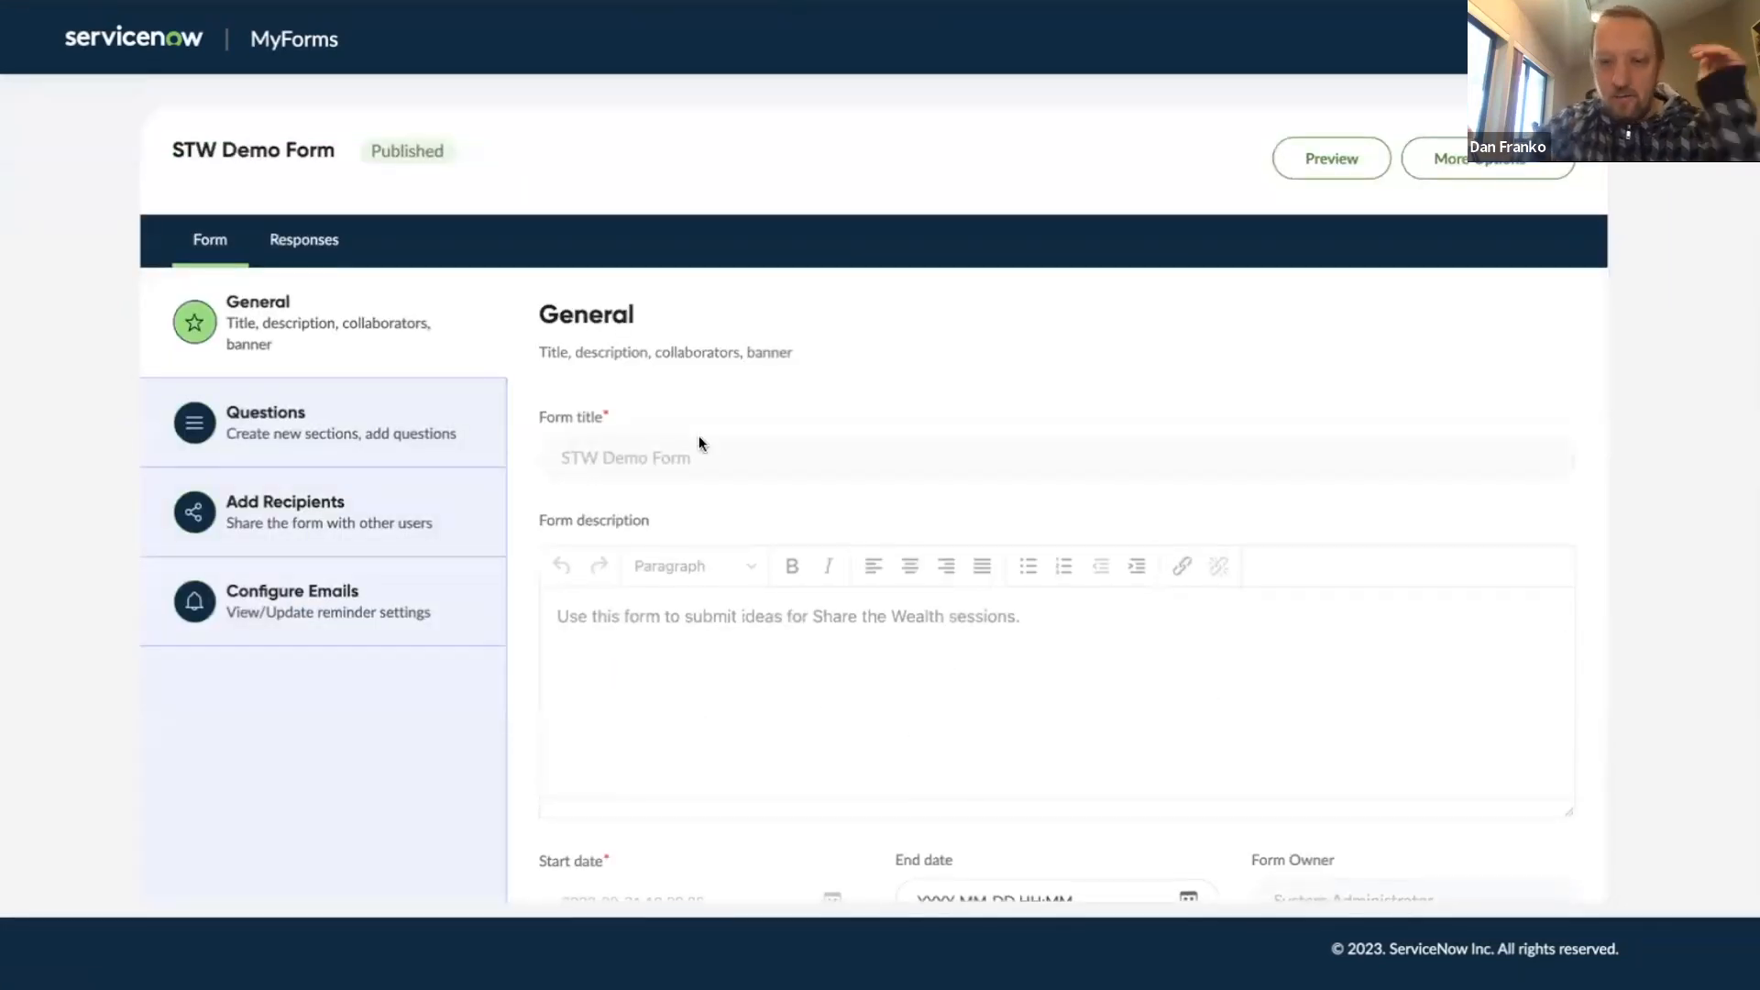
{"action": "scroll", "coordinate": [698, 442], "scroll_direction": "down", "scroll_amount": 4}
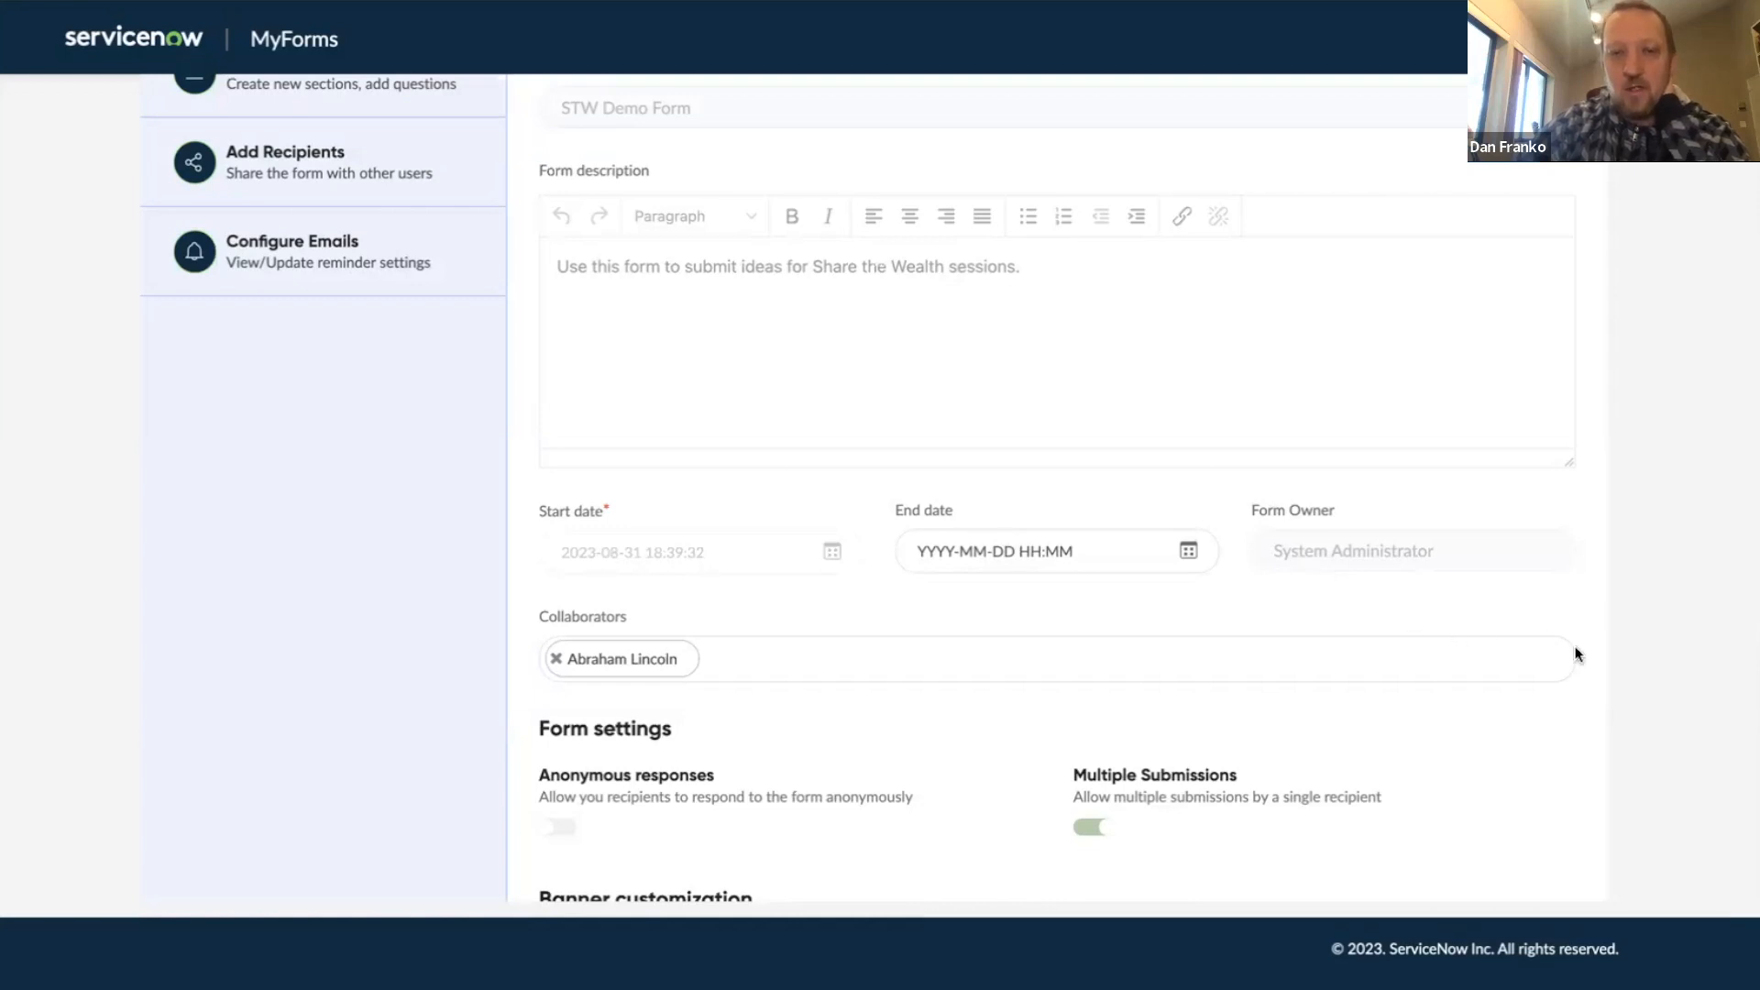
{"action": "scroll", "coordinate": [1404, 613], "scroll_direction": "up", "scroll_amount": 4}
{"action": "scroll", "coordinate": [1630, 431], "scroll_direction": "up", "scroll_amount": 1}
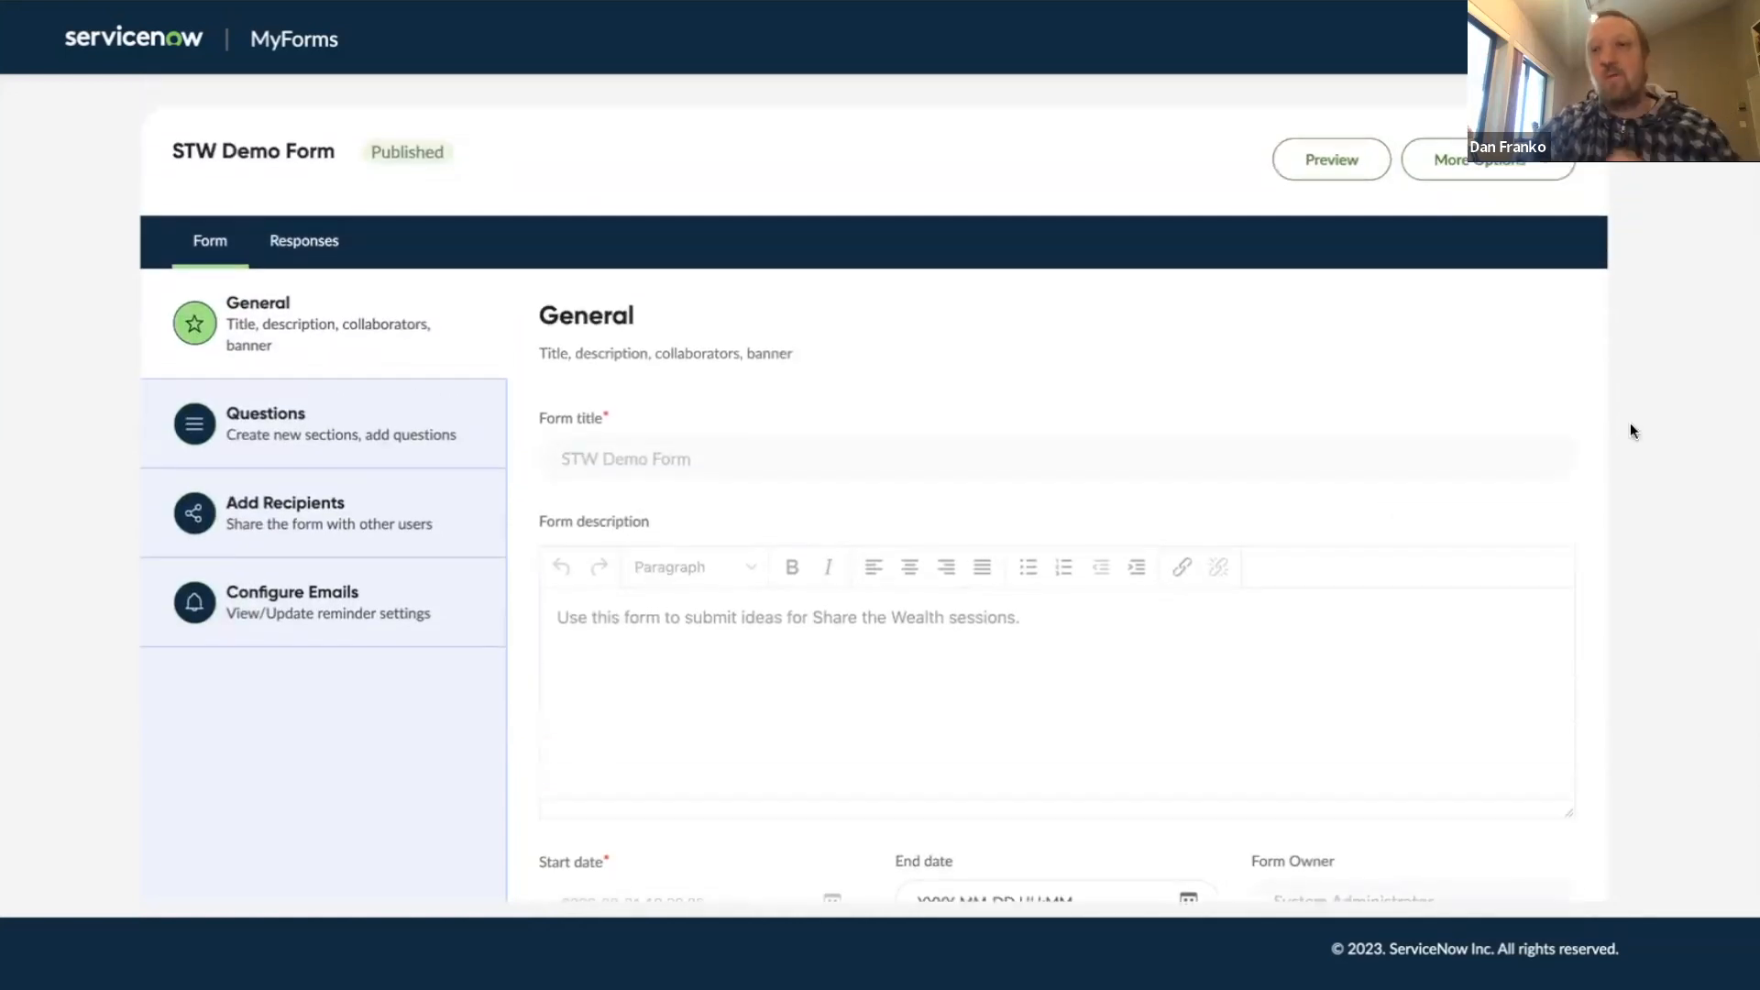
Step: Examine the additional actions offered for the published form and its general fields and form settings
{"action": "left_click", "coordinate": [1473, 163]}
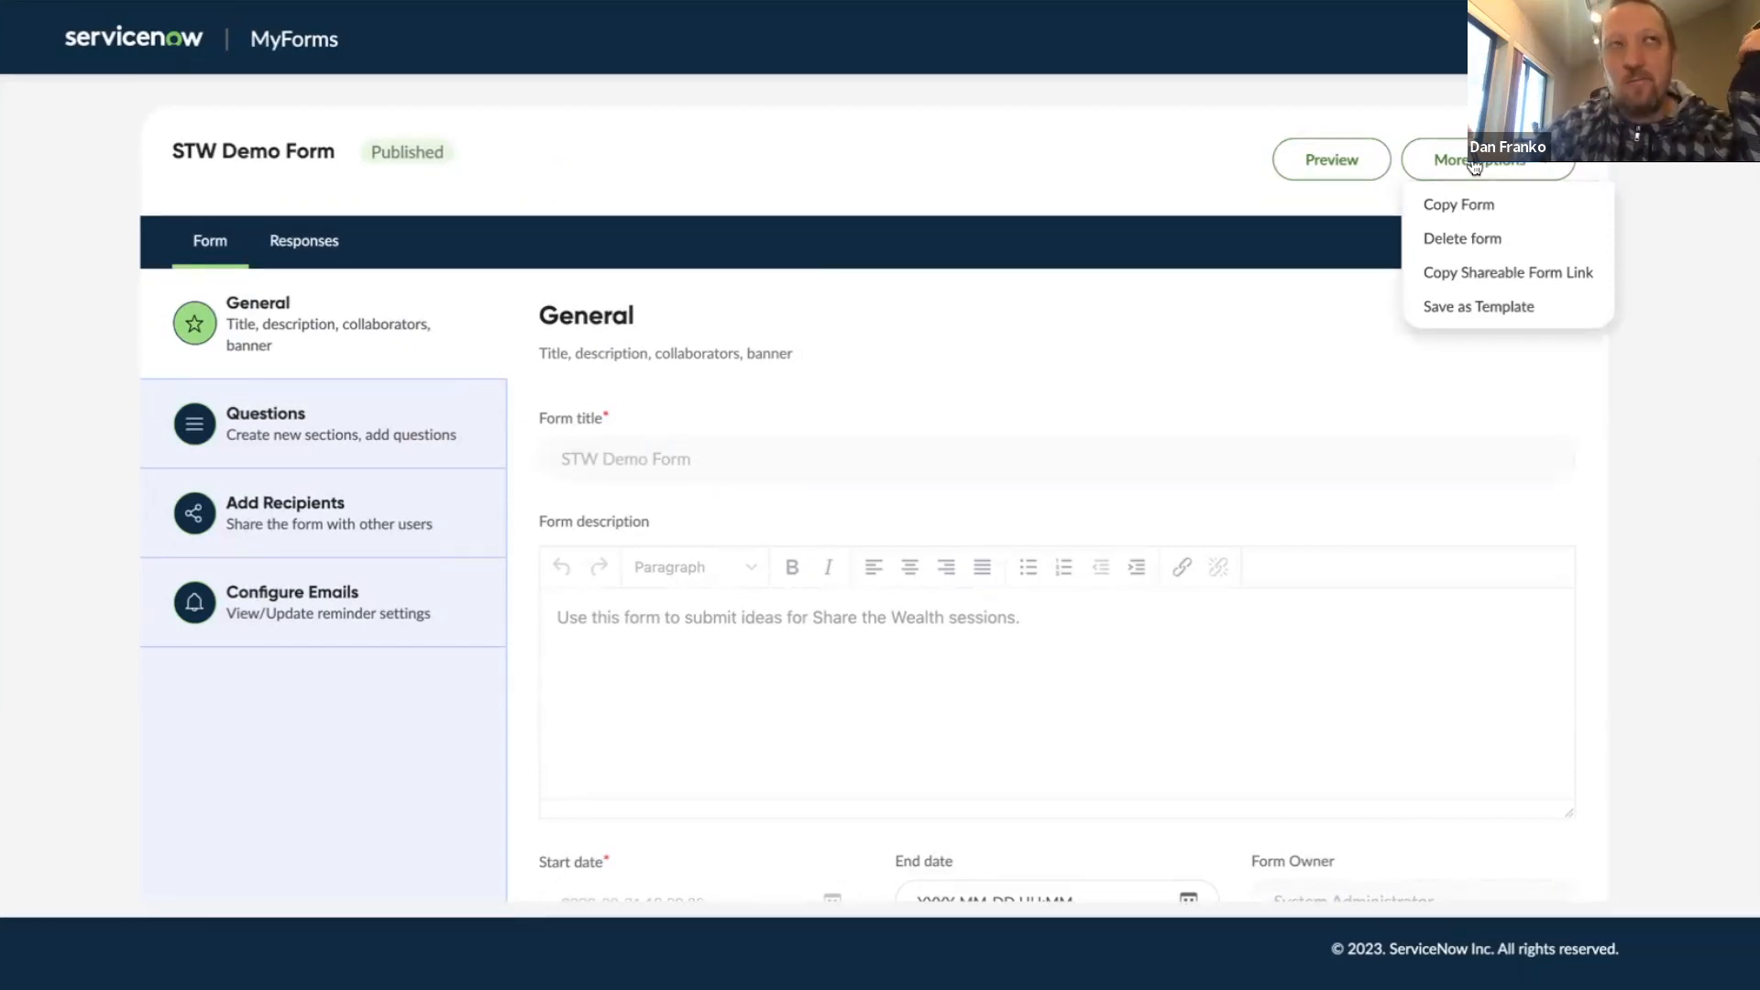
{"action": "left_click", "coordinate": [822, 328]}
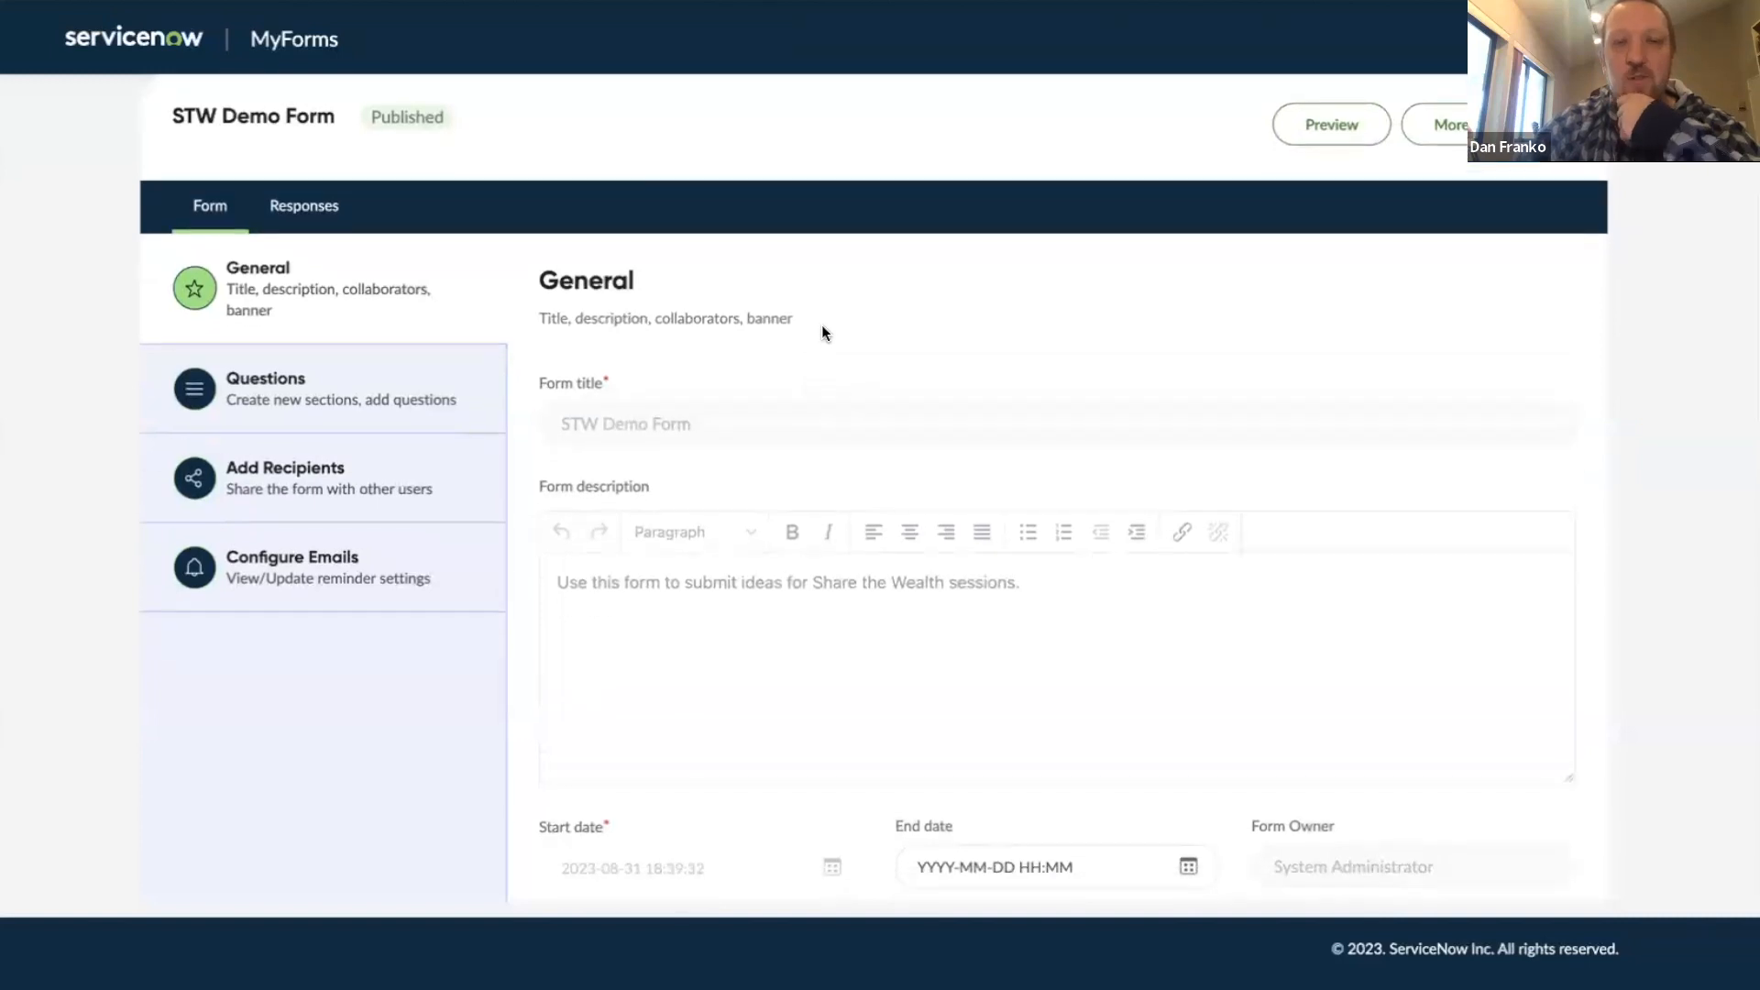
{"action": "scroll", "coordinate": [822, 328], "scroll_direction": "down", "scroll_amount": 1}
{"action": "scroll", "coordinate": [821, 333], "scroll_direction": "down", "scroll_amount": 3}
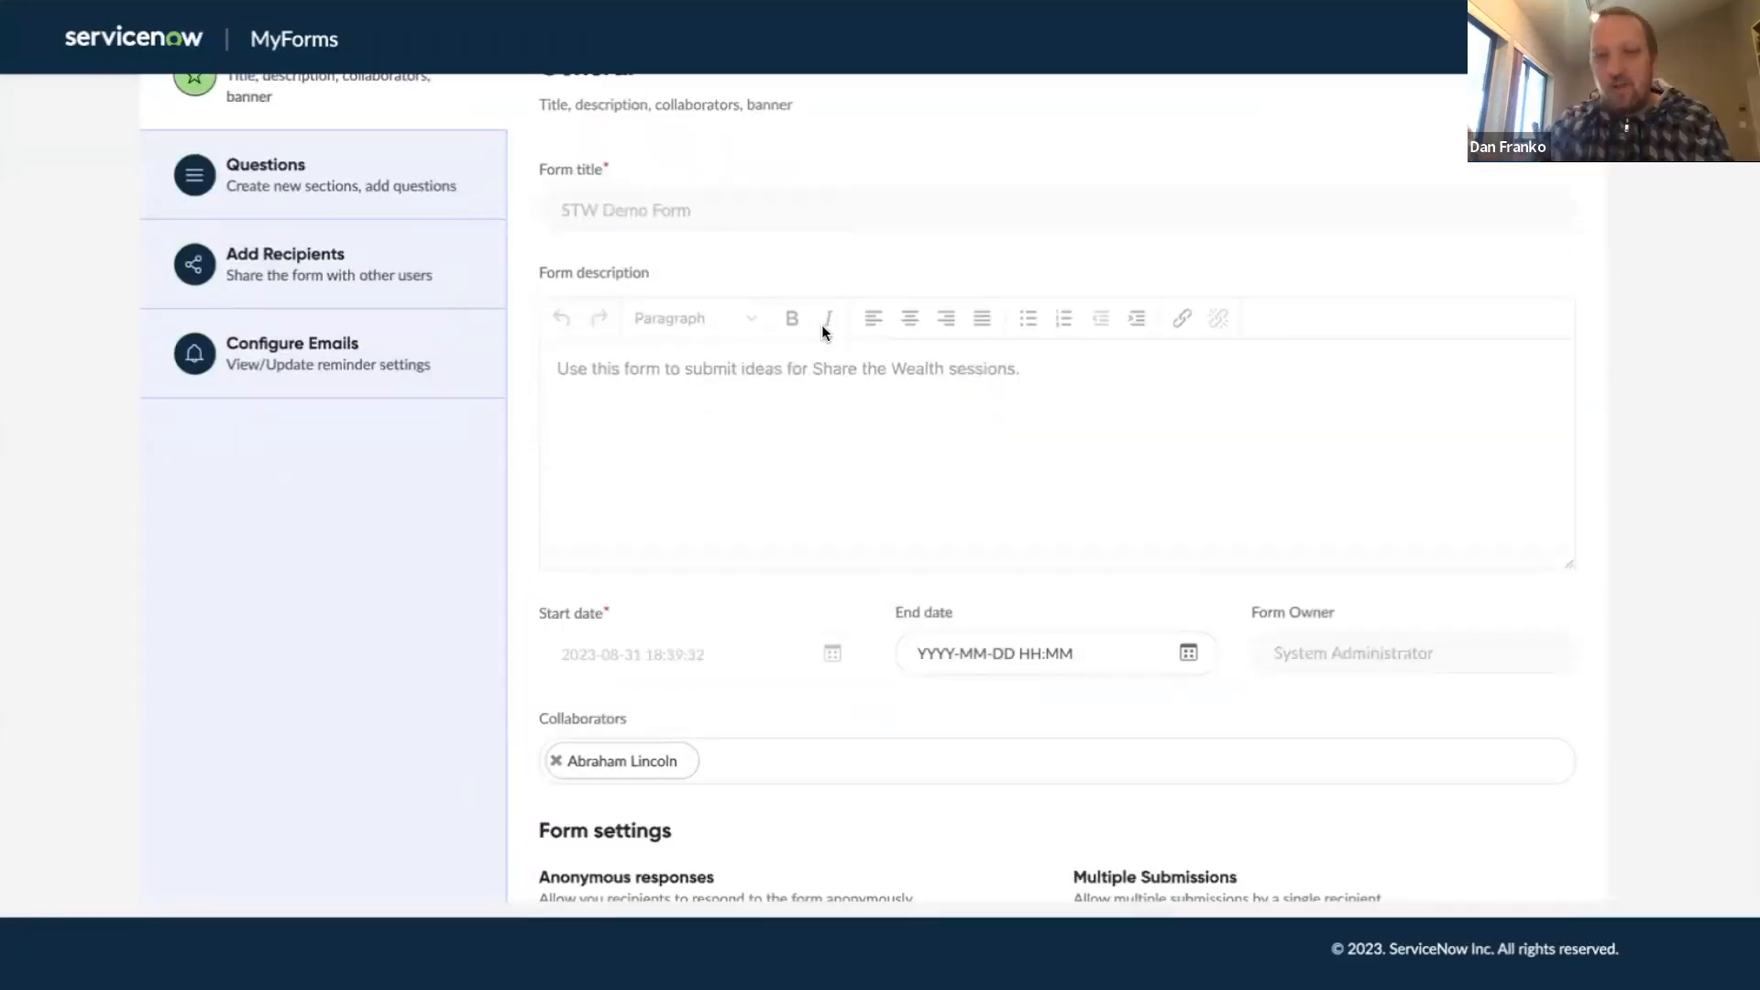
{"action": "scroll", "coordinate": [822, 328], "scroll_direction": "down", "scroll_amount": 1}
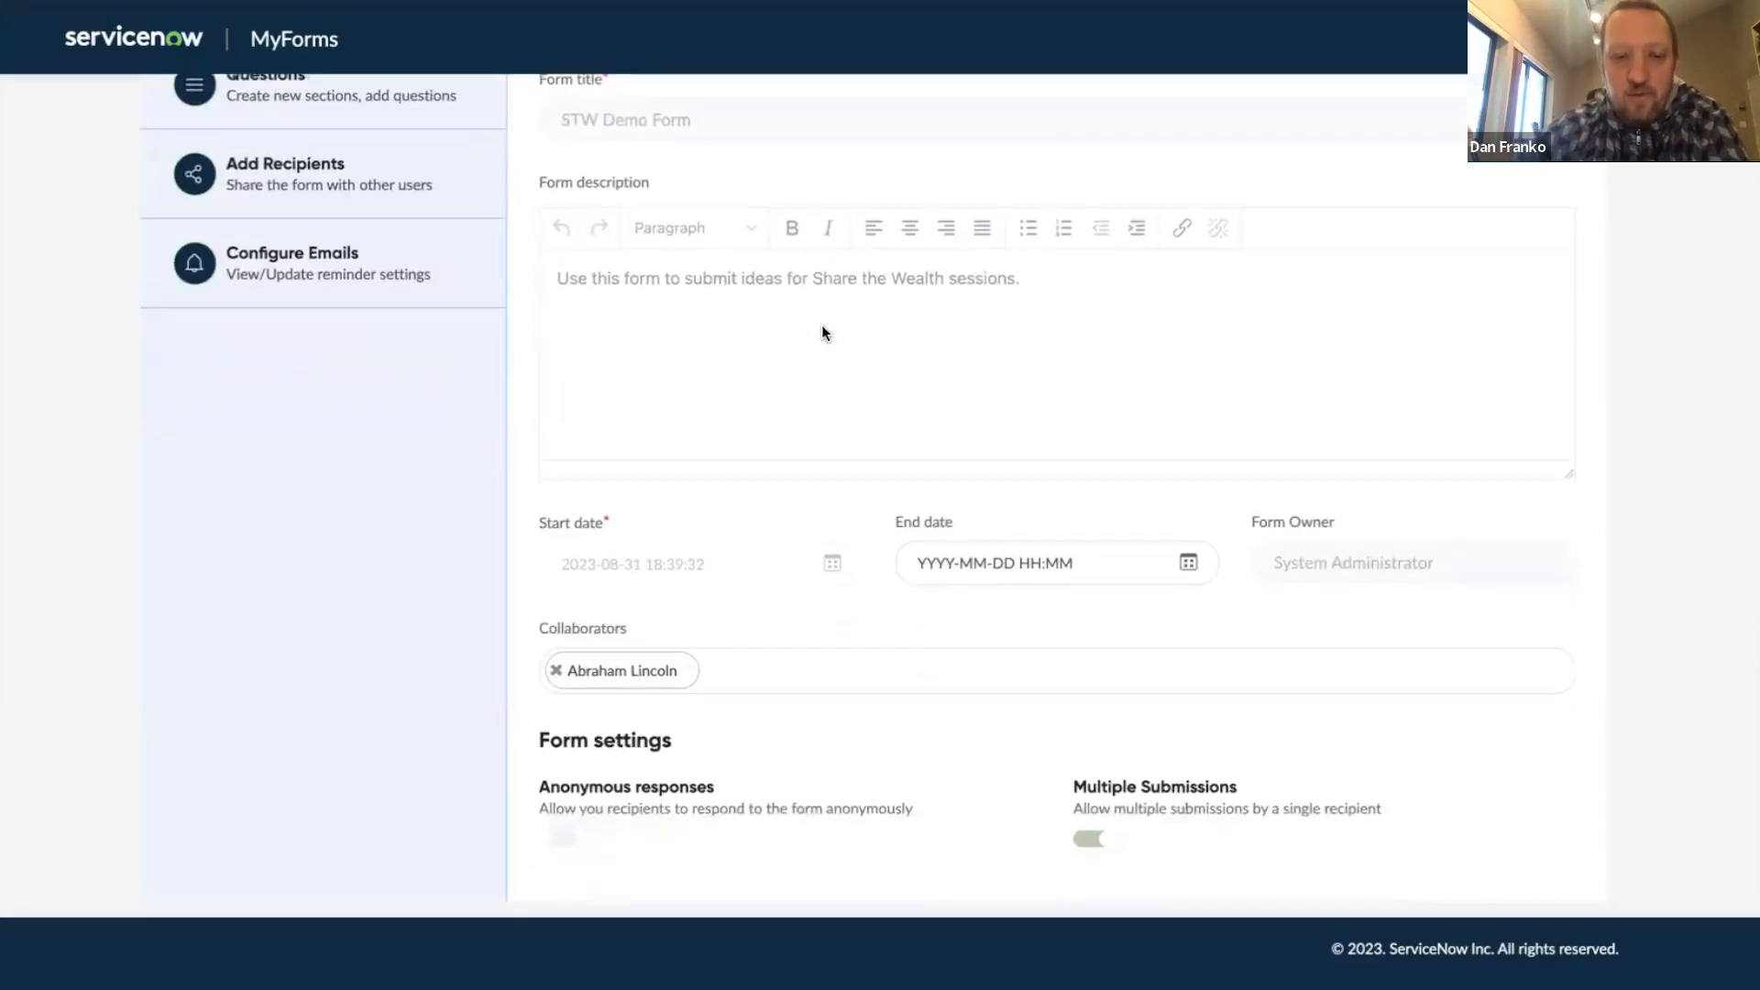
{"action": "scroll", "coordinate": [822, 332], "scroll_direction": "up", "scroll_amount": 3}
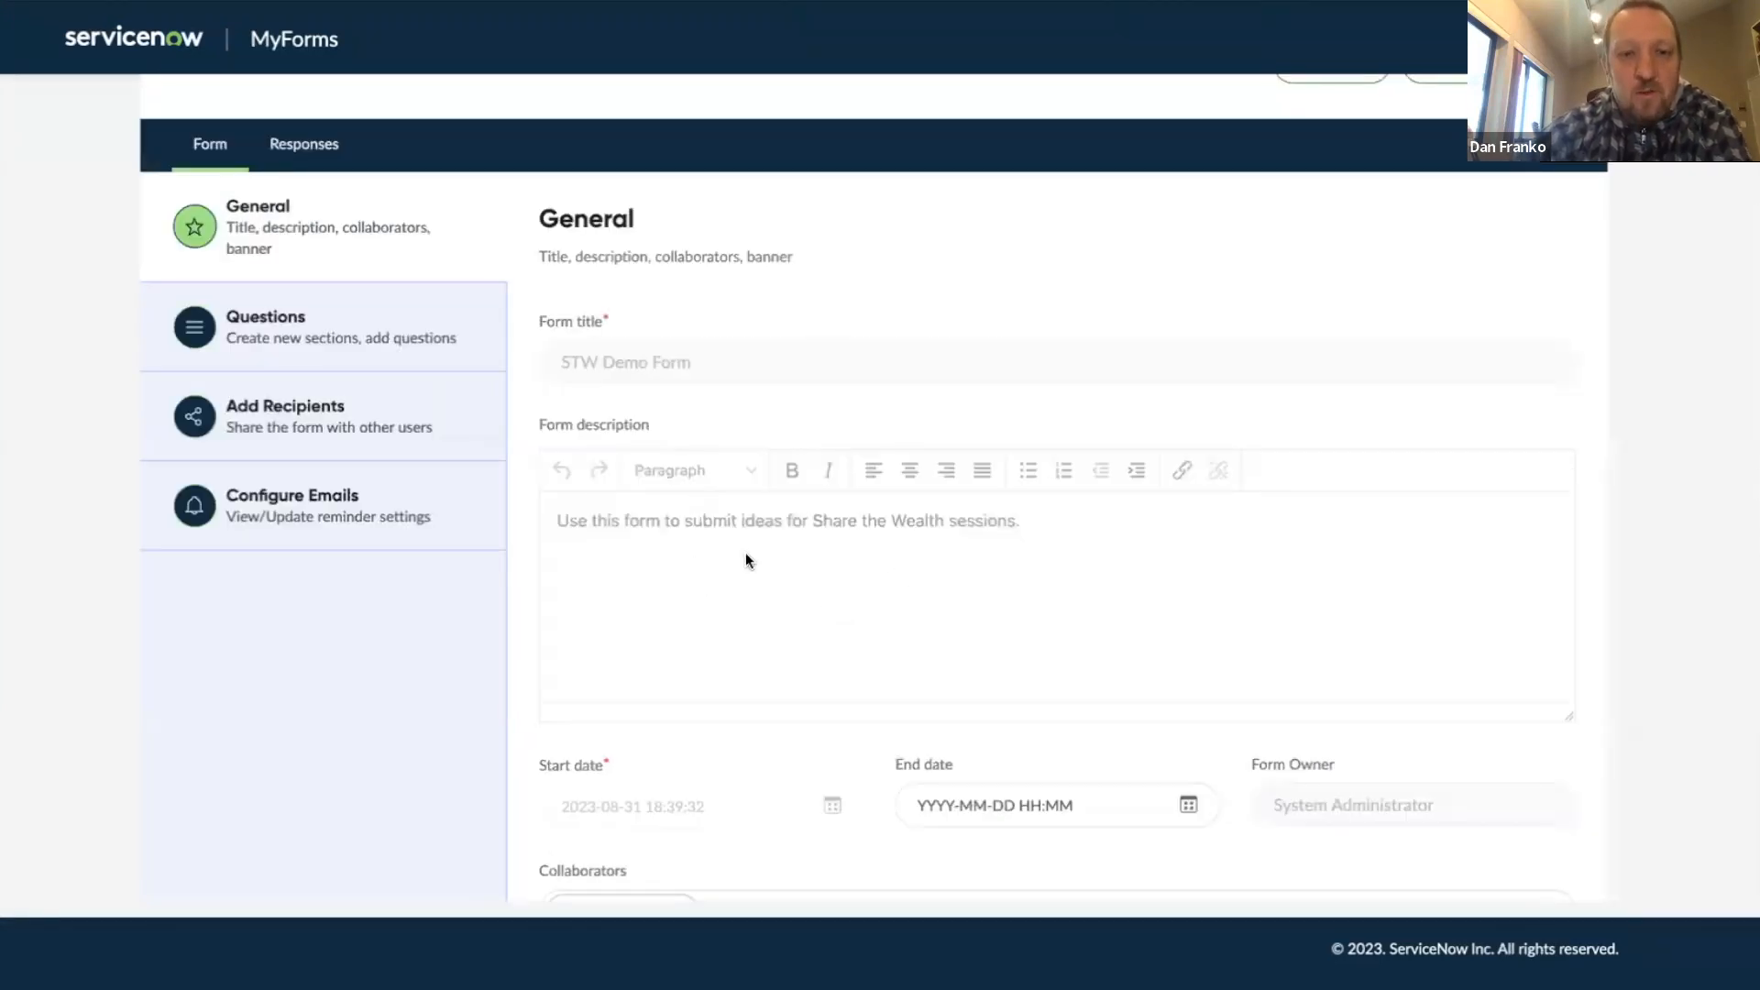
{"action": "scroll", "coordinate": [1646, 480], "scroll_direction": "down", "scroll_amount": 3}
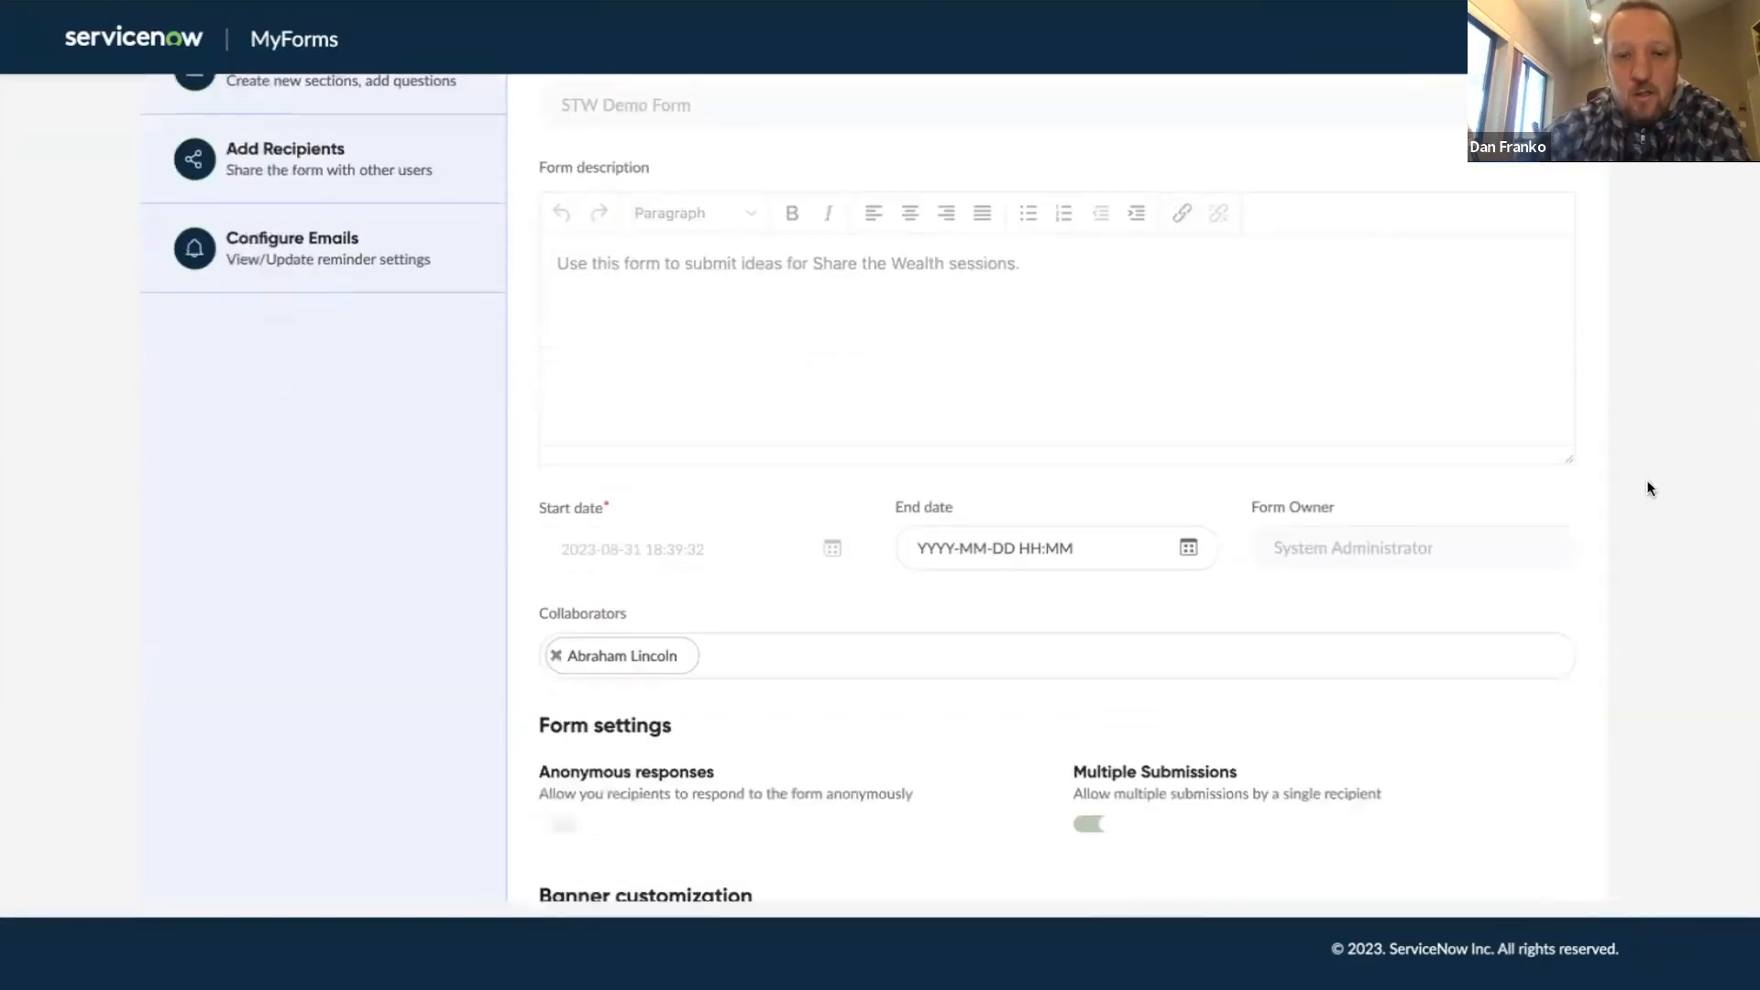
{"action": "scroll", "coordinate": [1646, 480], "scroll_direction": "up", "scroll_amount": 2}
{"action": "scroll", "coordinate": [1558, 467], "scroll_direction": "up", "scroll_amount": 3}
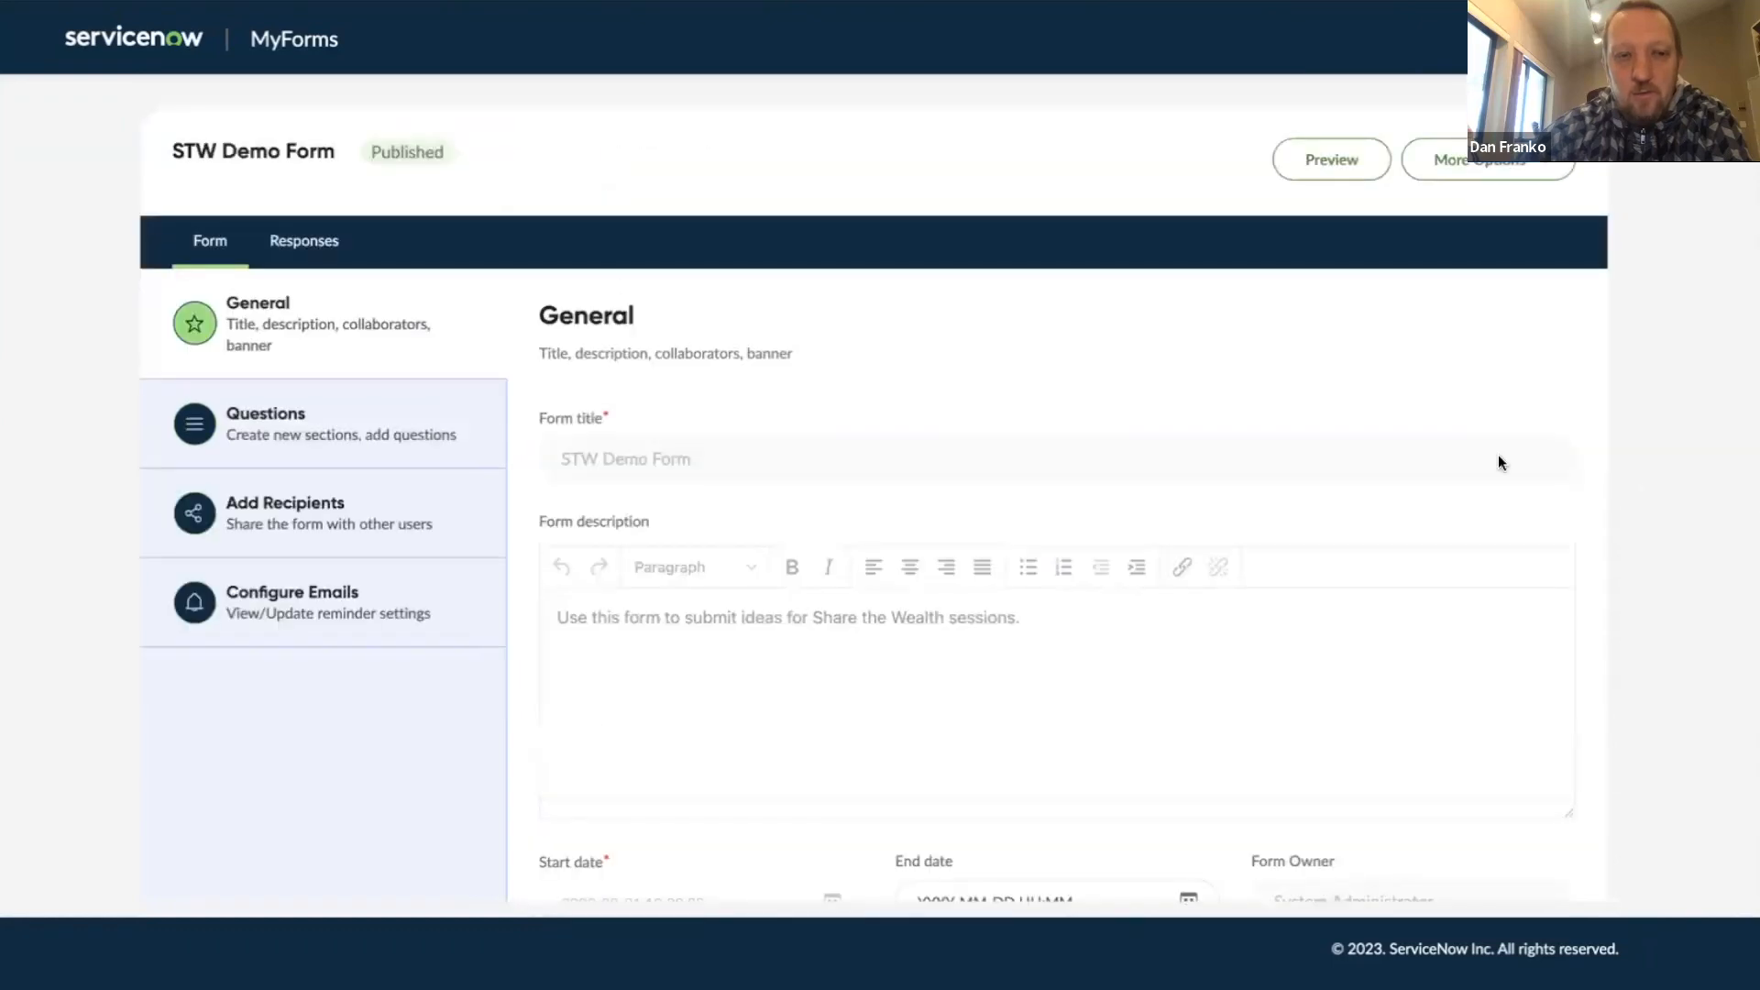
Step: Review the responses submitted to the Idea questions of the STW Demo Form
{"action": "left_click", "coordinate": [279, 249]}
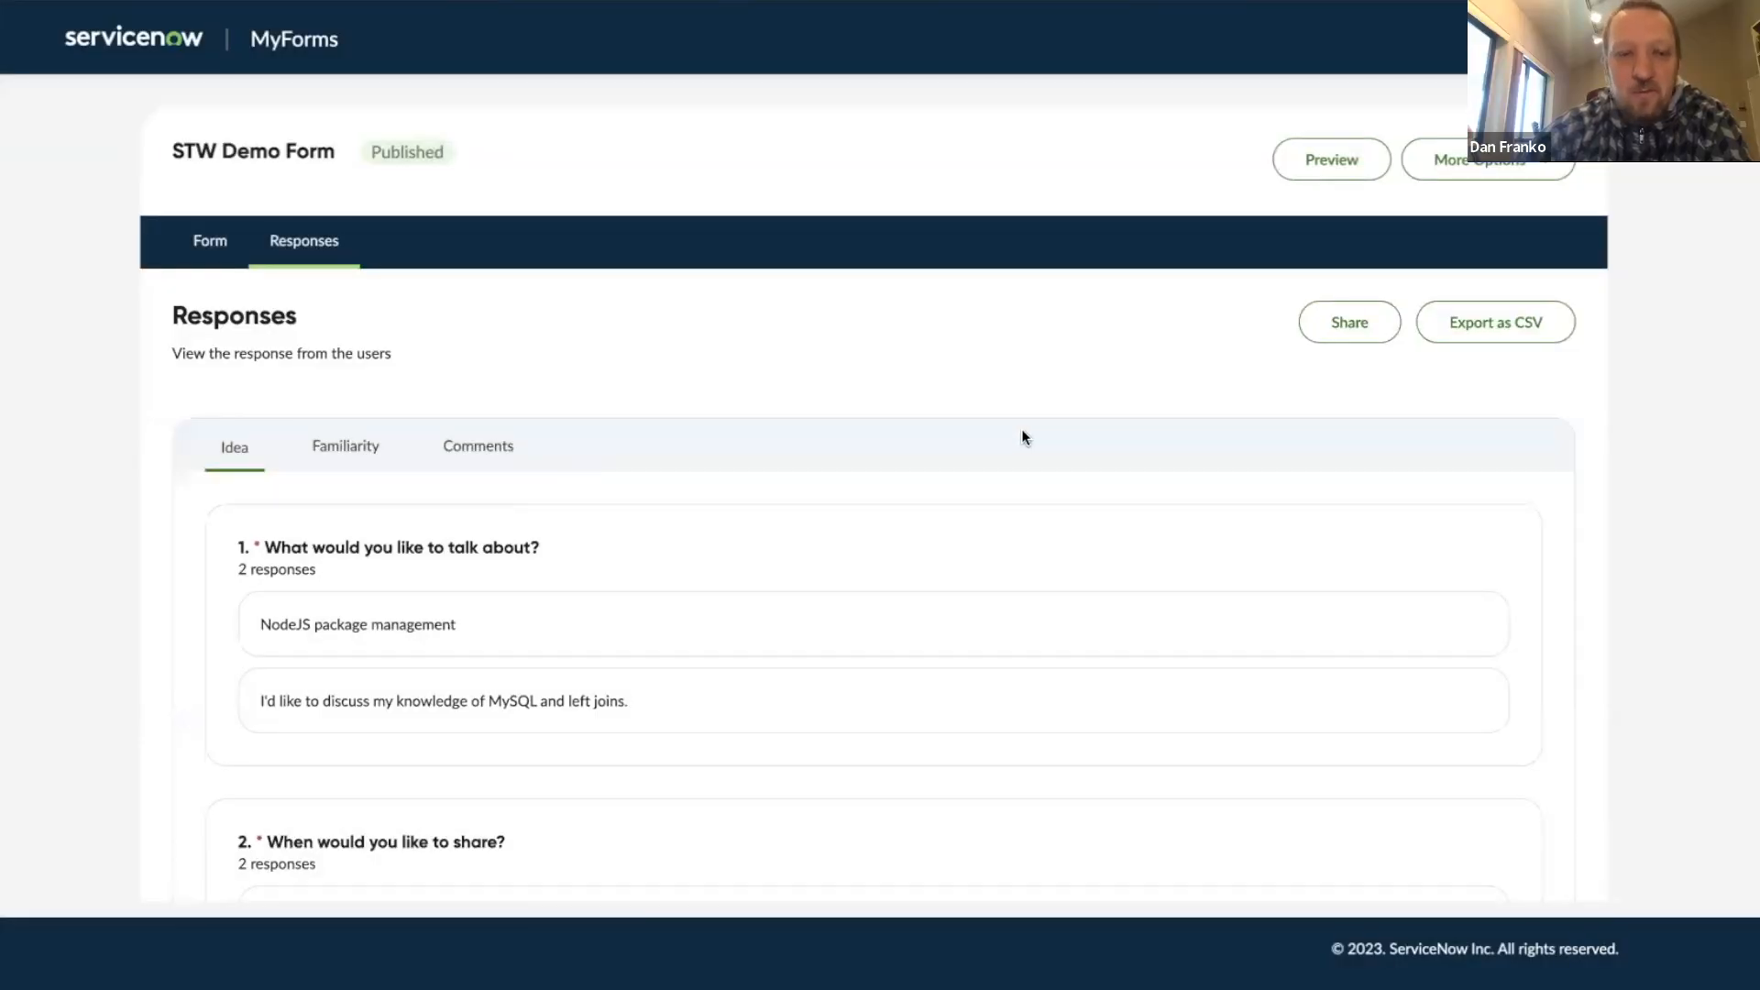
{"action": "scroll", "coordinate": [1021, 429], "scroll_direction": "down", "scroll_amount": 1}
{"action": "scroll", "coordinate": [1023, 436], "scroll_direction": "up", "scroll_amount": 1}
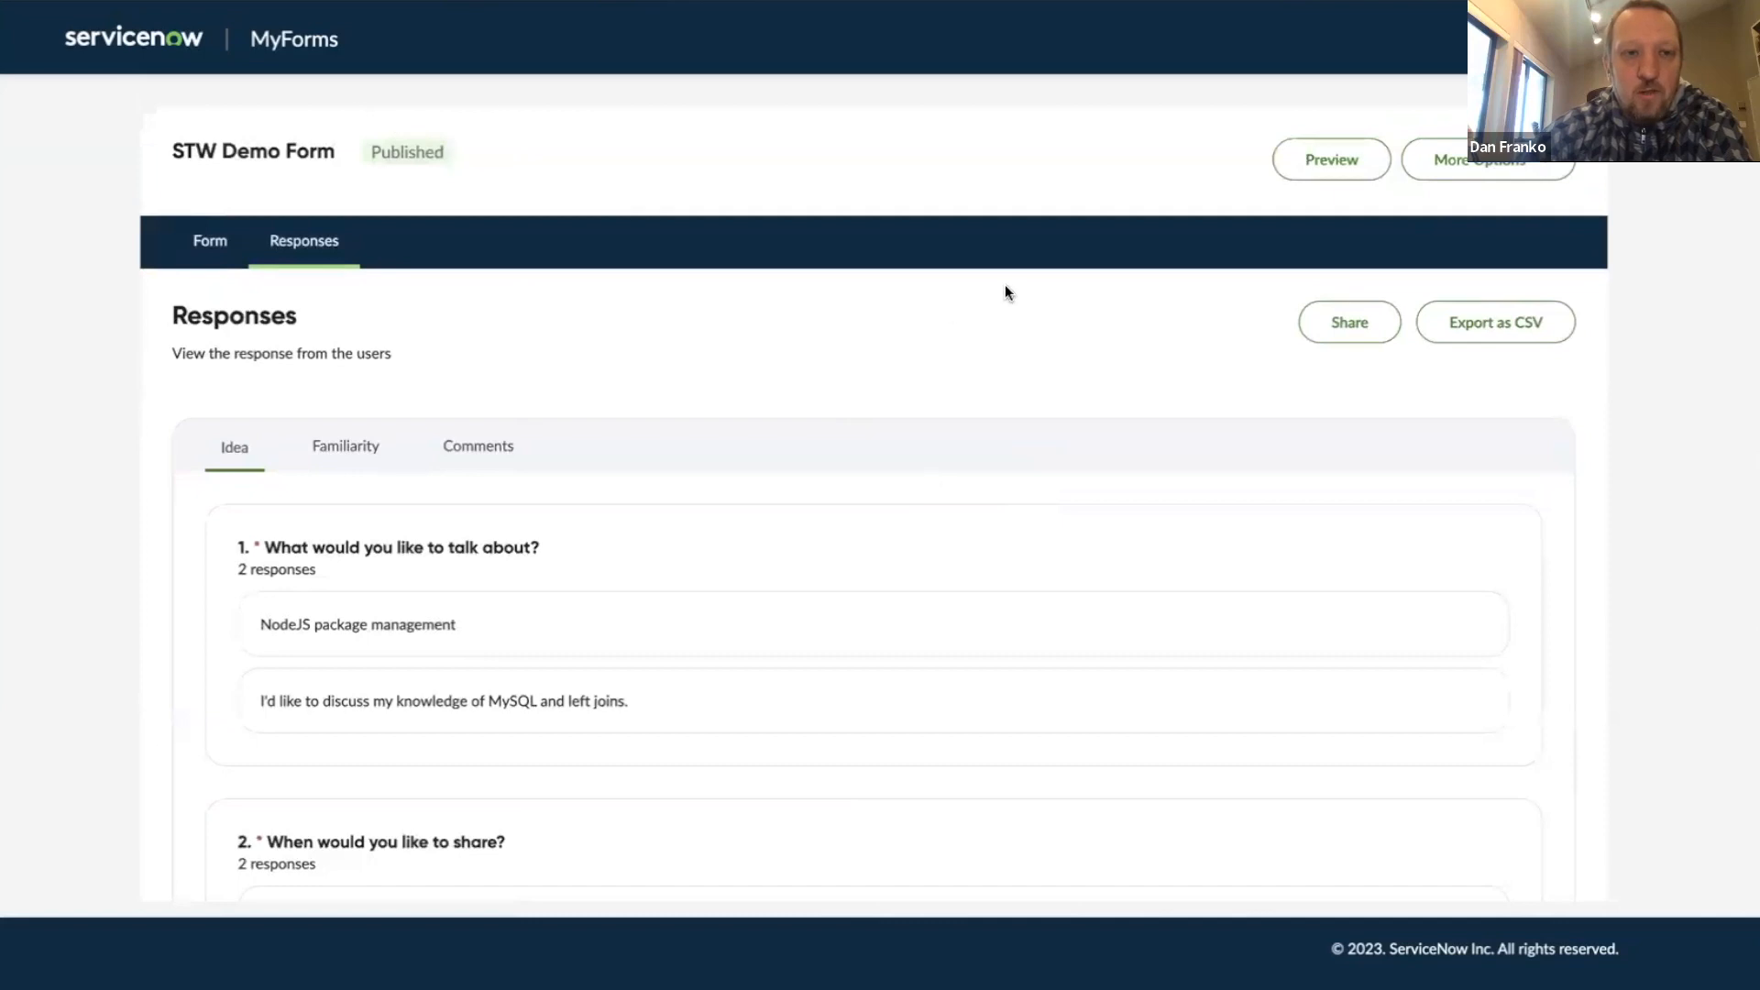
{"action": "scroll", "coordinate": [786, 388], "scroll_direction": "down", "scroll_amount": 3}
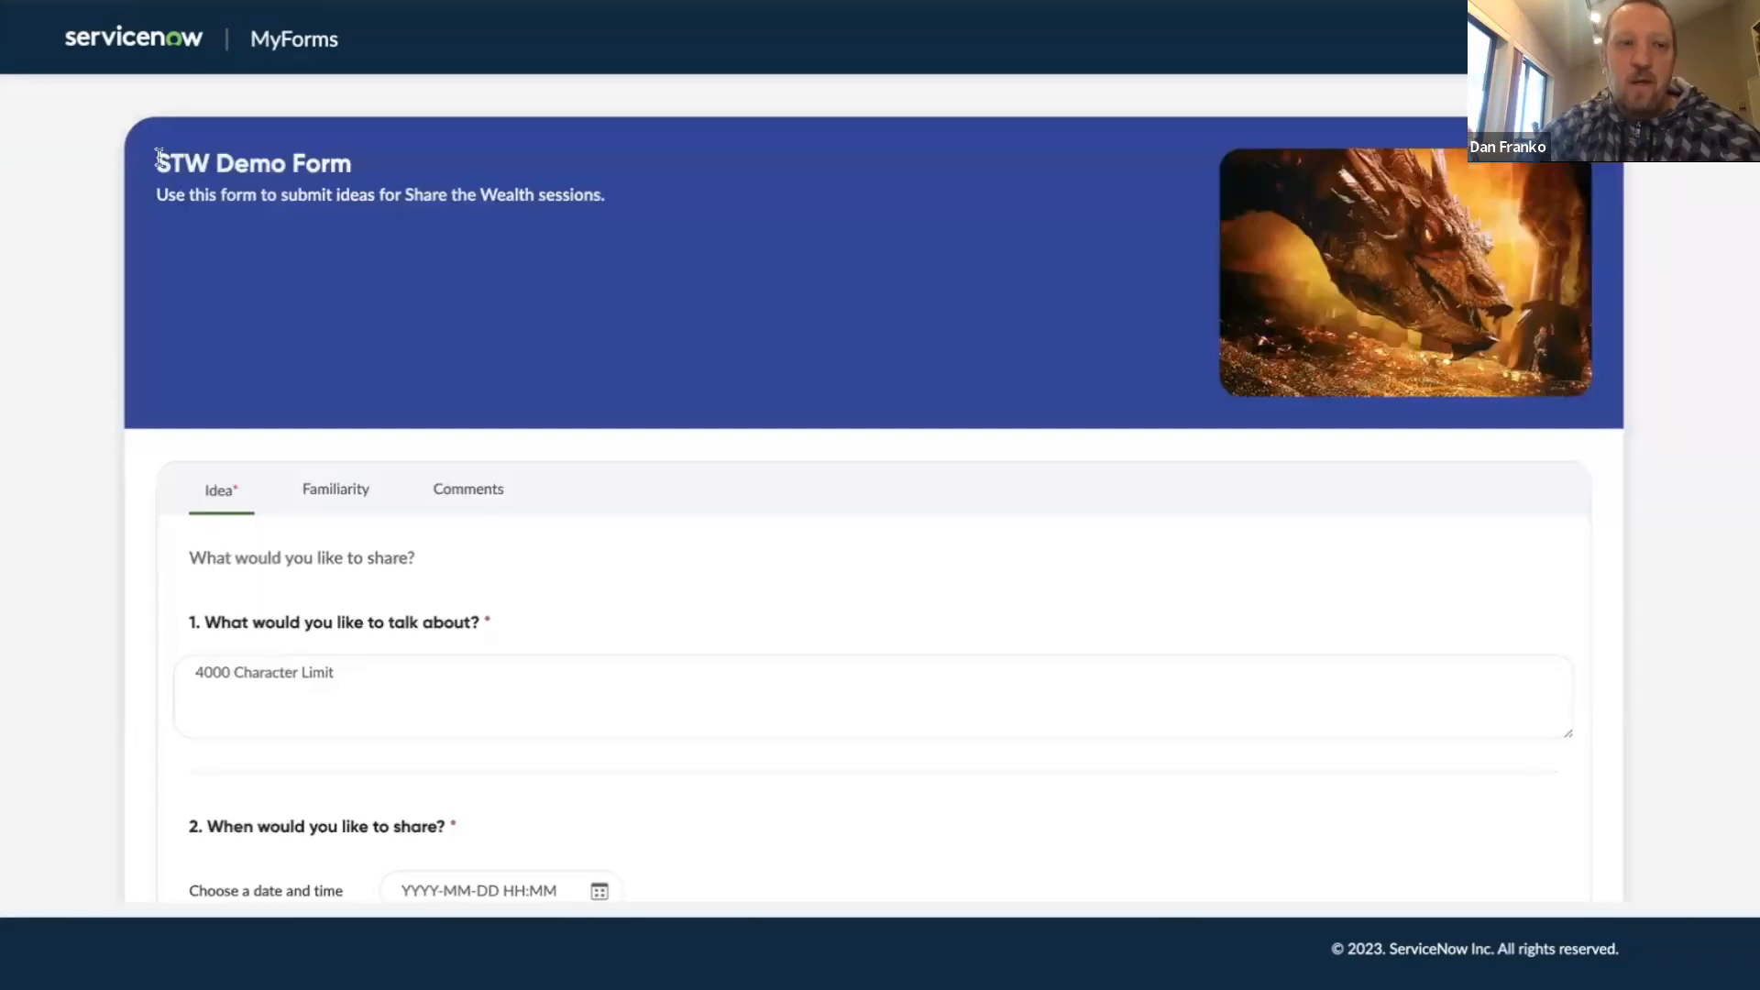
Step: Examine the form preview's title, description and the three questions in the Idea section
{"action": "left_click_drag", "start_coordinate": [160, 160], "coordinate": [373, 158]}
{"action": "triple_click", "coordinate": [381, 195]}
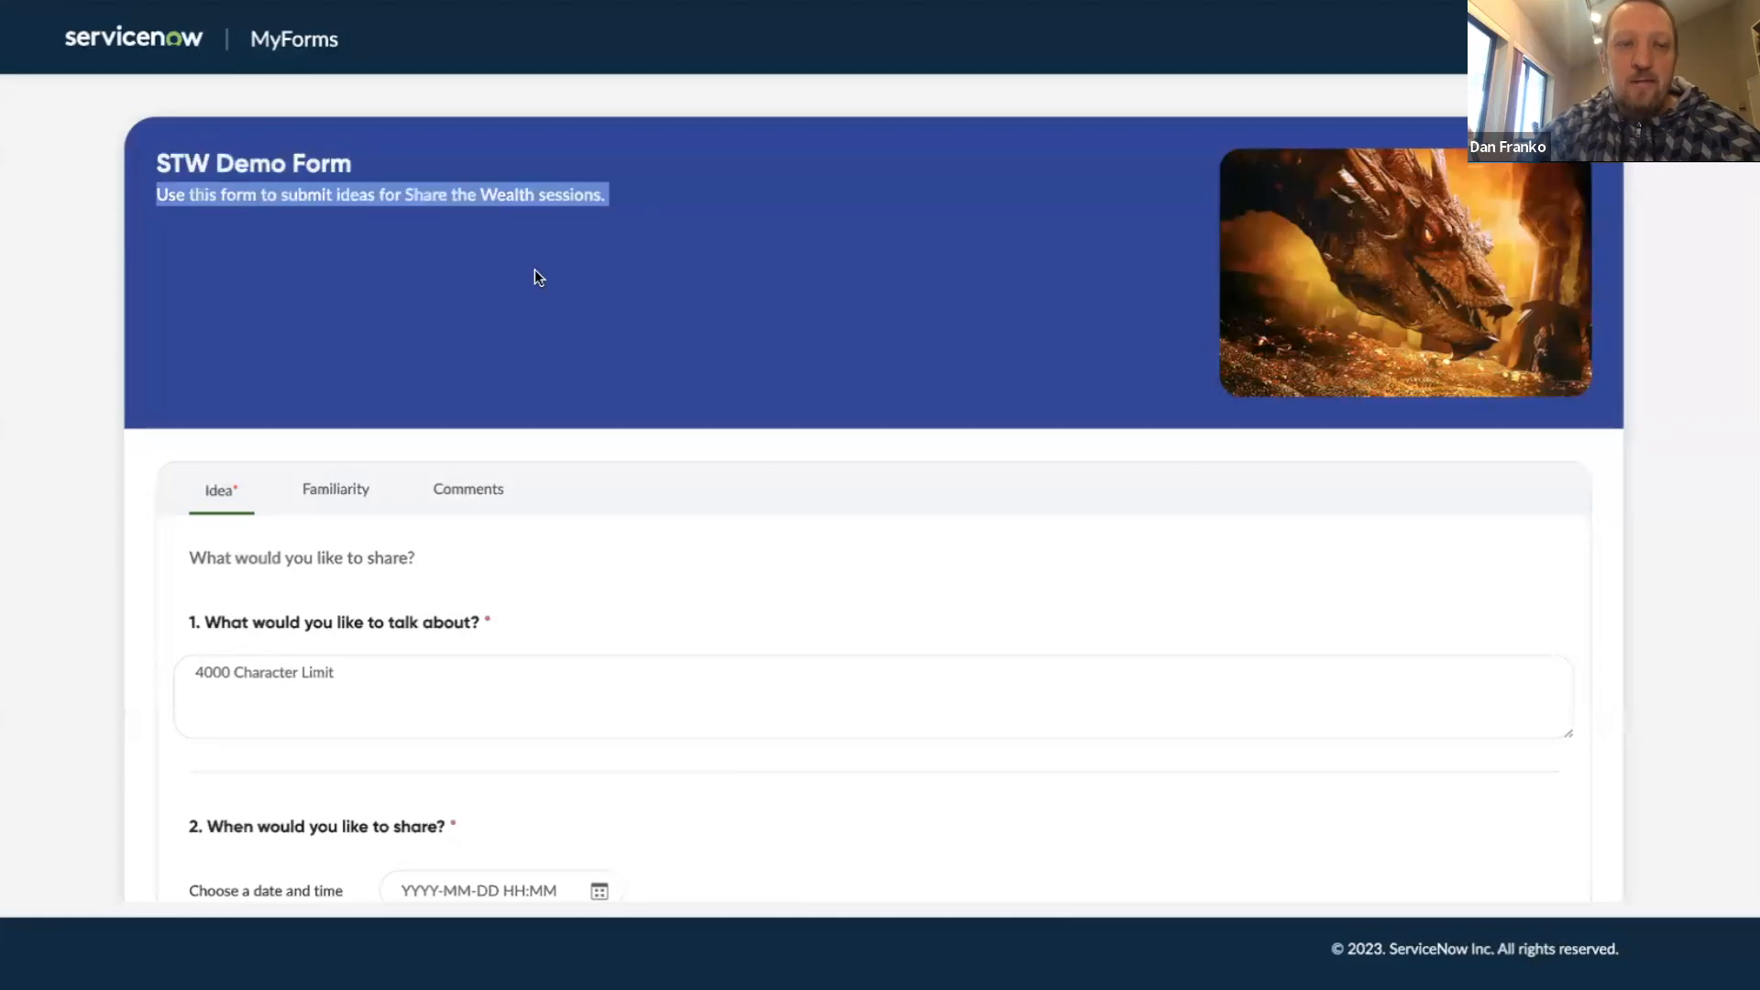
{"action": "left_click", "coordinate": [535, 275]}
{"action": "scroll", "coordinate": [753, 289], "scroll_direction": "down", "scroll_amount": 5}
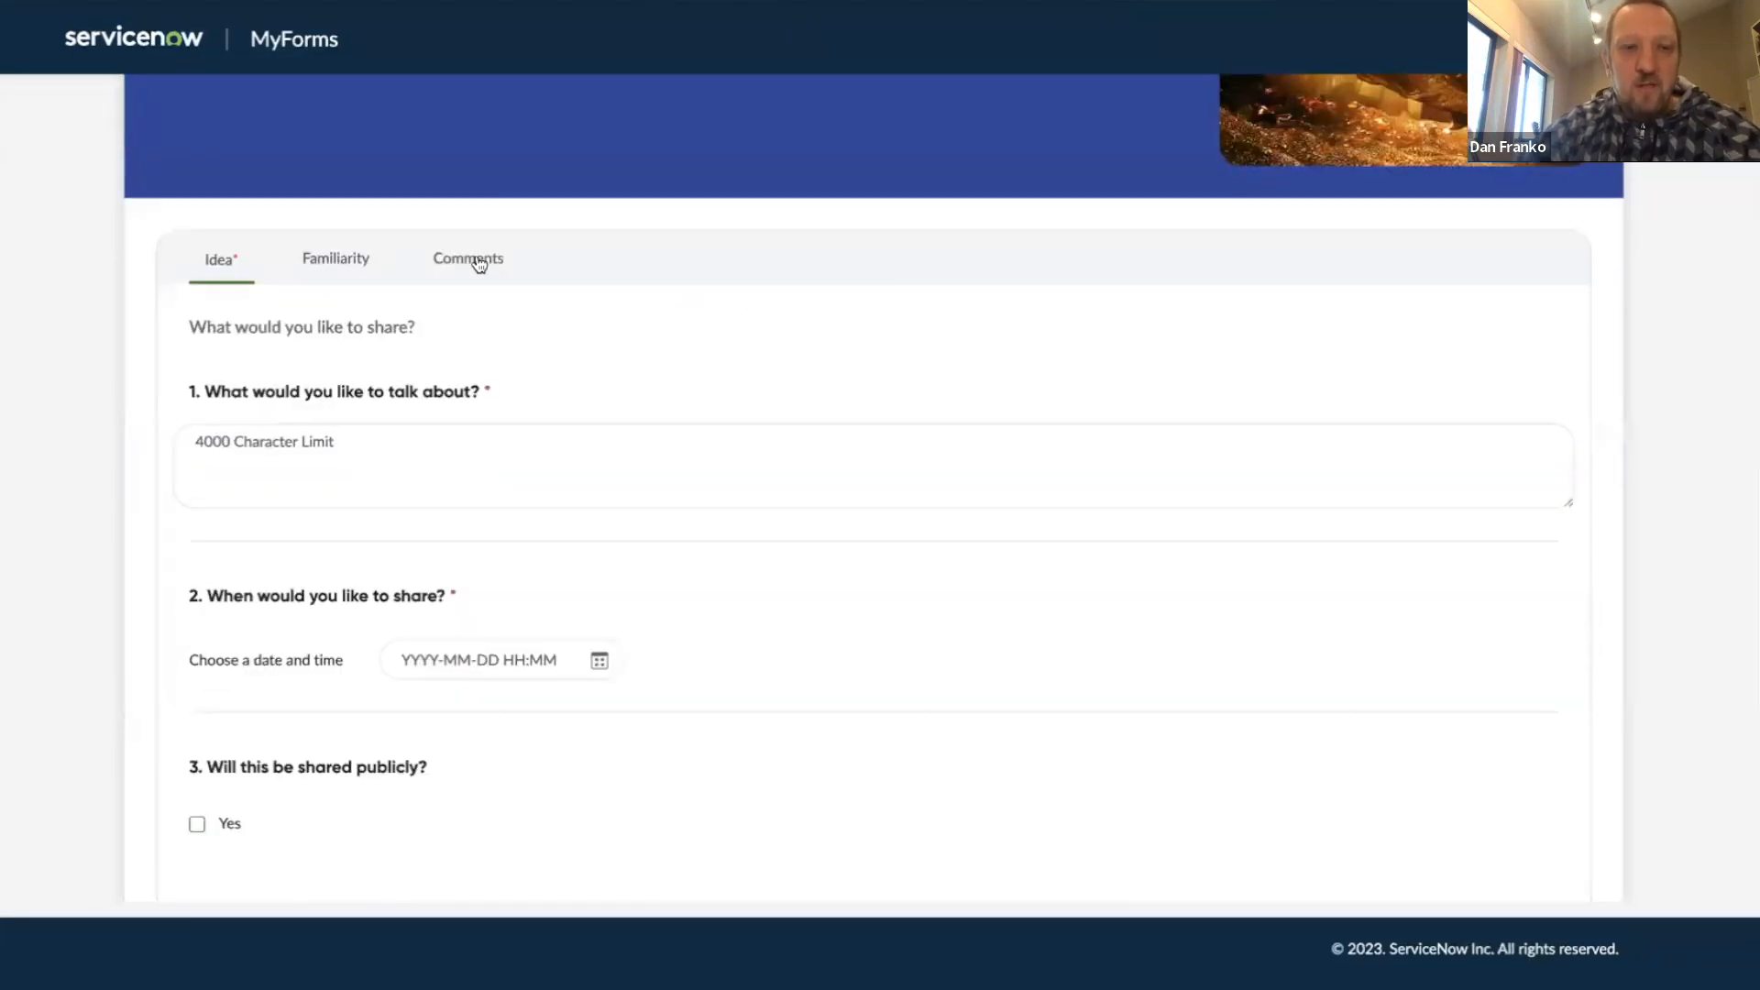
{"action": "scroll", "coordinate": [836, 383], "scroll_direction": "down", "scroll_amount": 2}
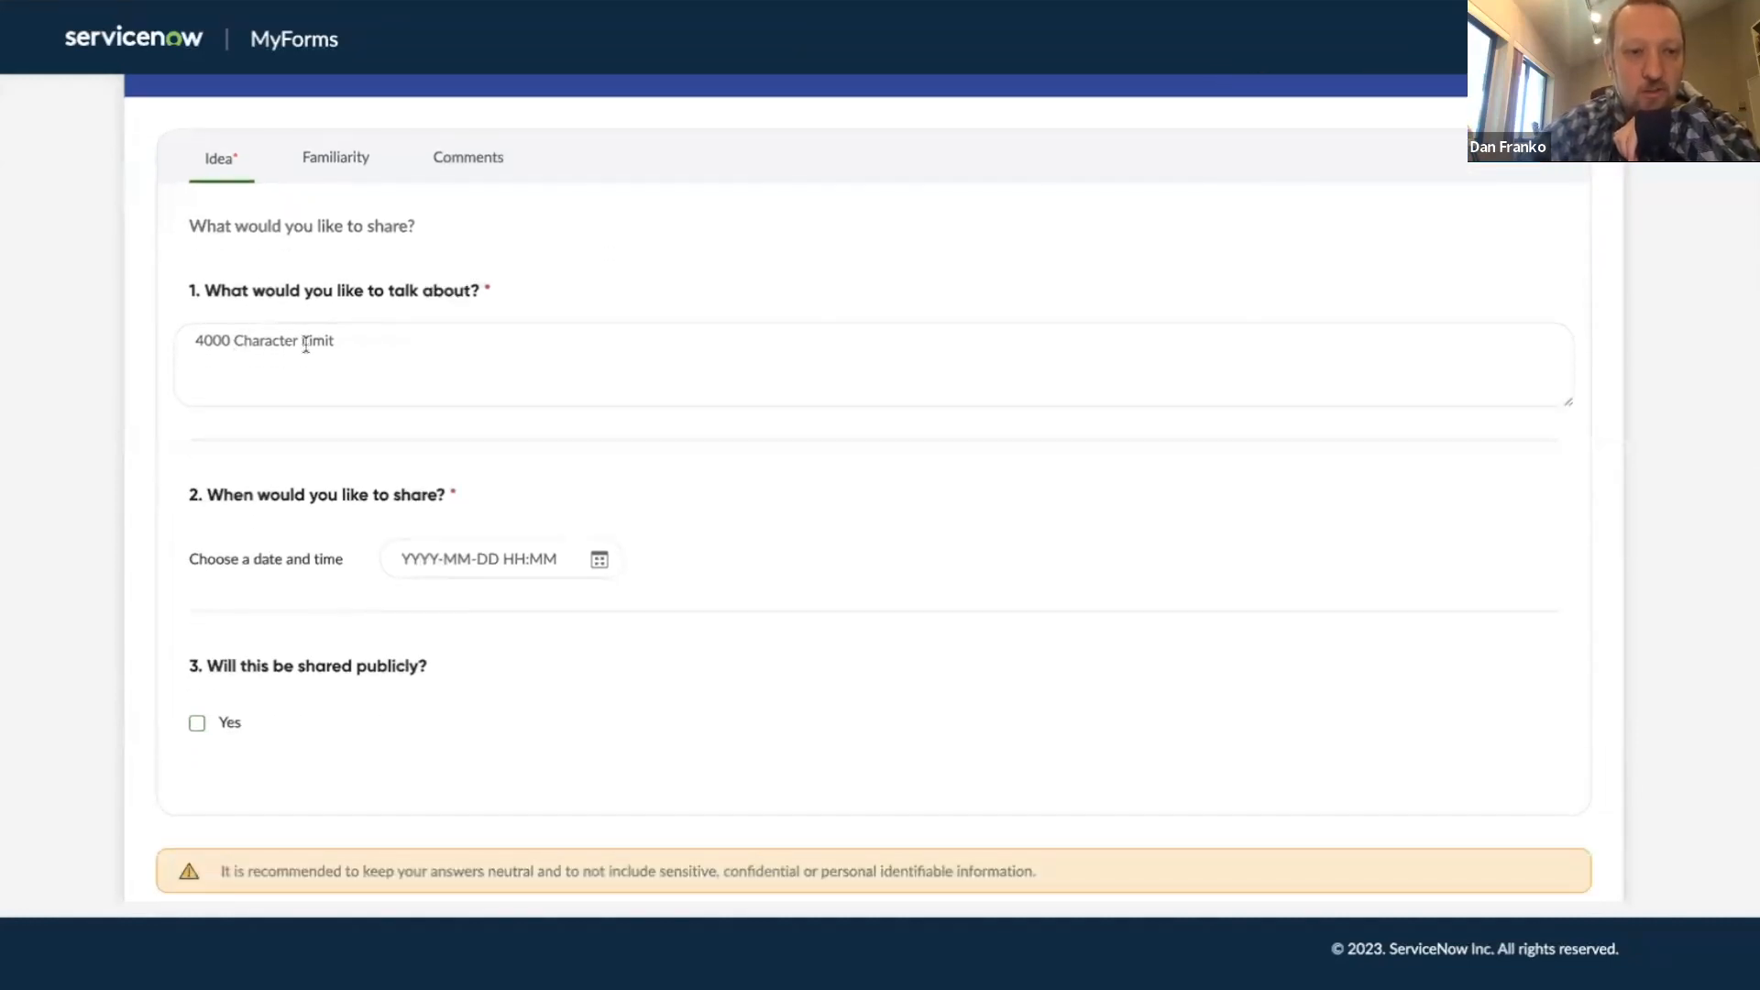
{"action": "scroll", "coordinate": [833, 427], "scroll_direction": "down", "scroll_amount": 2}
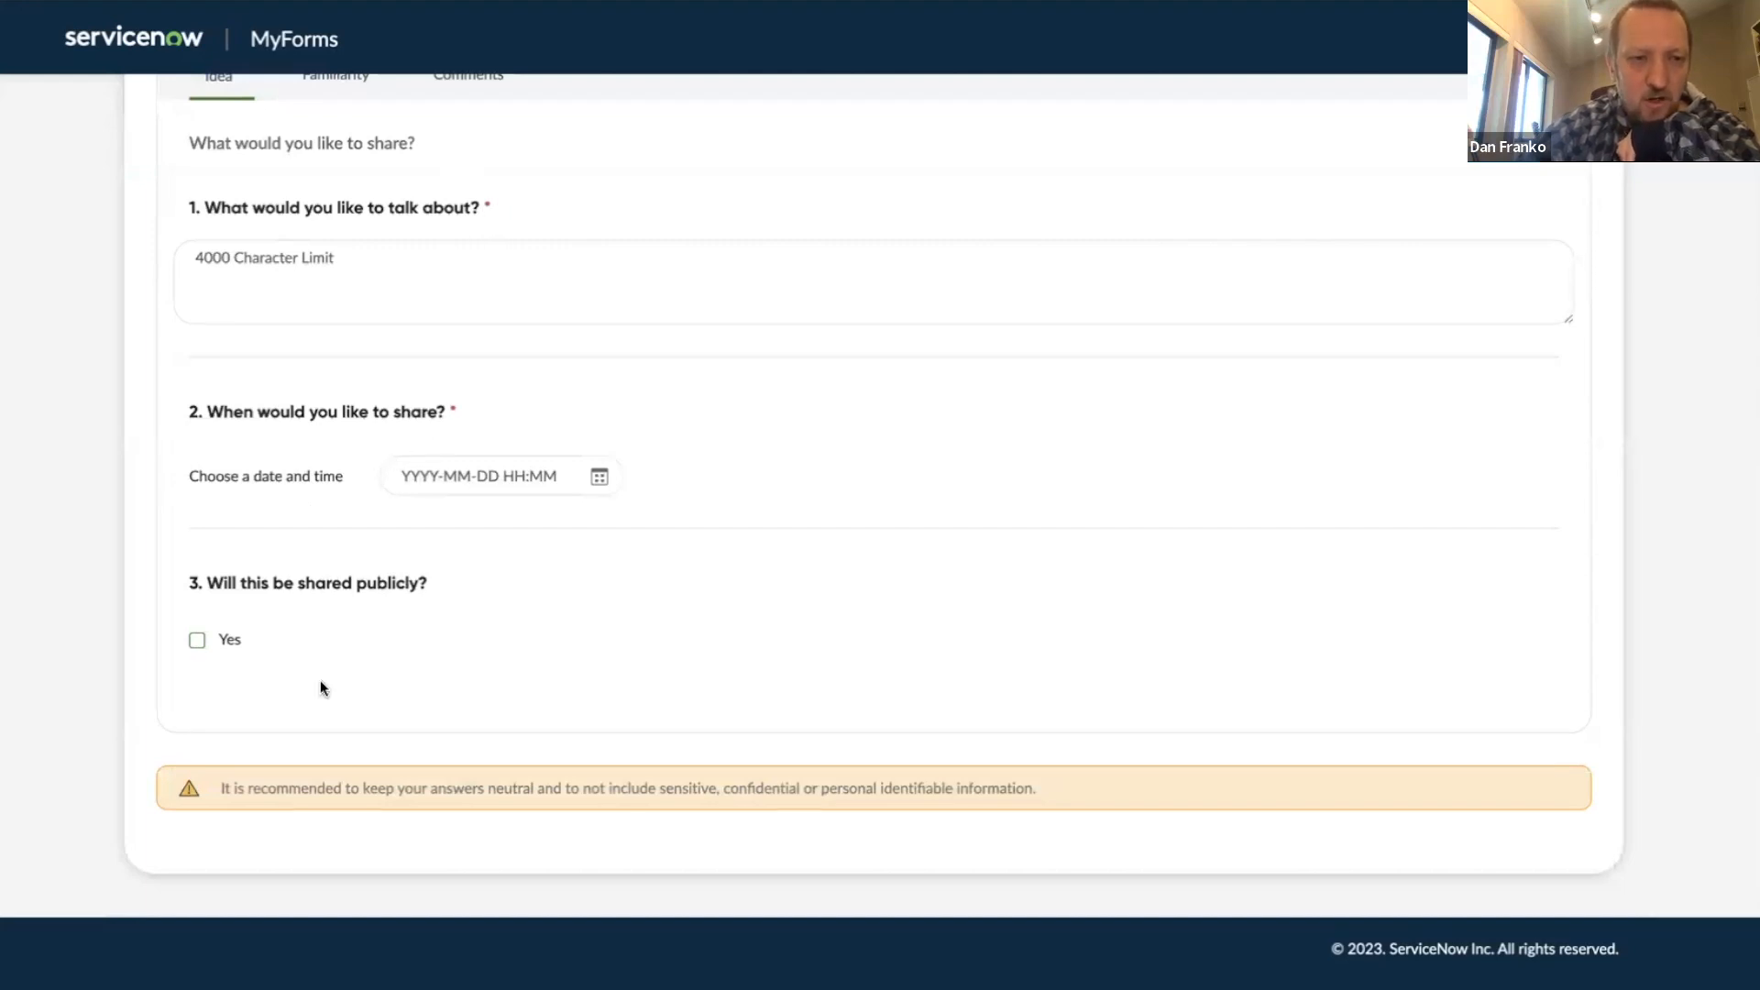
Step: Check the Familiarity section of the preview, return to Idea and inspect the discussion topic's answer field
{"action": "scroll", "coordinate": [385, 286], "scroll_direction": "up", "scroll_amount": 1}
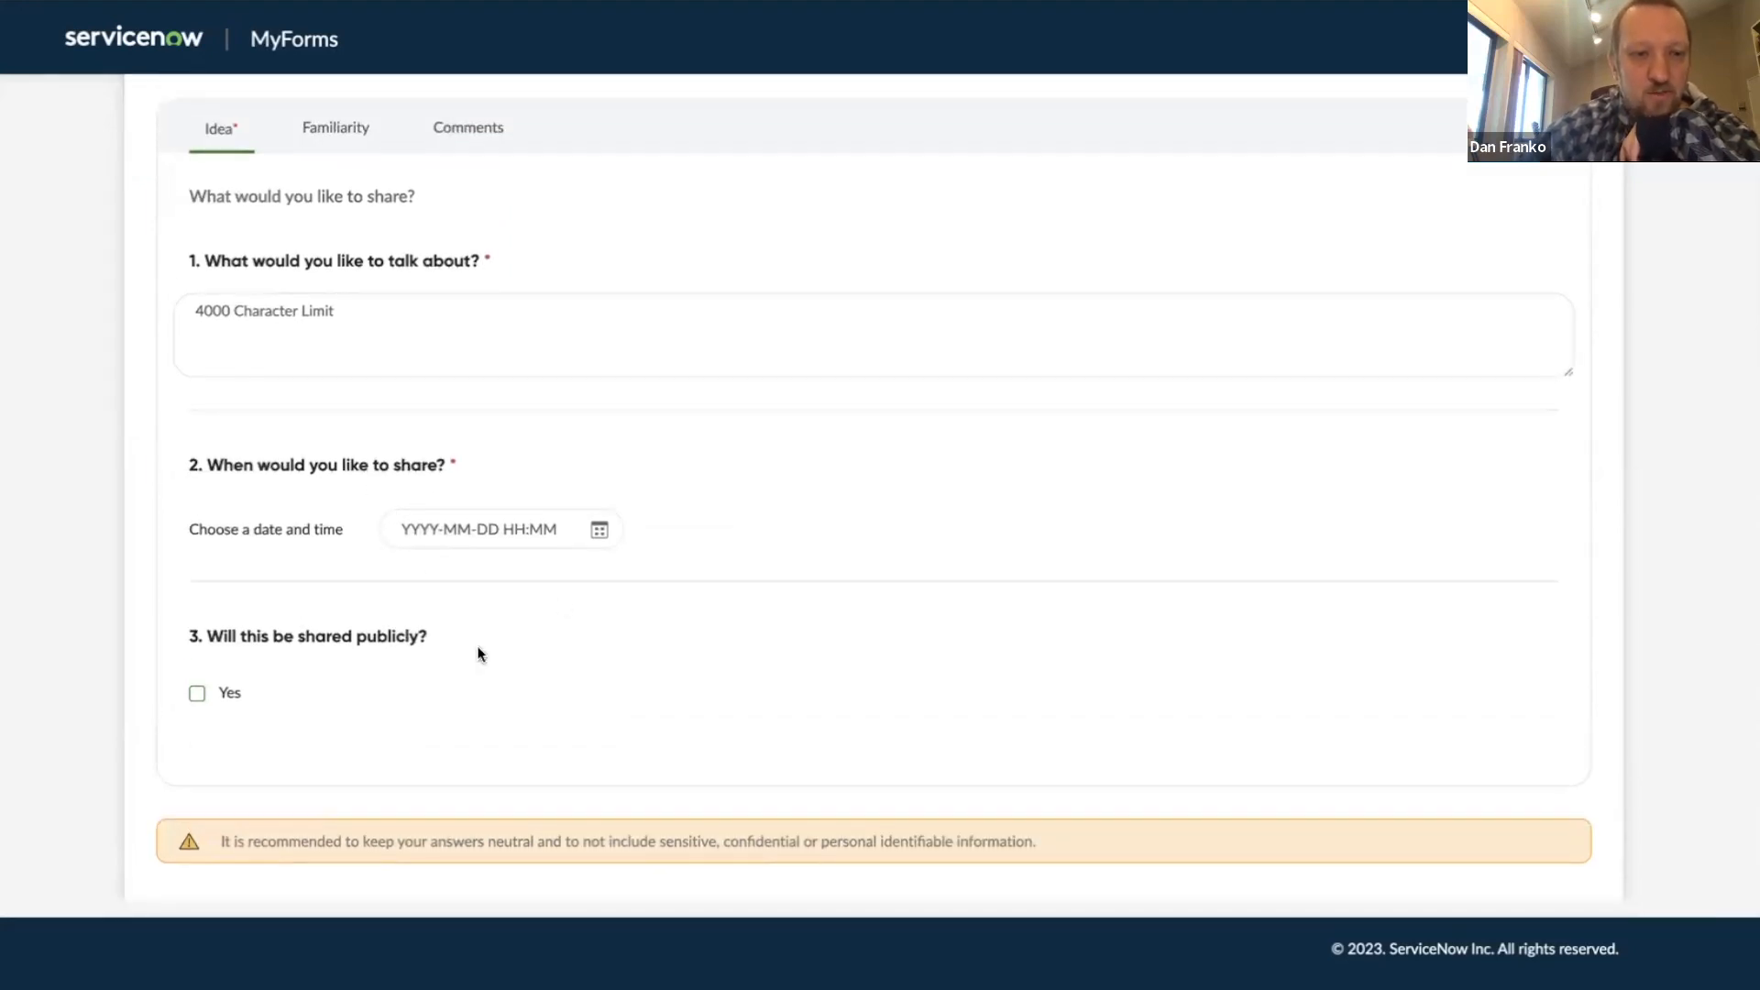
{"action": "scroll", "coordinate": [400, 264], "scroll_direction": "up", "scroll_amount": 2}
{"action": "left_click", "coordinate": [341, 228]}
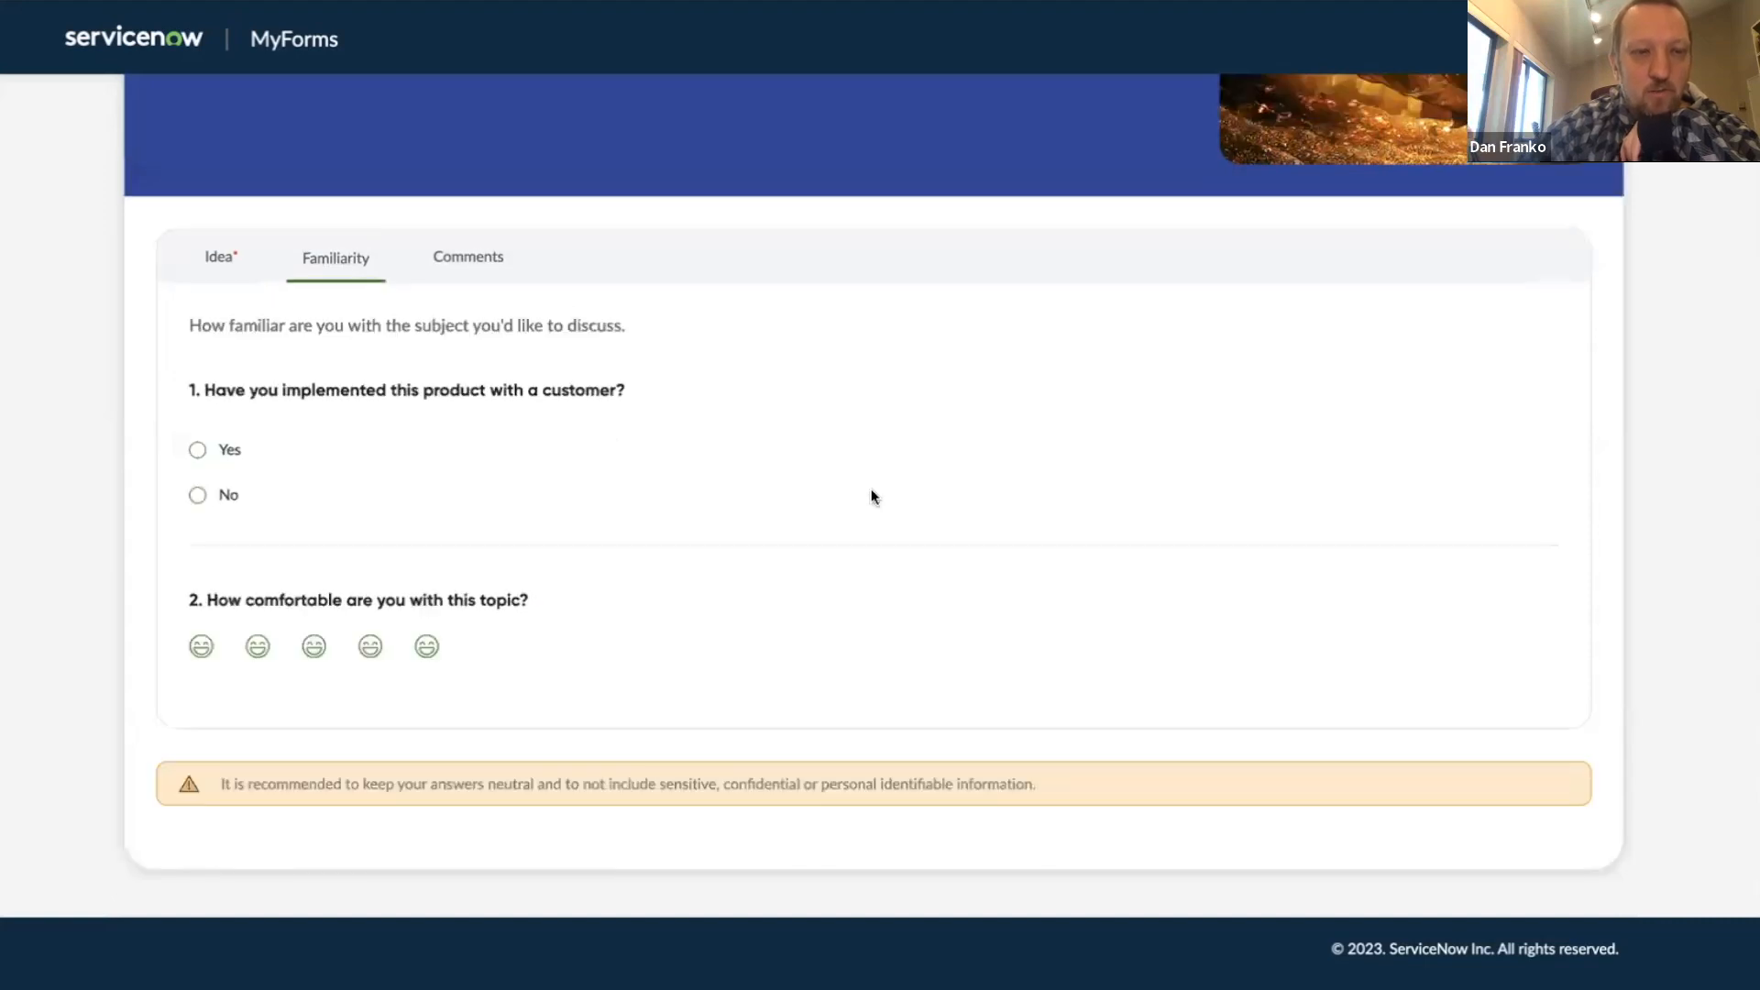
{"action": "left_click", "coordinate": [220, 257]}
{"action": "scroll", "coordinate": [583, 596], "scroll_direction": "down", "scroll_amount": 1}
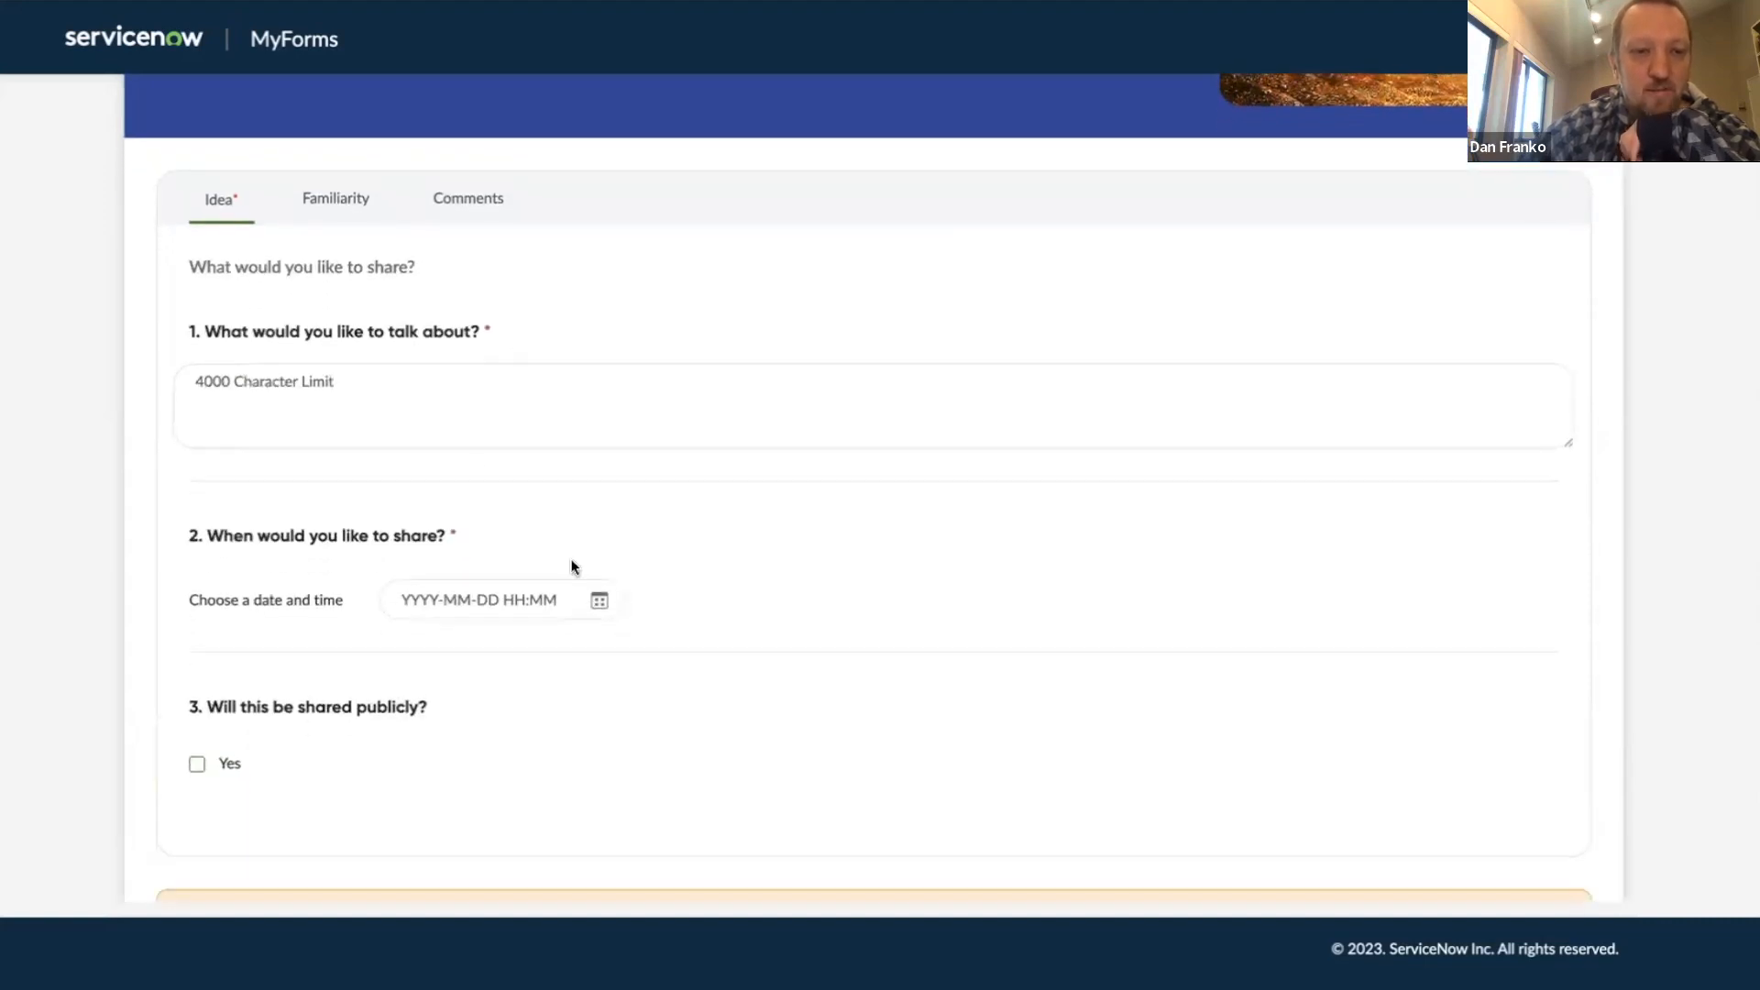
{"action": "left_click", "coordinate": [300, 378]}
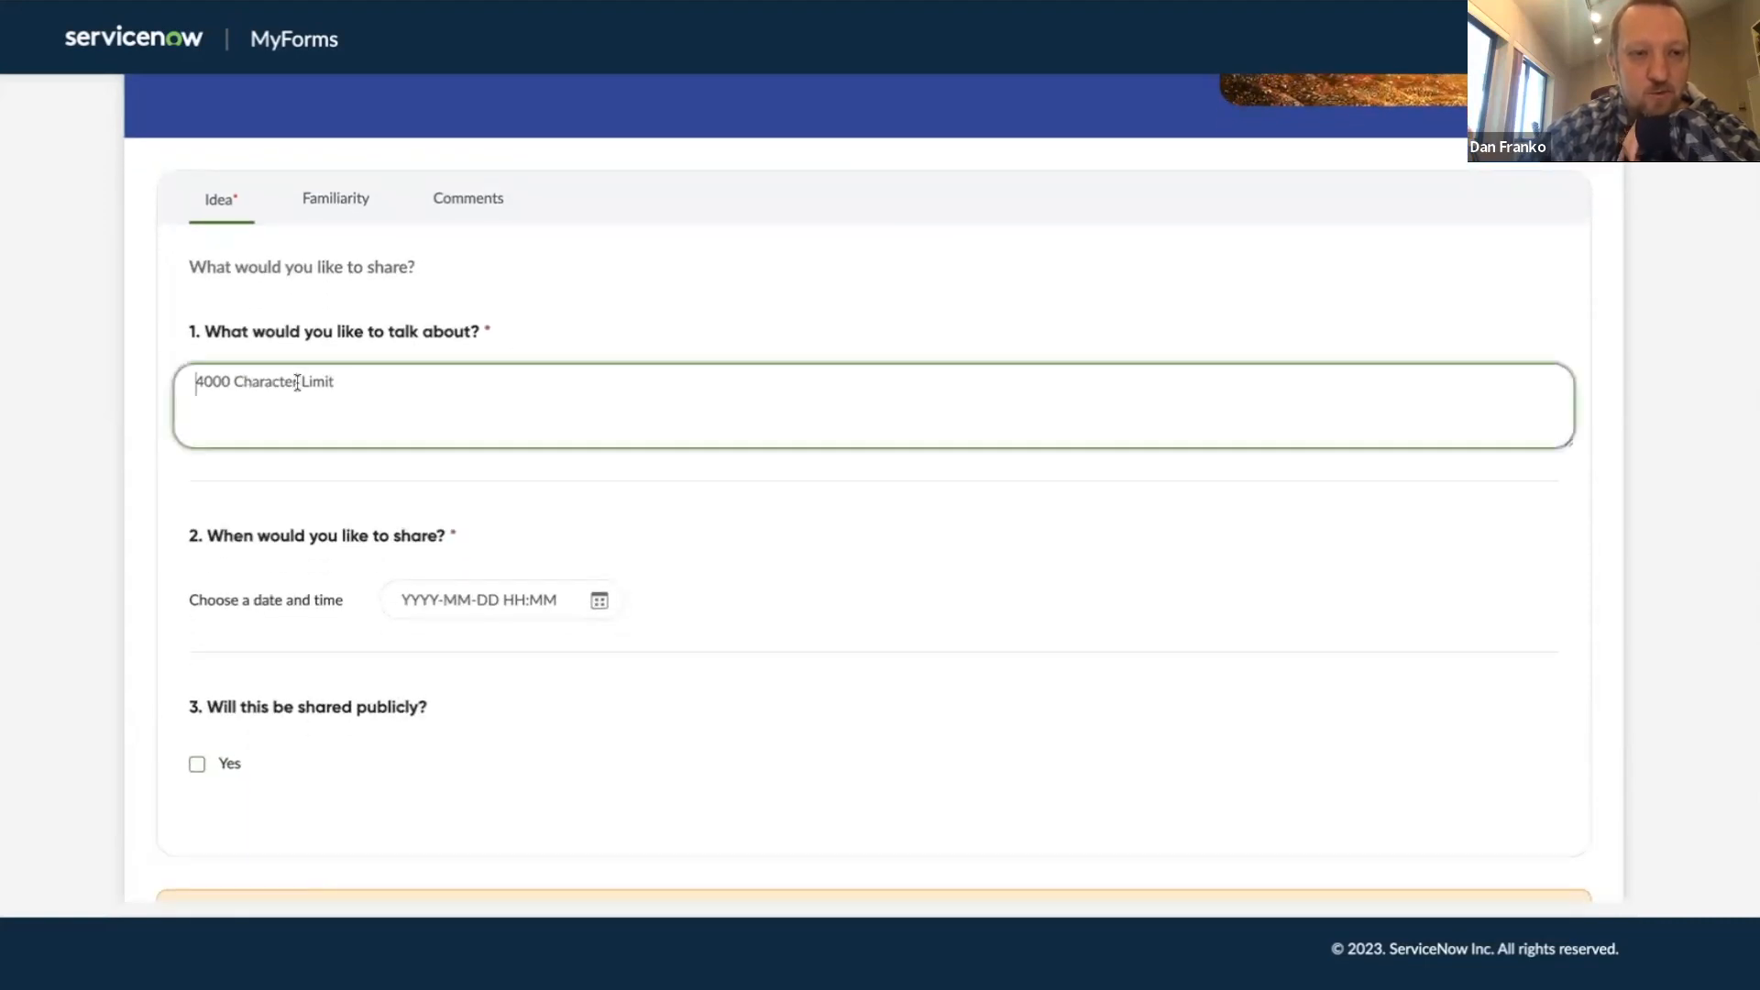
{"action": "left_click", "coordinate": [700, 584]}
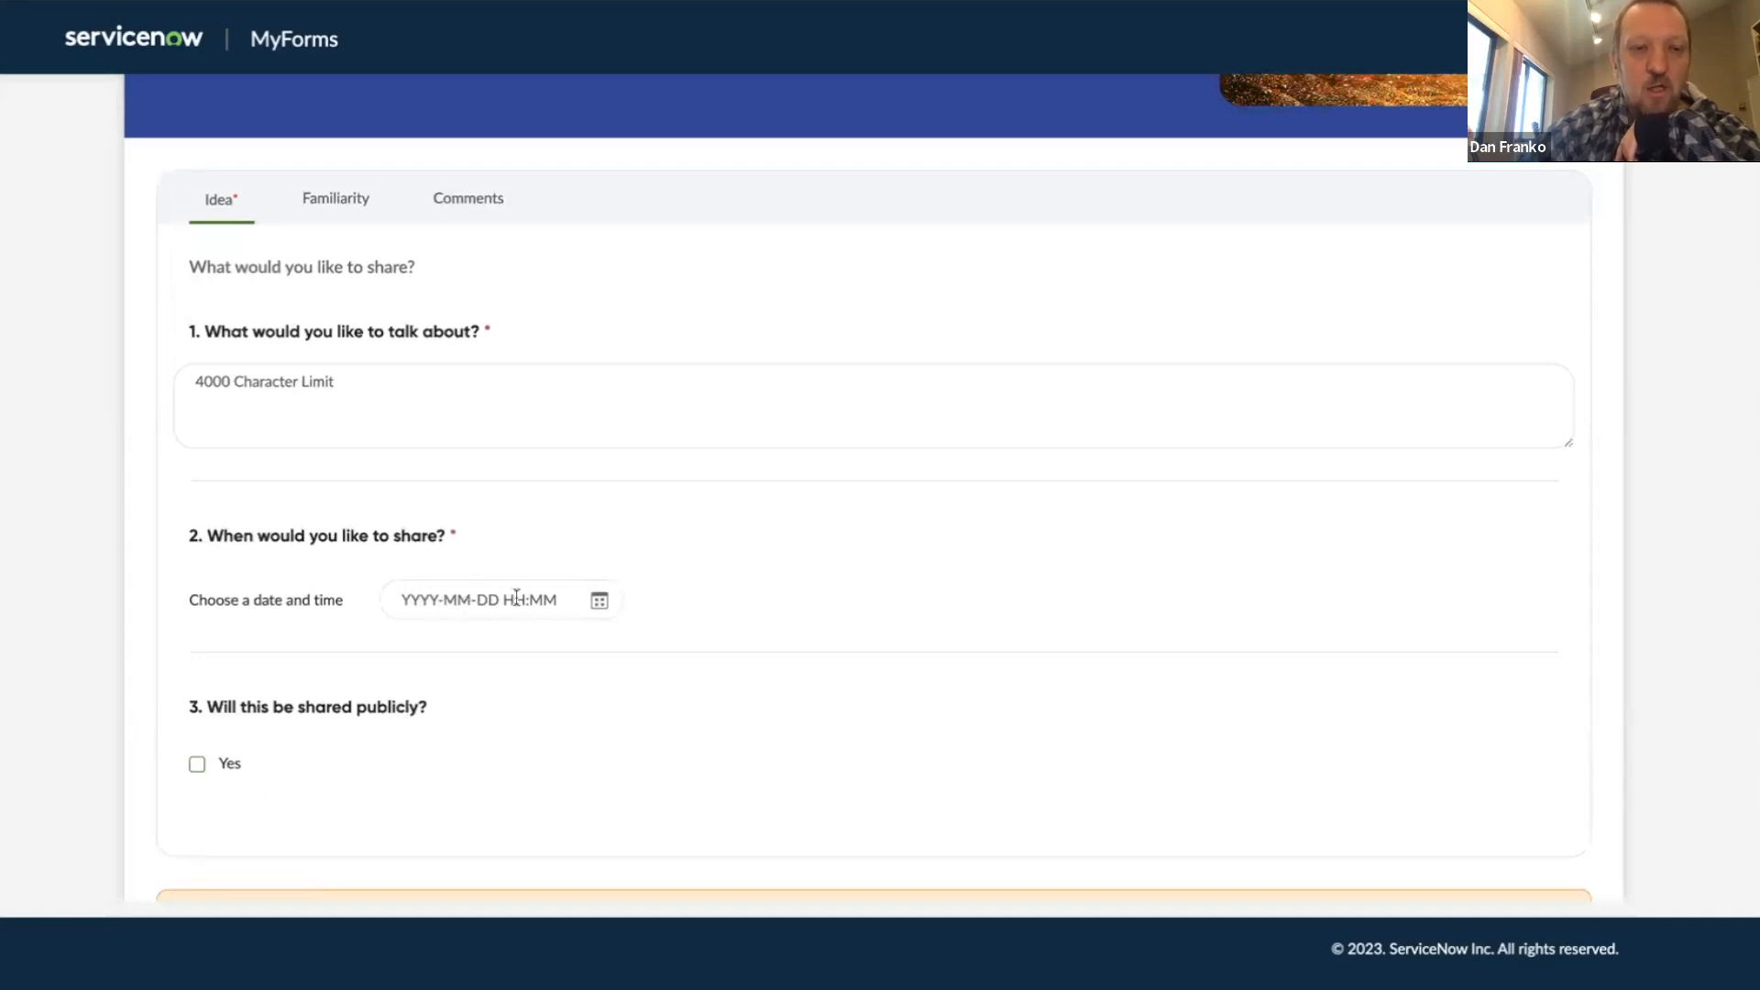
Step: Rate comfort with the topic four out of five in the Familiarity section and show the Comments section
{"action": "left_click", "coordinate": [321, 198]}
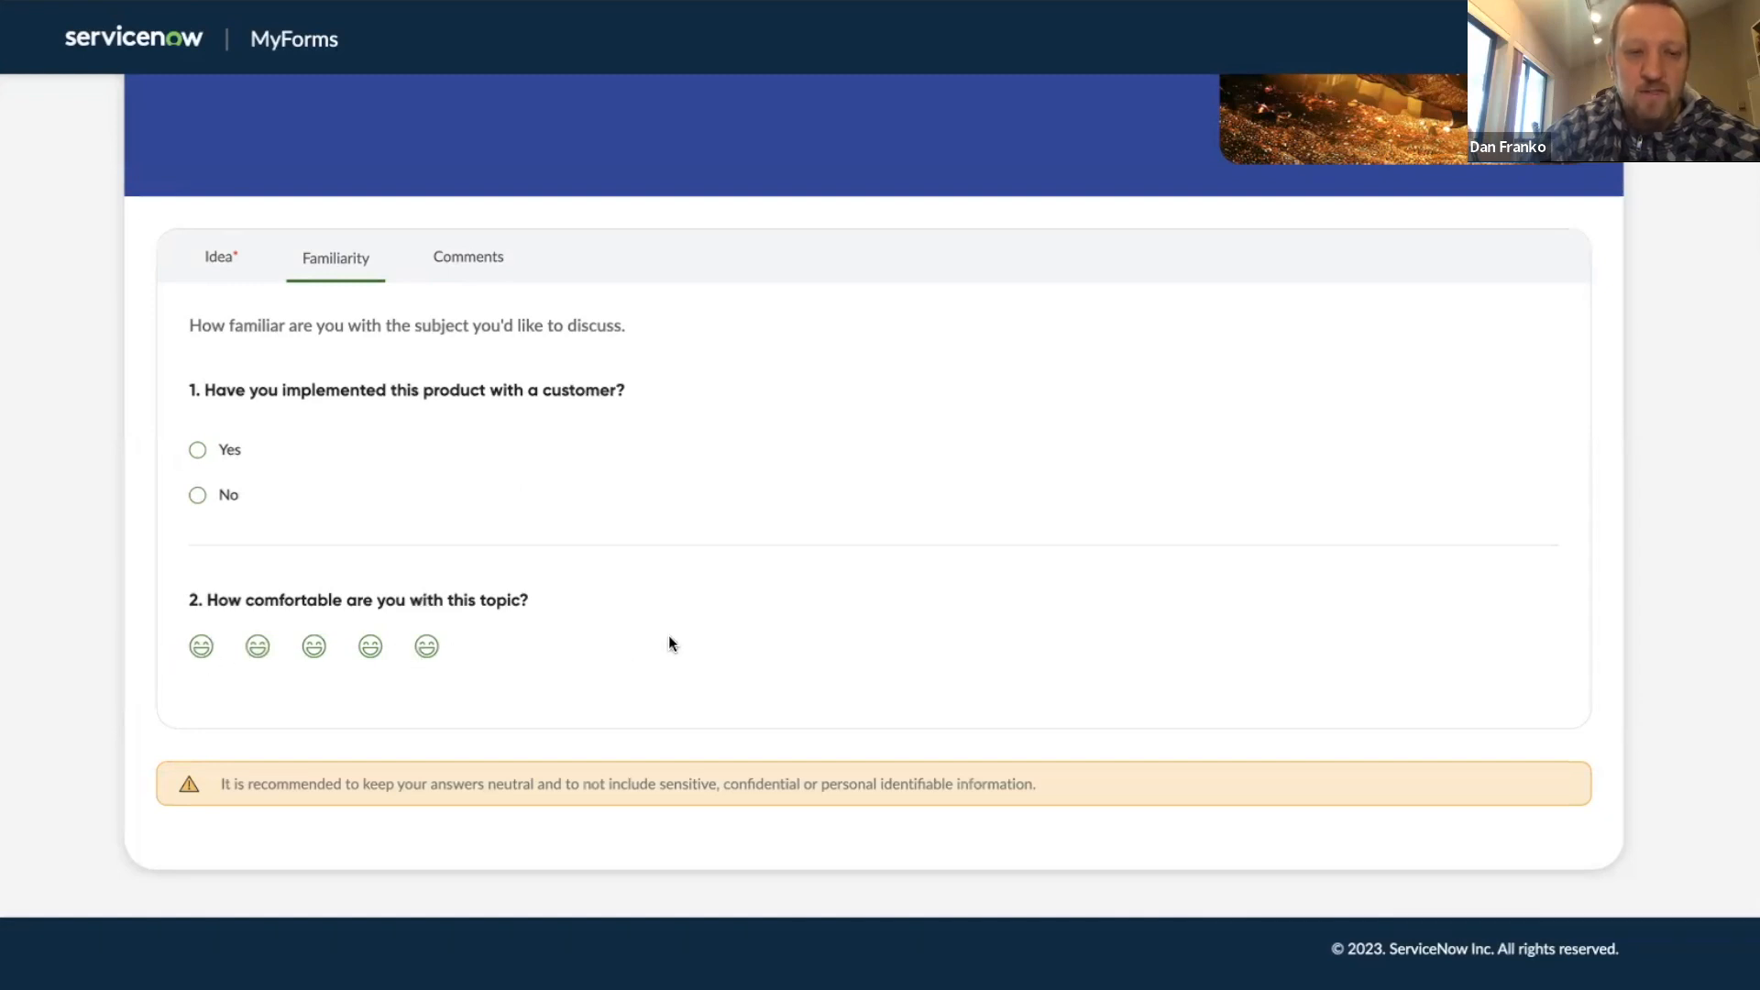
{"action": "left_click", "coordinate": [369, 647]}
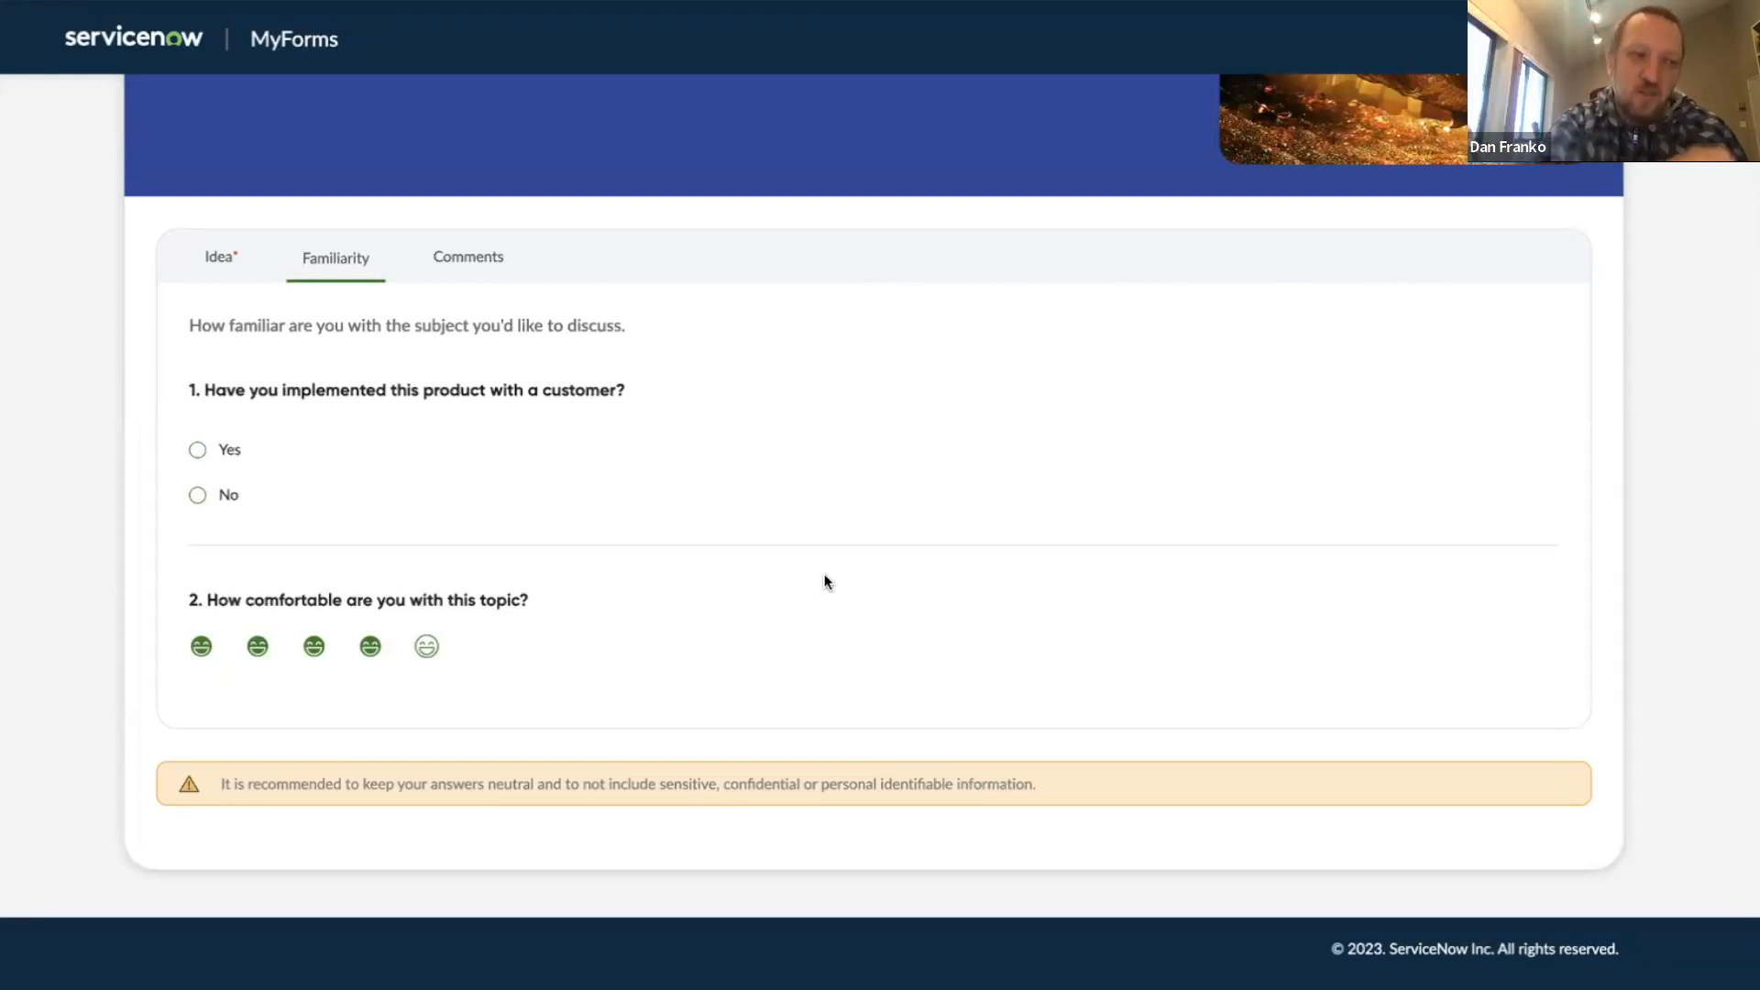
{"action": "left_click", "coordinate": [468, 258]}
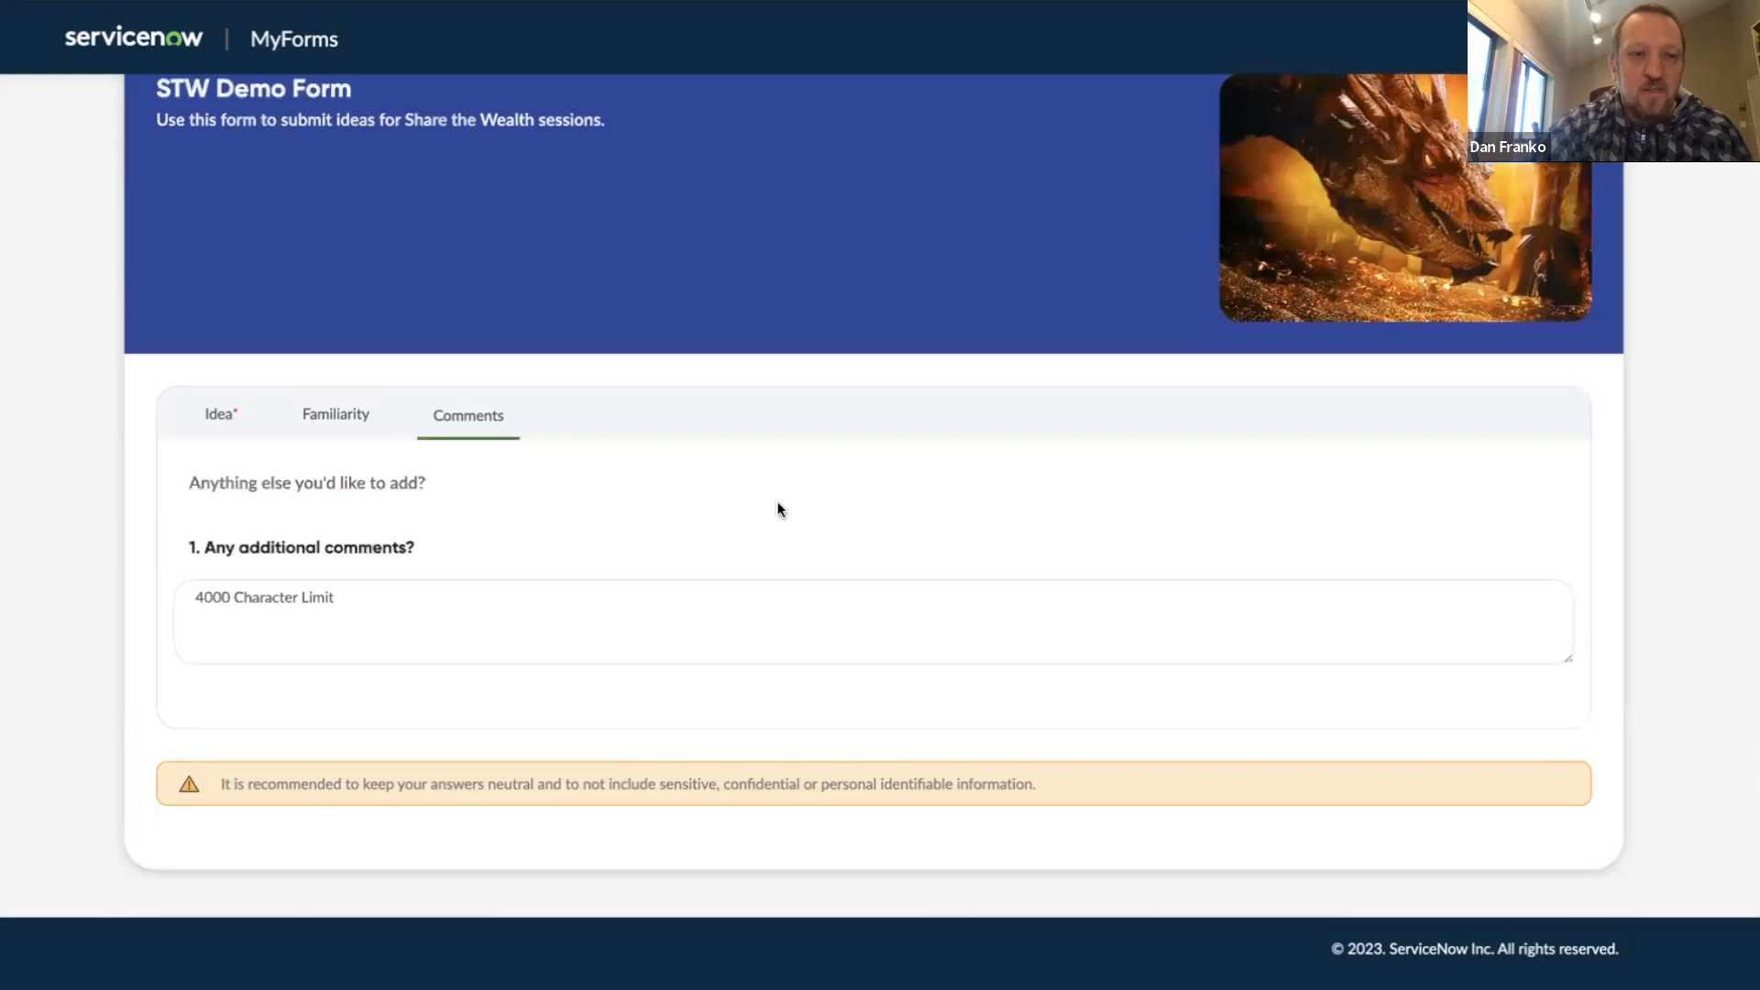
{"action": "scroll", "coordinate": [461, 537], "scroll_direction": "up", "scroll_amount": 1}
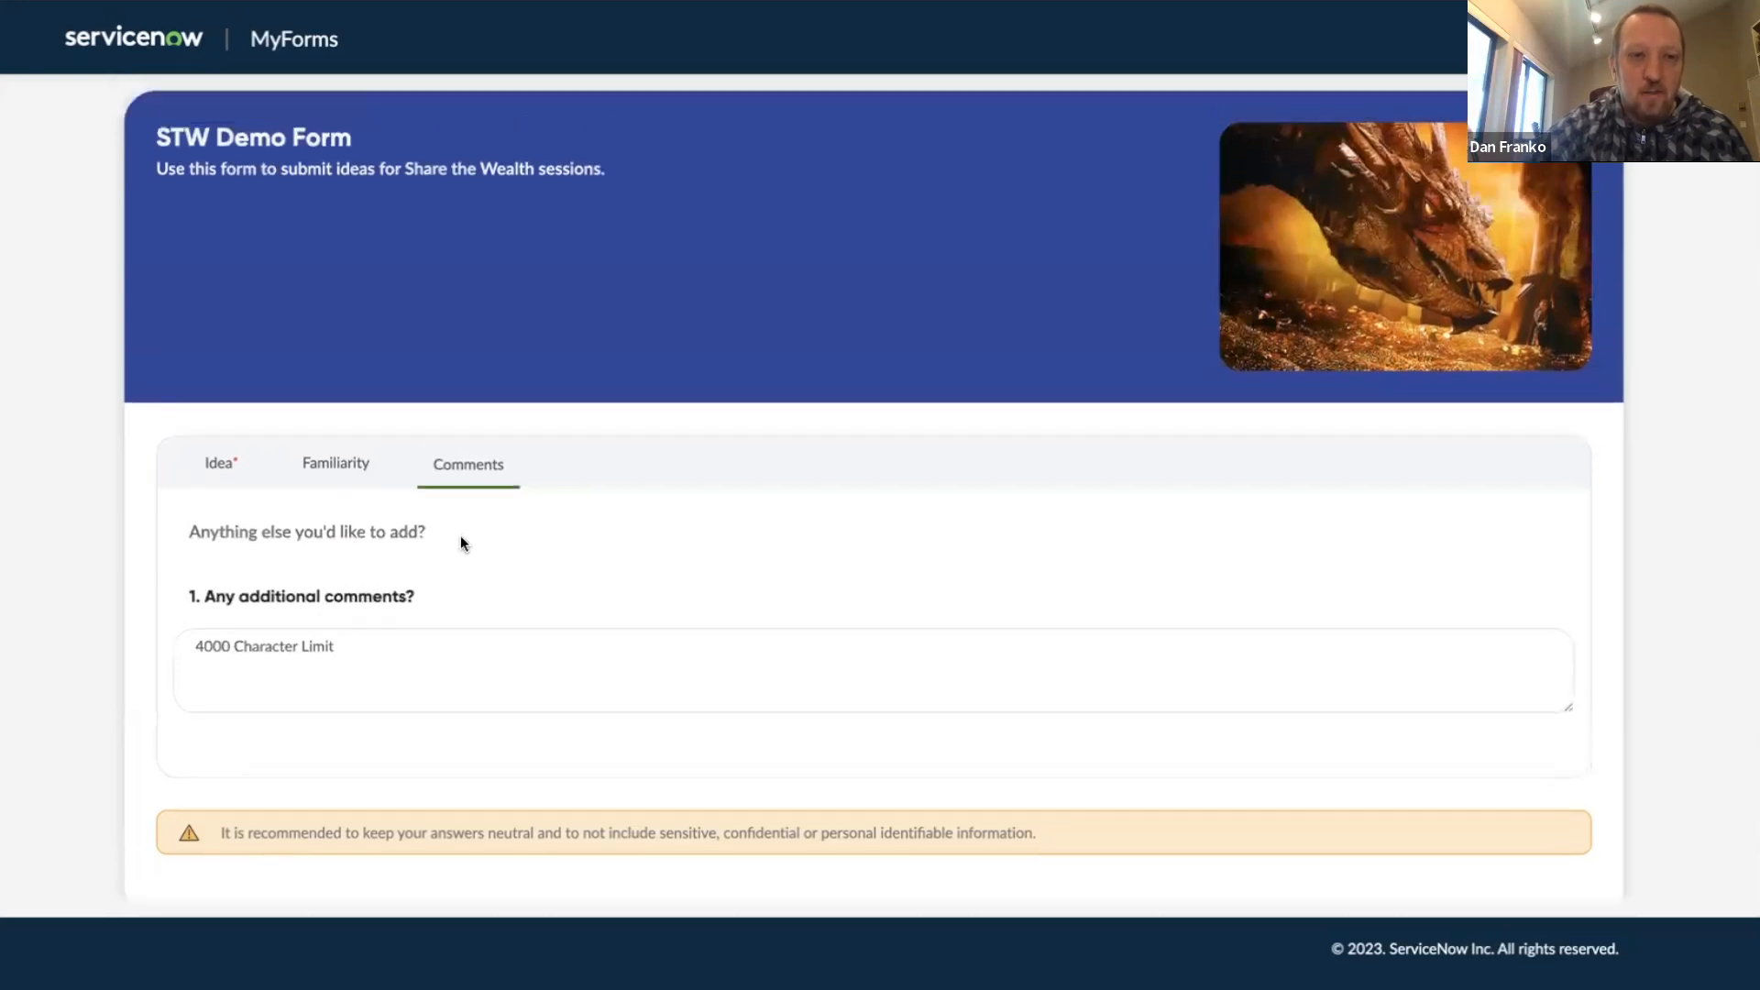
Step: Check the Comments section of the form preview and return to the form's Responses page
{"action": "scroll", "coordinate": [461, 543], "scroll_direction": "down", "scroll_amount": 1}
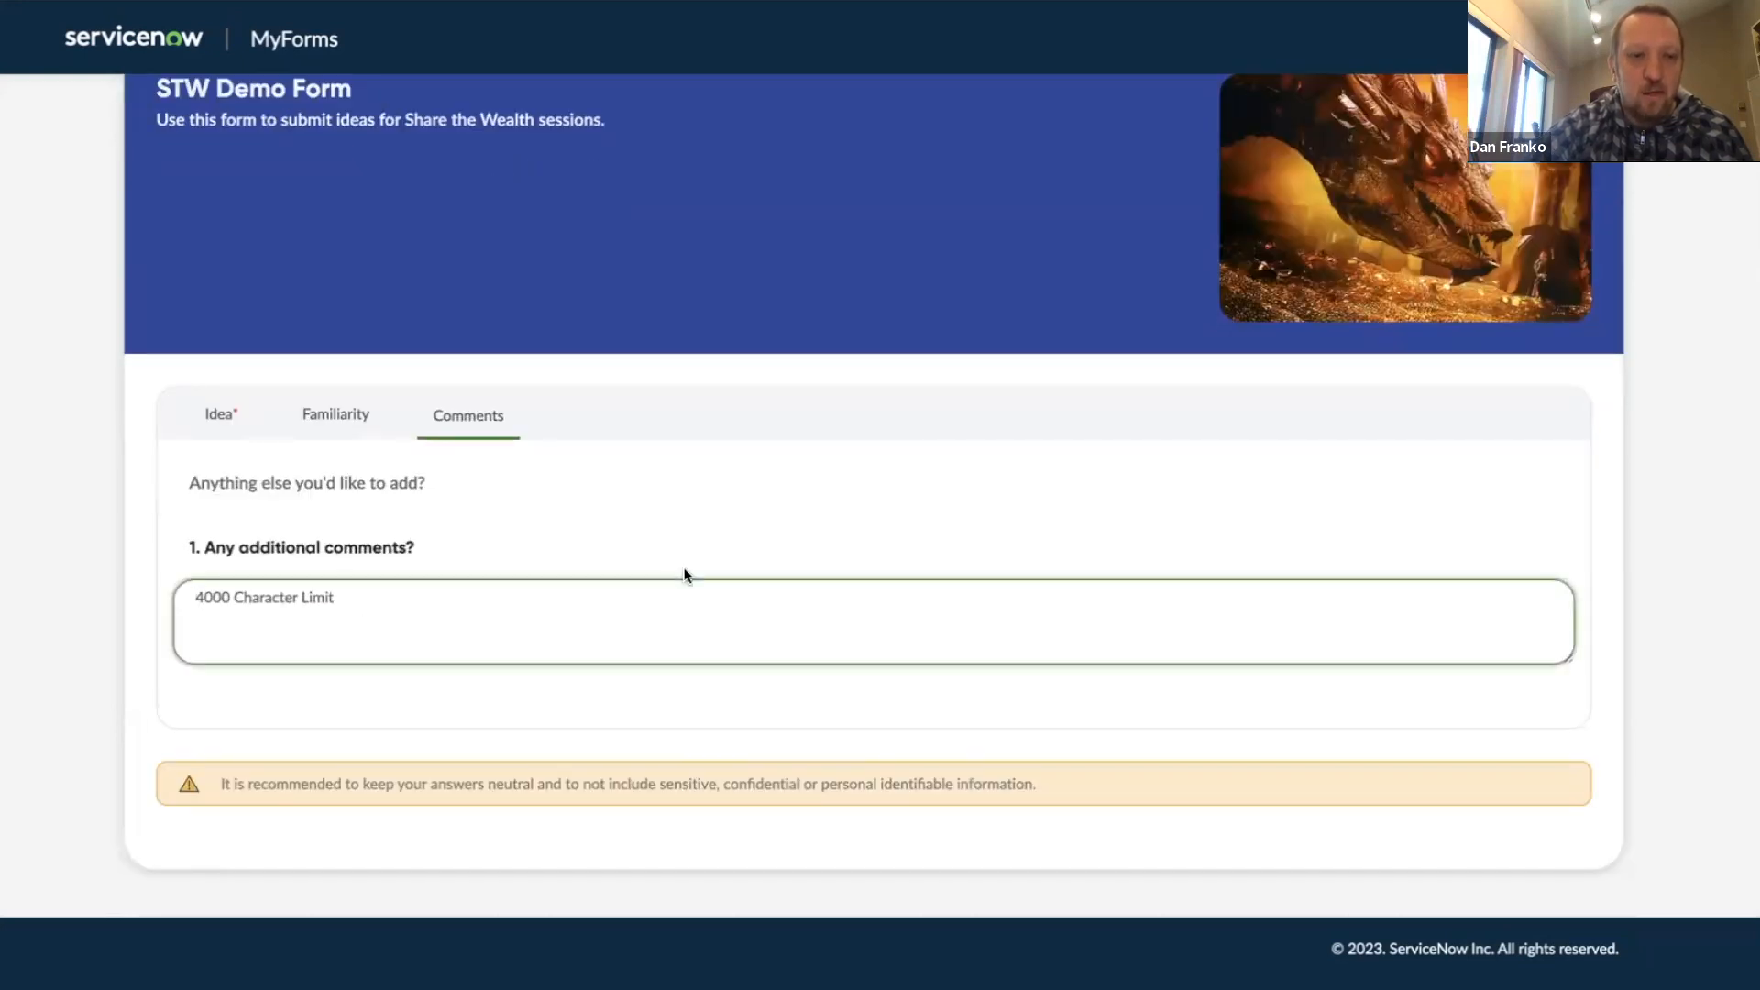
{"action": "scroll", "coordinate": [684, 575], "scroll_direction": "up", "scroll_amount": 1}
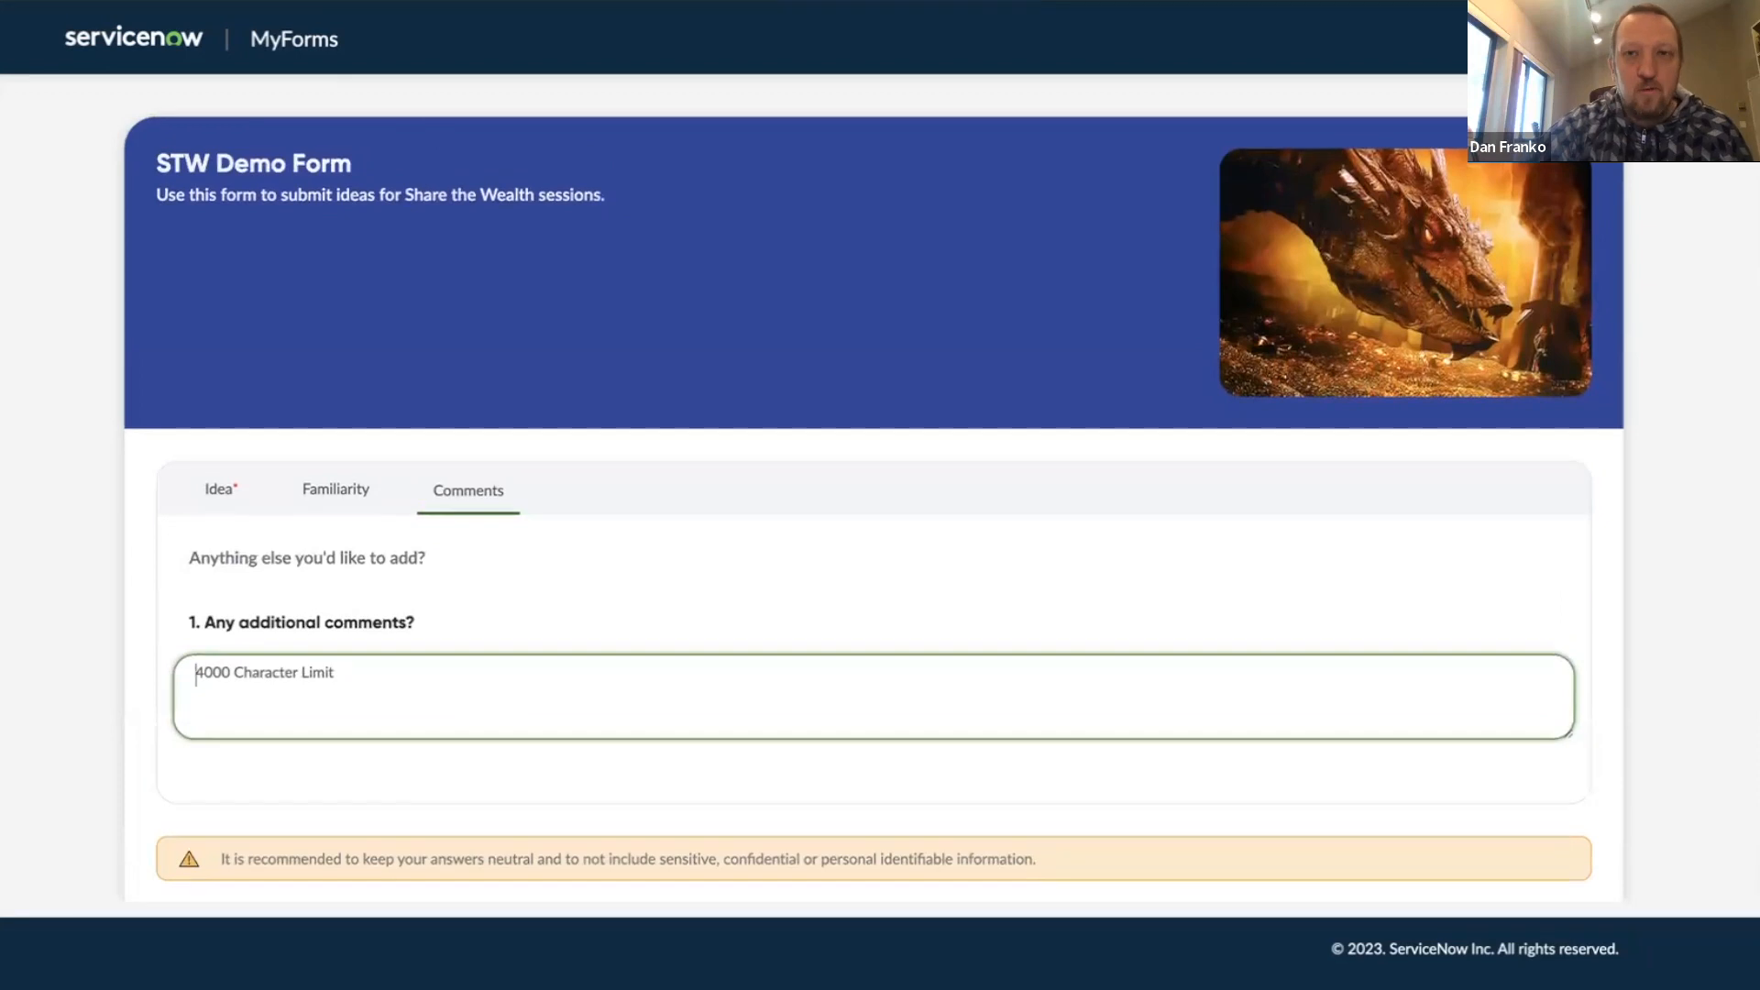
{"action": "left_click", "coordinate": [832, 4]}
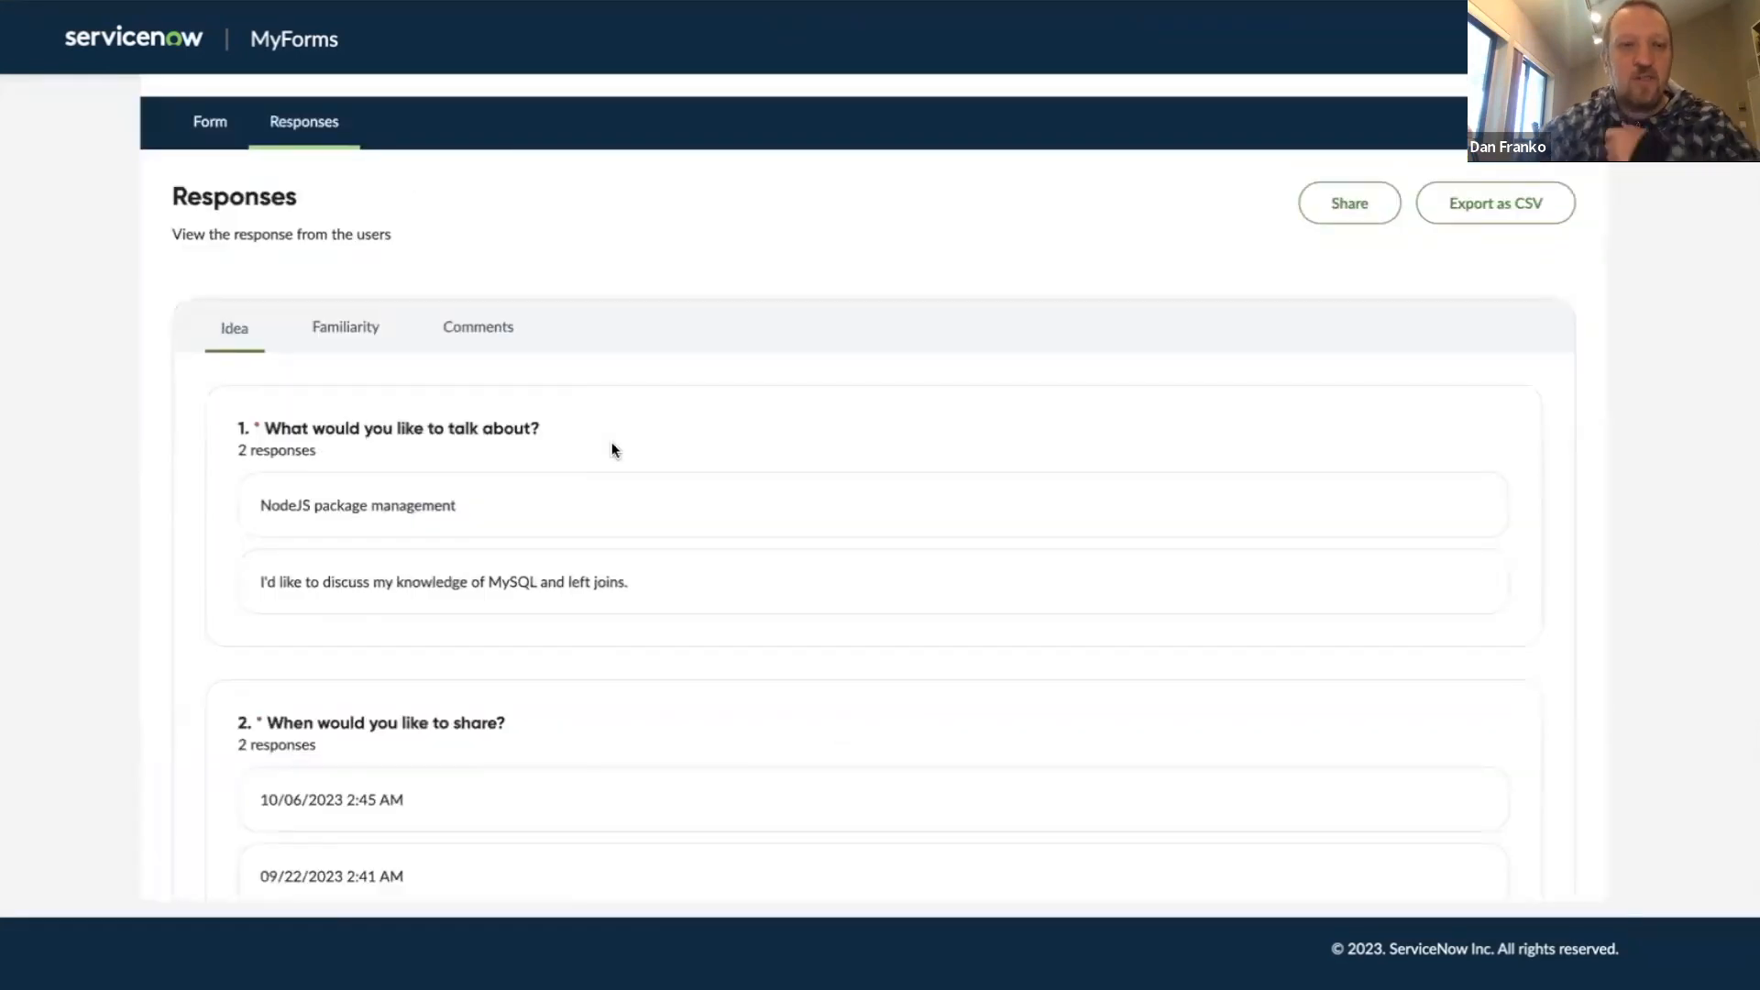
Step: Examine the answers to the three Idea questions, from the discussion topic down to the public sharing chart
{"action": "scroll", "coordinate": [546, 494], "scroll_direction": "down", "scroll_amount": 1}
{"action": "scroll", "coordinate": [546, 485], "scroll_direction": "down", "scroll_amount": 1}
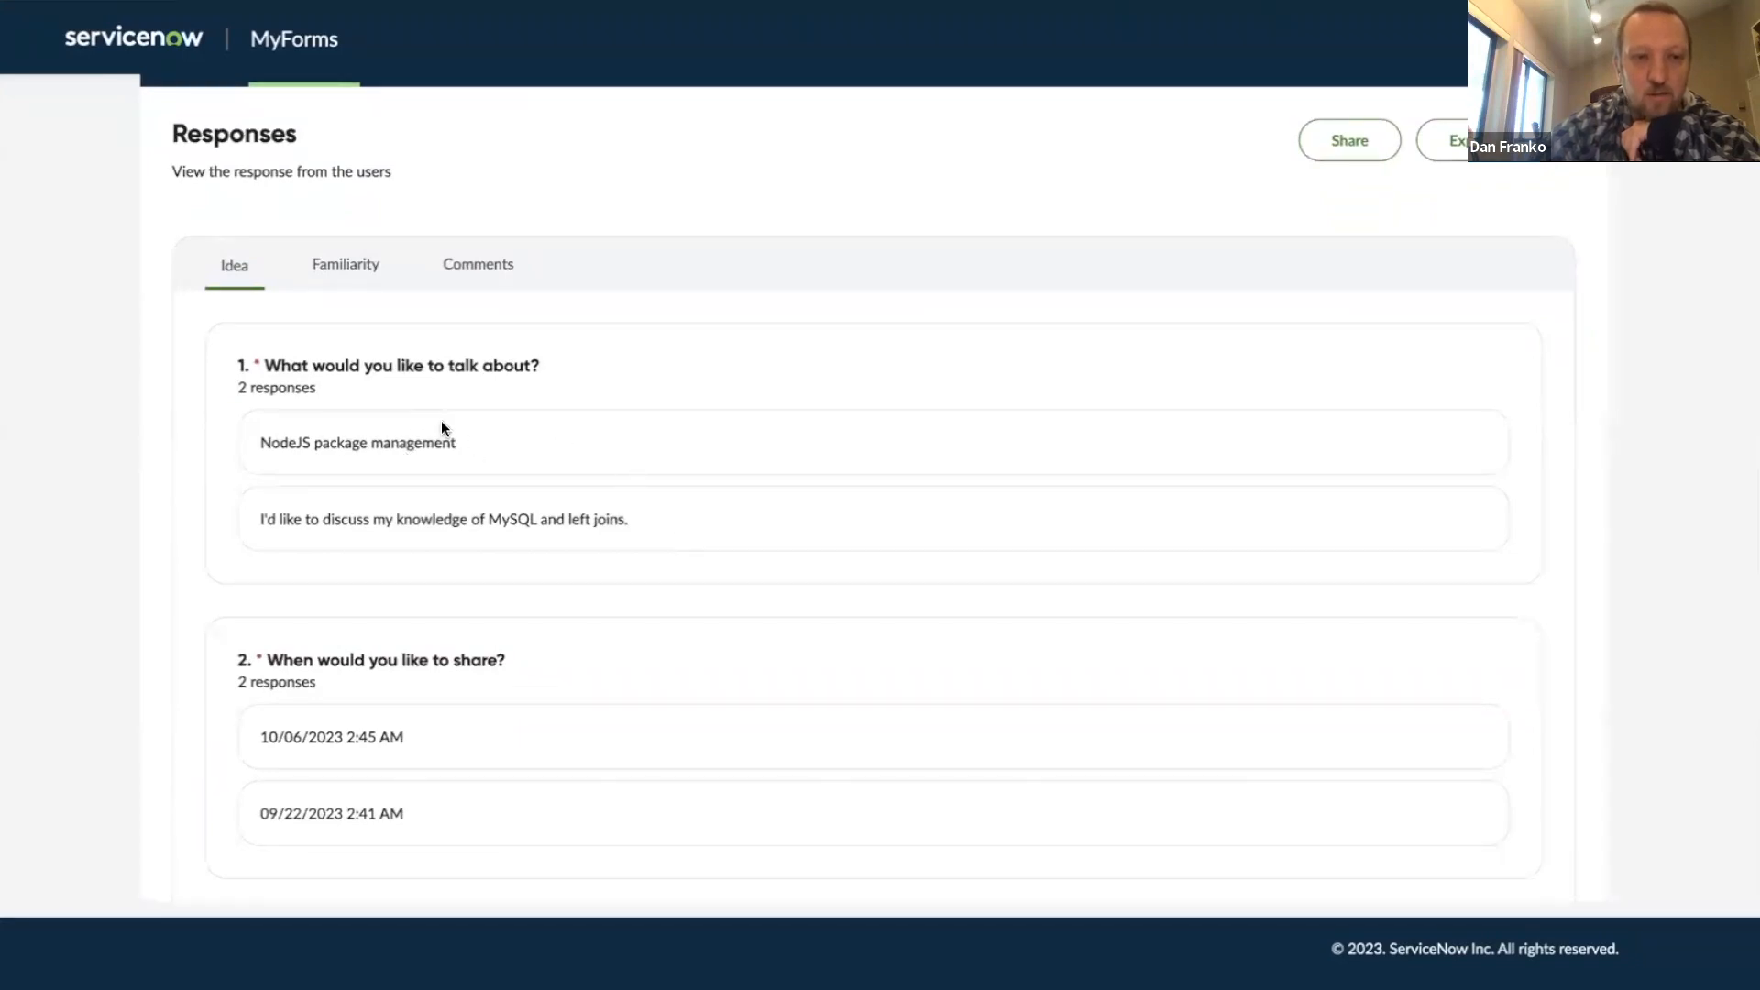
{"action": "scroll", "coordinate": [561, 481], "scroll_direction": "down", "scroll_amount": 2}
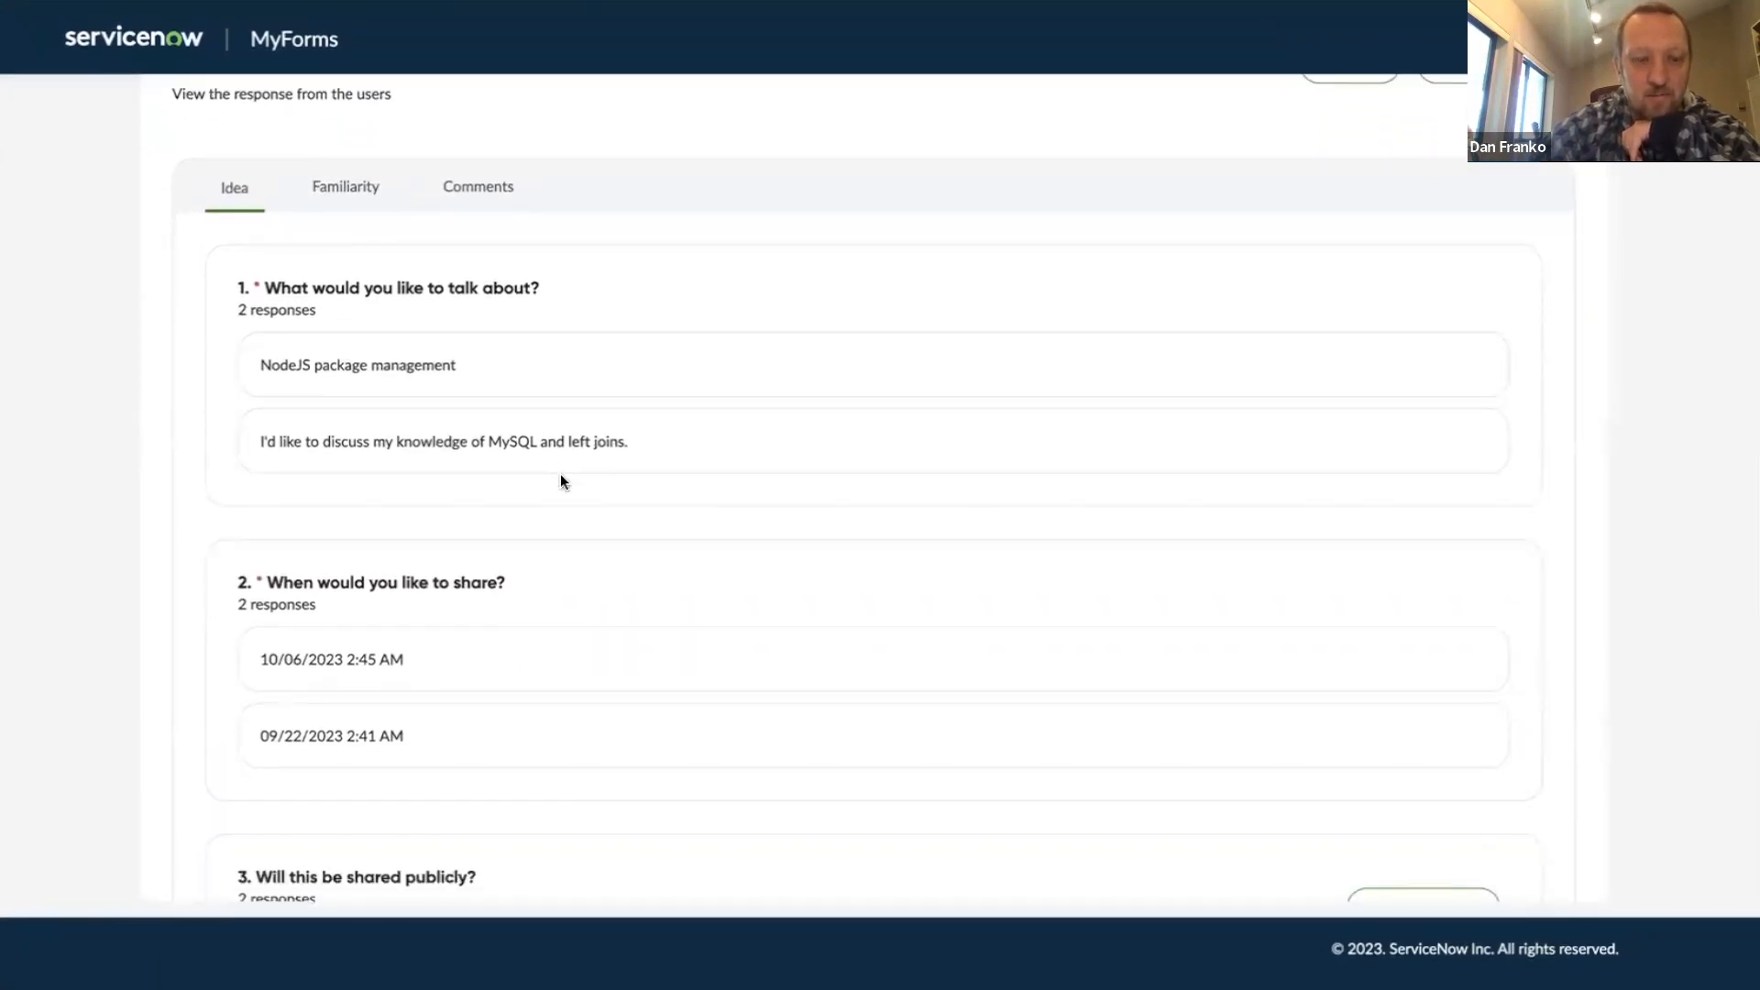
{"action": "scroll", "coordinate": [641, 460], "scroll_direction": "down", "scroll_amount": 5}
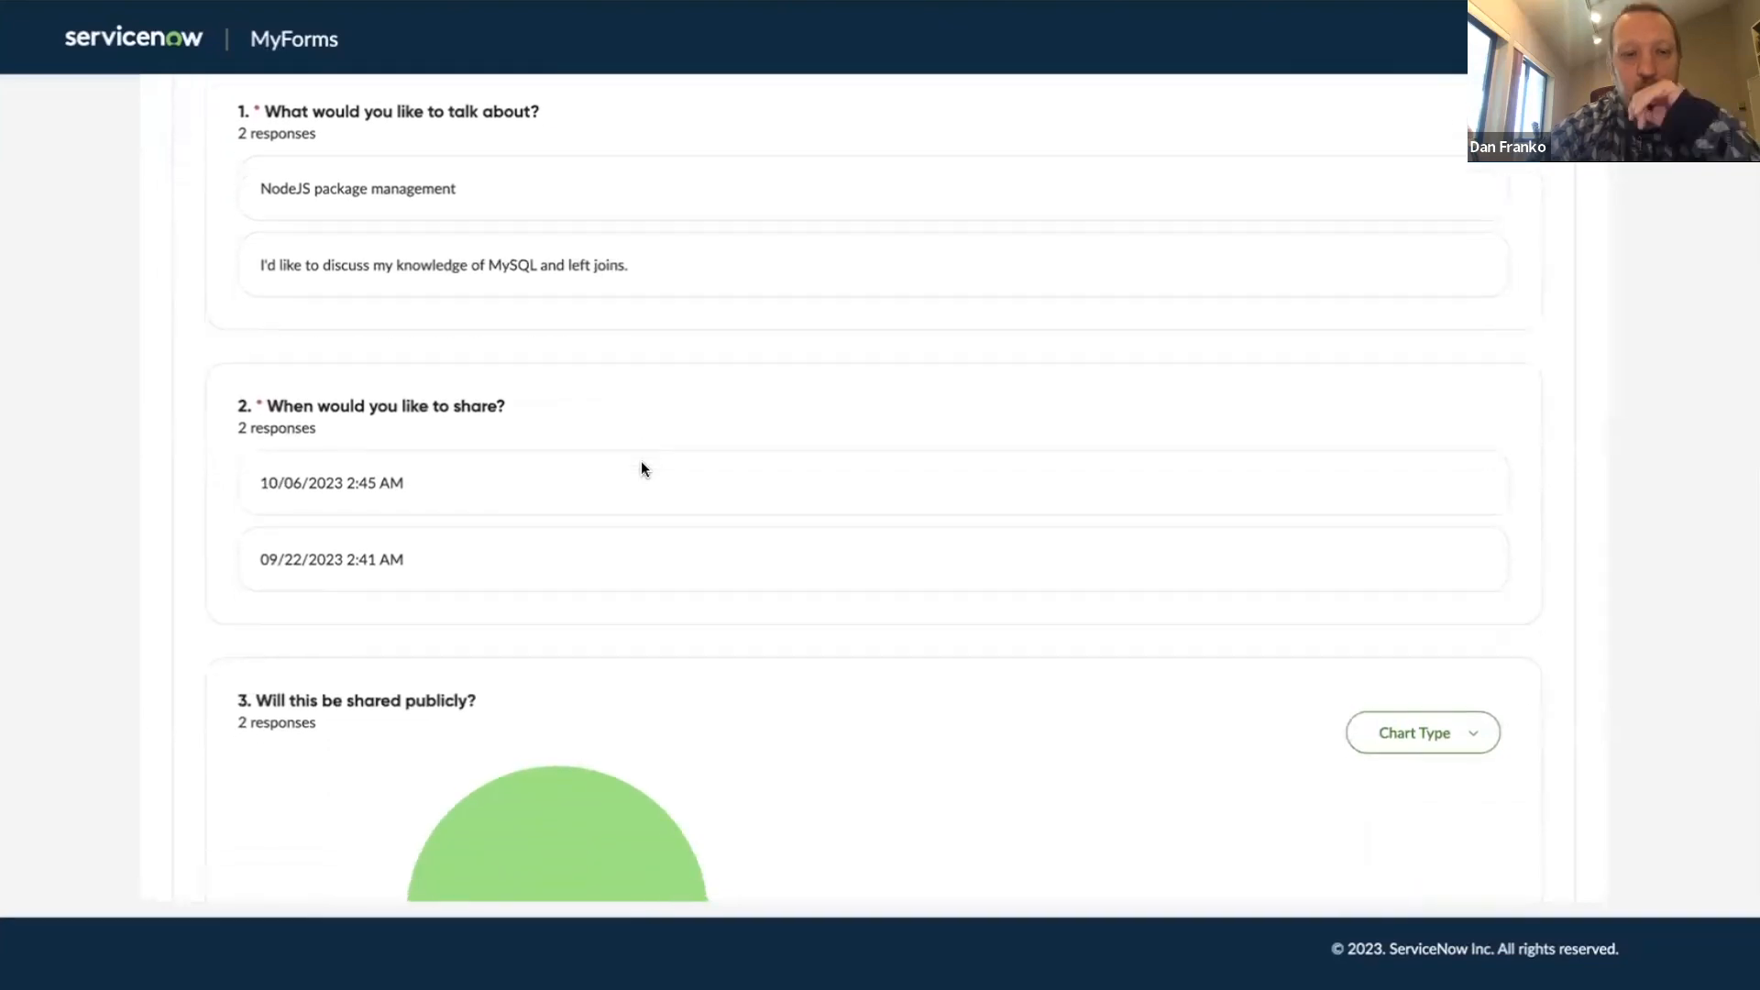
{"action": "scroll", "coordinate": [513, 385], "scroll_direction": "up", "scroll_amount": 3}
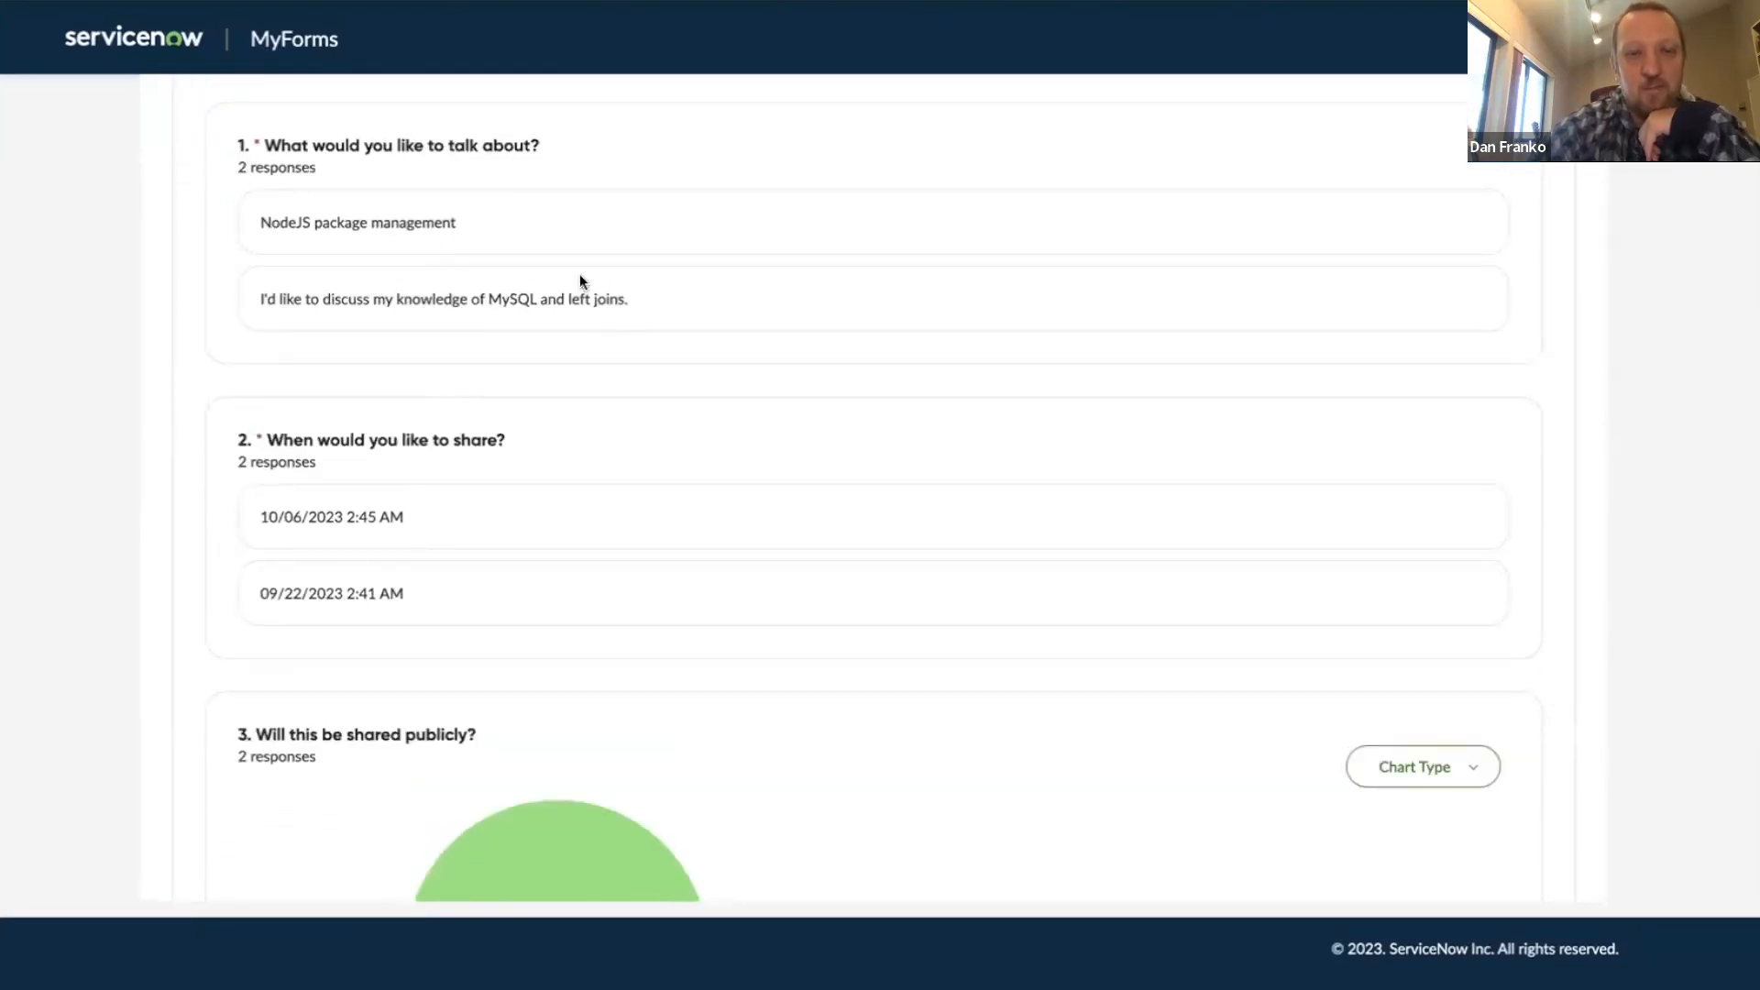
{"action": "scroll", "coordinate": [506, 456], "scroll_direction": "down", "scroll_amount": 4}
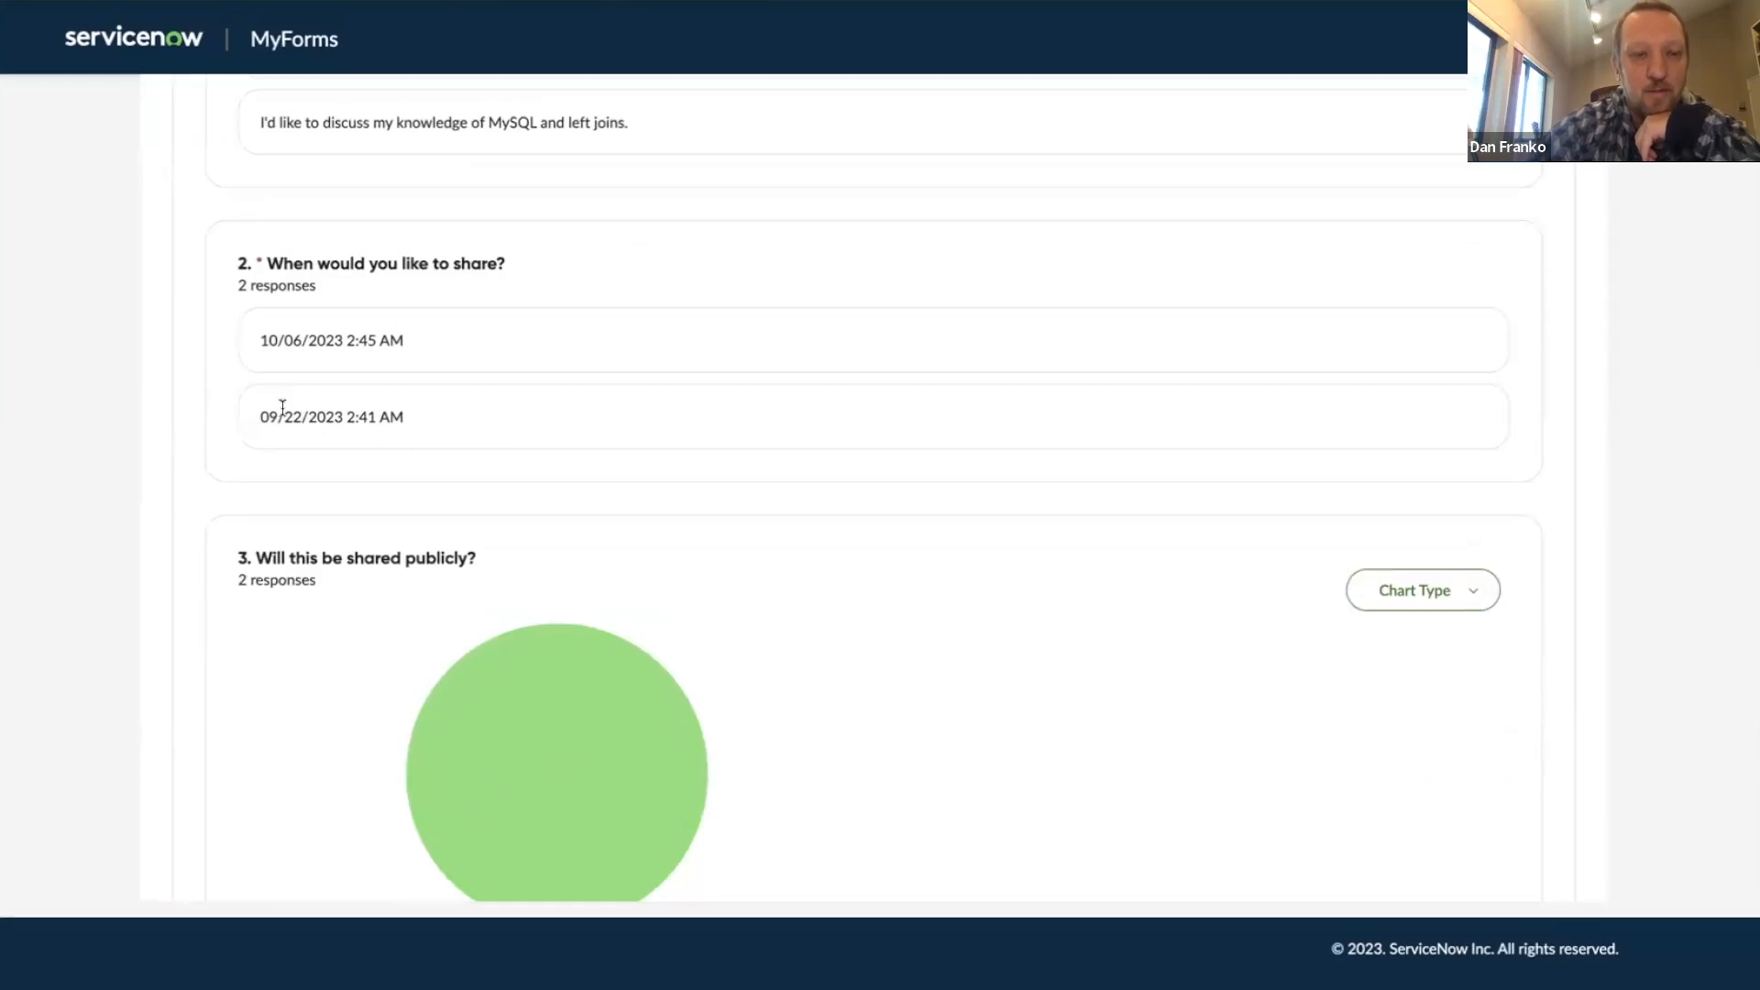
{"action": "scroll", "coordinate": [981, 560], "scroll_direction": "down", "scroll_amount": 4}
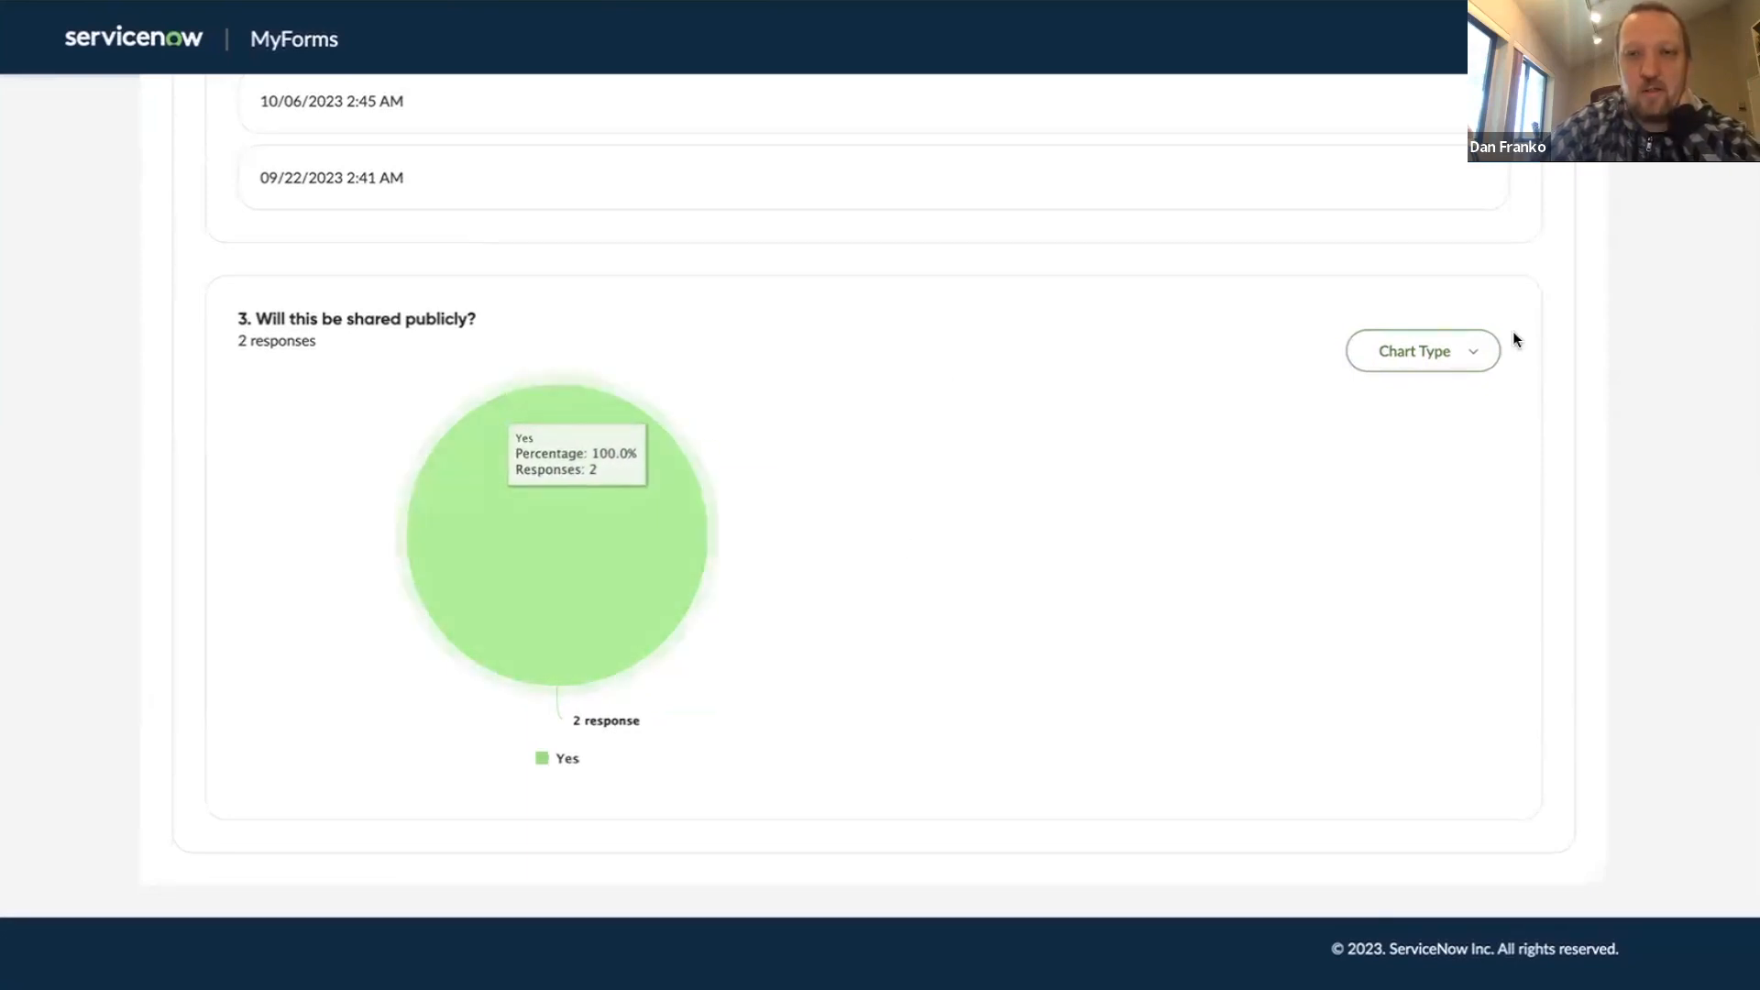
Step: Display the public sharing responses as donut, semi donut and bar charts, ending with the pie chart
{"action": "left_click", "coordinate": [1433, 355]}
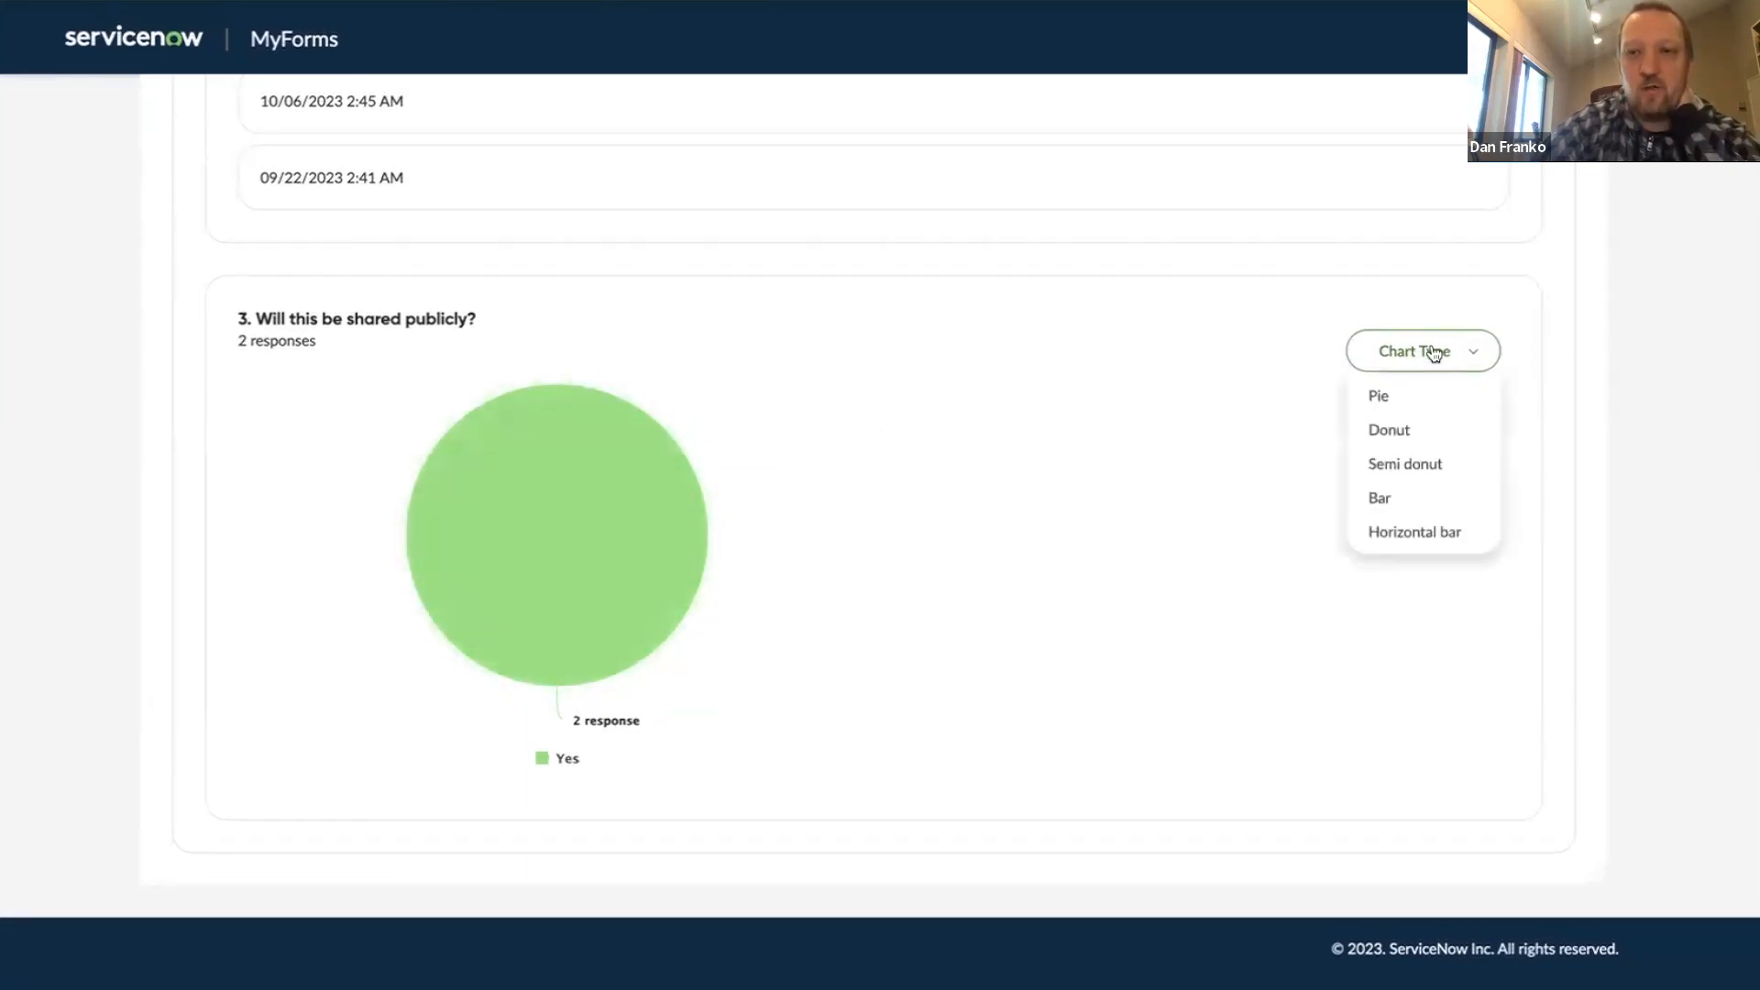
{"action": "left_click", "coordinate": [1425, 440]}
{"action": "left_click", "coordinate": [1441, 355]}
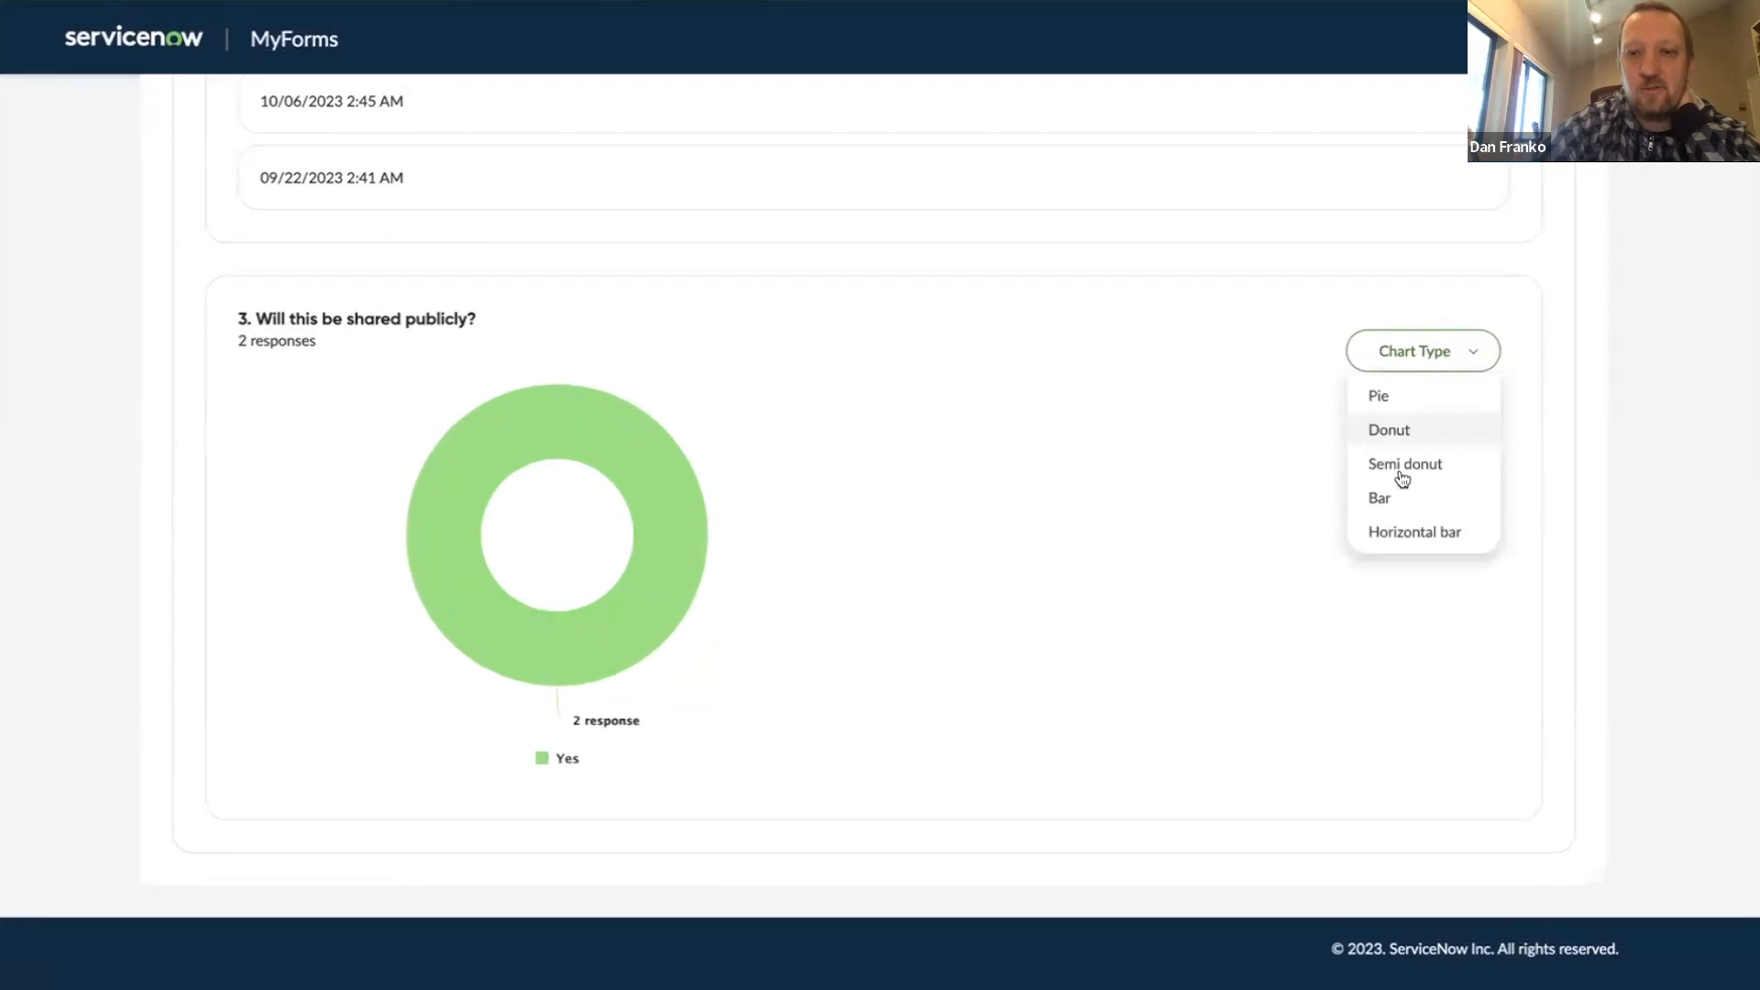
{"action": "left_click", "coordinate": [1416, 467]}
{"action": "left_click", "coordinate": [1418, 353]}
{"action": "left_click", "coordinate": [1403, 502]}
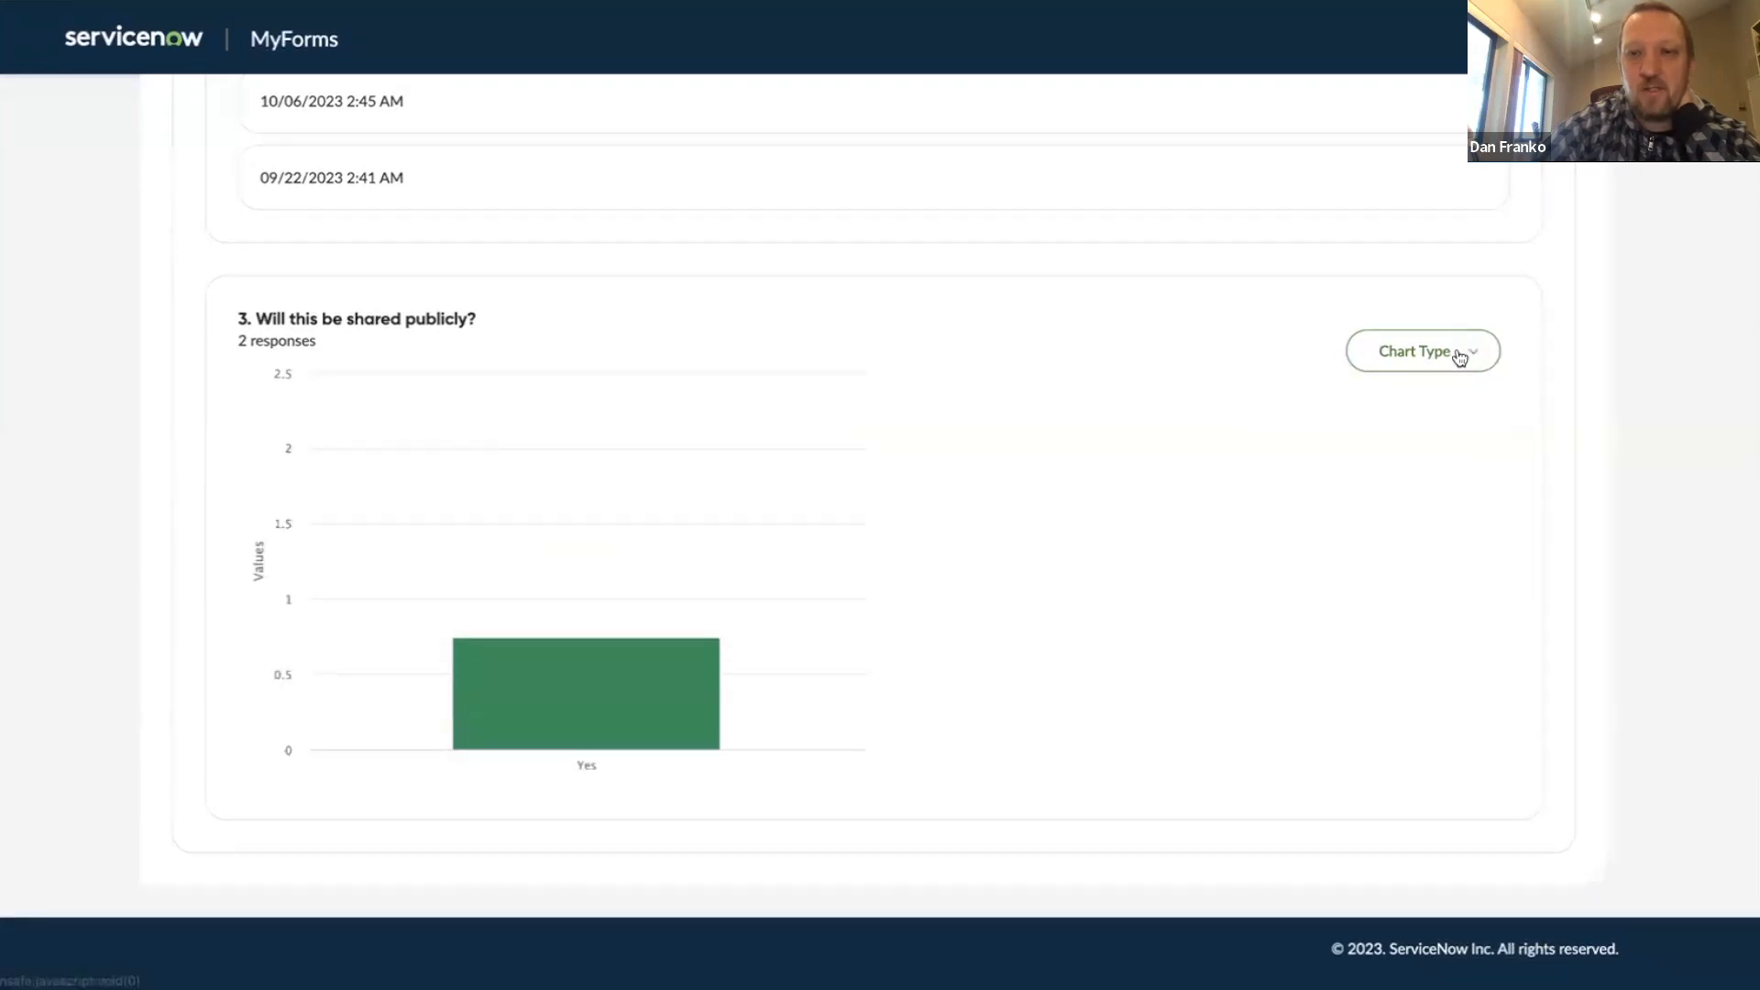
{"action": "left_click", "coordinate": [1453, 354]}
{"action": "left_click", "coordinate": [1377, 395]}
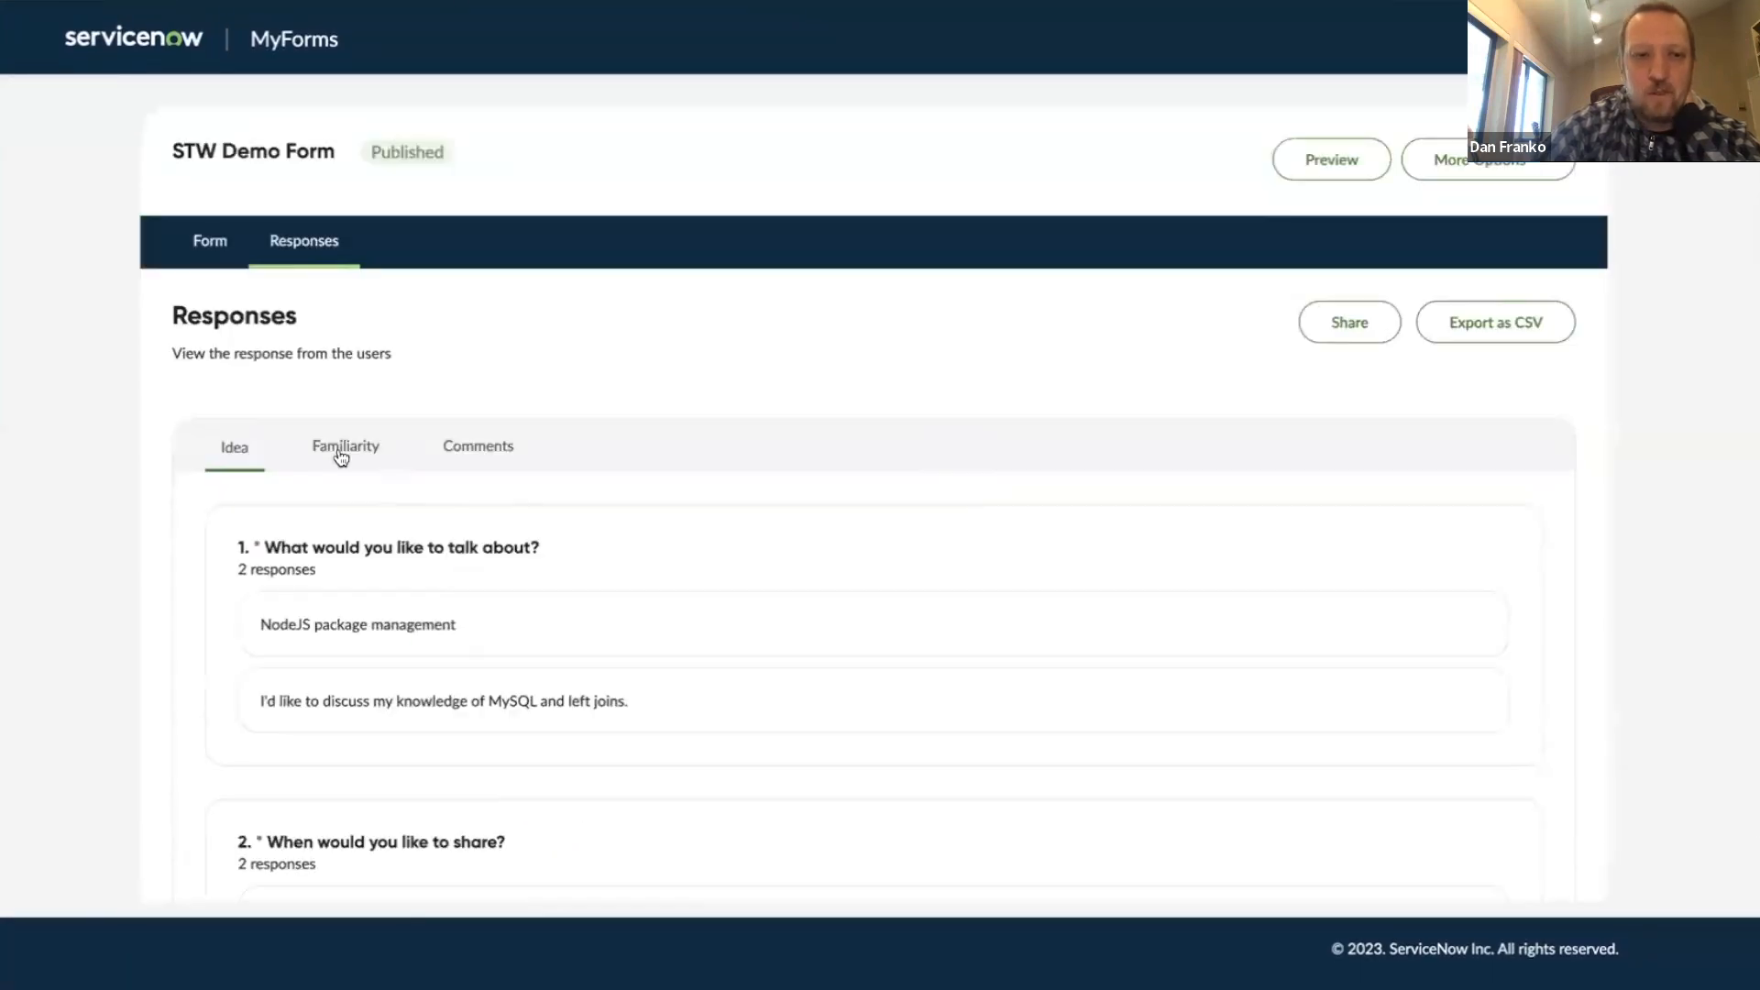
Step: Review the responses to the two Familiarity questions and the additional comments in the Comments section
{"action": "left_click", "coordinate": [345, 447]}
{"action": "scroll", "coordinate": [1002, 488], "scroll_direction": "down", "scroll_amount": 2}
{"action": "mouse_move", "coordinate": [500, 561]}
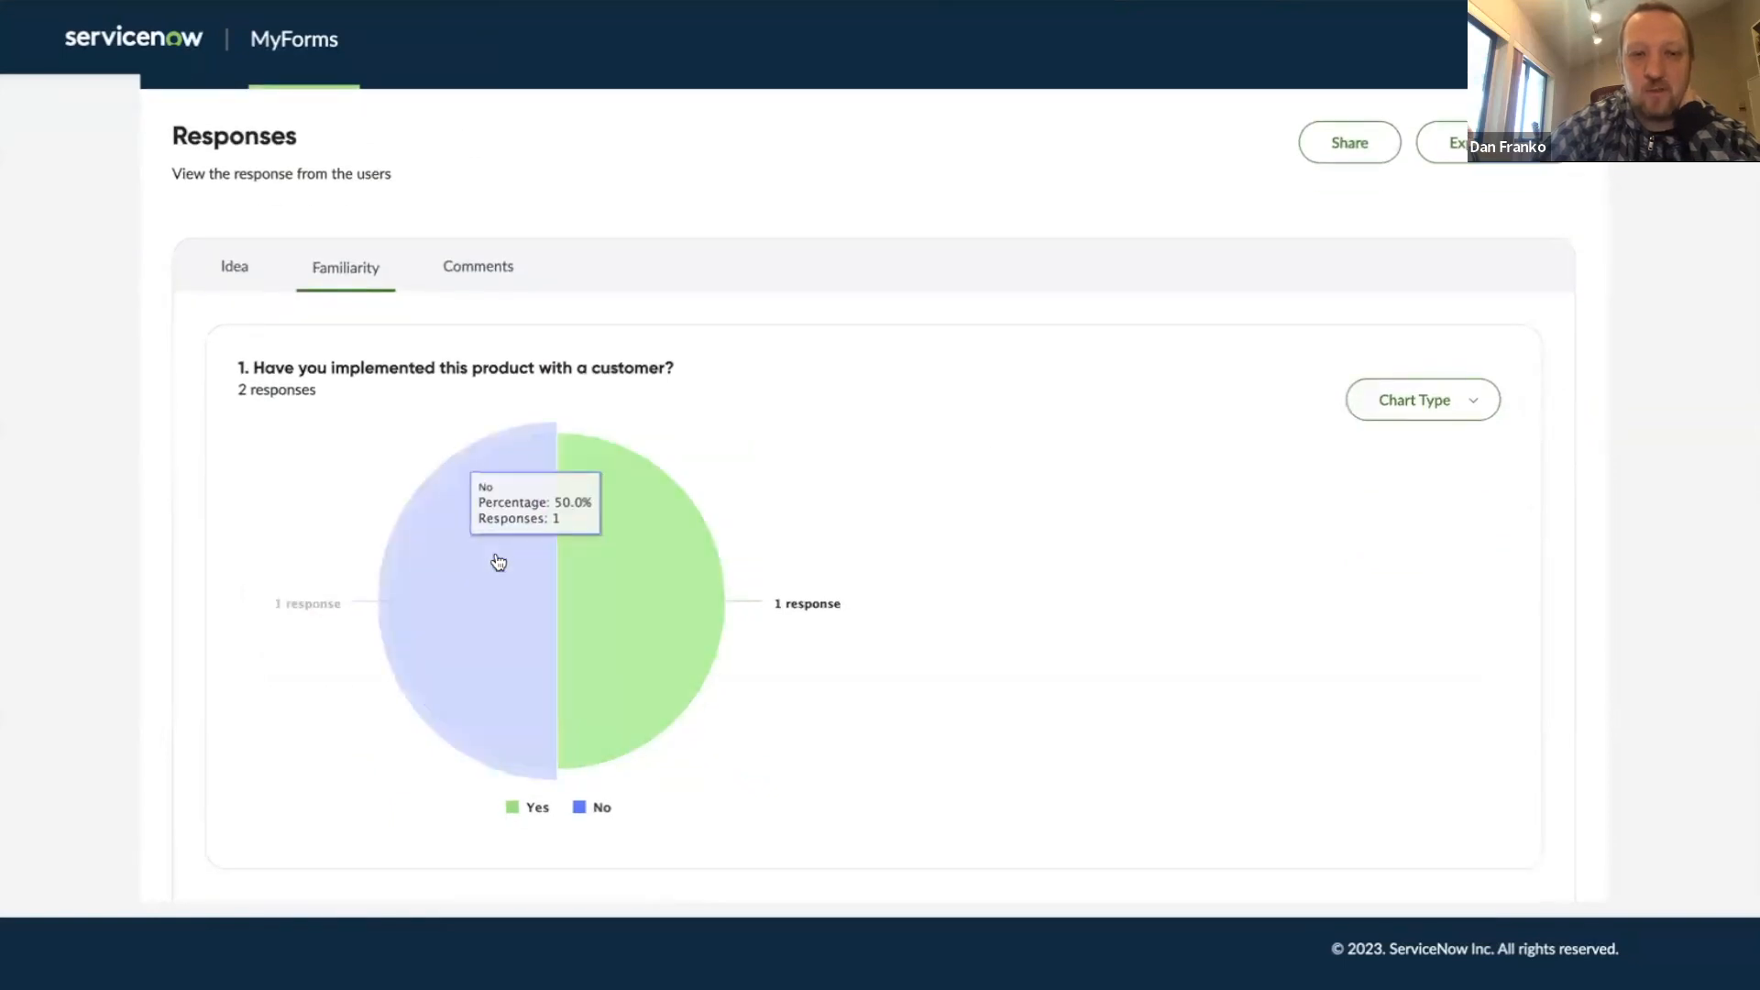
{"action": "scroll", "coordinate": [996, 519], "scroll_direction": "down", "scroll_amount": 6}
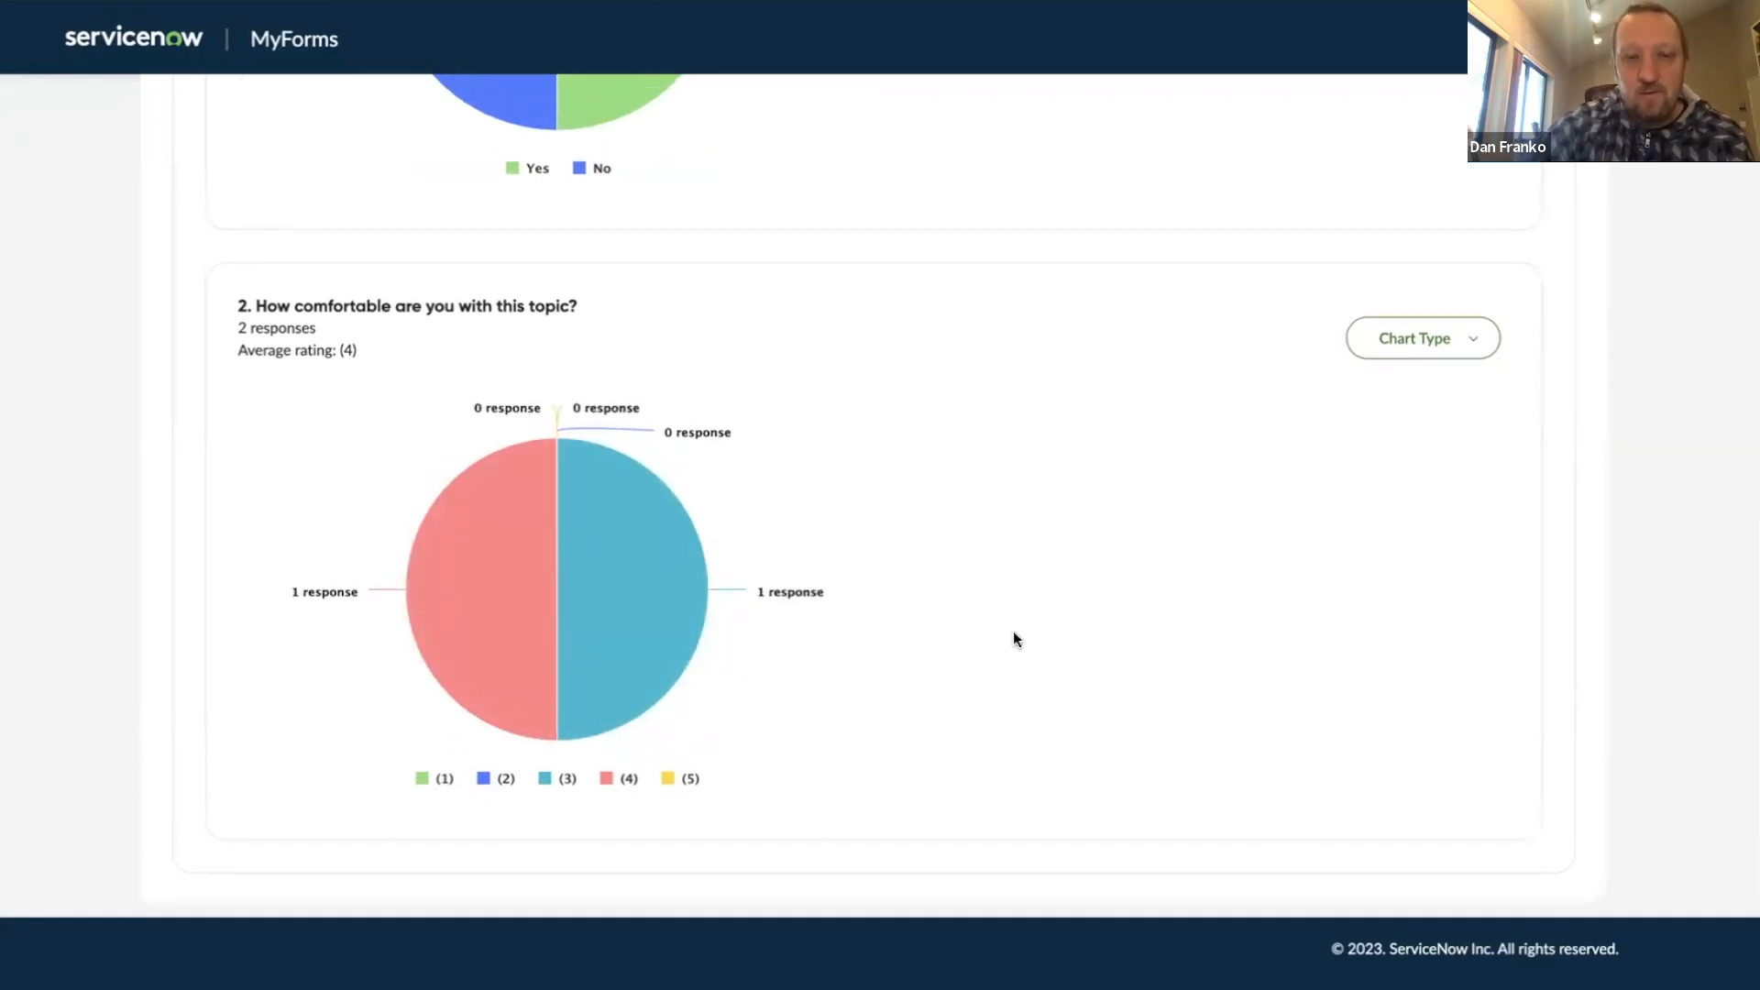
{"action": "scroll", "coordinate": [550, 253], "scroll_direction": "up", "scroll_amount": 6}
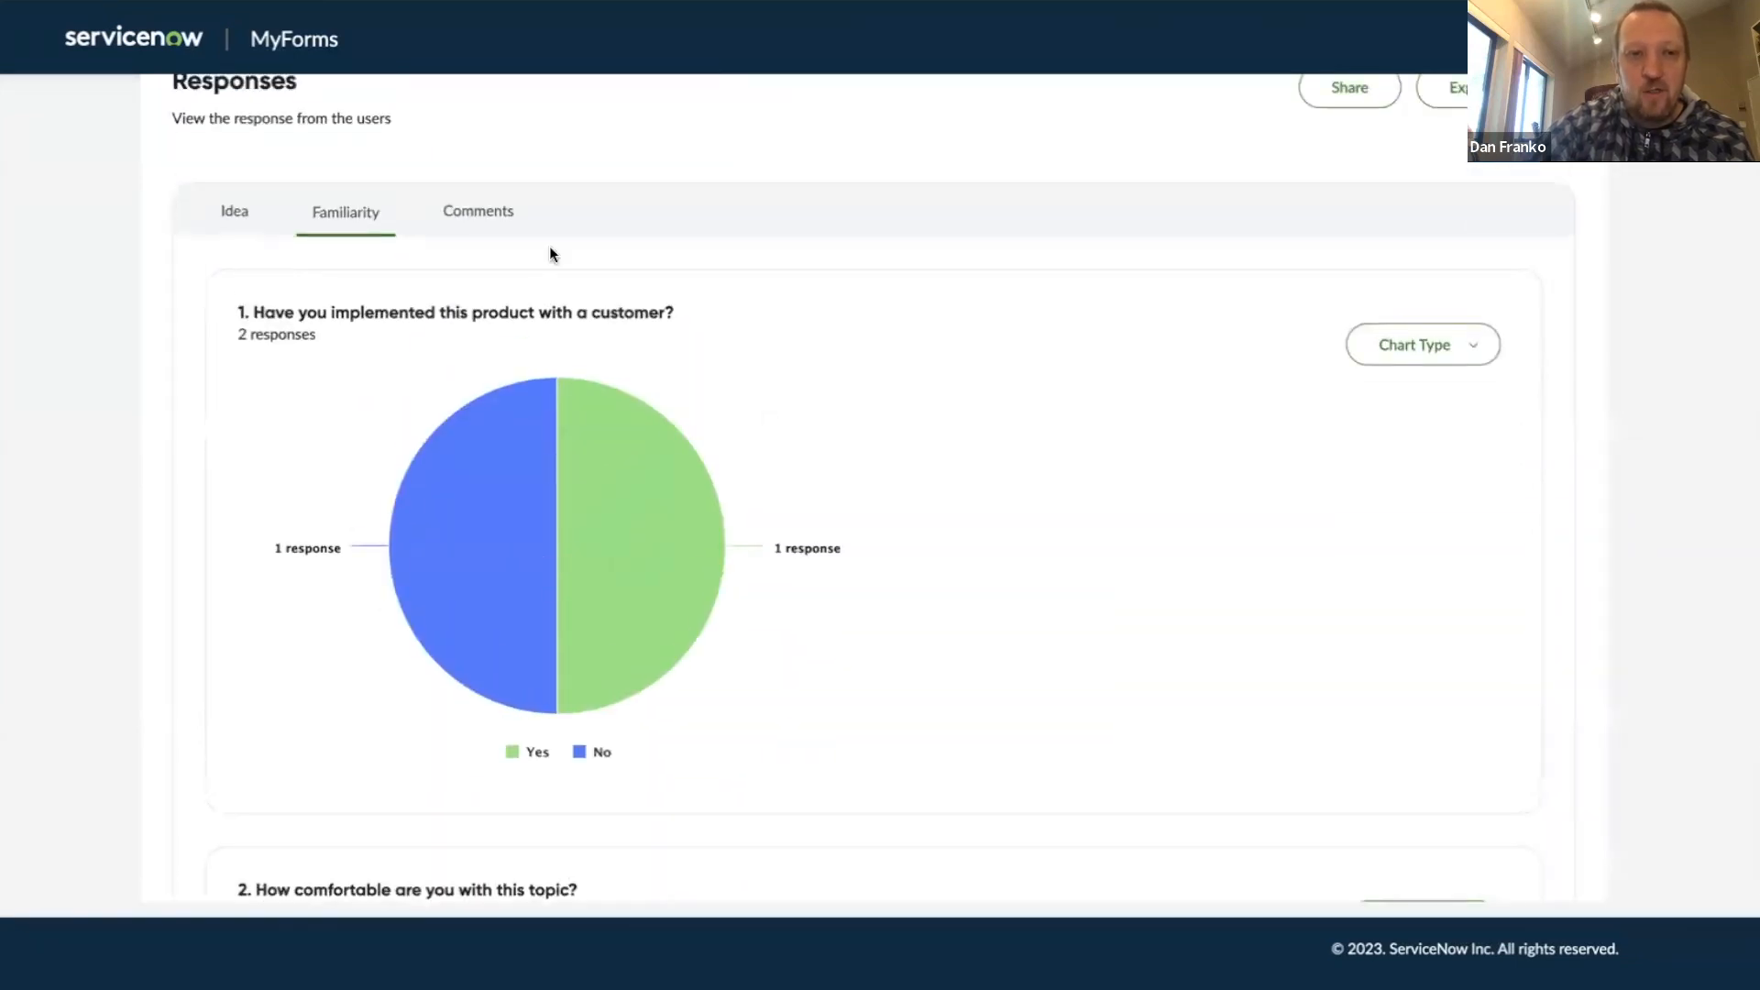
{"action": "left_click", "coordinate": [485, 209]}
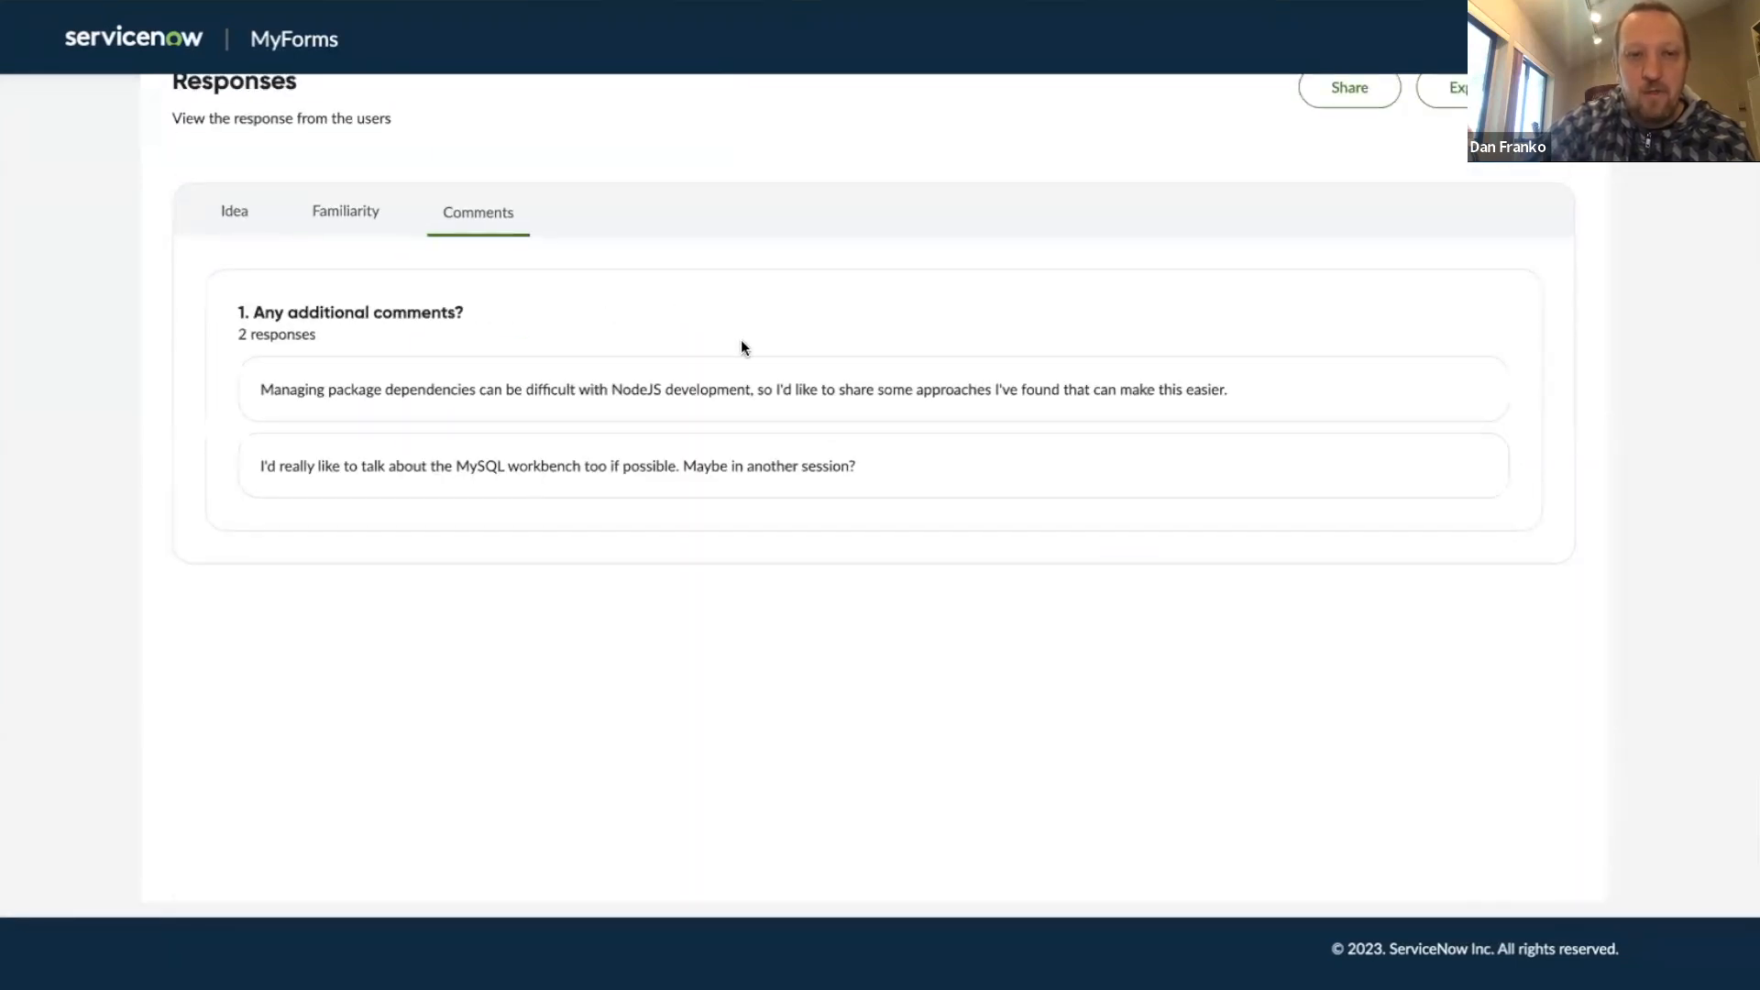
{"action": "scroll", "coordinate": [740, 346], "scroll_direction": "up", "scroll_amount": 2}
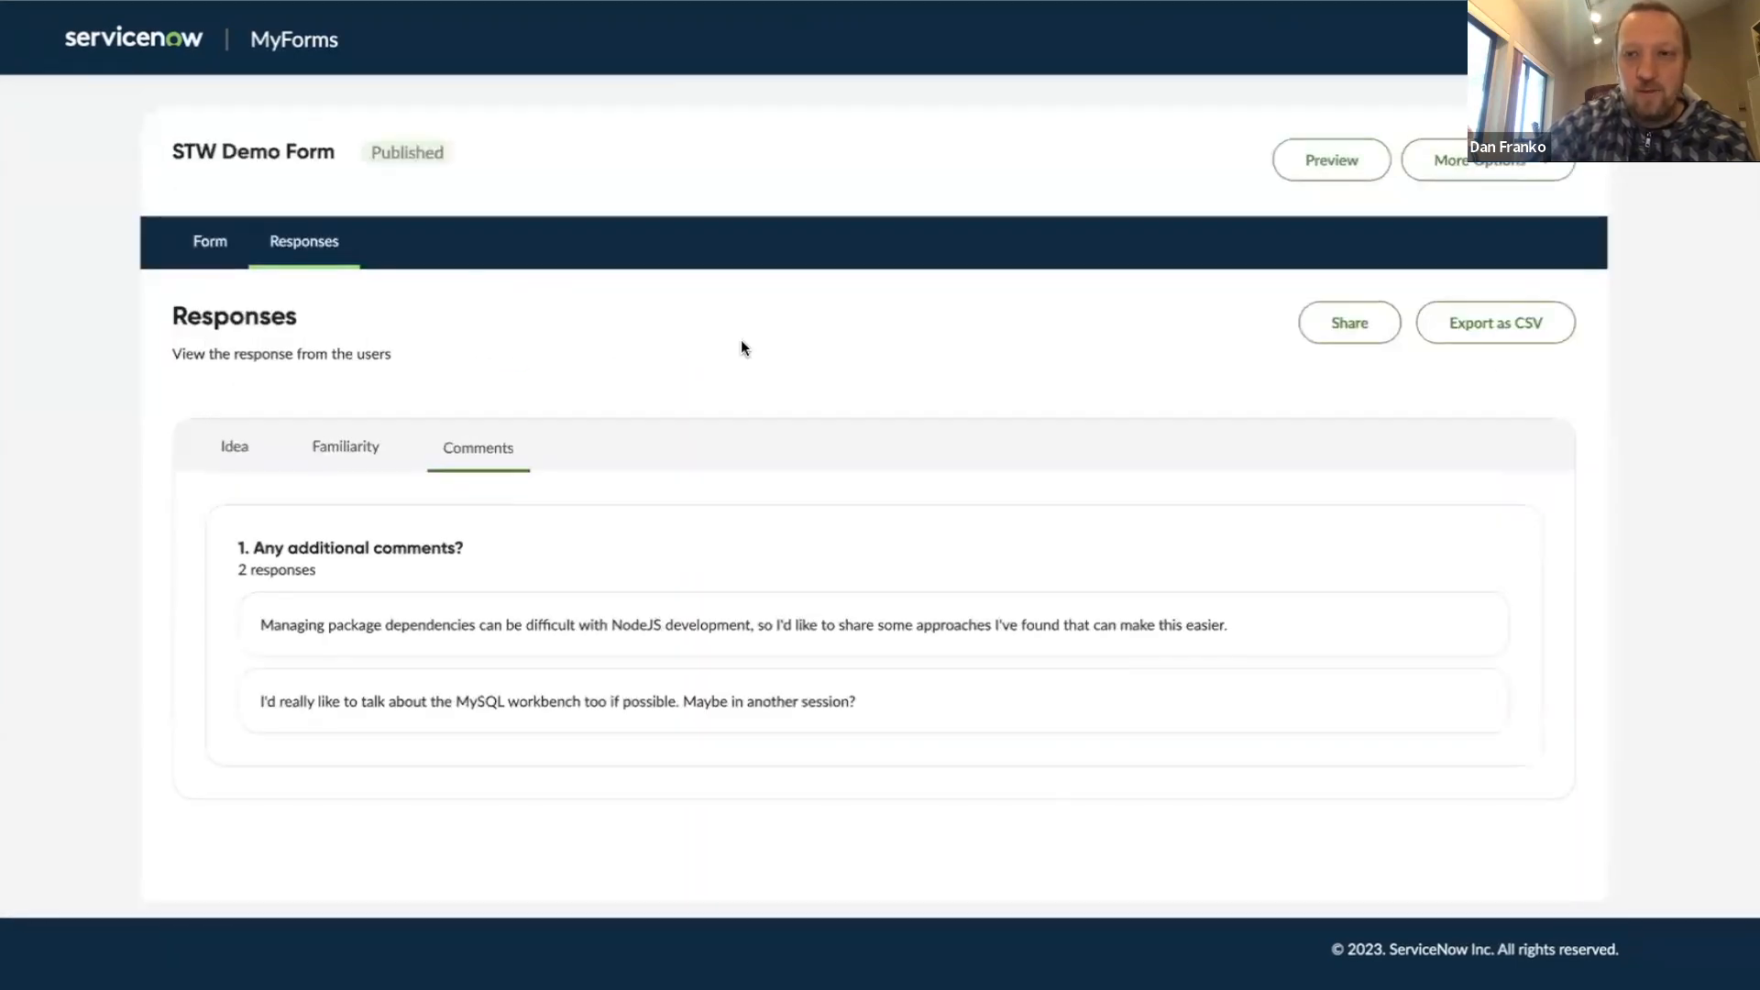
Step: Export the responses as CSV and fit all column widths of the exported sheet in Excel to their contents
{"action": "left_click", "coordinate": [1525, 325]}
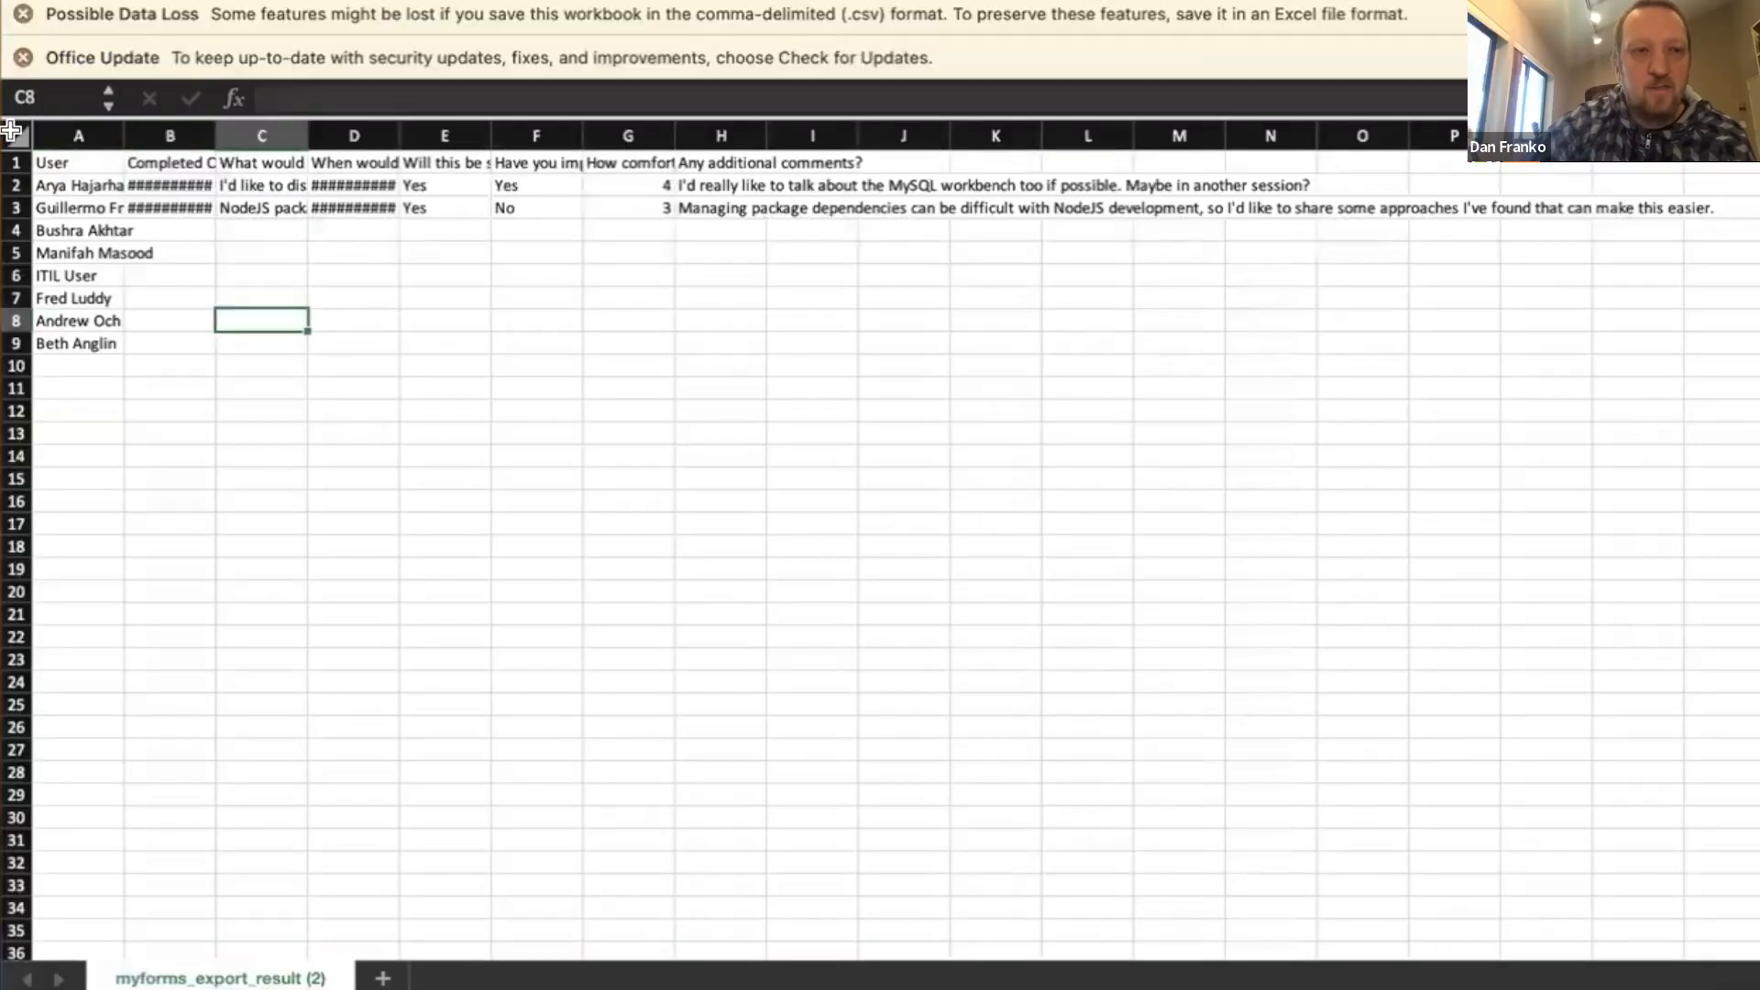
{"action": "left_click", "coordinate": [16, 135]}
{"action": "double_click", "coordinate": [123, 130]}
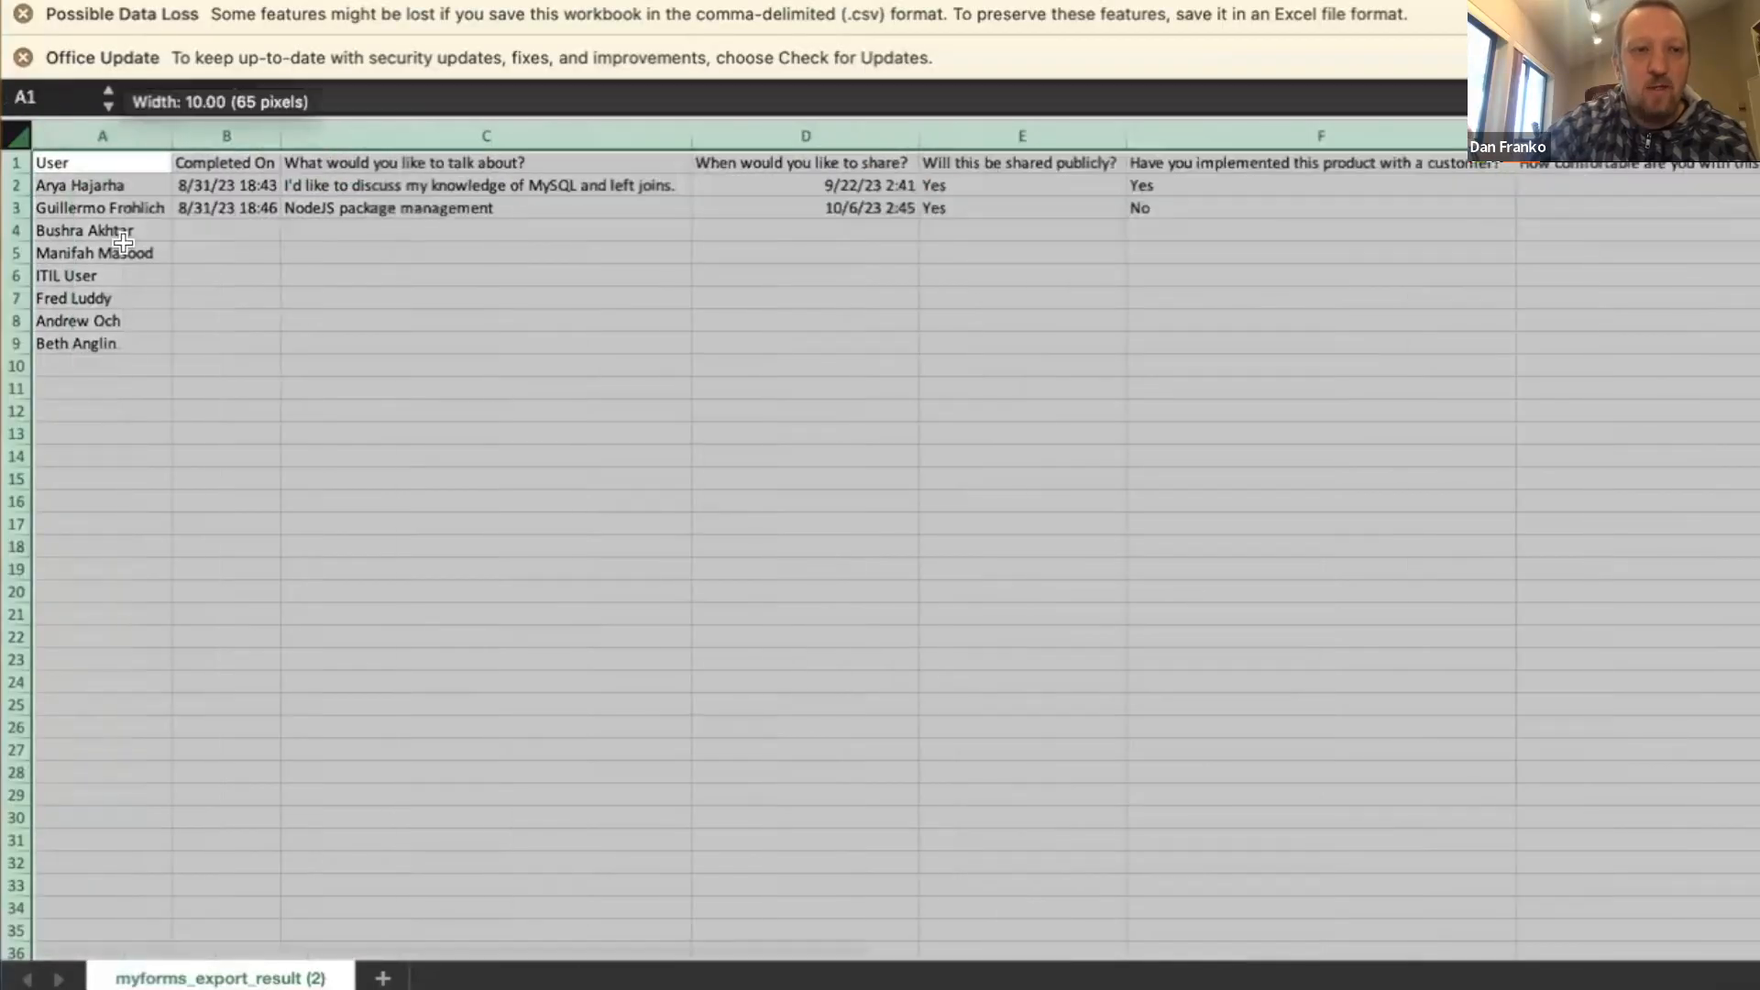
{"action": "left_click", "coordinate": [110, 248]}
{"action": "left_click_drag", "start_coordinate": [110, 185], "coordinate": [168, 331]}
{"action": "left_click", "coordinate": [168, 331]}
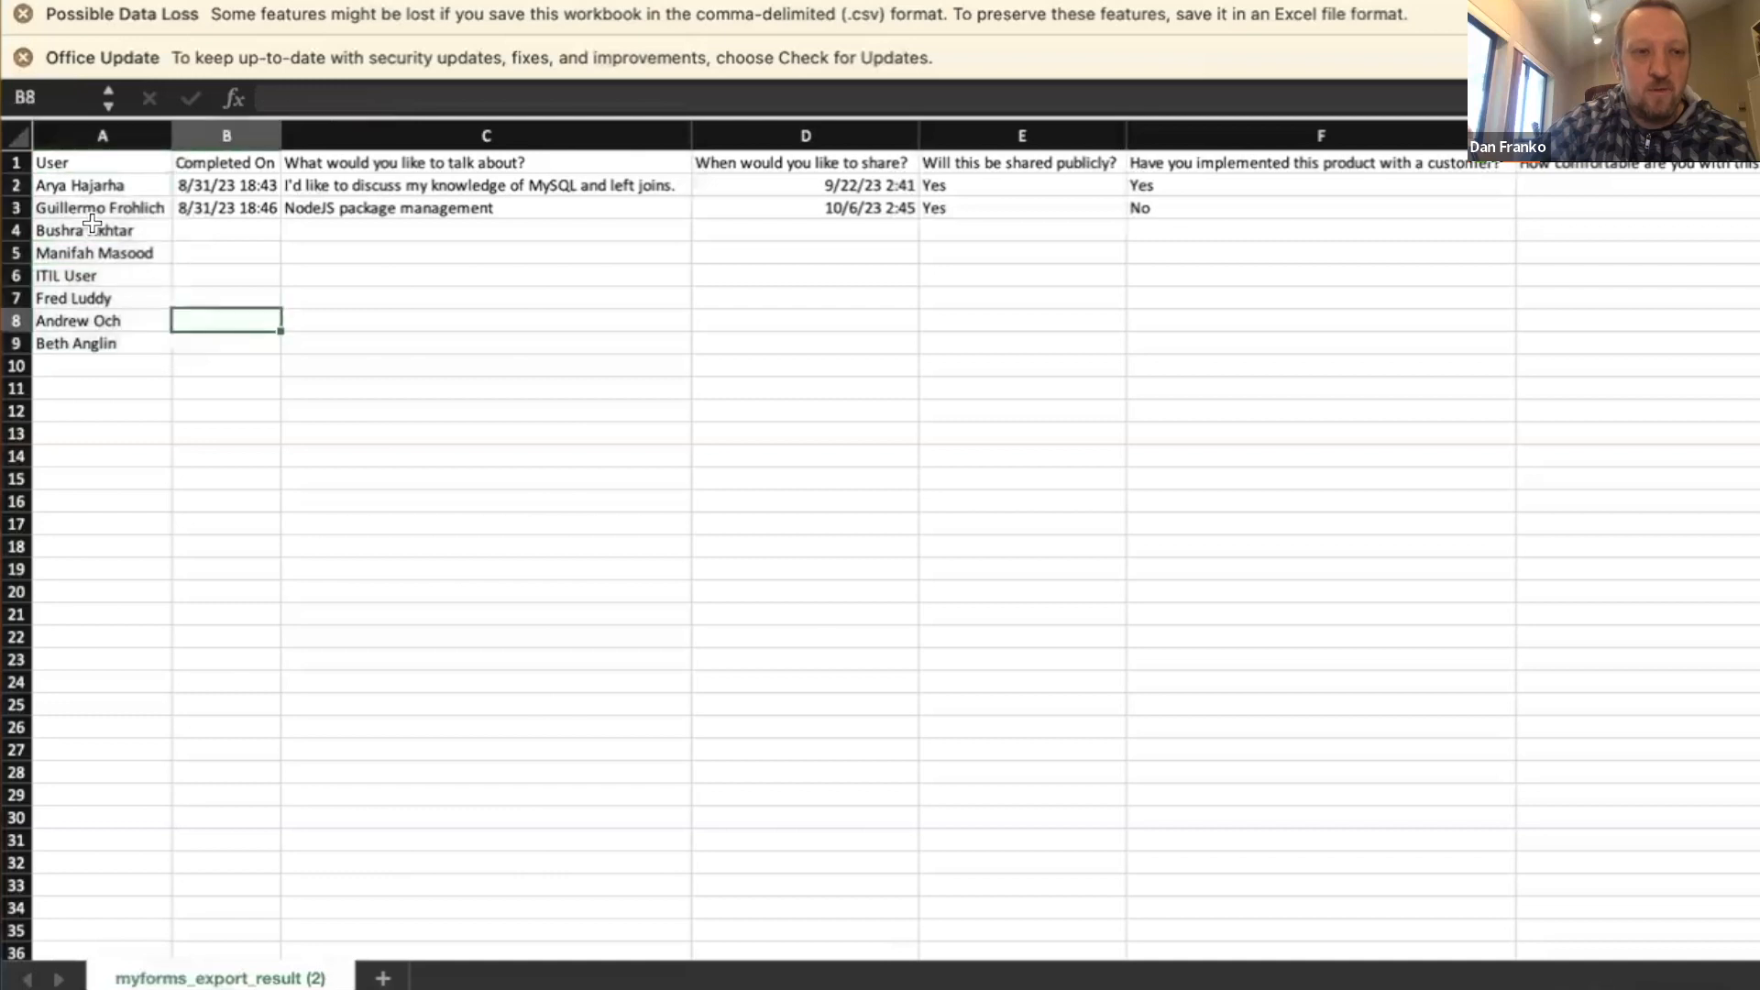
Step: Inspect the users in rows 4 to 9 and the user, completion date and topic entries in the response rows
{"action": "left_click_drag", "start_coordinate": [88, 229], "coordinate": [97, 343]}
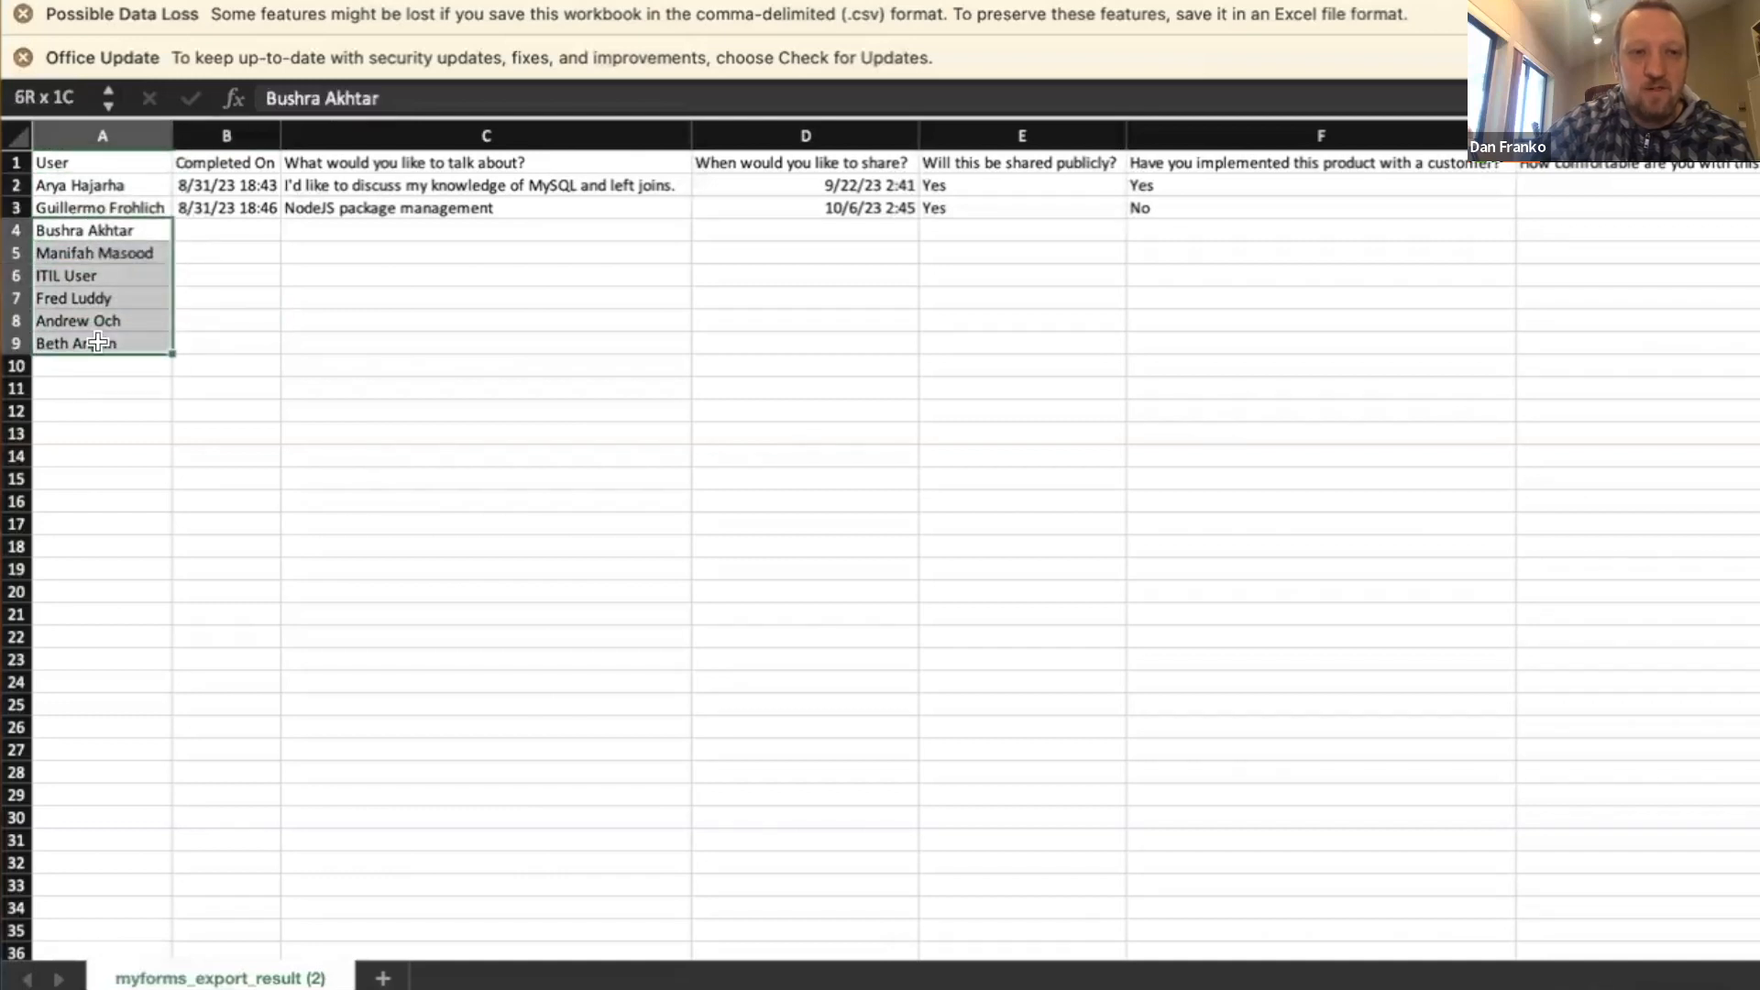
{"action": "left_click", "coordinate": [164, 187]}
{"action": "left_click", "coordinate": [161, 201]}
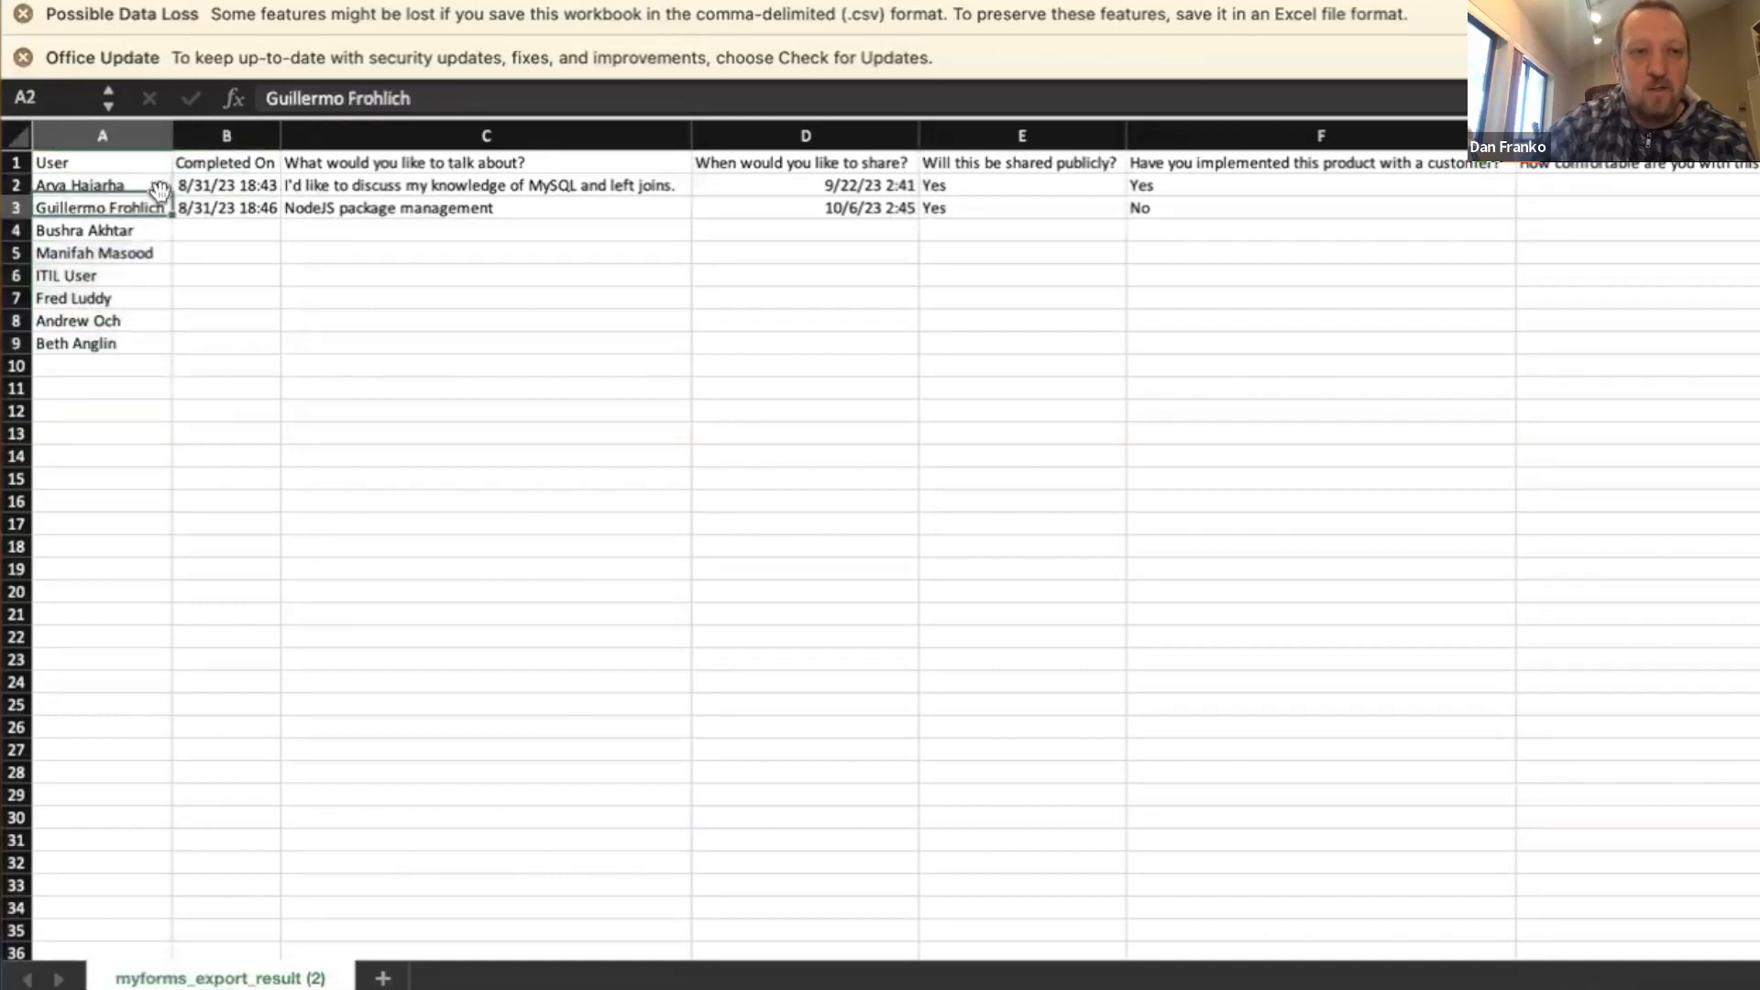
{"action": "left_click", "coordinate": [240, 188]}
{"action": "left_click", "coordinate": [363, 180]}
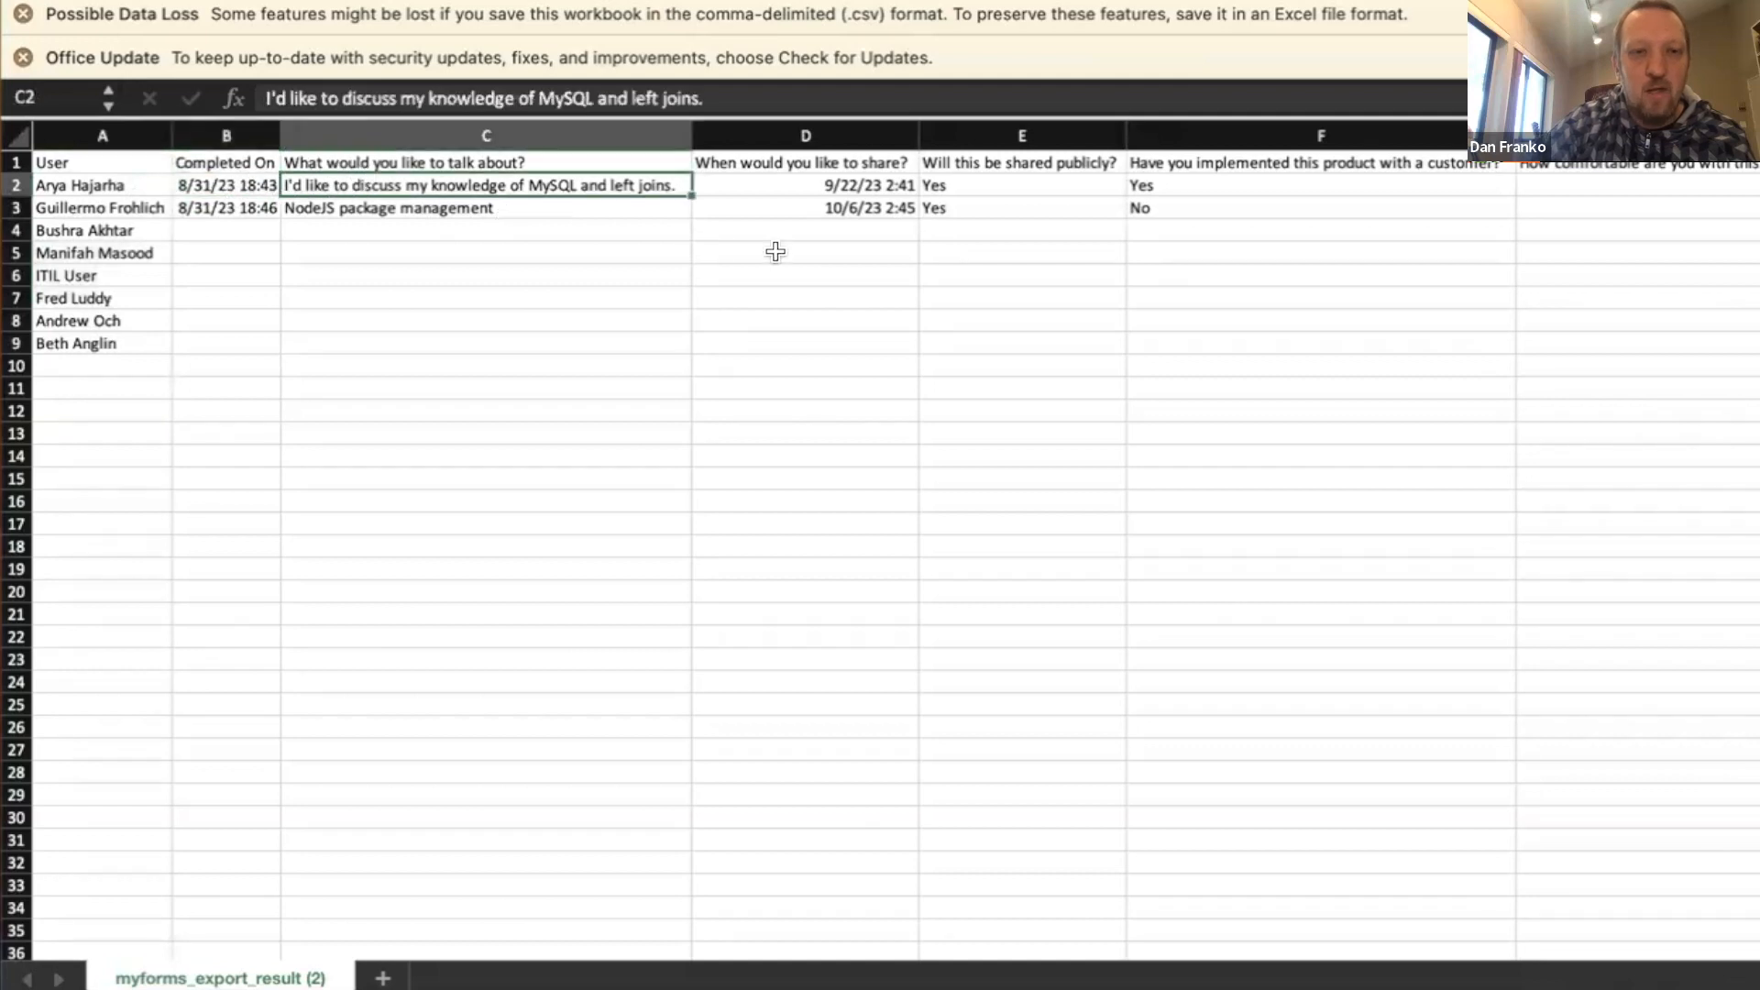
Step: Look through the exported answers in row 2 and the question headers in row 1 across the columns
{"action": "key", "text": "Tab"}
{"action": "key", "text": "Tab"}
{"action": "key", "text": "Tab"}
{"action": "key", "text": "Tab"}
{"action": "key", "text": "Tab"}
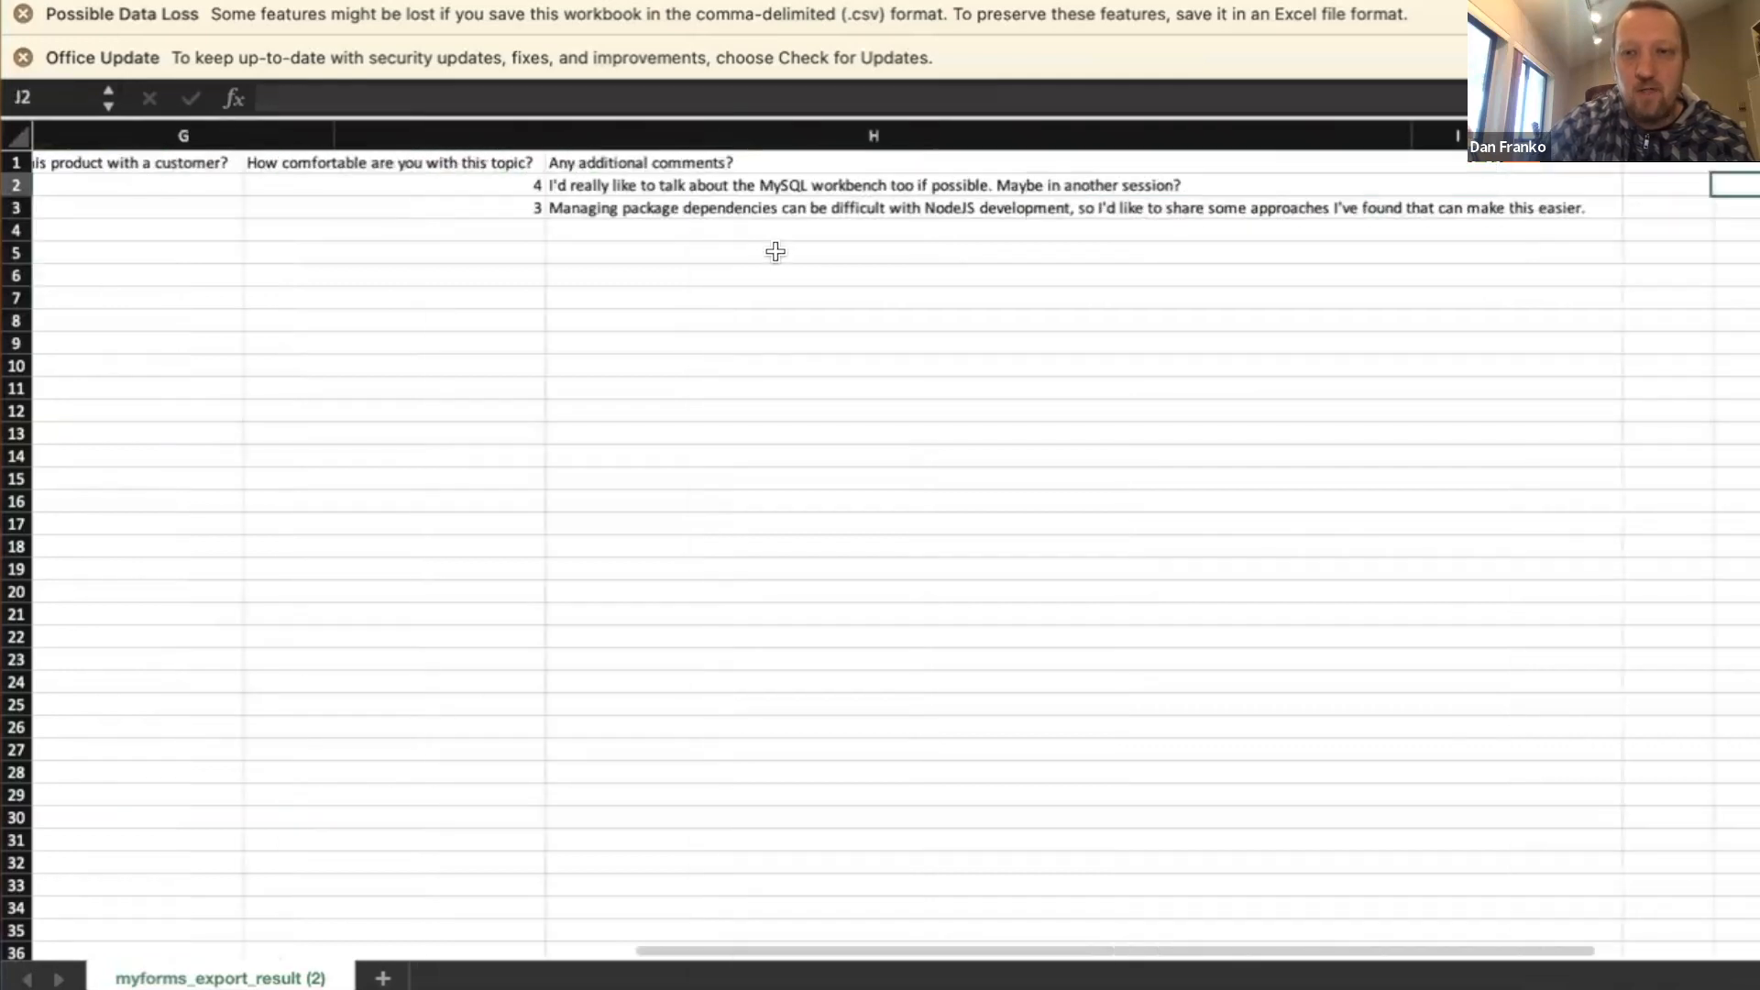
{"action": "key", "text": "Left"}
{"action": "key", "text": "Left"}
{"action": "key", "text": "Left"}
{"action": "key", "text": "Left"}
{"action": "key", "text": "Left"}
{"action": "key", "text": "Left"}
{"action": "key", "text": "Left"}
{"action": "key", "text": "Up"}
{"action": "key", "text": "Right"}
{"action": "key", "text": "Right"}
{"action": "key", "text": "Right"}
{"action": "key", "text": "Right"}
{"action": "key", "text": "Right"}
{"action": "key", "text": "Right"}
{"action": "key", "text": "Right"}
{"action": "key", "text": "Right"}
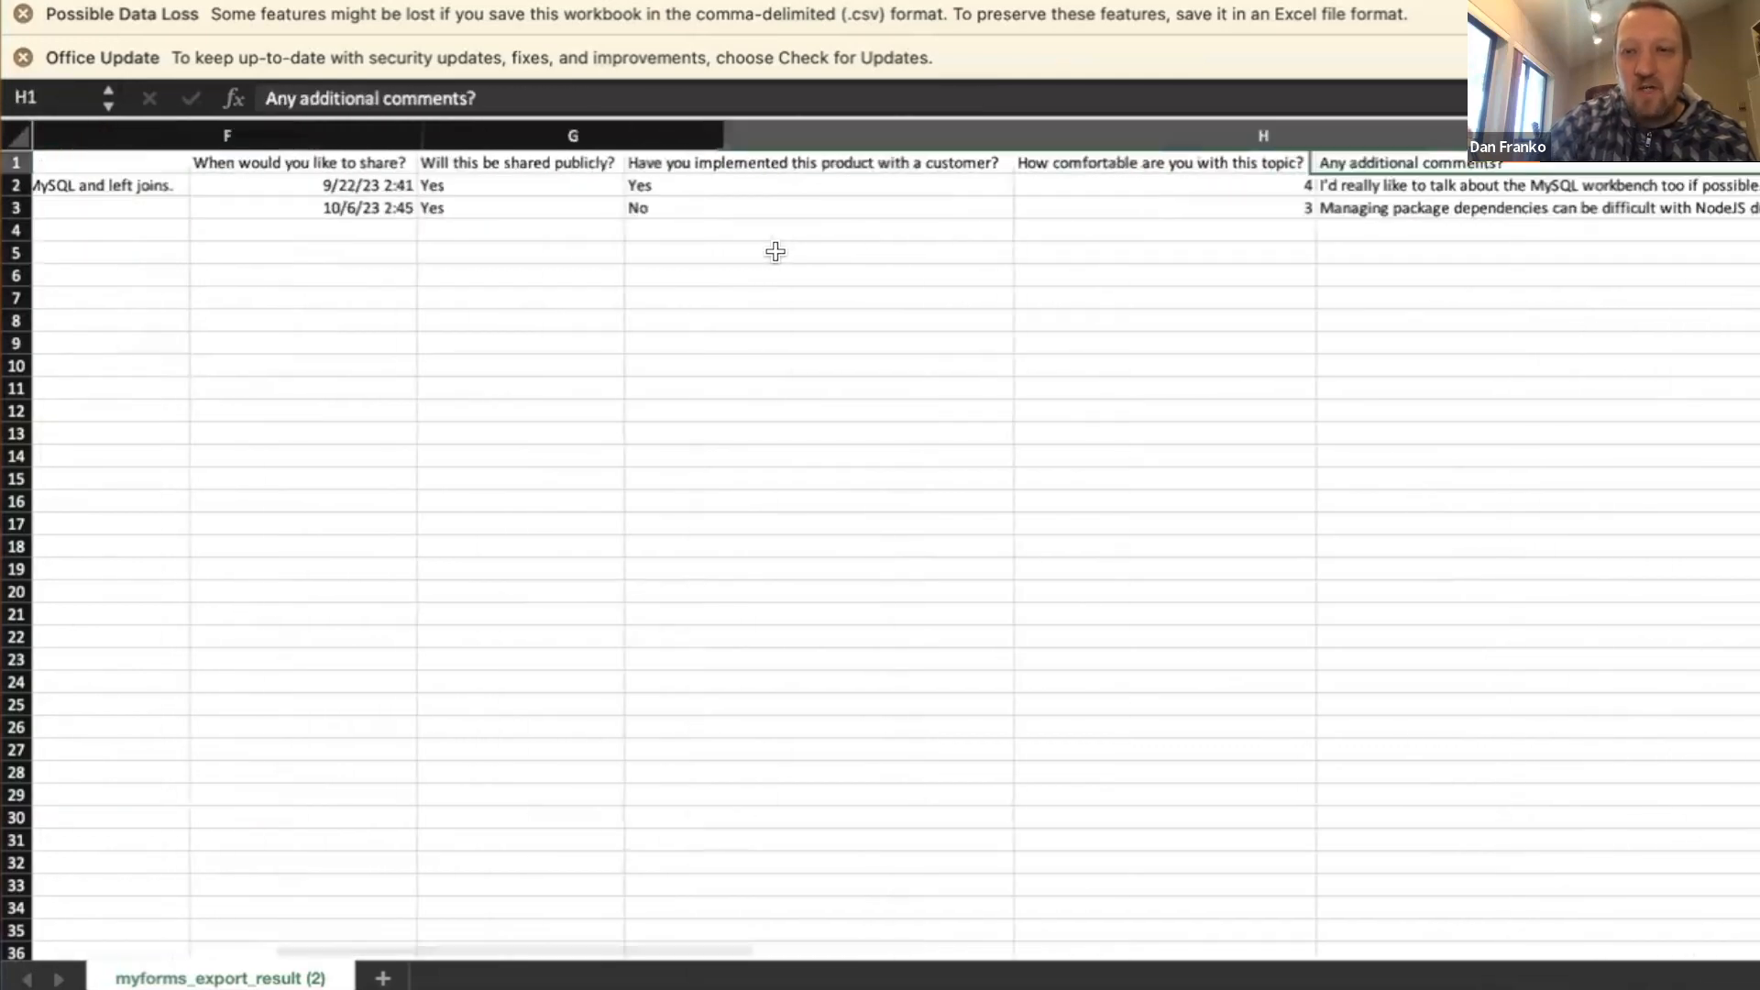
{"action": "key", "text": "Left"}
{"action": "key", "text": "Left"}
{"action": "key", "text": "Left"}
{"action": "key", "text": "Left"}
{"action": "key", "text": "Left"}
{"action": "key", "text": "Left"}
{"action": "key", "text": "Left"}
{"action": "key", "text": "Left"}
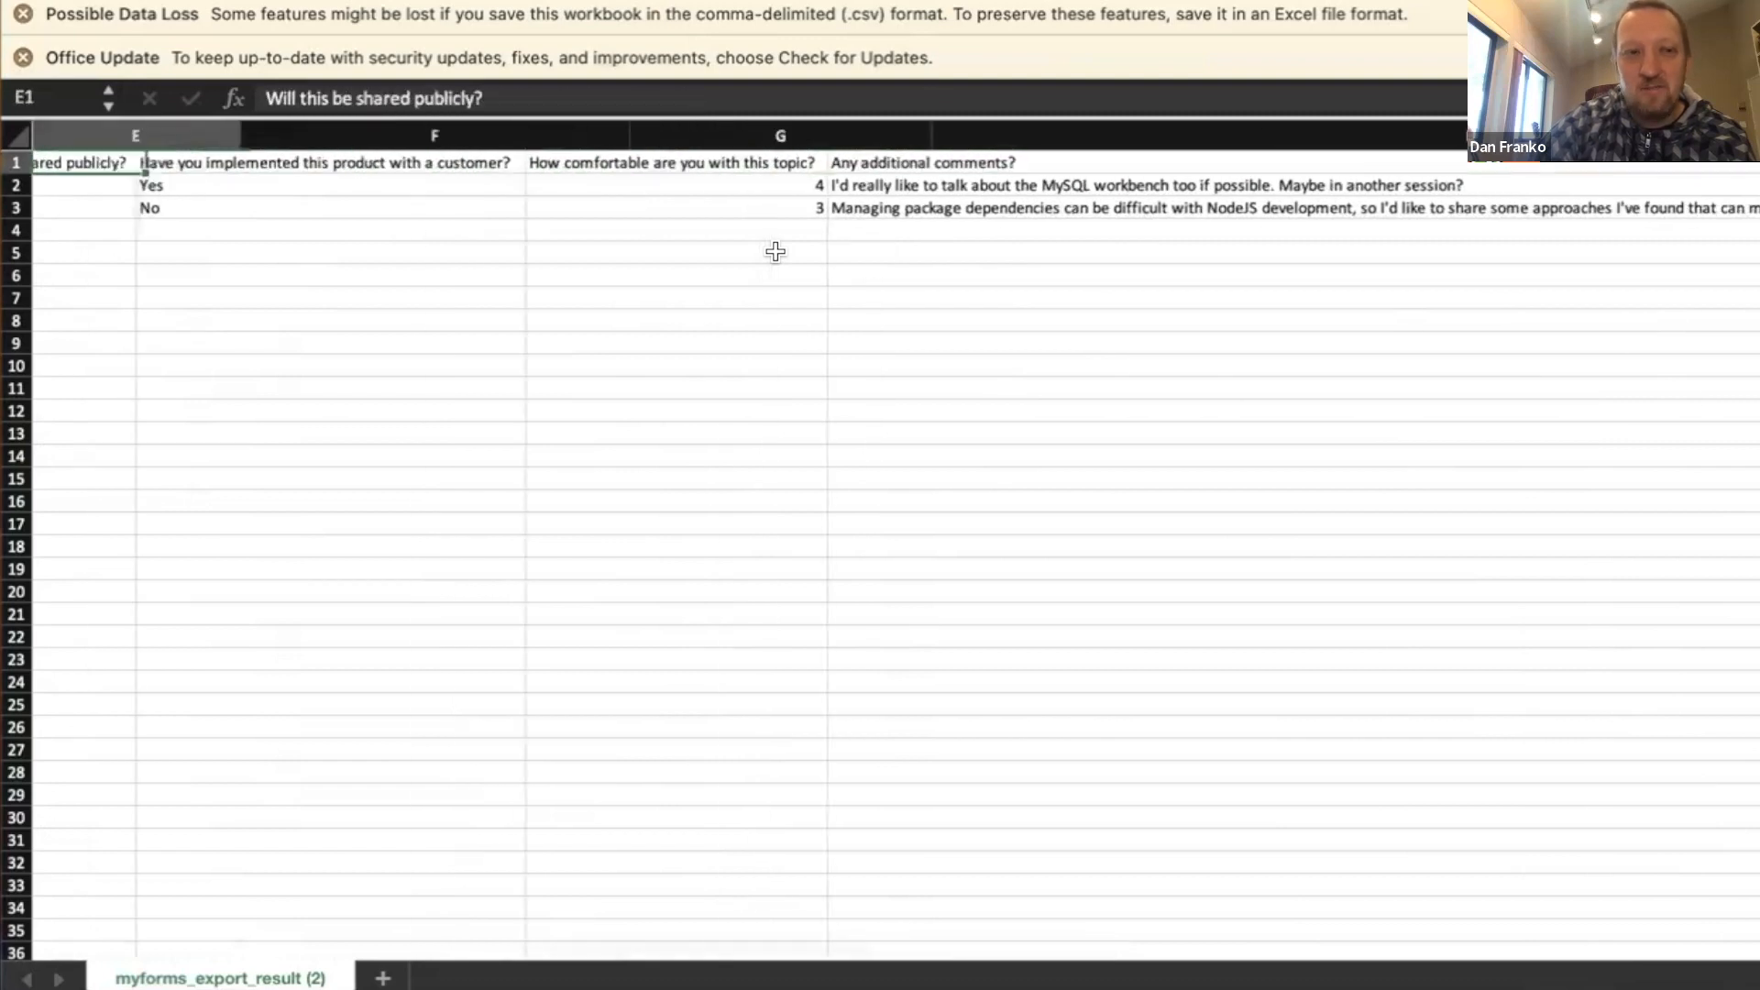
Step: Switch back to MyForms, return to the dashboard and create a new form from scratch
{"action": "key", "text": "super+Tab"}
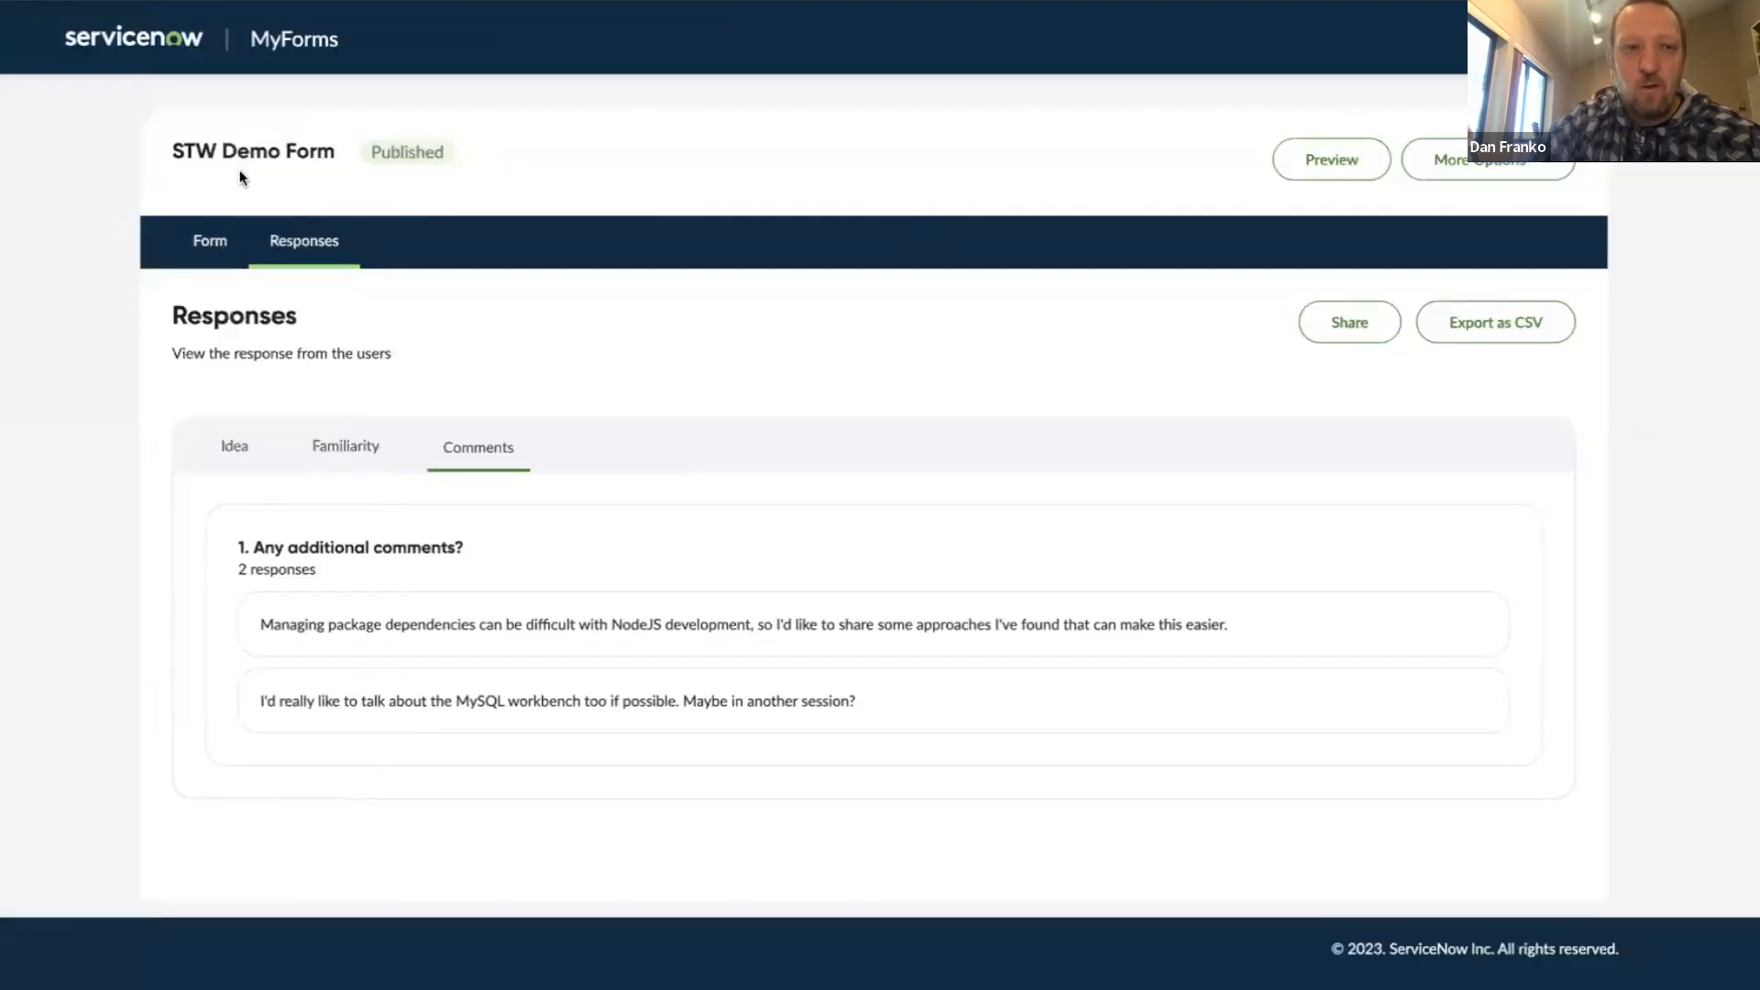
{"action": "left_click", "coordinate": [156, 44]}
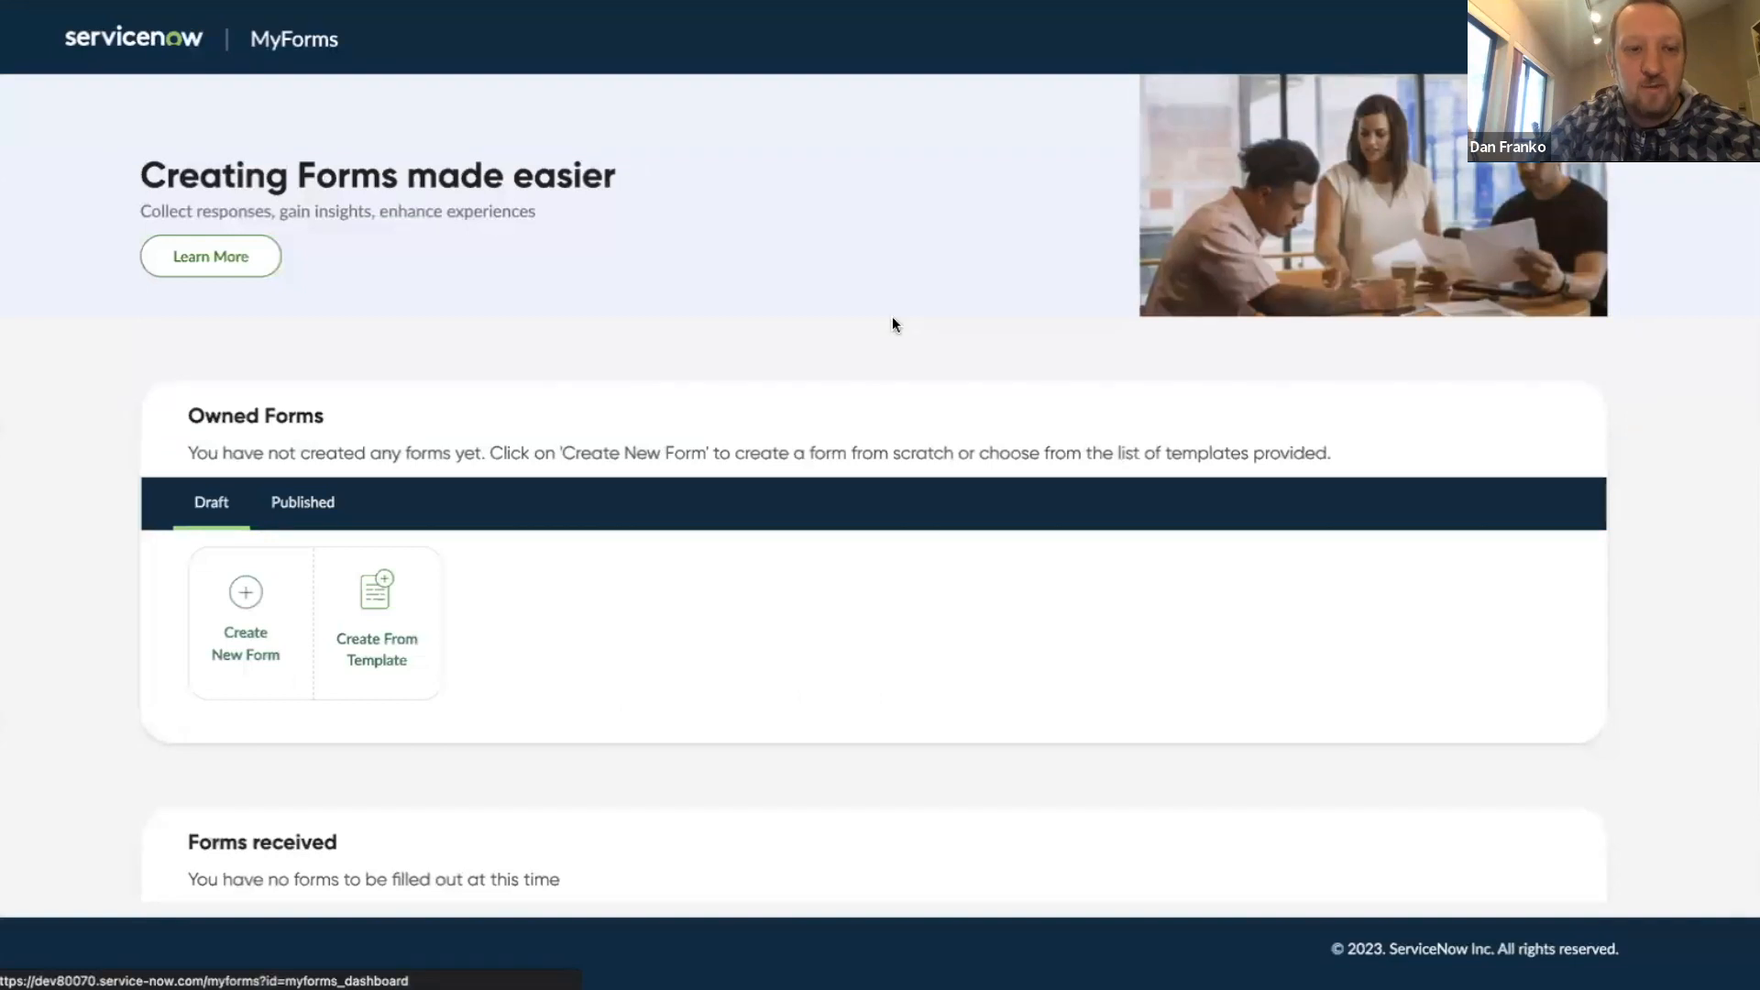
{"action": "scroll", "coordinate": [893, 317], "scroll_direction": "down", "scroll_amount": 1}
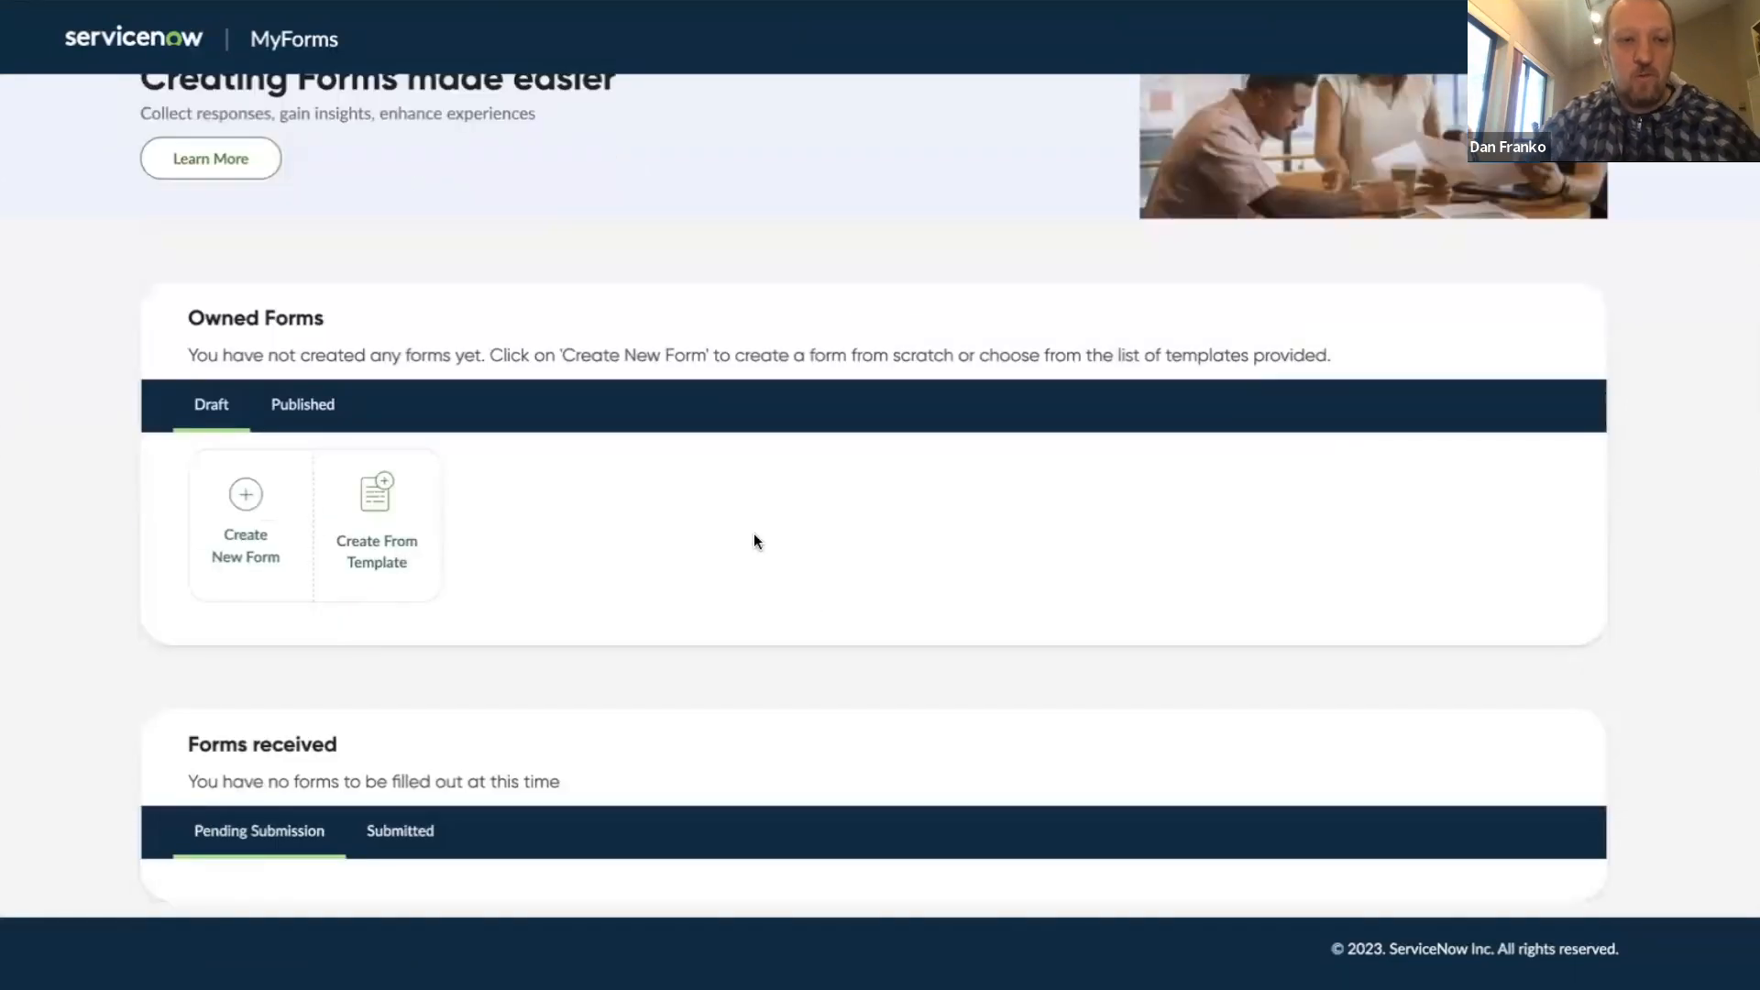
{"action": "left_click", "coordinate": [250, 500]}
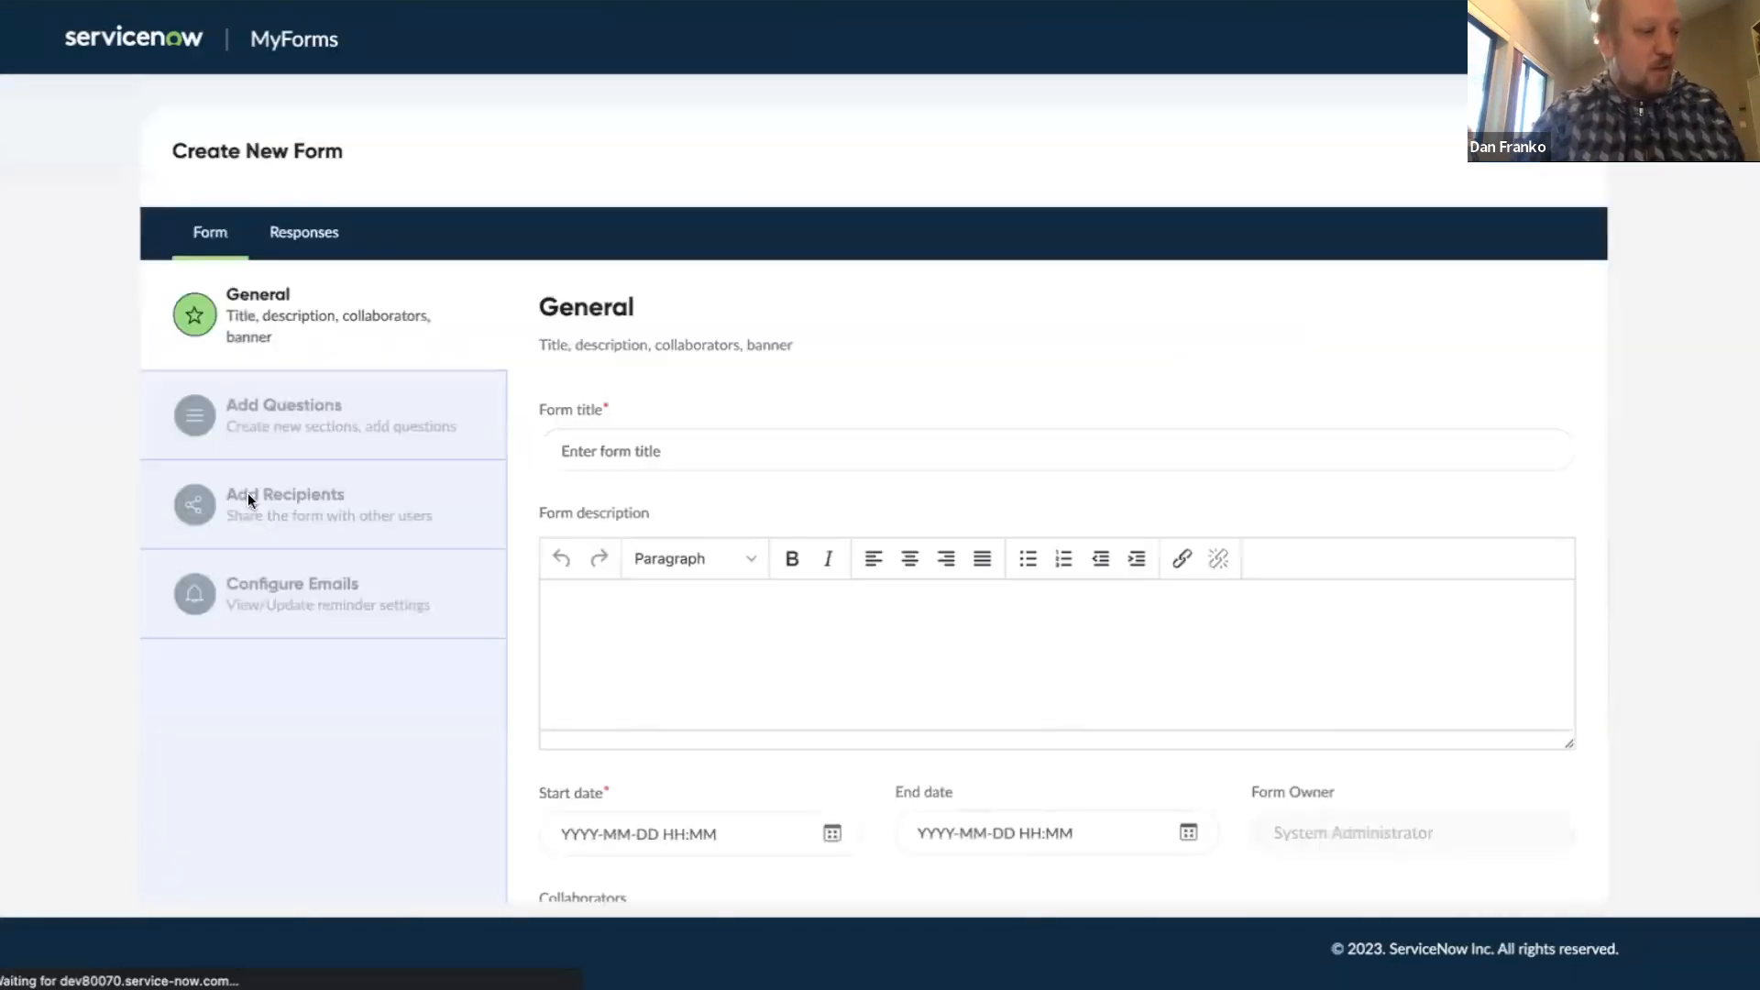
Step: Title the new form "STW Live" and enter the description "This is a demo of the STW form"
{"action": "left_click", "coordinate": [716, 438]}
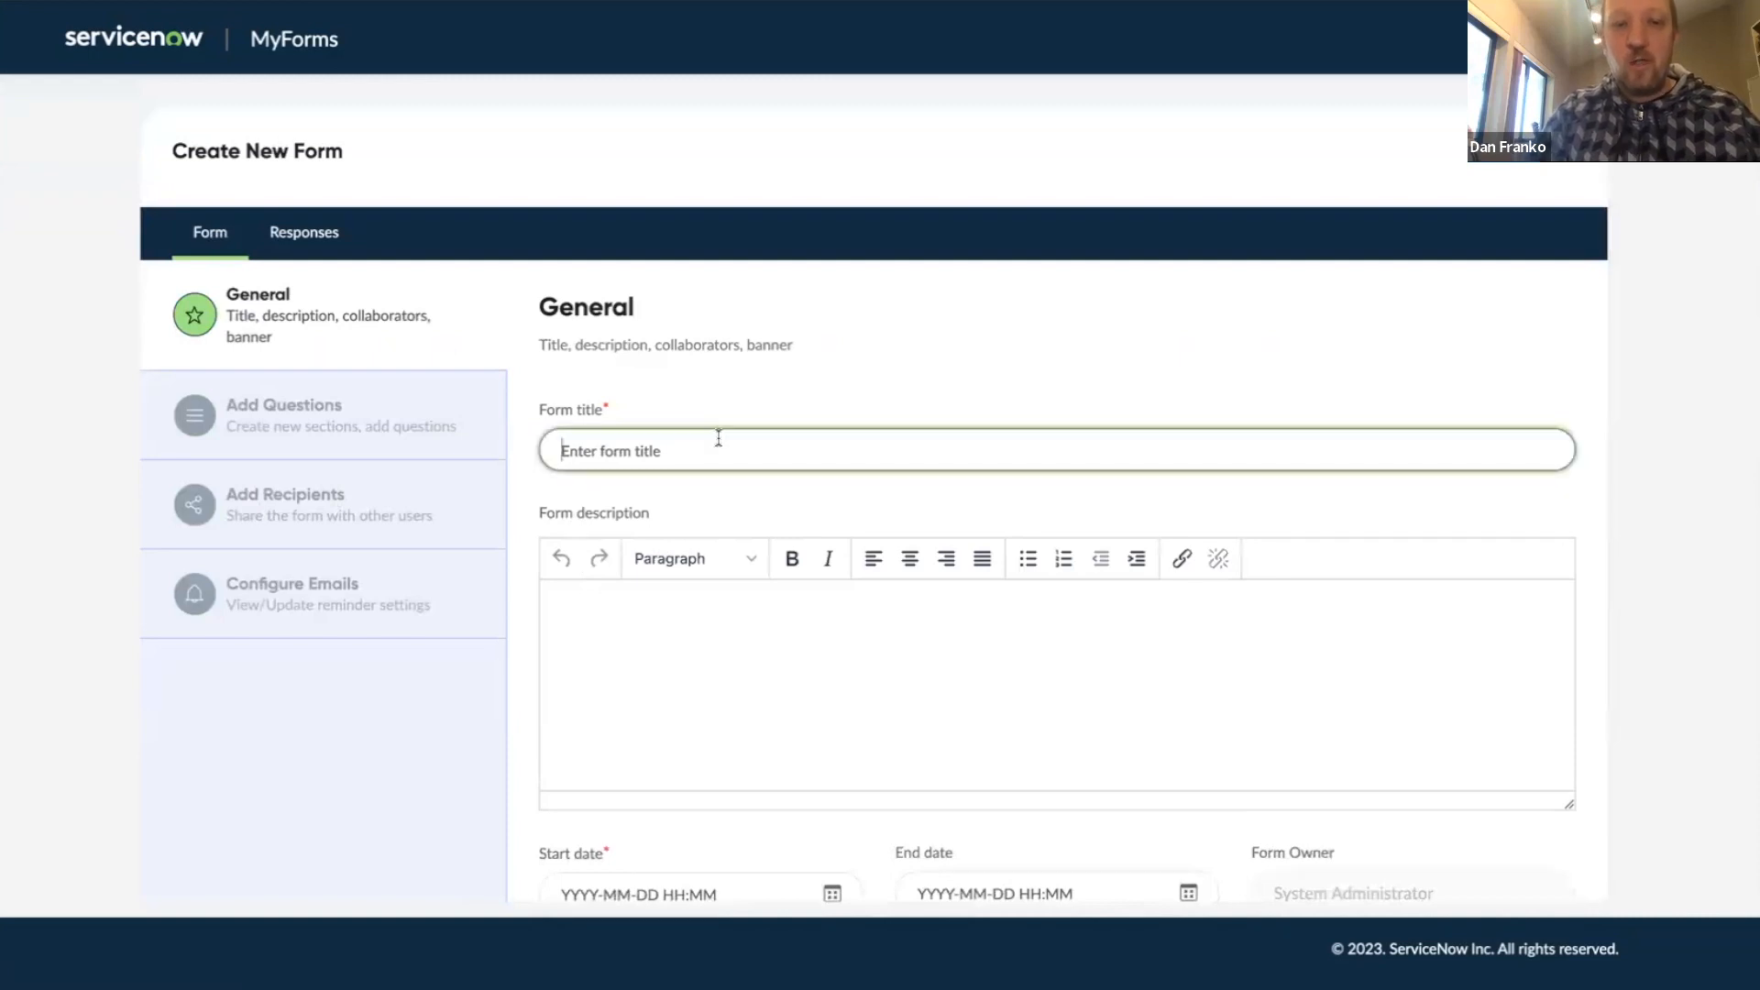
{"action": "type", "text": "U"}
{"action": "key", "text": "BackSpace"}
{"action": "type", "text": "STW 2"}
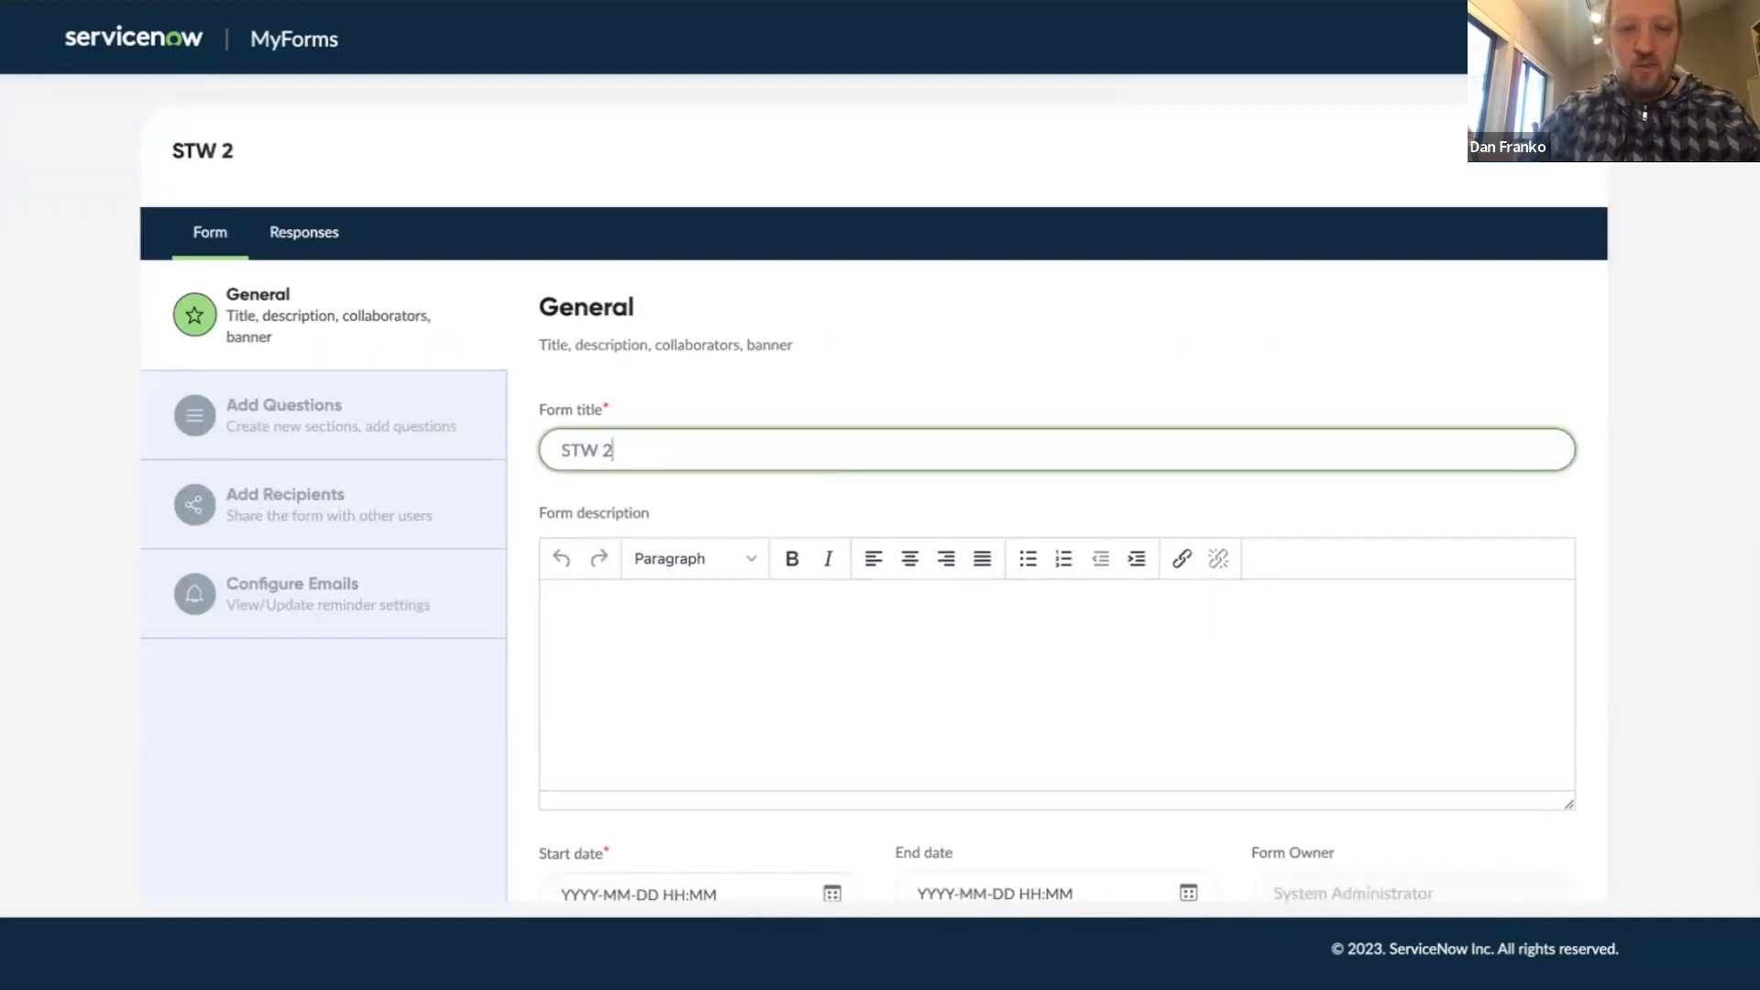
{"action": "key", "text": "BackSpace"}
{"action": "type", "text": "Live"}
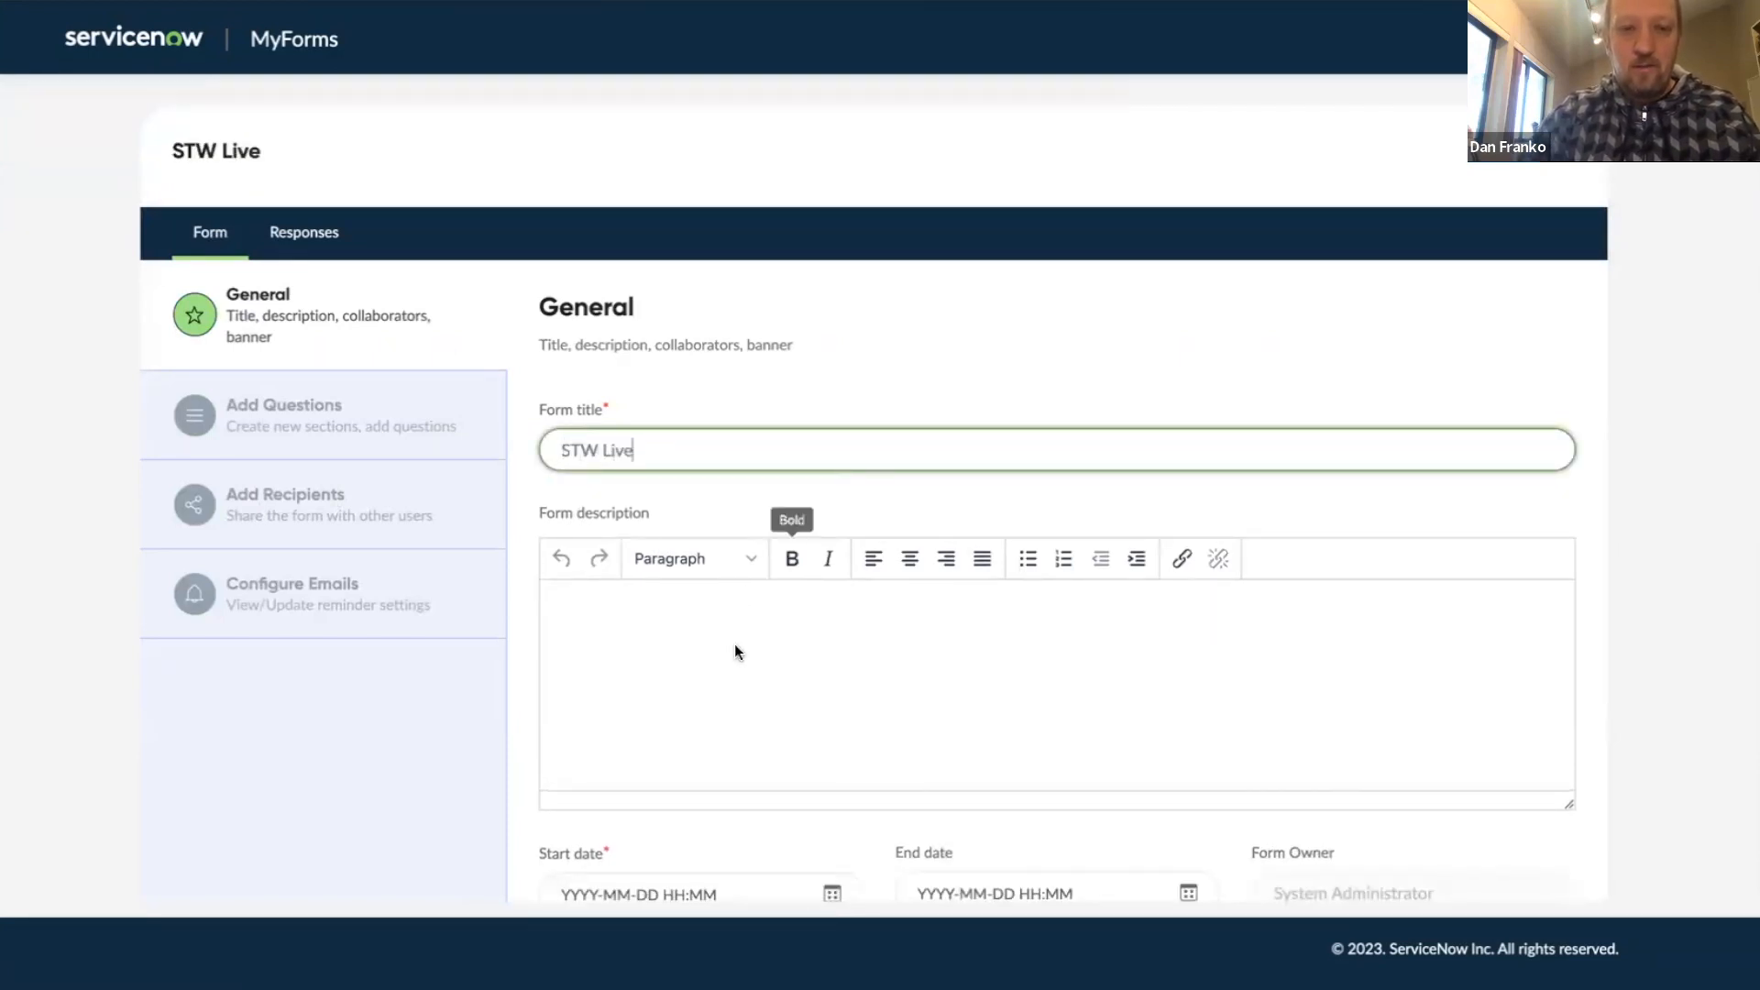
{"action": "left_click", "coordinate": [733, 679]}
{"action": "type", "text": "This is a demo of the STW form"}
Step: Set the form's start date to September 1, 2023 and its end date to September 29, 2023
{"action": "scroll", "coordinate": [841, 641], "scroll_direction": "down", "scroll_amount": 5}
{"action": "left_click", "coordinate": [828, 447]}
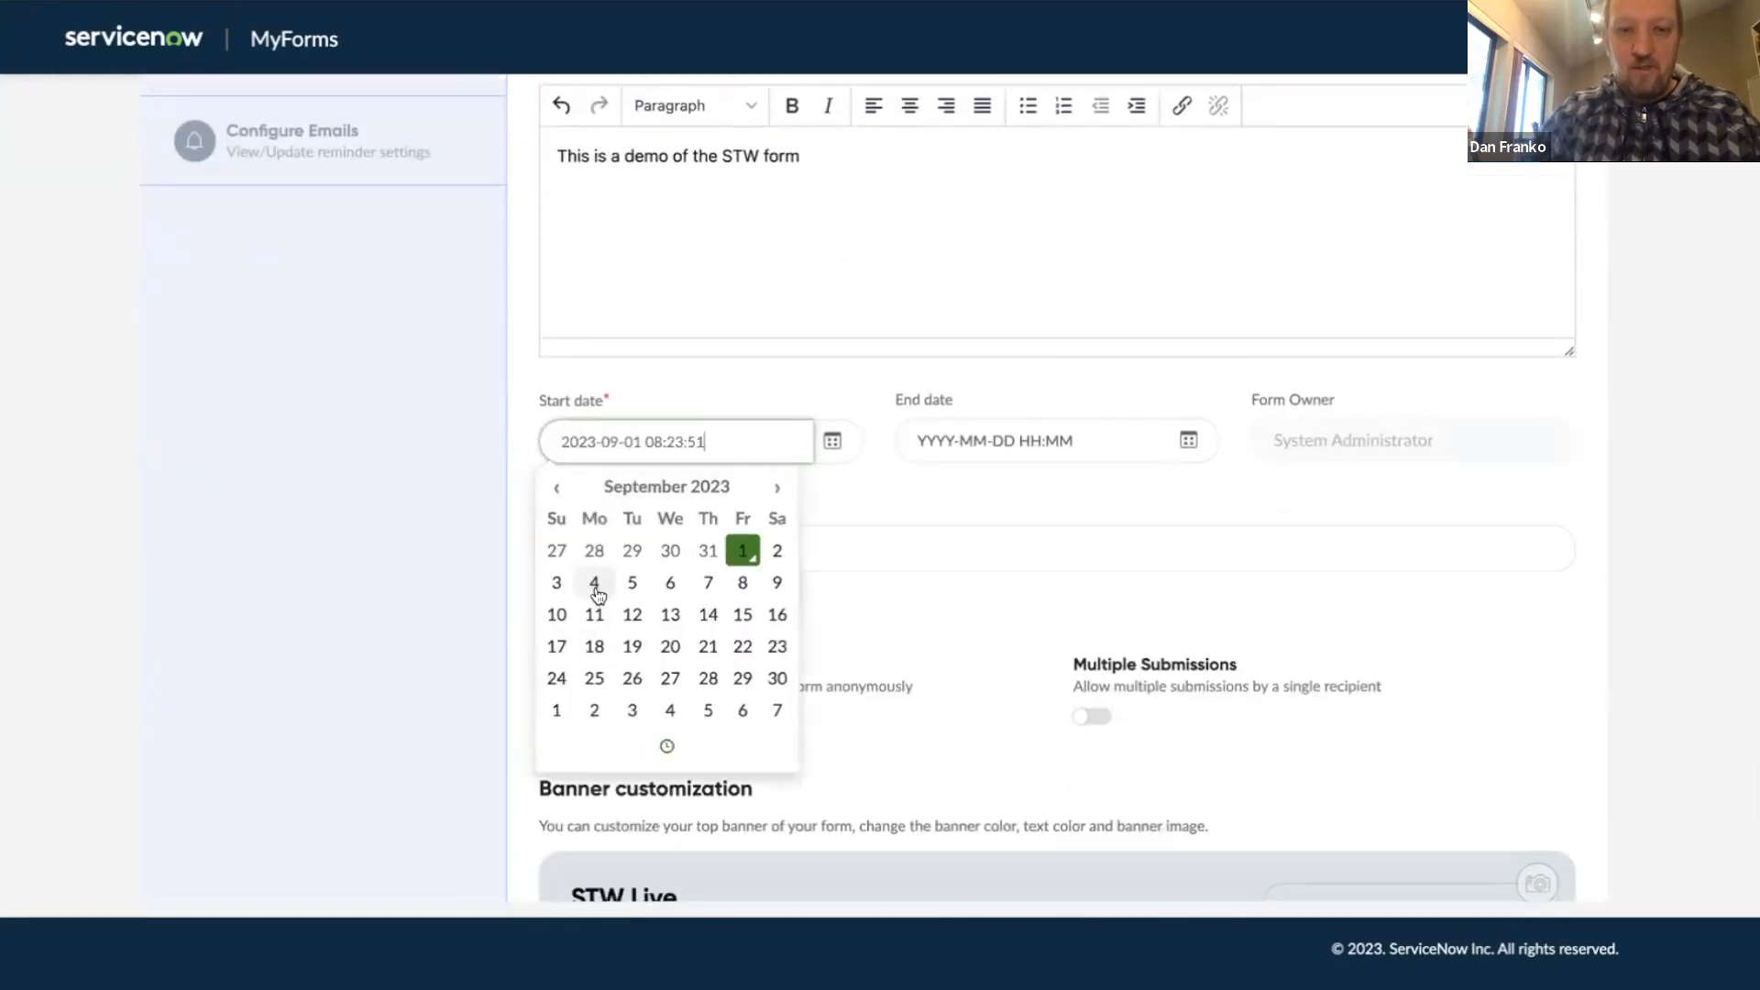
{"action": "left_click", "coordinate": [742, 551]}
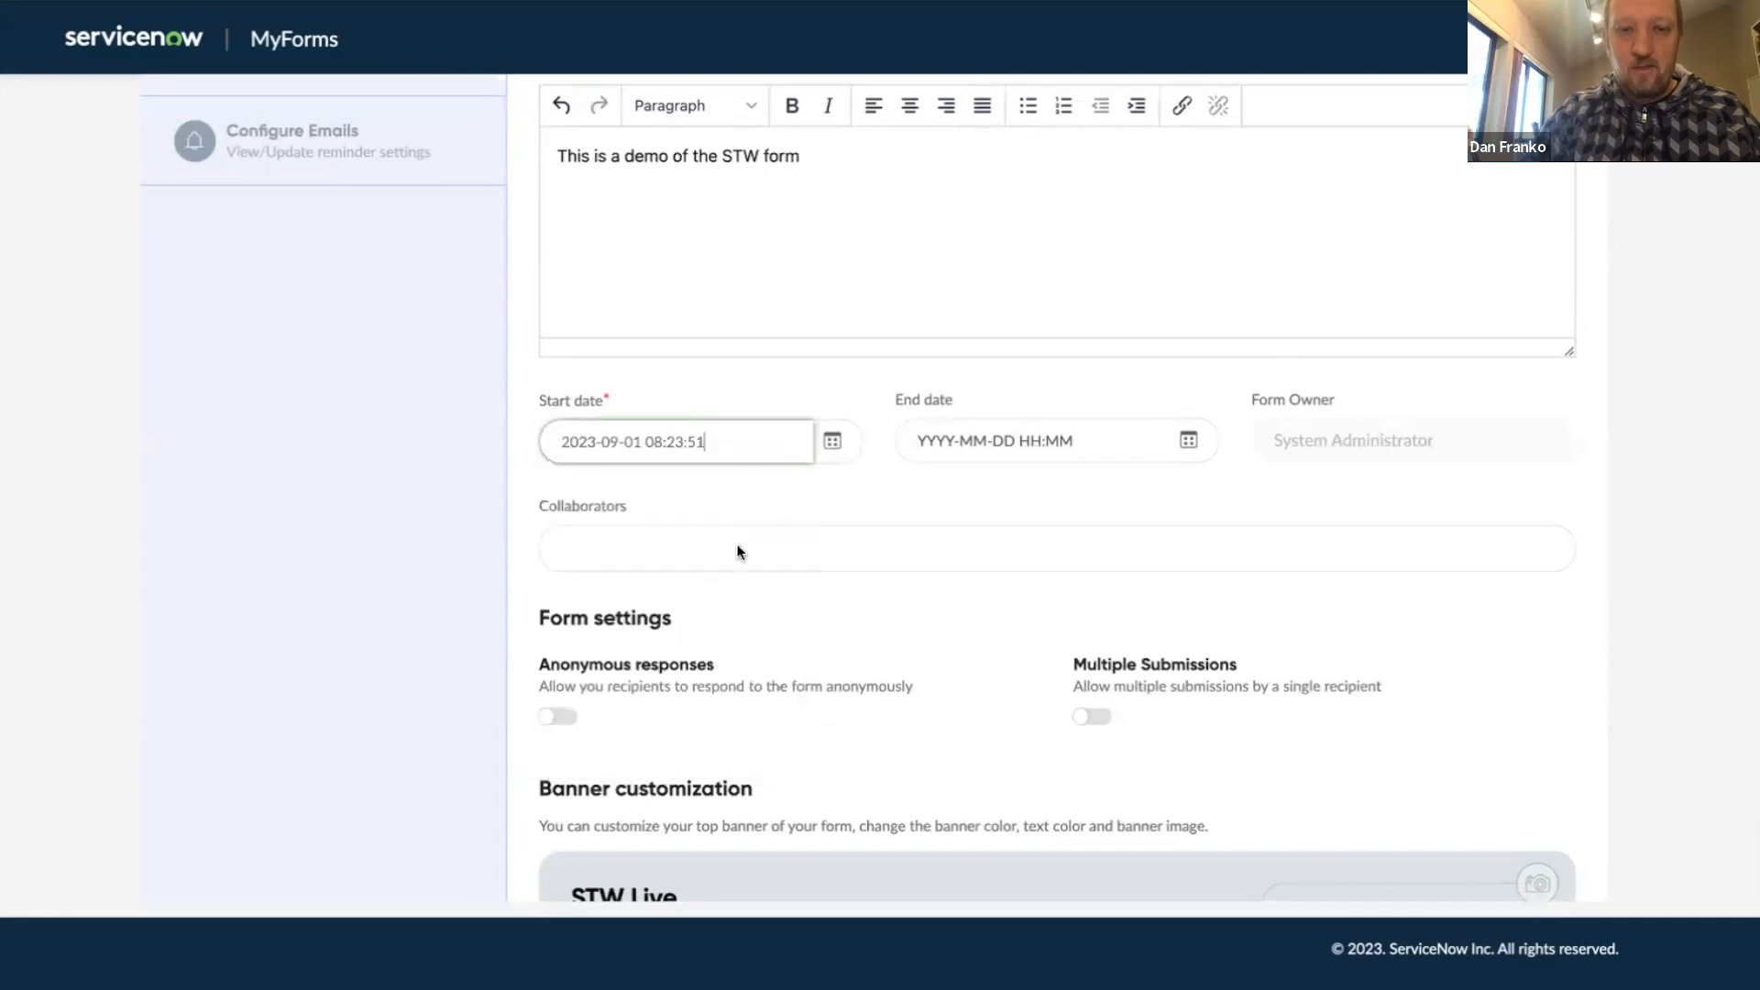
{"action": "scroll", "coordinate": [958, 476], "scroll_direction": "down", "scroll_amount": 1}
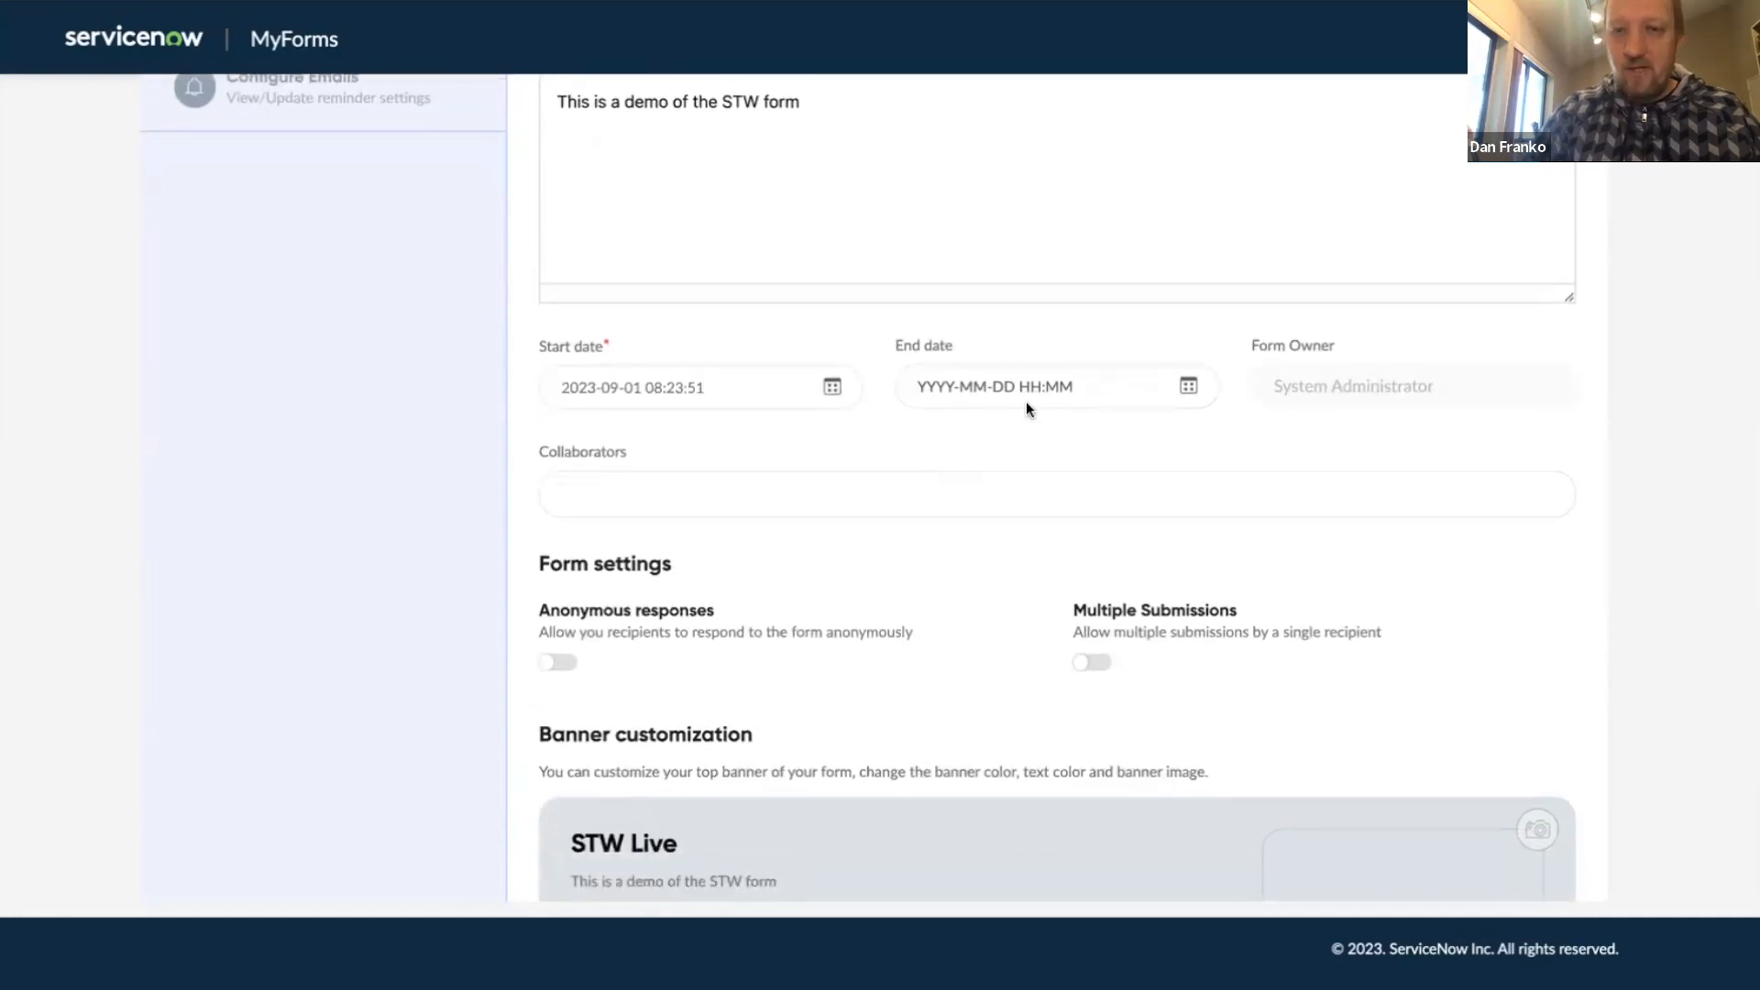
{"action": "left_click", "coordinate": [1186, 387]}
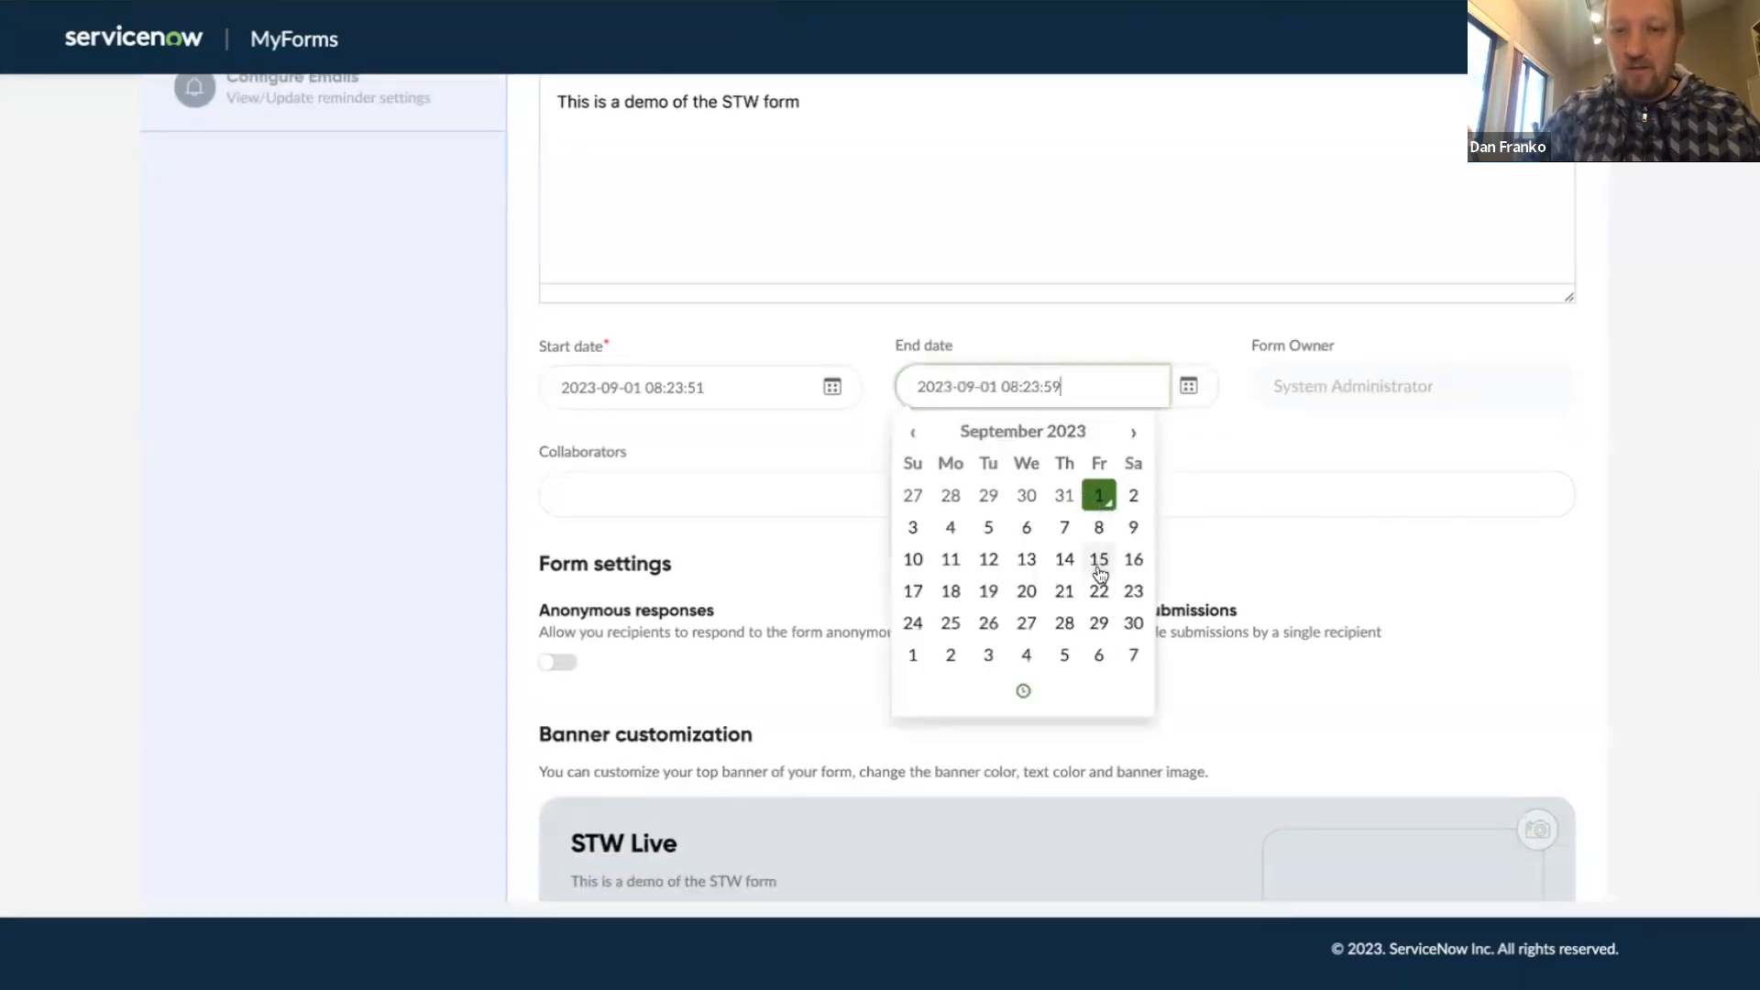
{"action": "left_click", "coordinate": [1102, 620]}
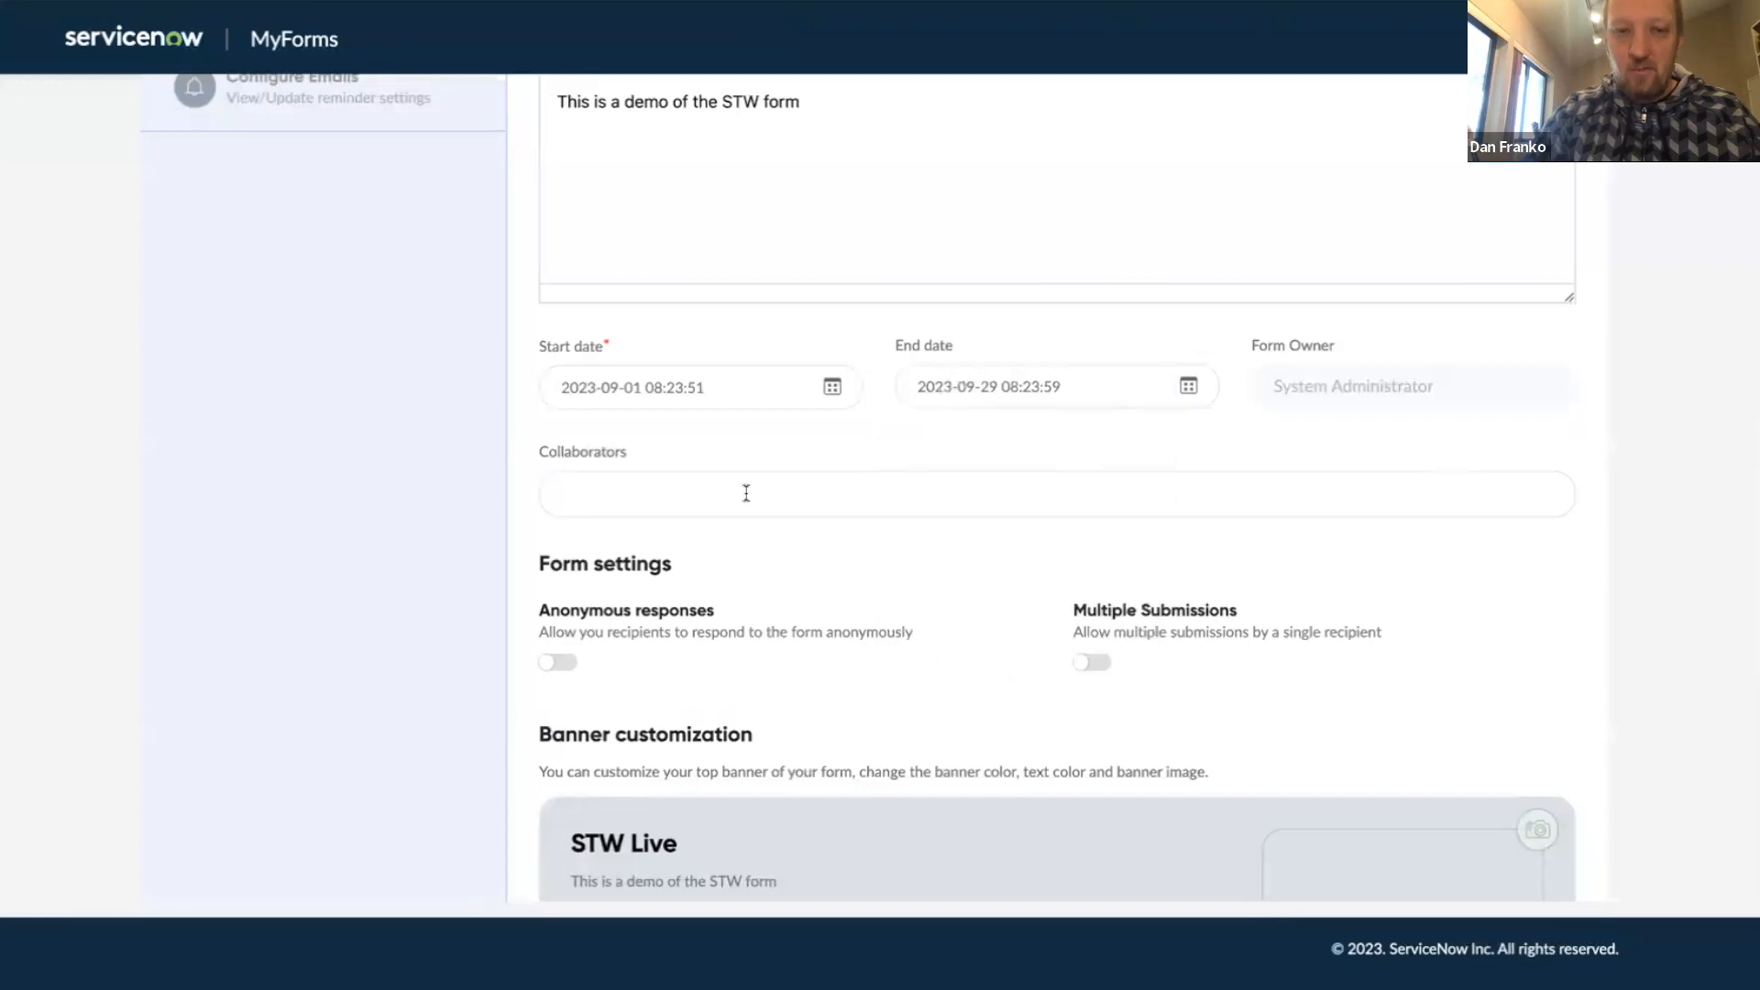
Step: Switch the Anonymous responses setting on and back off
{"action": "scroll", "coordinate": [867, 554], "scroll_direction": "down", "scroll_amount": 3}
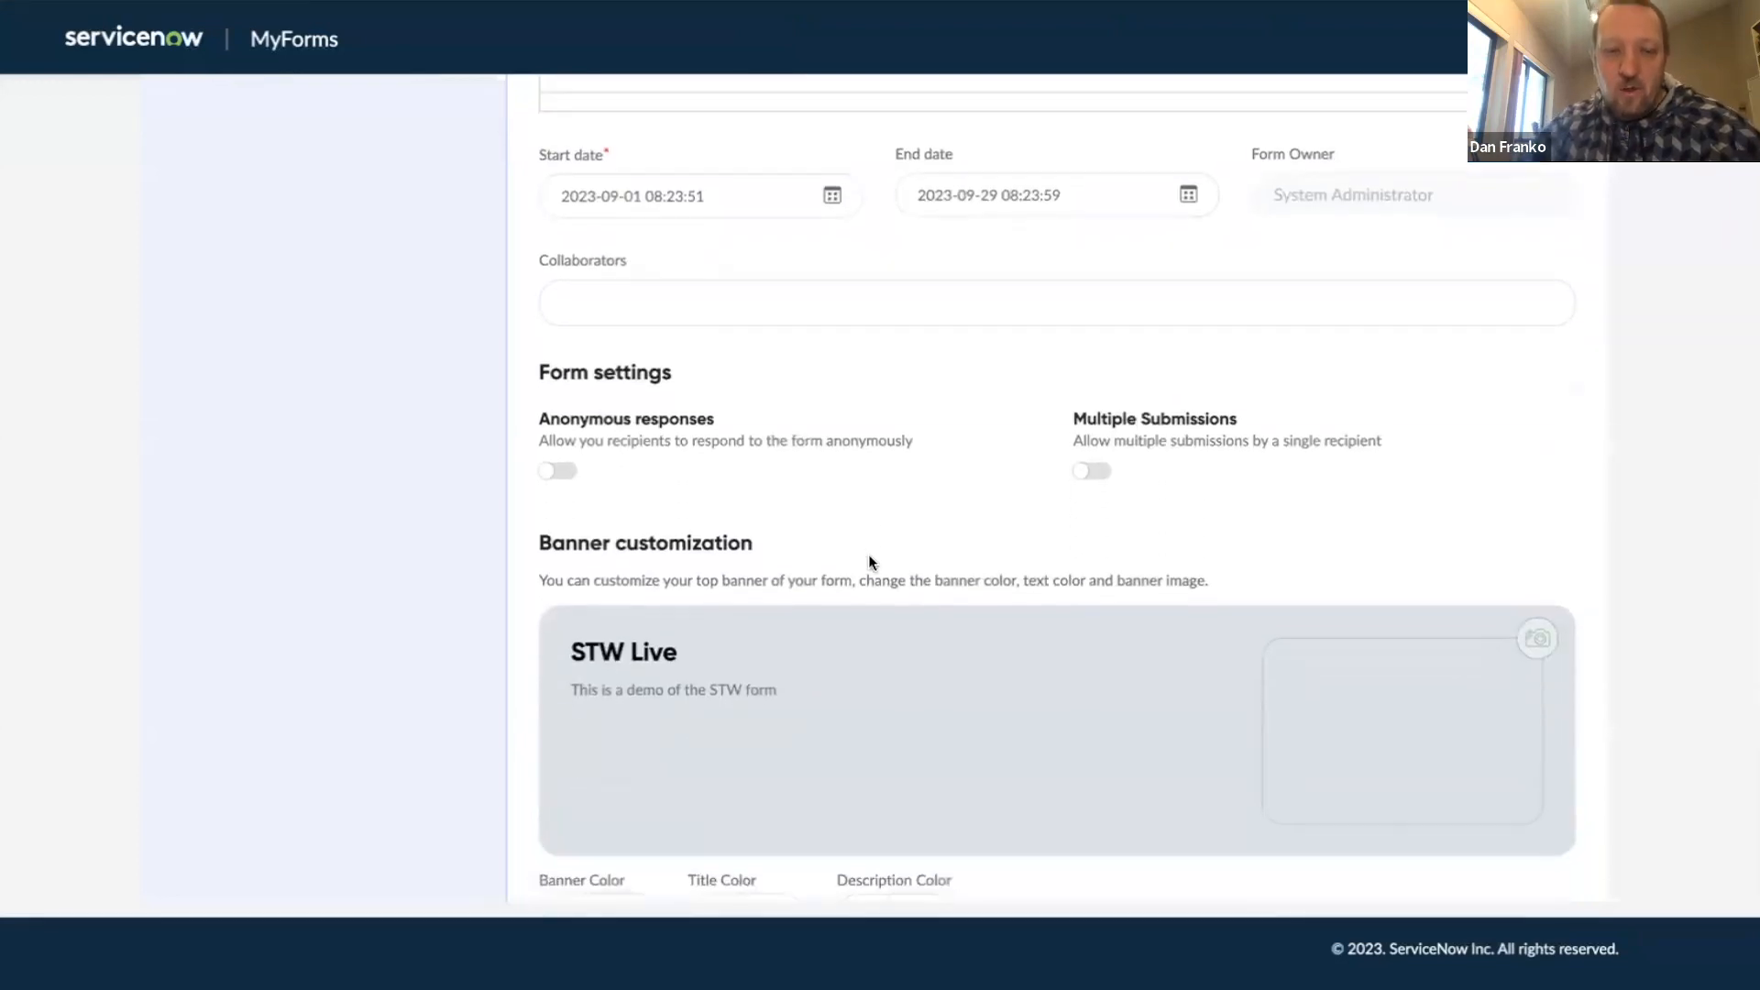
{"action": "scroll", "coordinate": [623, 383], "scroll_direction": "down", "scroll_amount": 1}
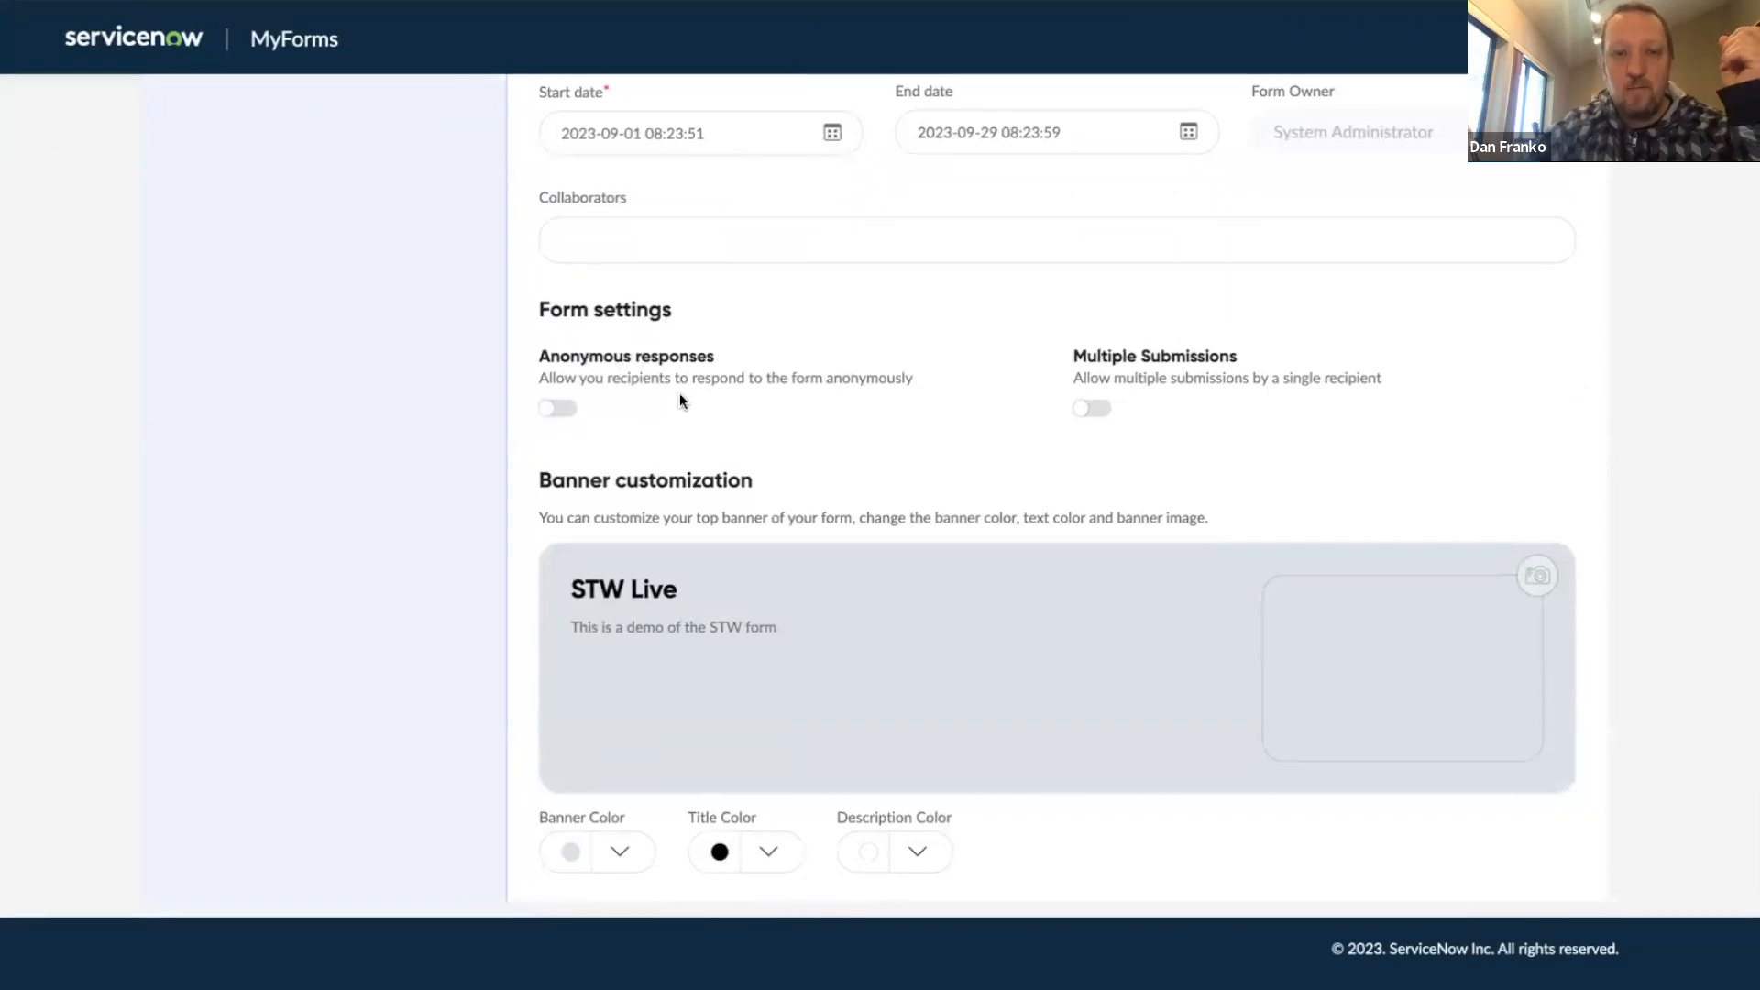
{"action": "left_click", "coordinate": [562, 414]}
{"action": "left_click", "coordinate": [564, 415]}
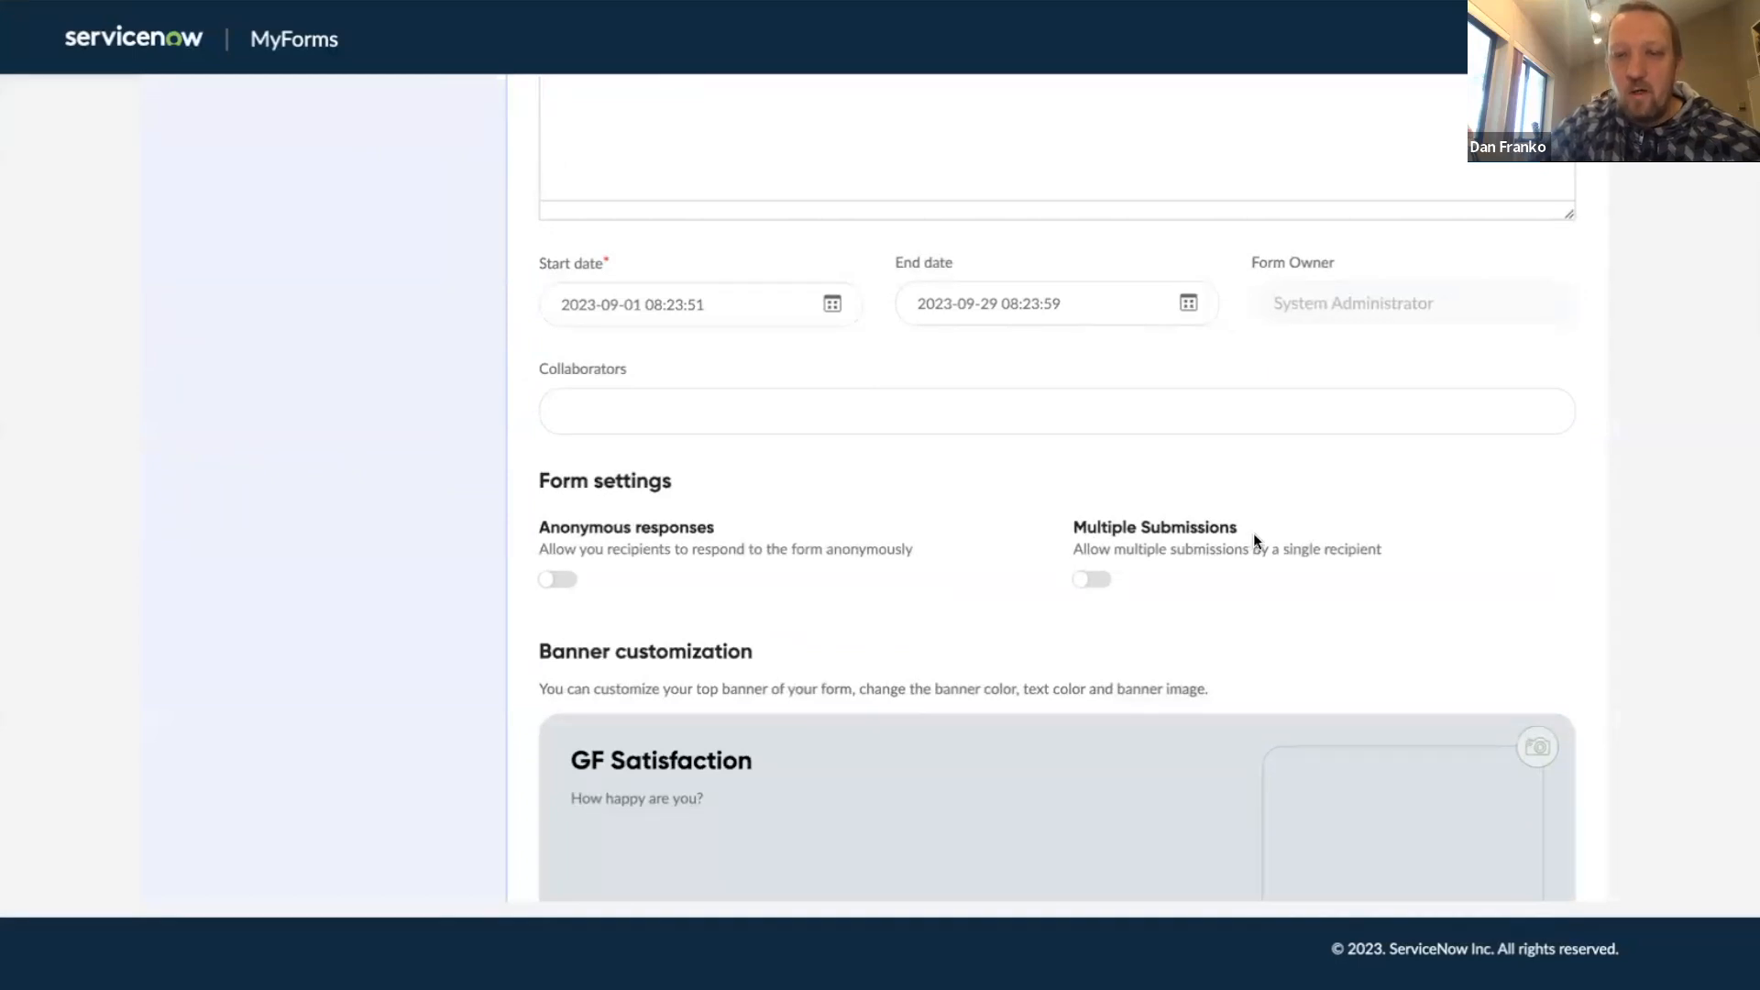
Step: Try a dark green banner color for the GF Satisfaction form, and settle on light lavender
{"action": "scroll", "coordinate": [1505, 536], "scroll_direction": "up", "scroll_amount": 6}
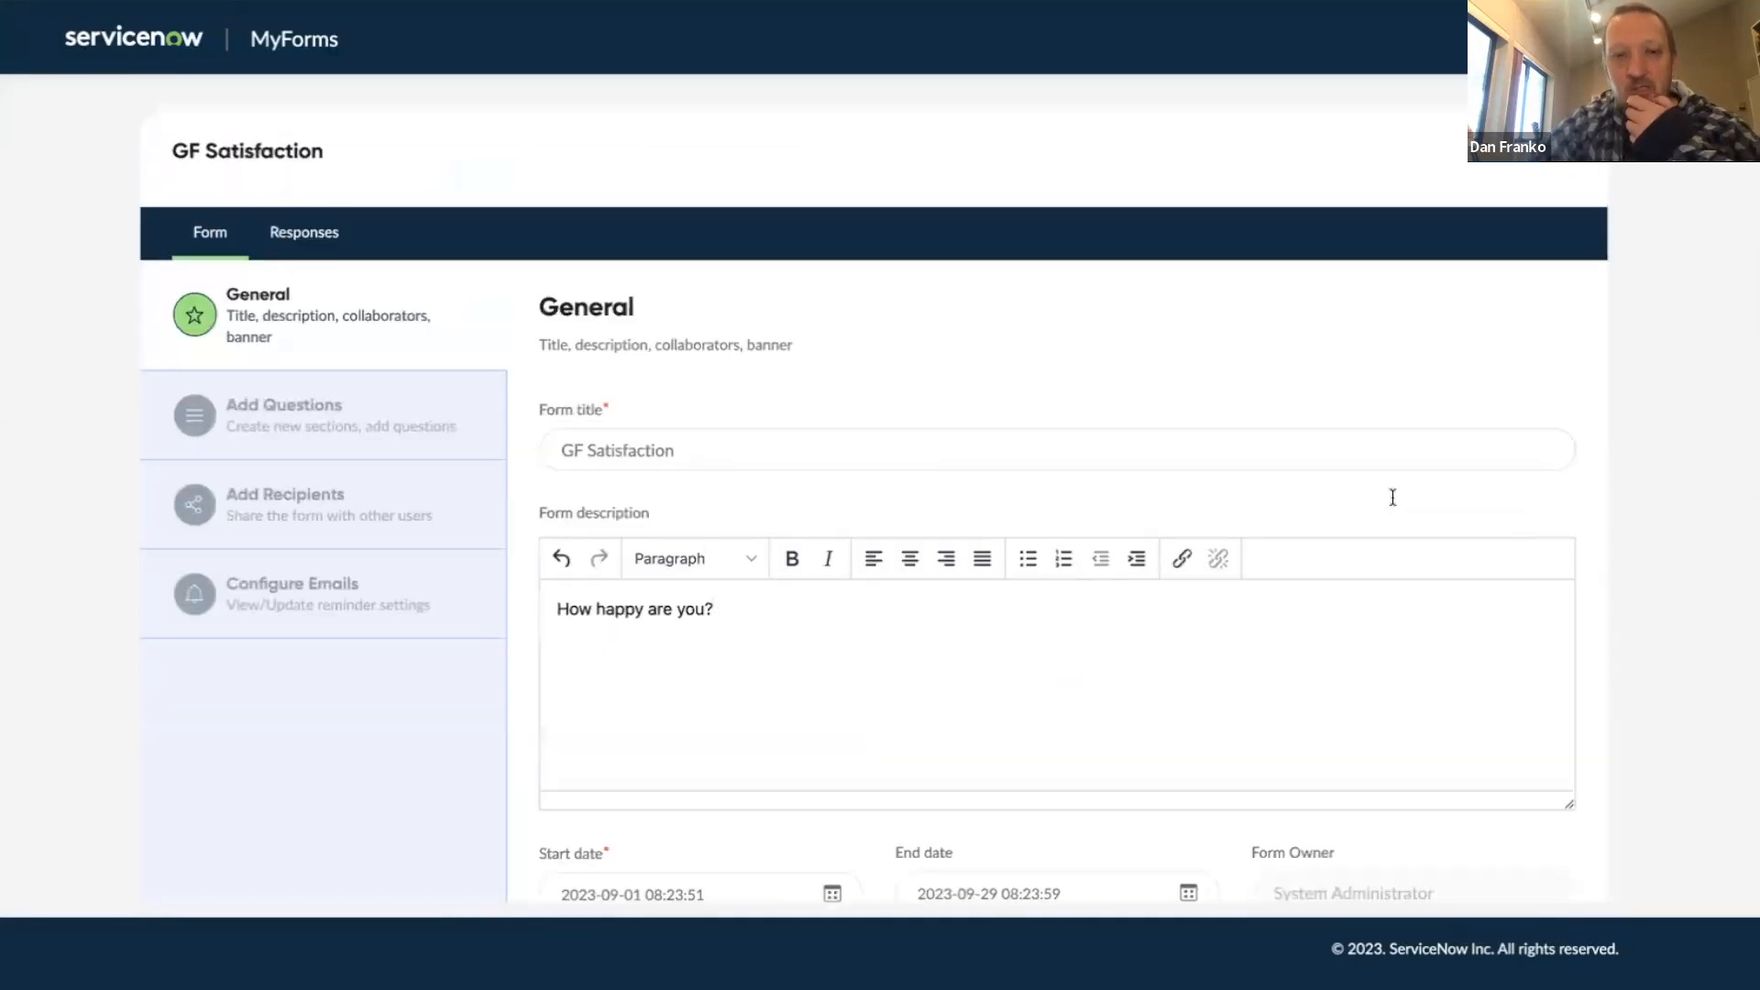
{"action": "scroll", "coordinate": [1603, 393], "scroll_direction": "down", "scroll_amount": 10}
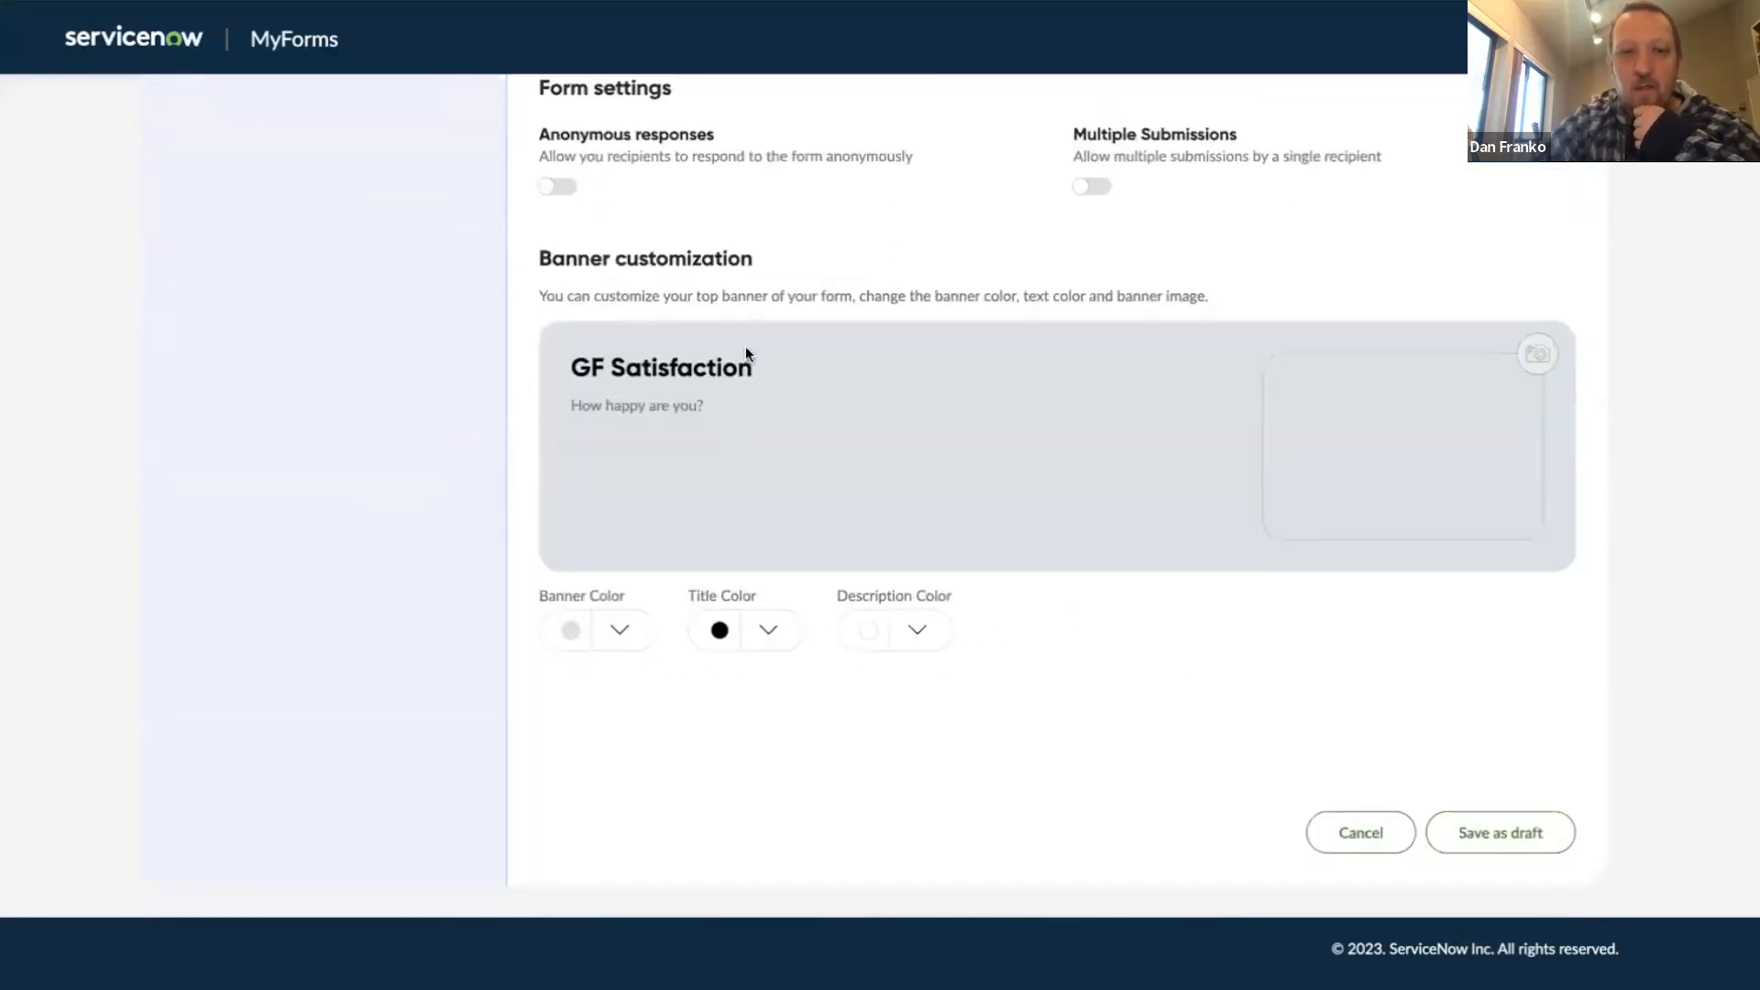
{"action": "left_click", "coordinate": [623, 632]}
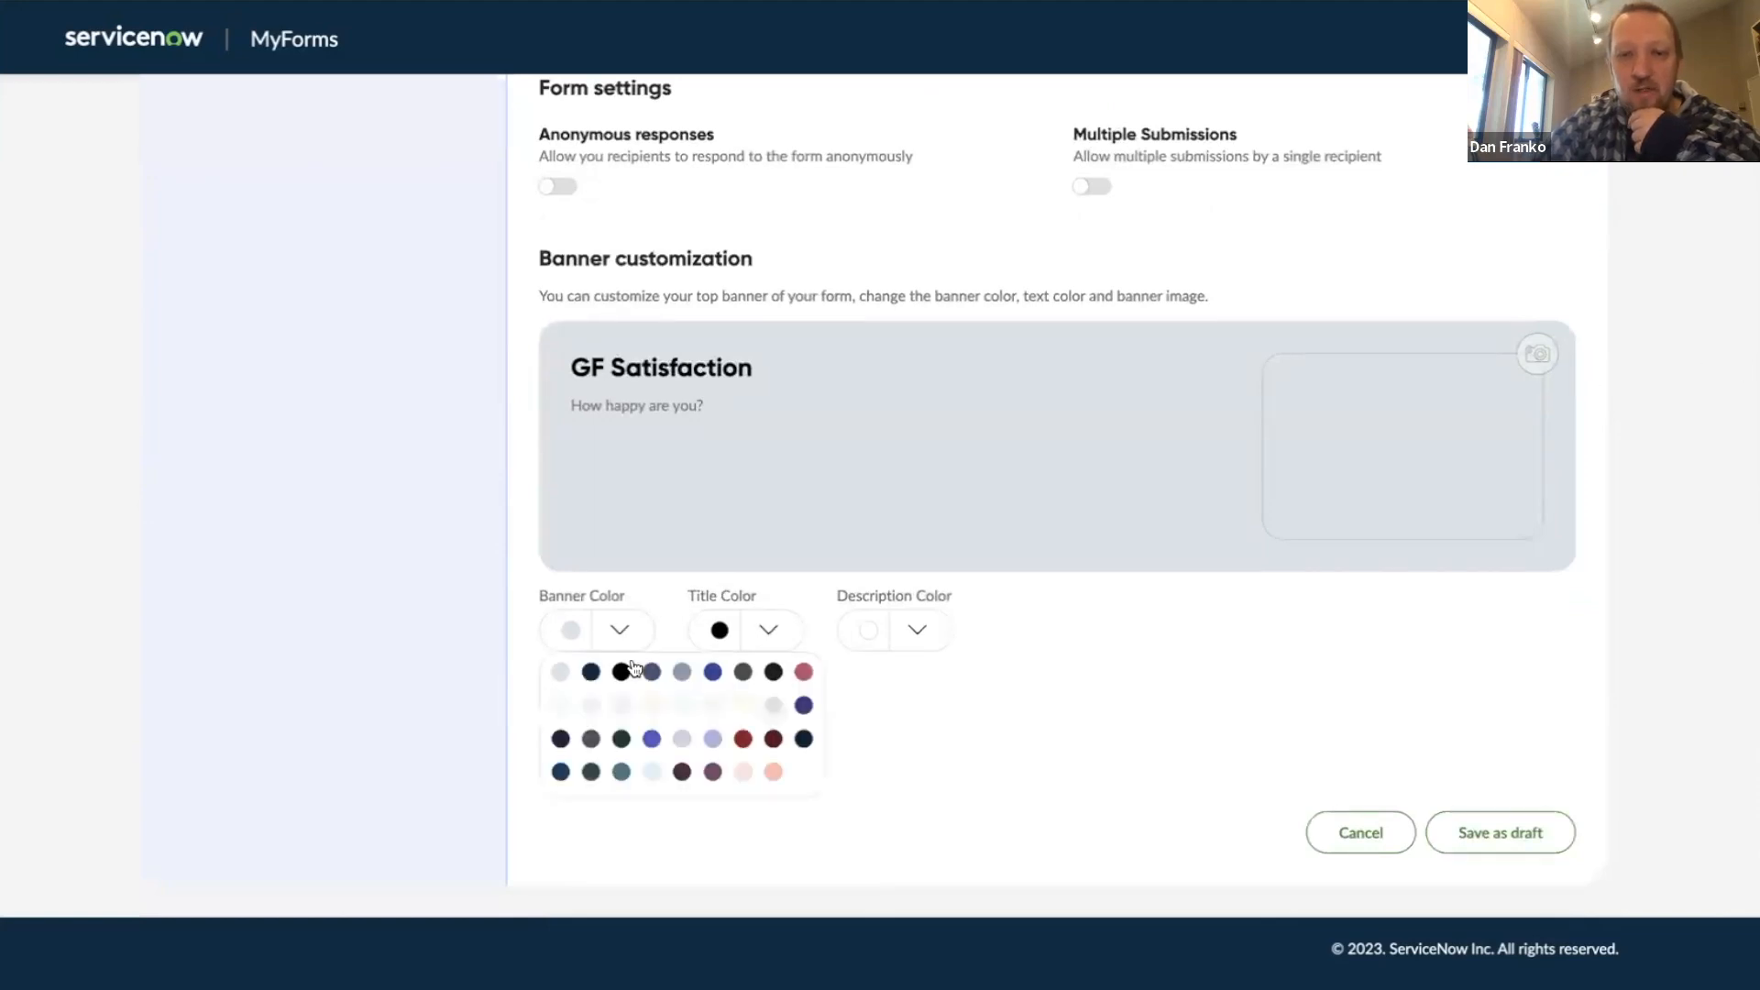
{"action": "left_click", "coordinate": [628, 713]}
{"action": "left_click", "coordinate": [728, 632]}
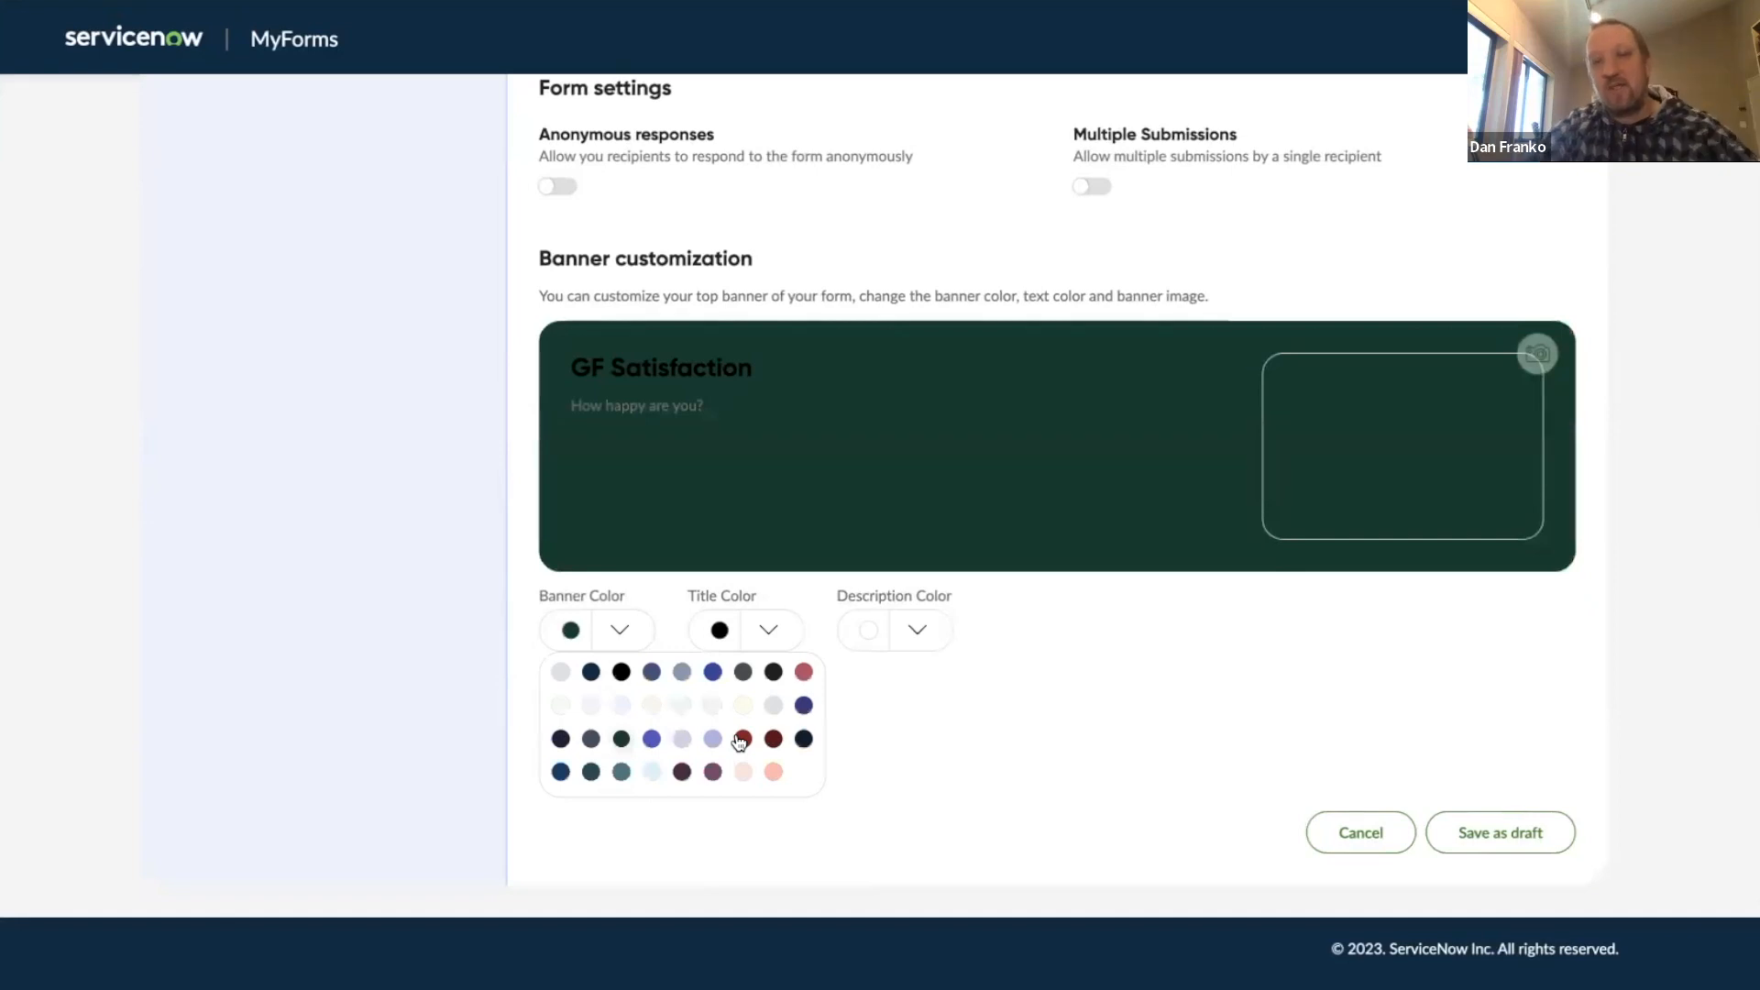
{"action": "left_click", "coordinate": [682, 739]}
Step: Set the banner's title color to very light grey and its description color to dark grey
{"action": "left_click", "coordinate": [768, 636]}
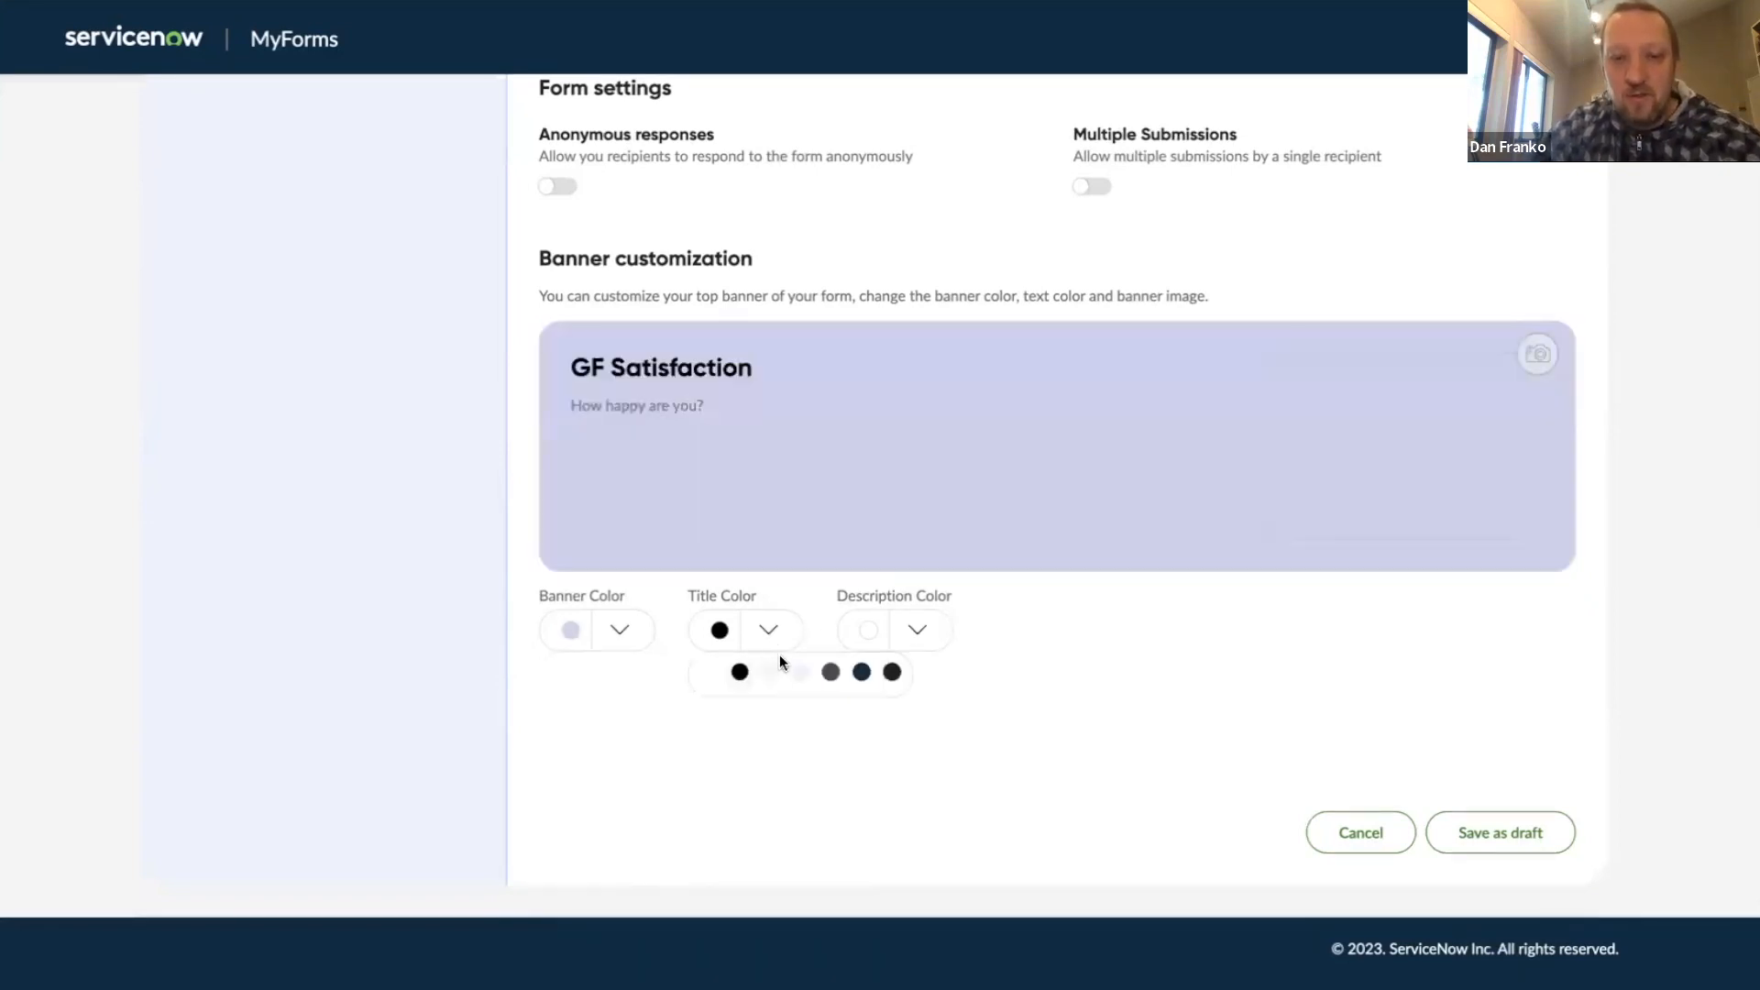
{"action": "left_click", "coordinate": [766, 674]}
{"action": "left_click", "coordinate": [942, 629]}
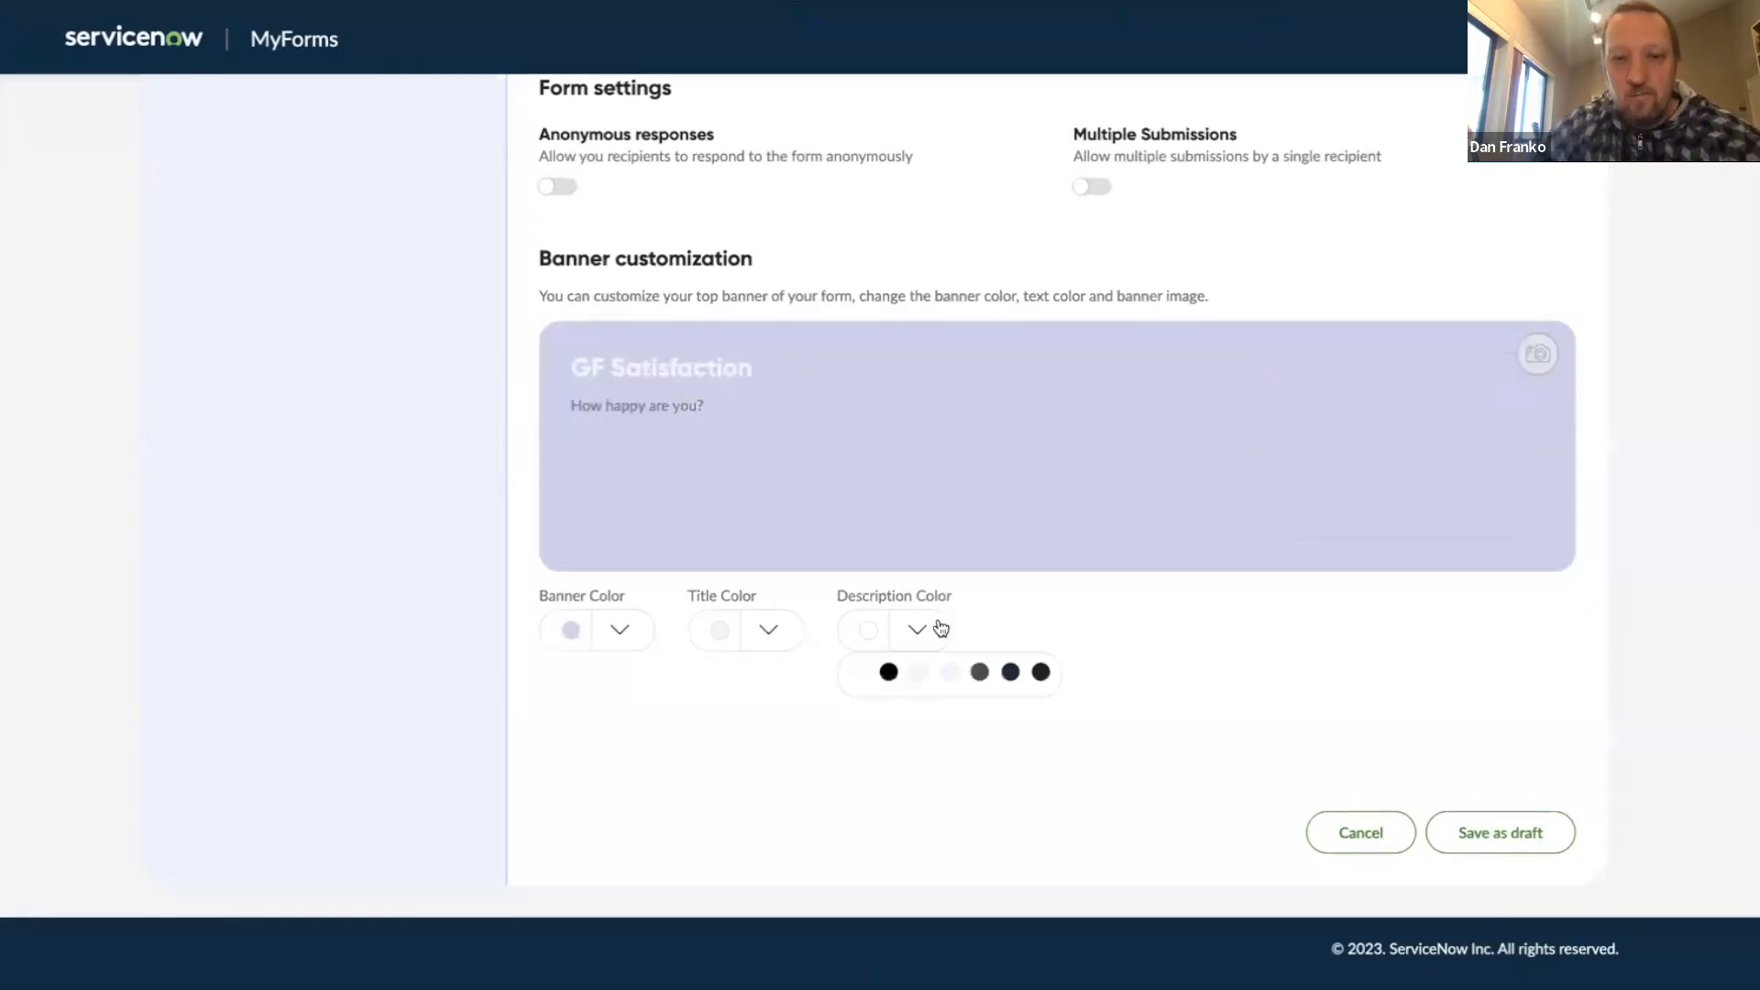
{"action": "left_click", "coordinate": [981, 673]}
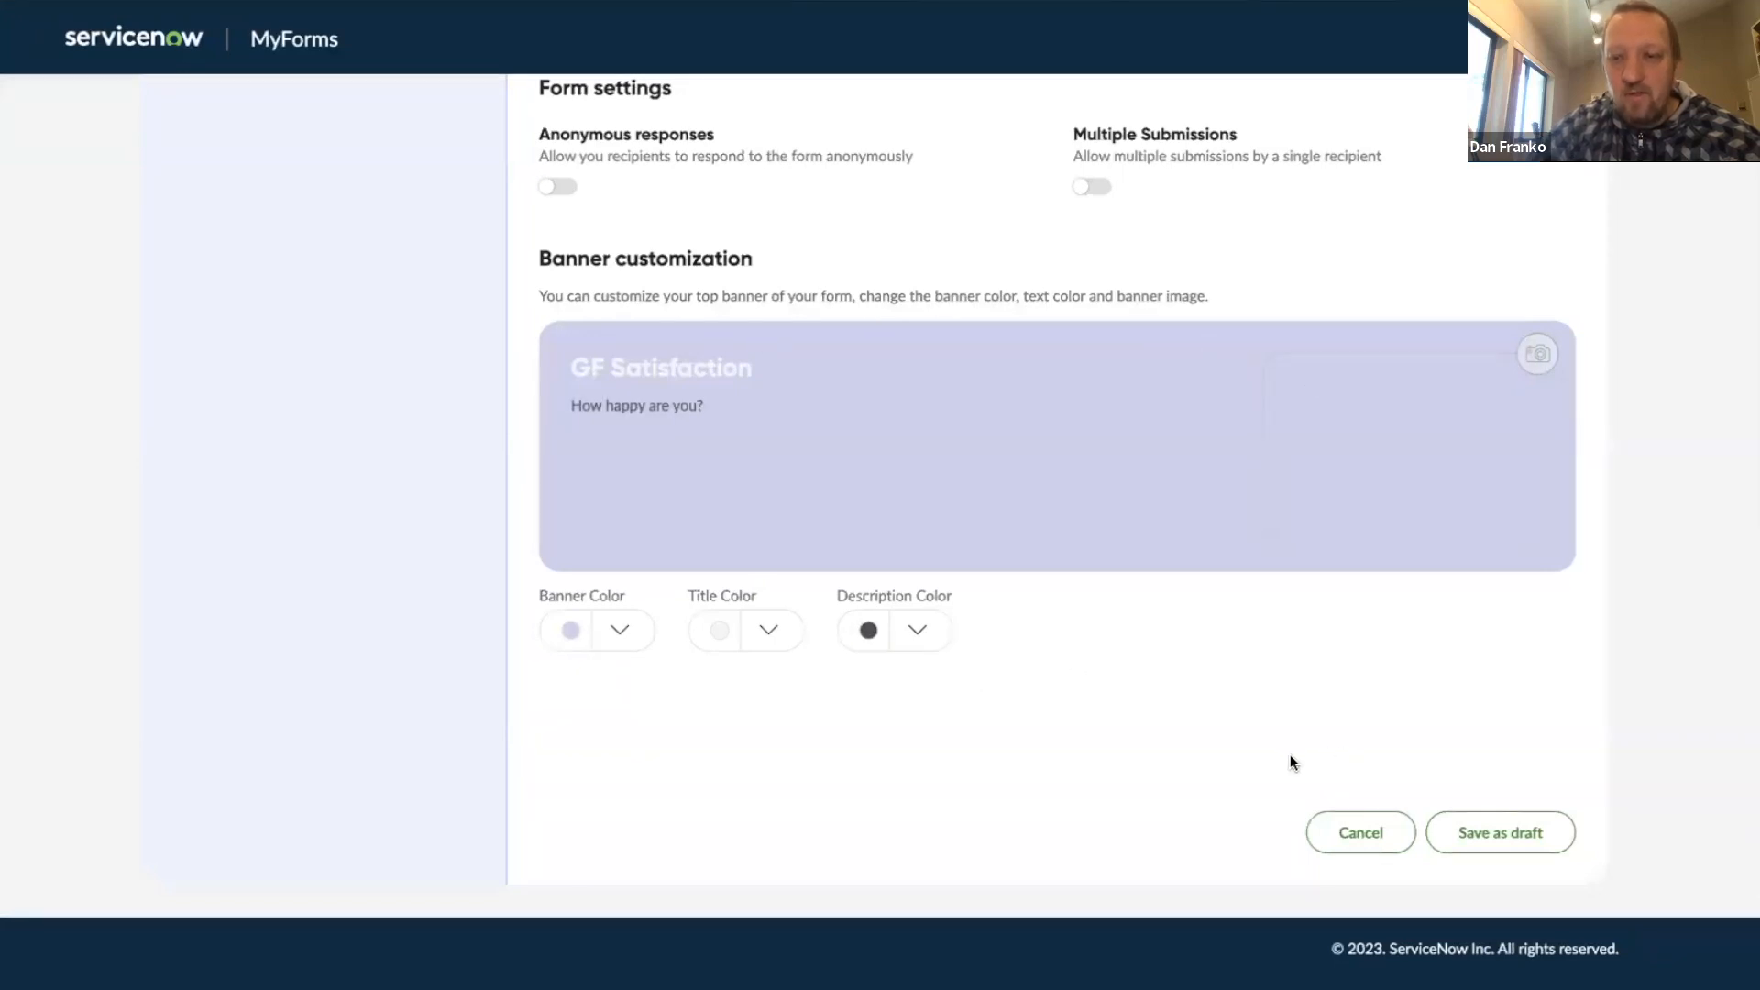
Step: Save the form as a draft and choose the dragon picture as the banner image
{"action": "left_click", "coordinate": [1536, 355]}
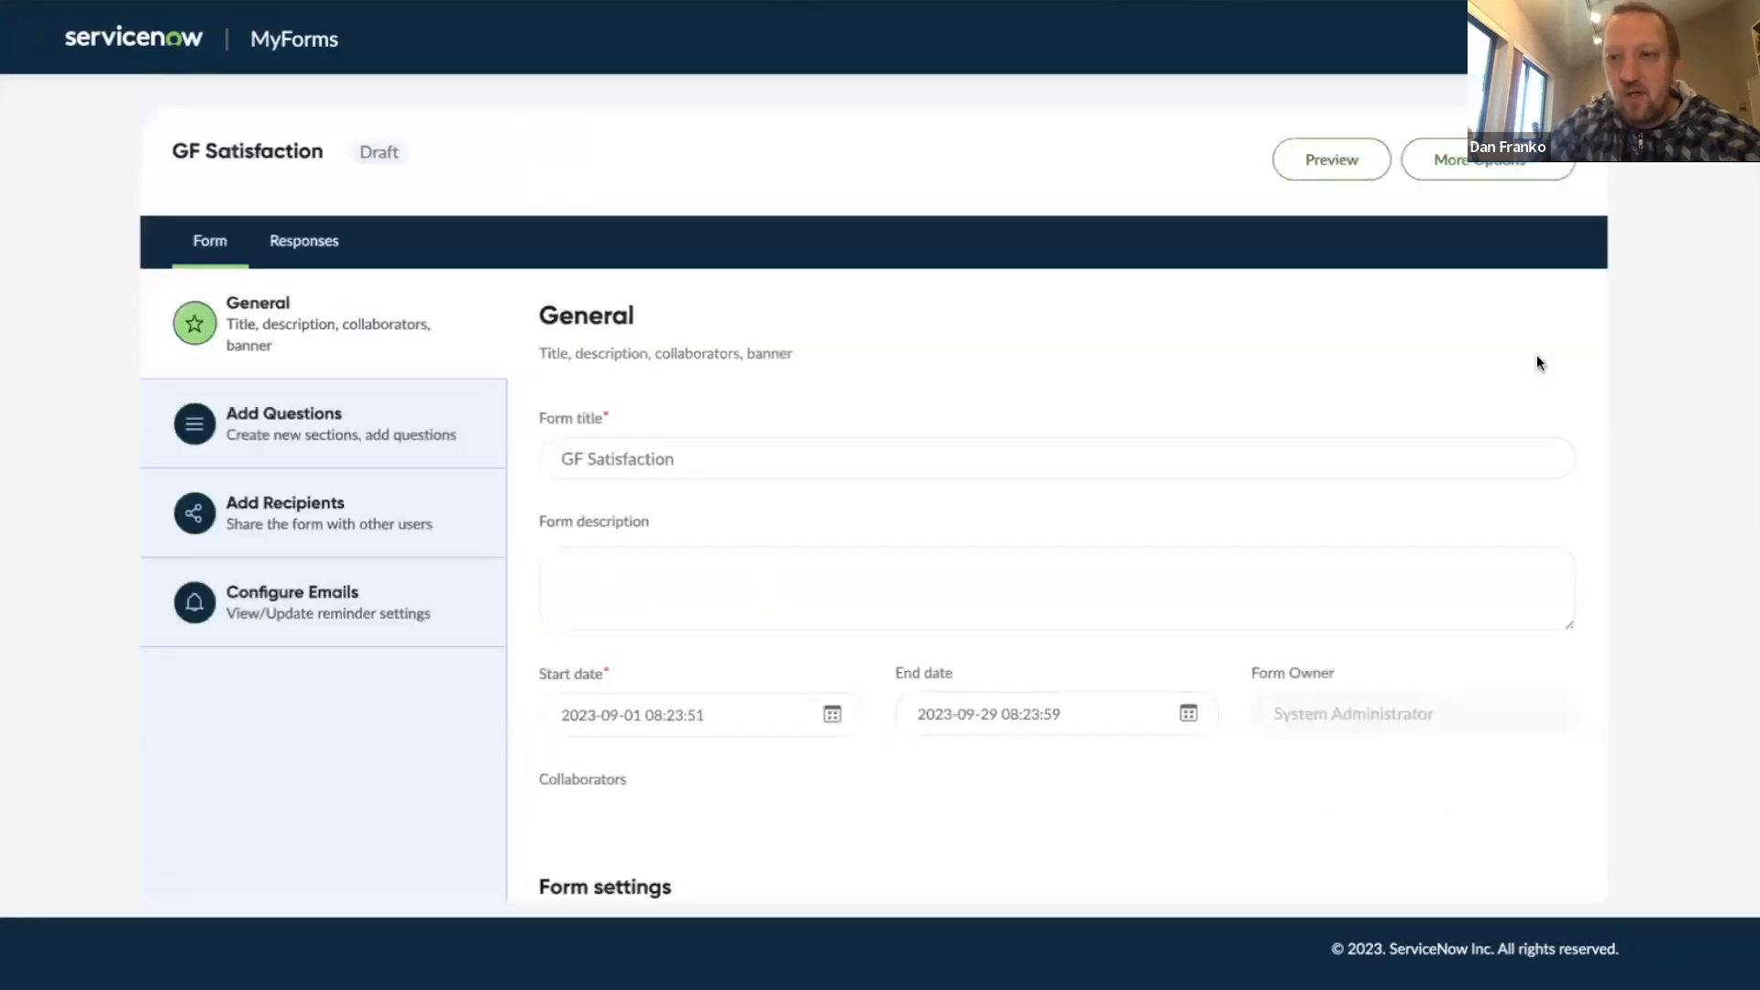
{"action": "scroll", "coordinate": [1523, 436], "scroll_direction": "down", "scroll_amount": 10}
{"action": "left_click", "coordinate": [1537, 422]}
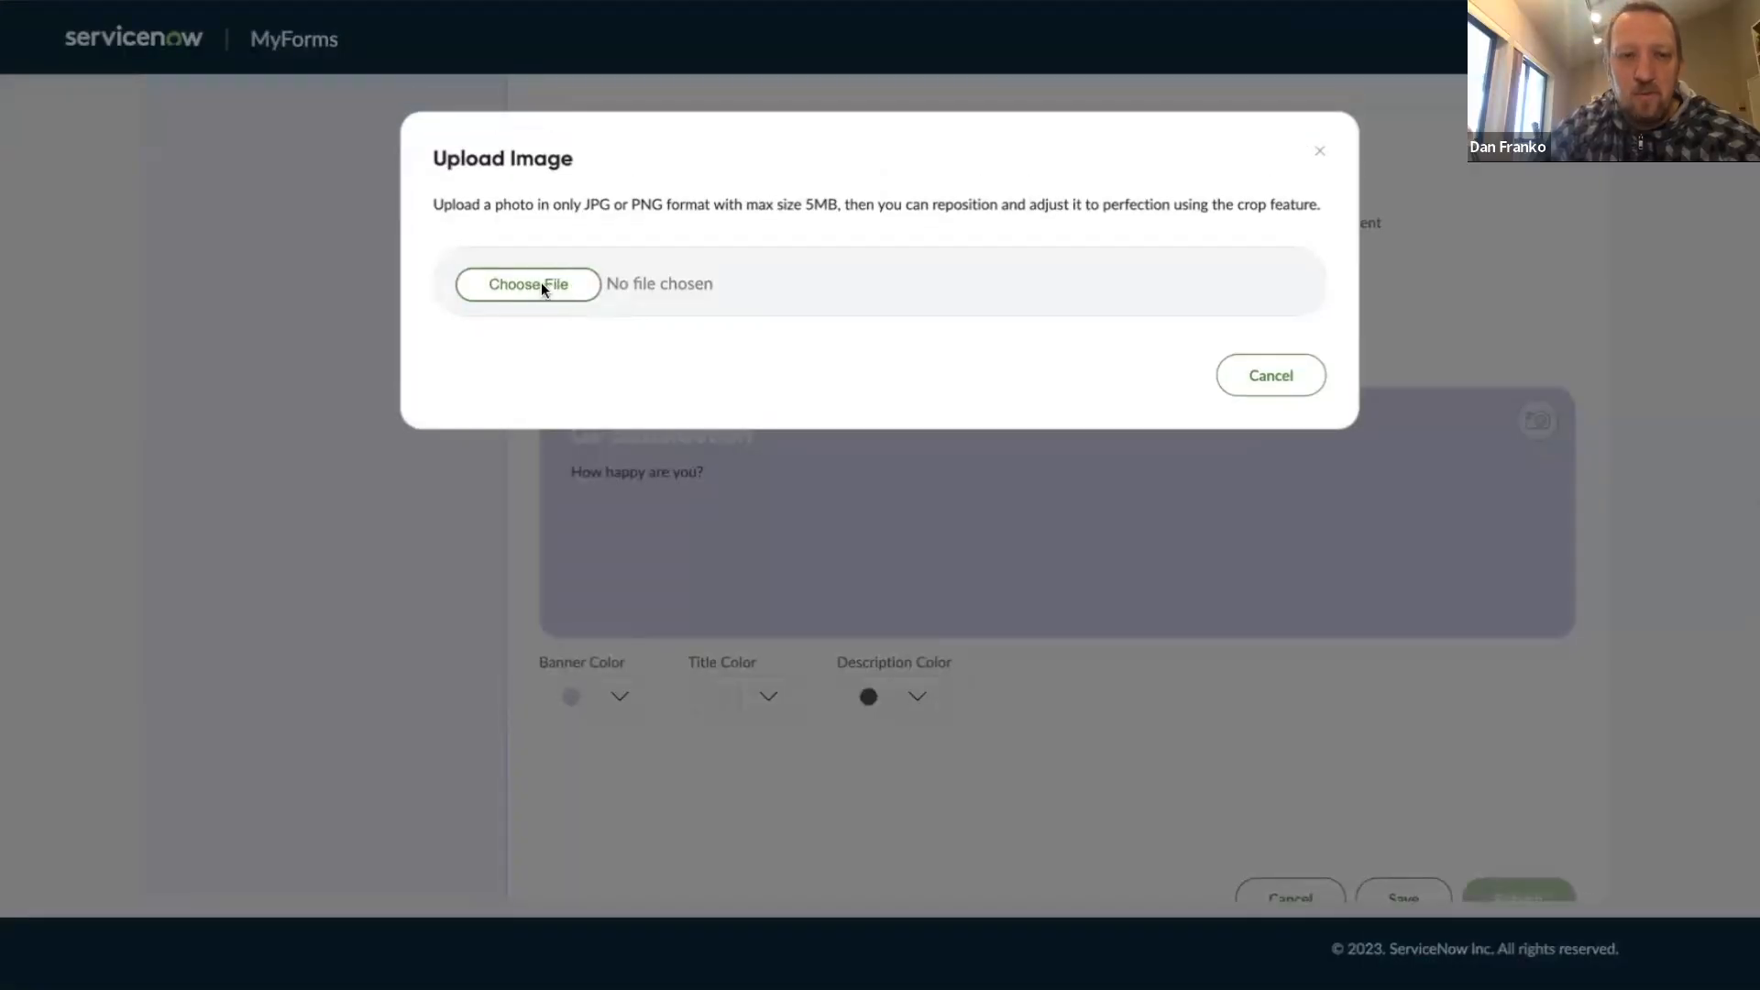
{"action": "left_click", "coordinate": [541, 284]}
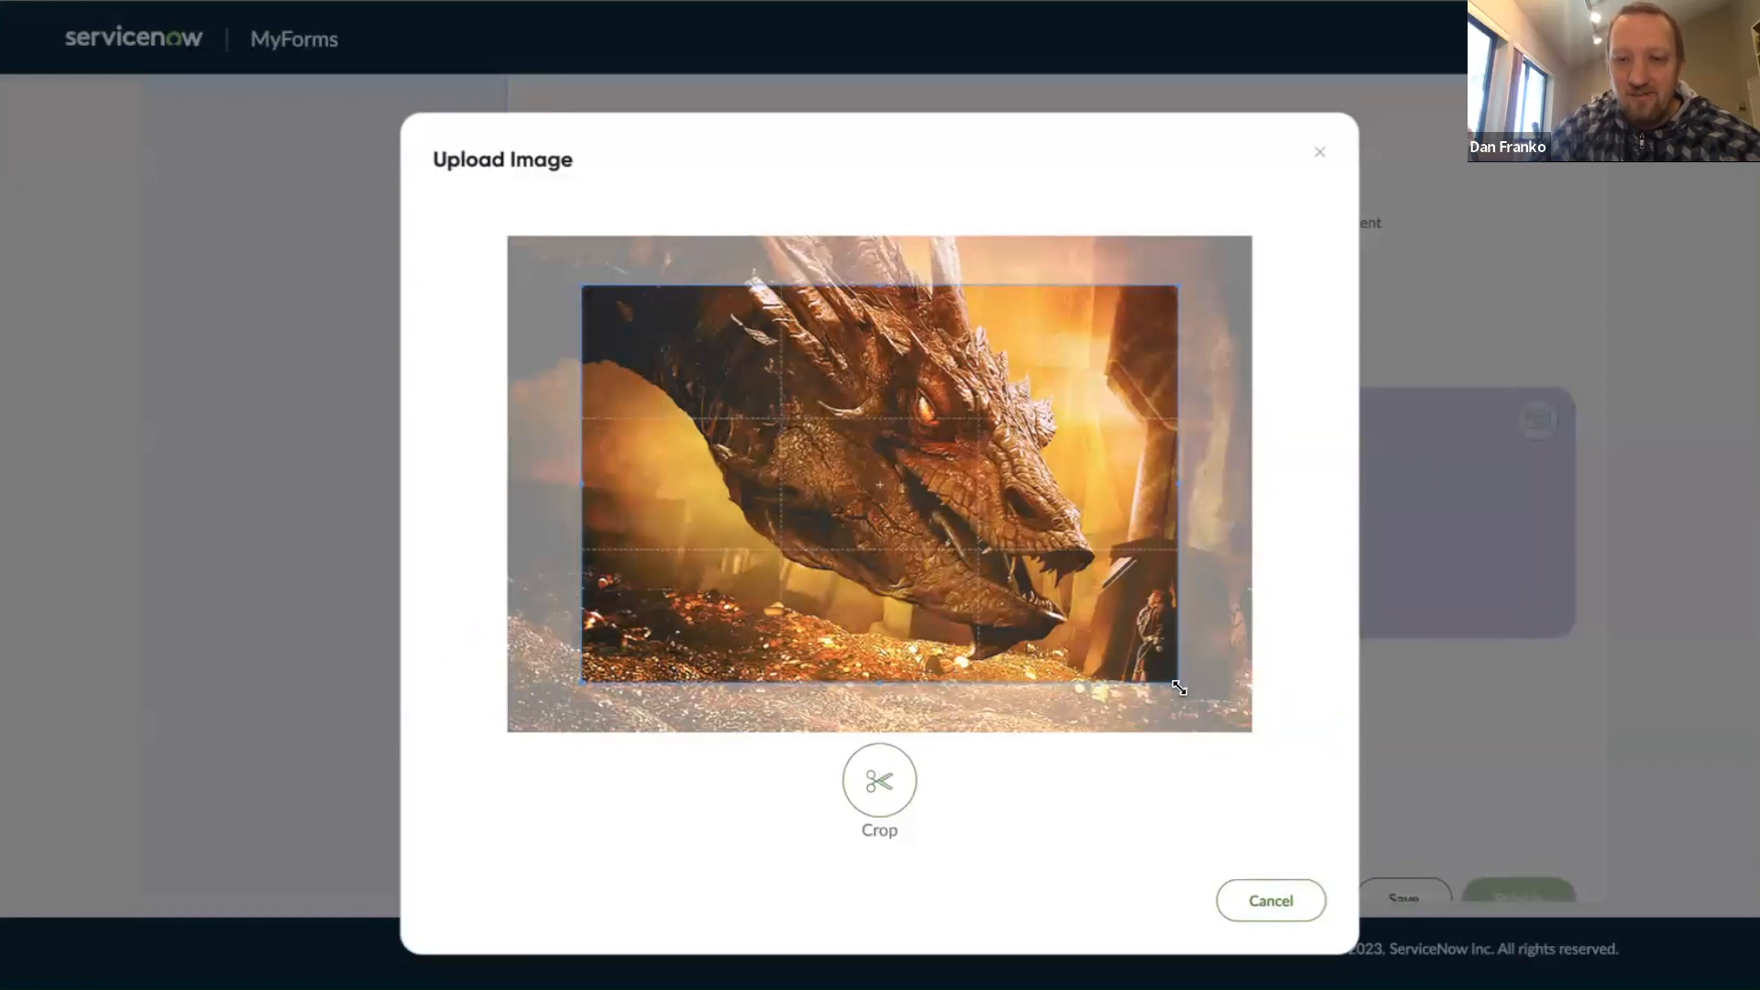
Step: Crop the banner image to the dragon's head around its eye and save it
{"action": "left_click_drag", "start_coordinate": [1175, 685], "coordinate": [938, 518]}
{"action": "left_click_drag", "start_coordinate": [845, 432], "coordinate": [1010, 443]}
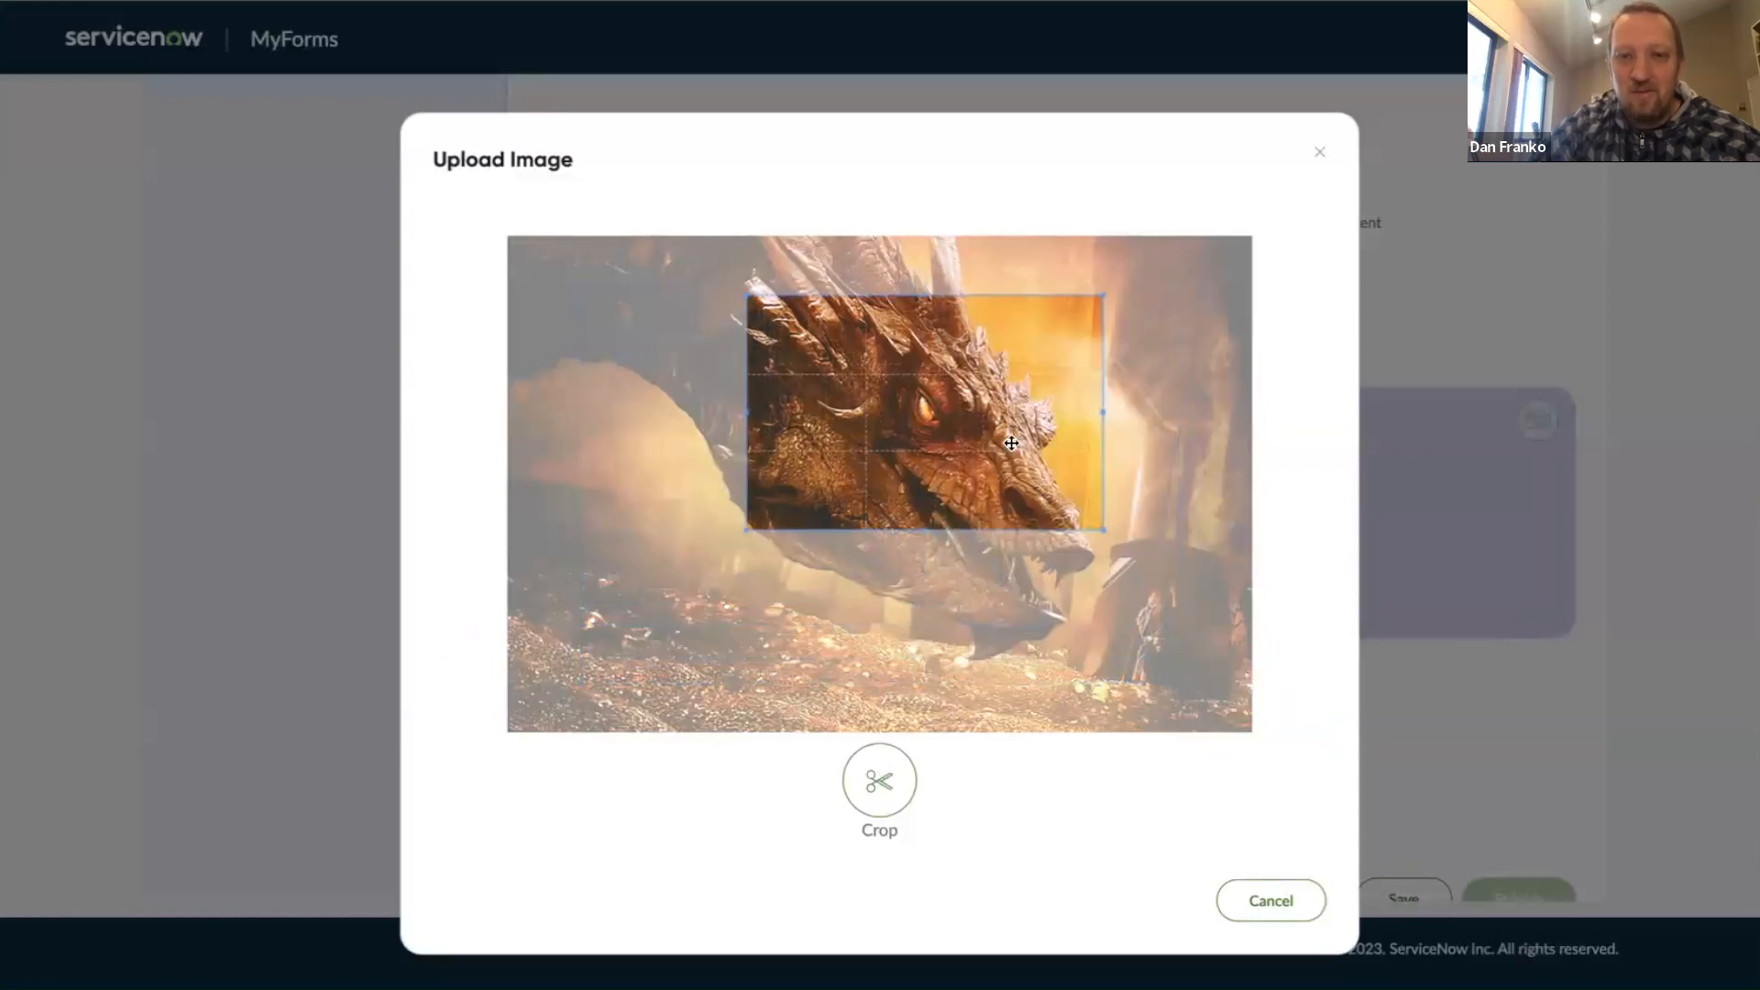
{"action": "left_click", "coordinate": [883, 790]}
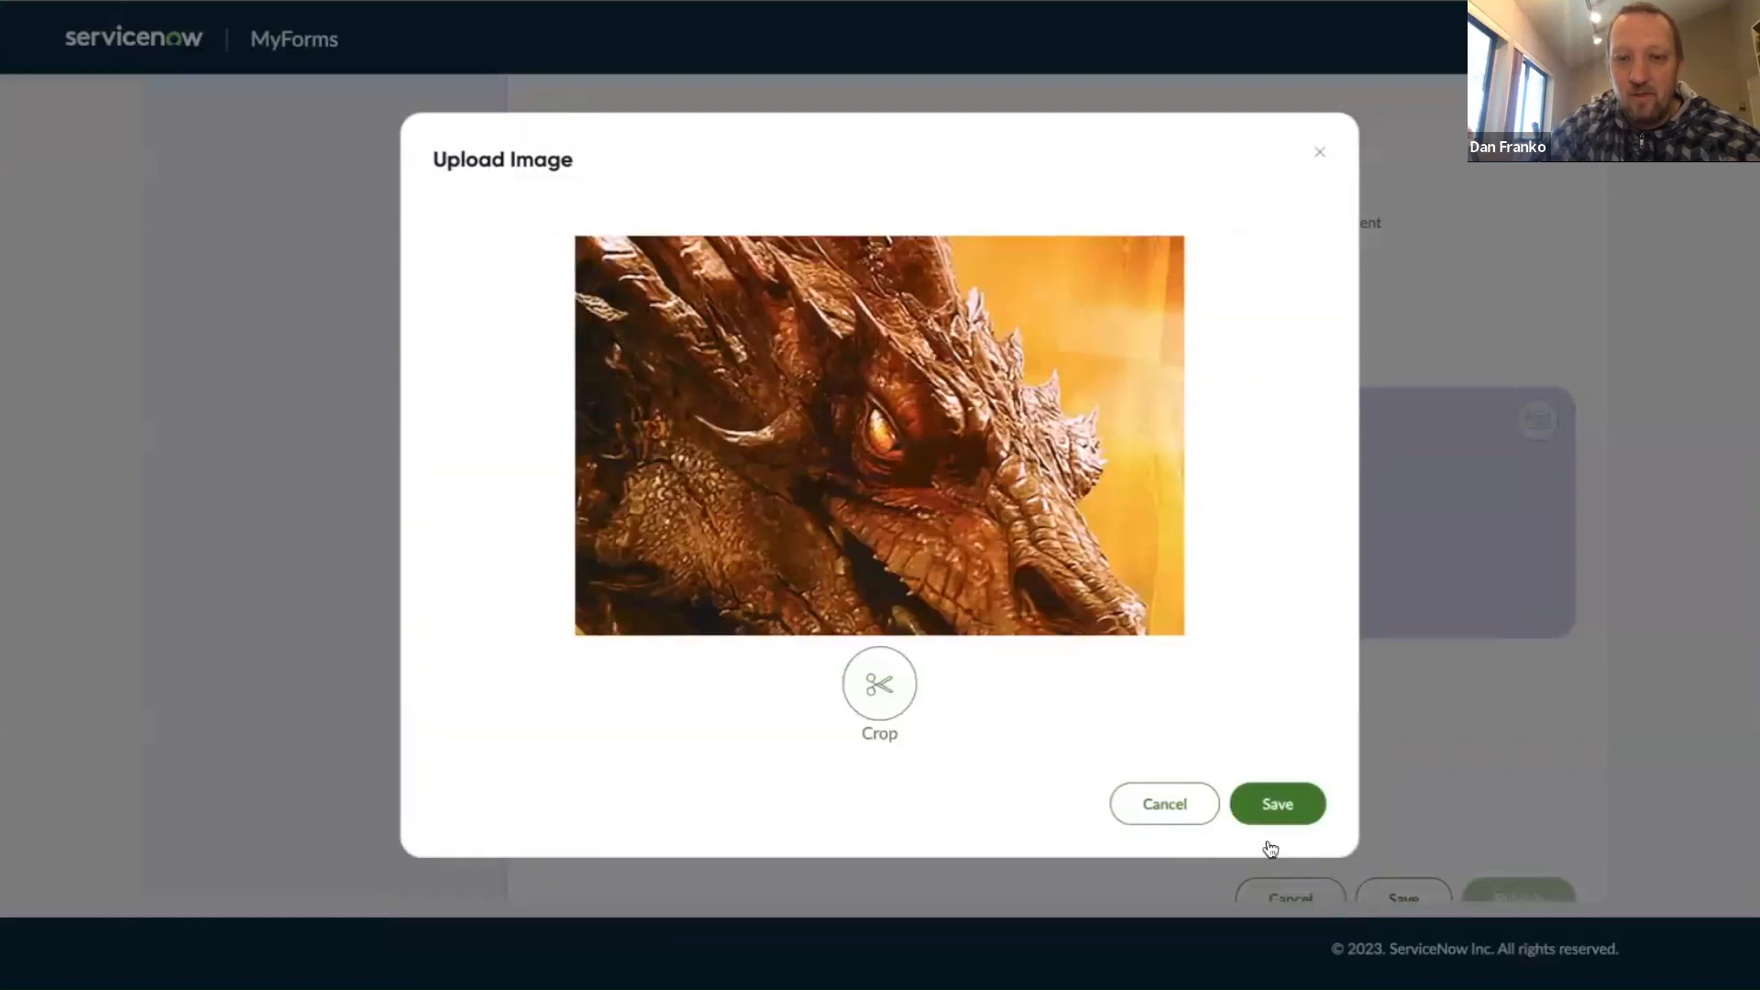
{"action": "left_click", "coordinate": [1290, 803]}
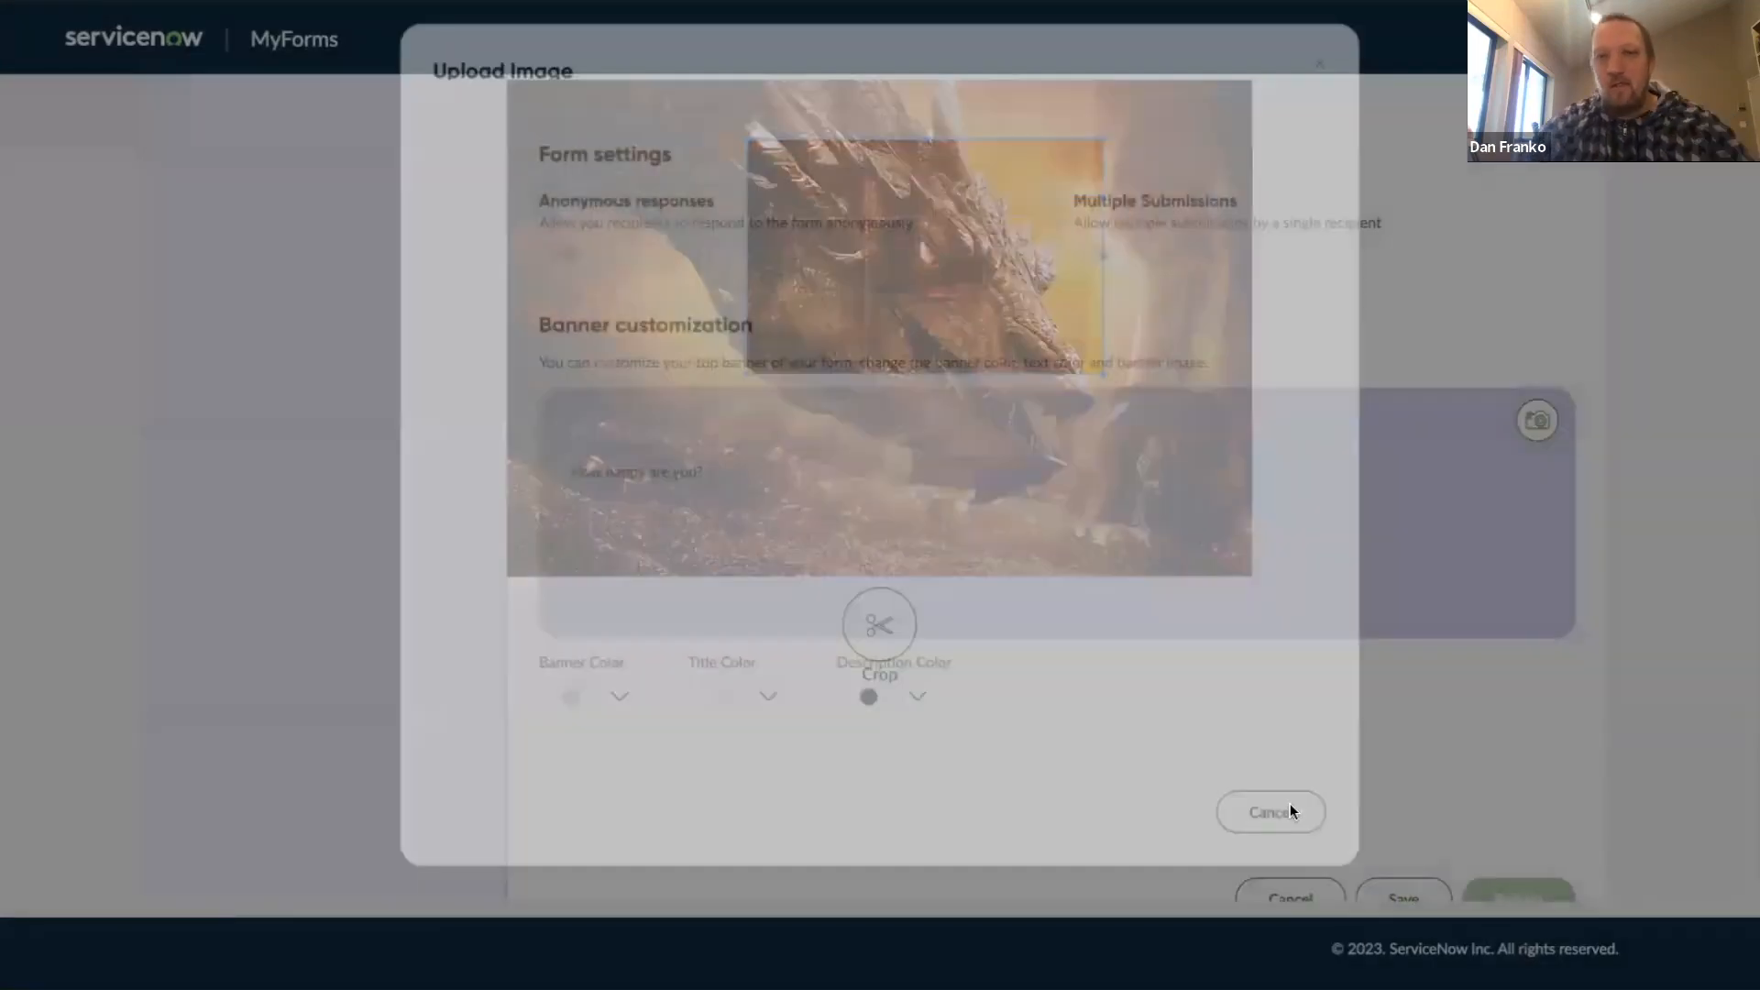
Step: Add Abraham Lincoln as a collaborator on the form
{"action": "scroll", "coordinate": [1030, 568], "scroll_direction": "down", "scroll_amount": 1}
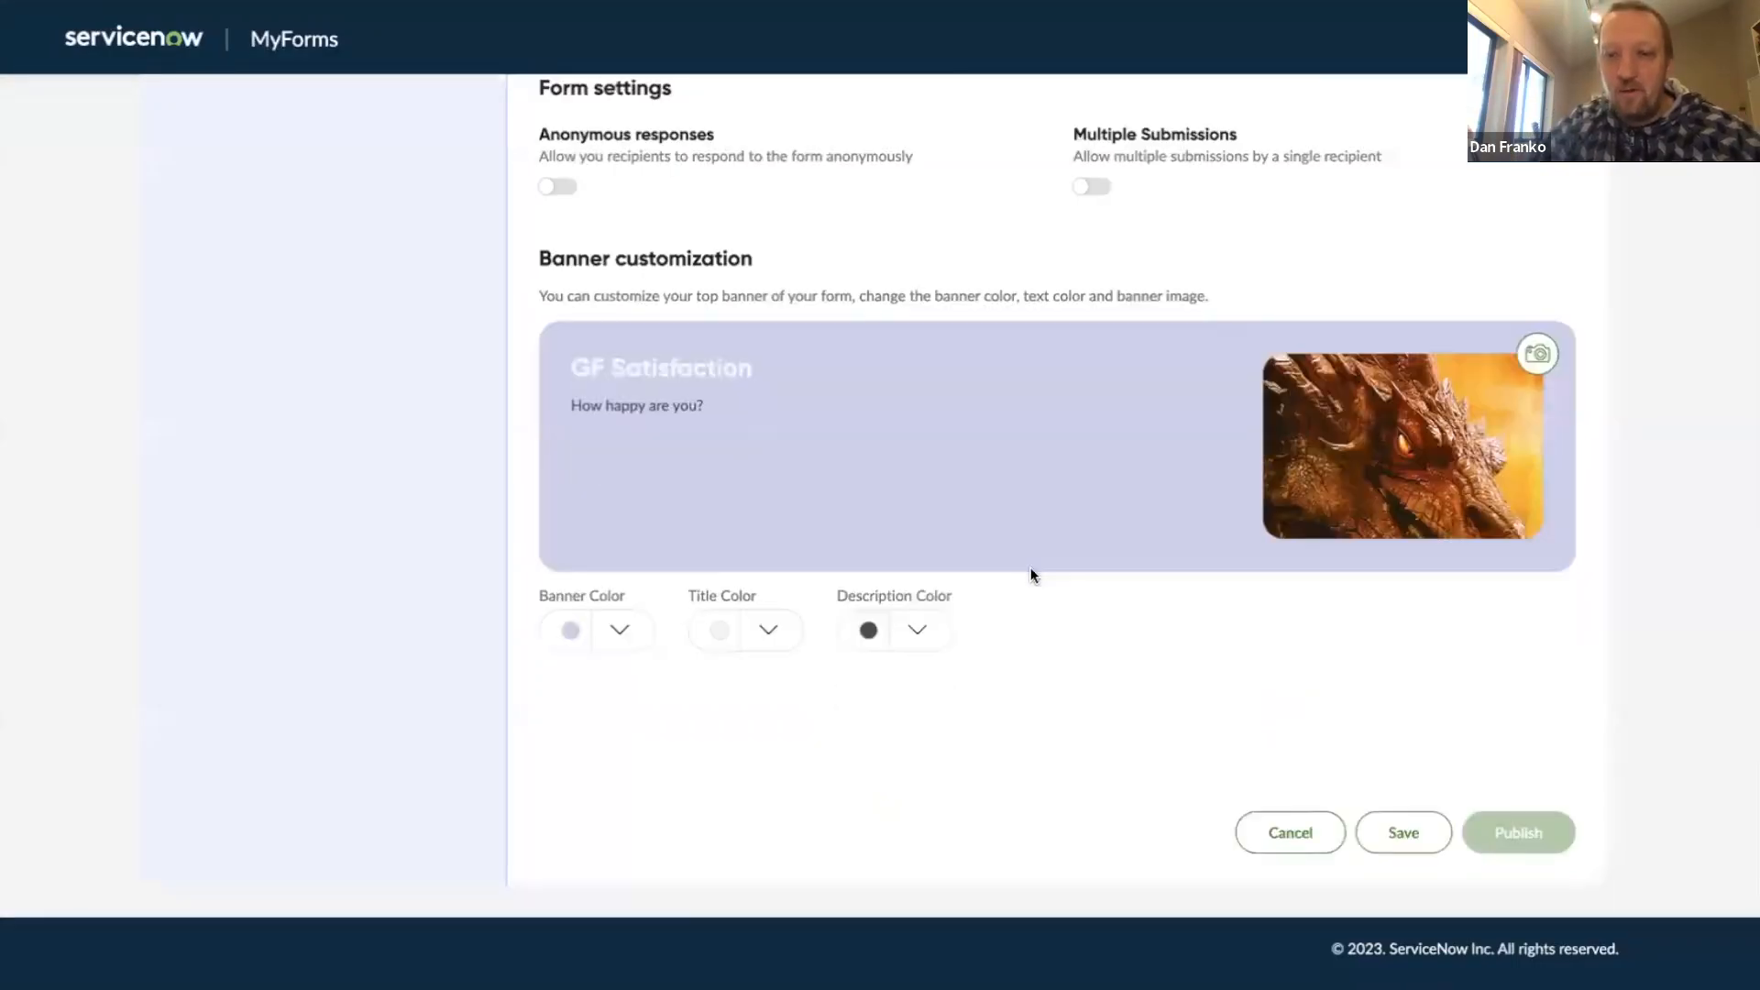
{"action": "scroll", "coordinate": [1041, 401], "scroll_direction": "up", "scroll_amount": 3}
{"action": "scroll", "coordinate": [1041, 401], "scroll_direction": "up", "scroll_amount": 5}
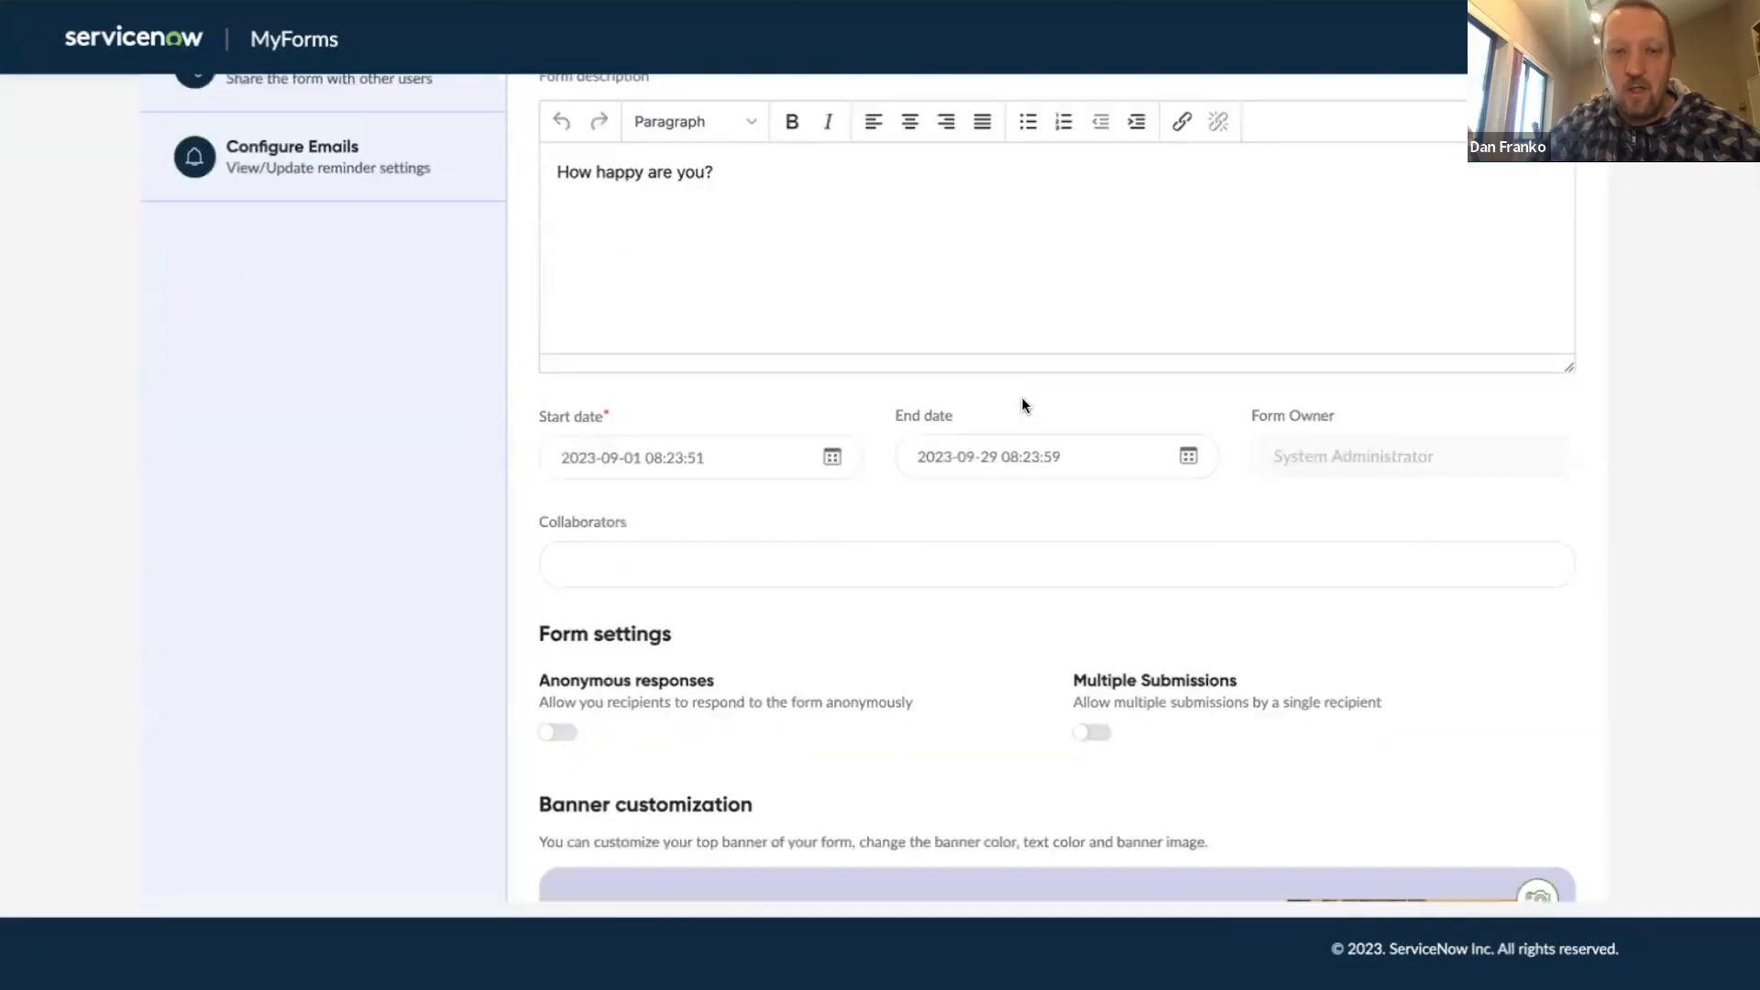
{"action": "scroll", "coordinate": [1021, 401], "scroll_direction": "down", "scroll_amount": 5}
{"action": "left_click", "coordinate": [653, 223]}
{"action": "left_click", "coordinate": [731, 357]}
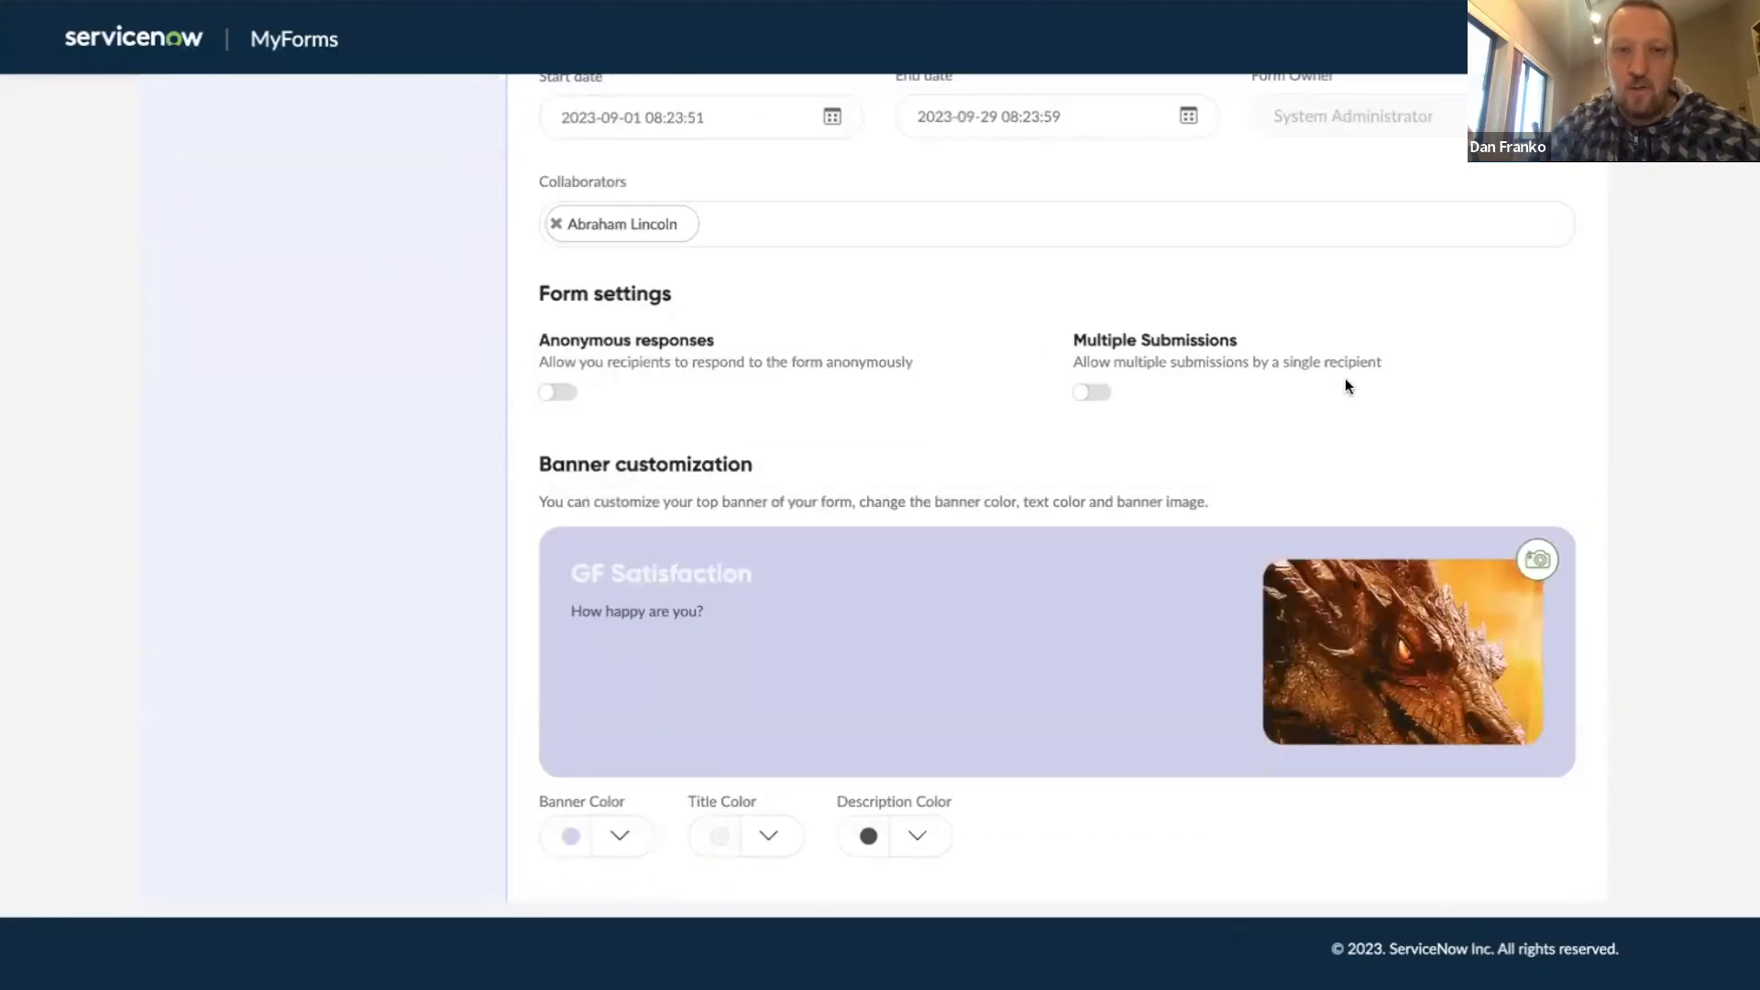
Step: Title the form's first question section "How happy are you?" and describe it as "A measure of happiness"
{"action": "scroll", "coordinate": [1497, 405], "scroll_direction": "up", "scroll_amount": 10}
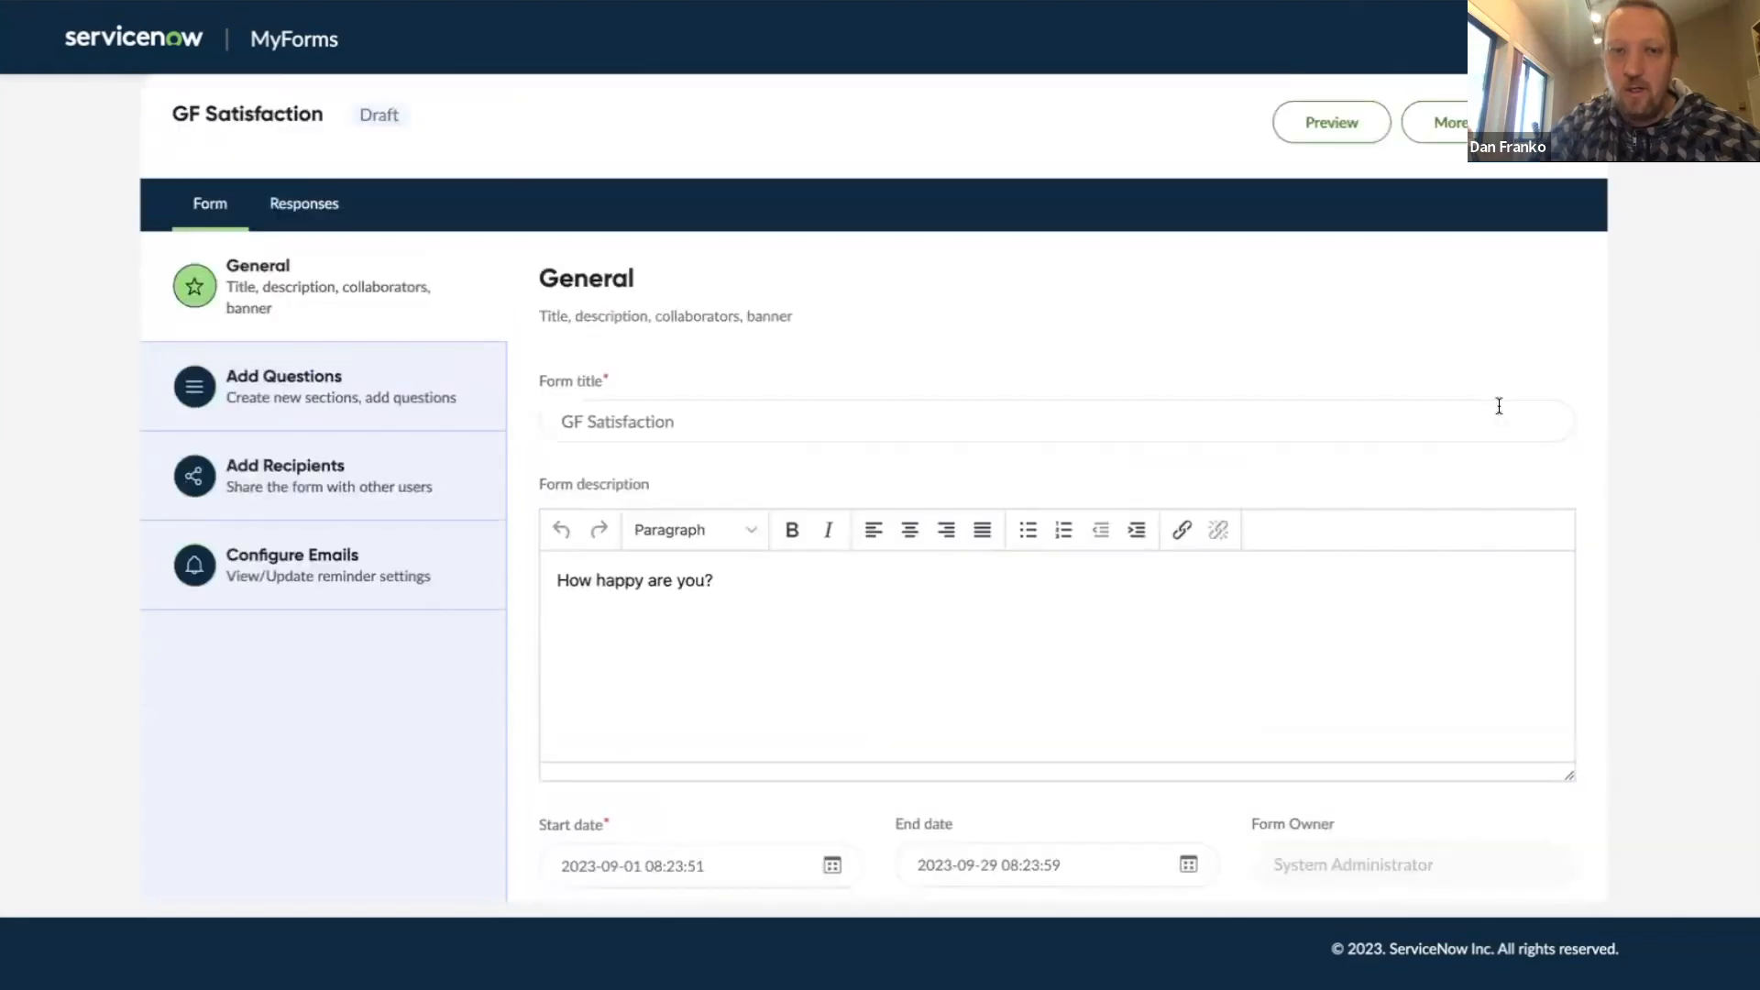
{"action": "left_click", "coordinate": [237, 387]}
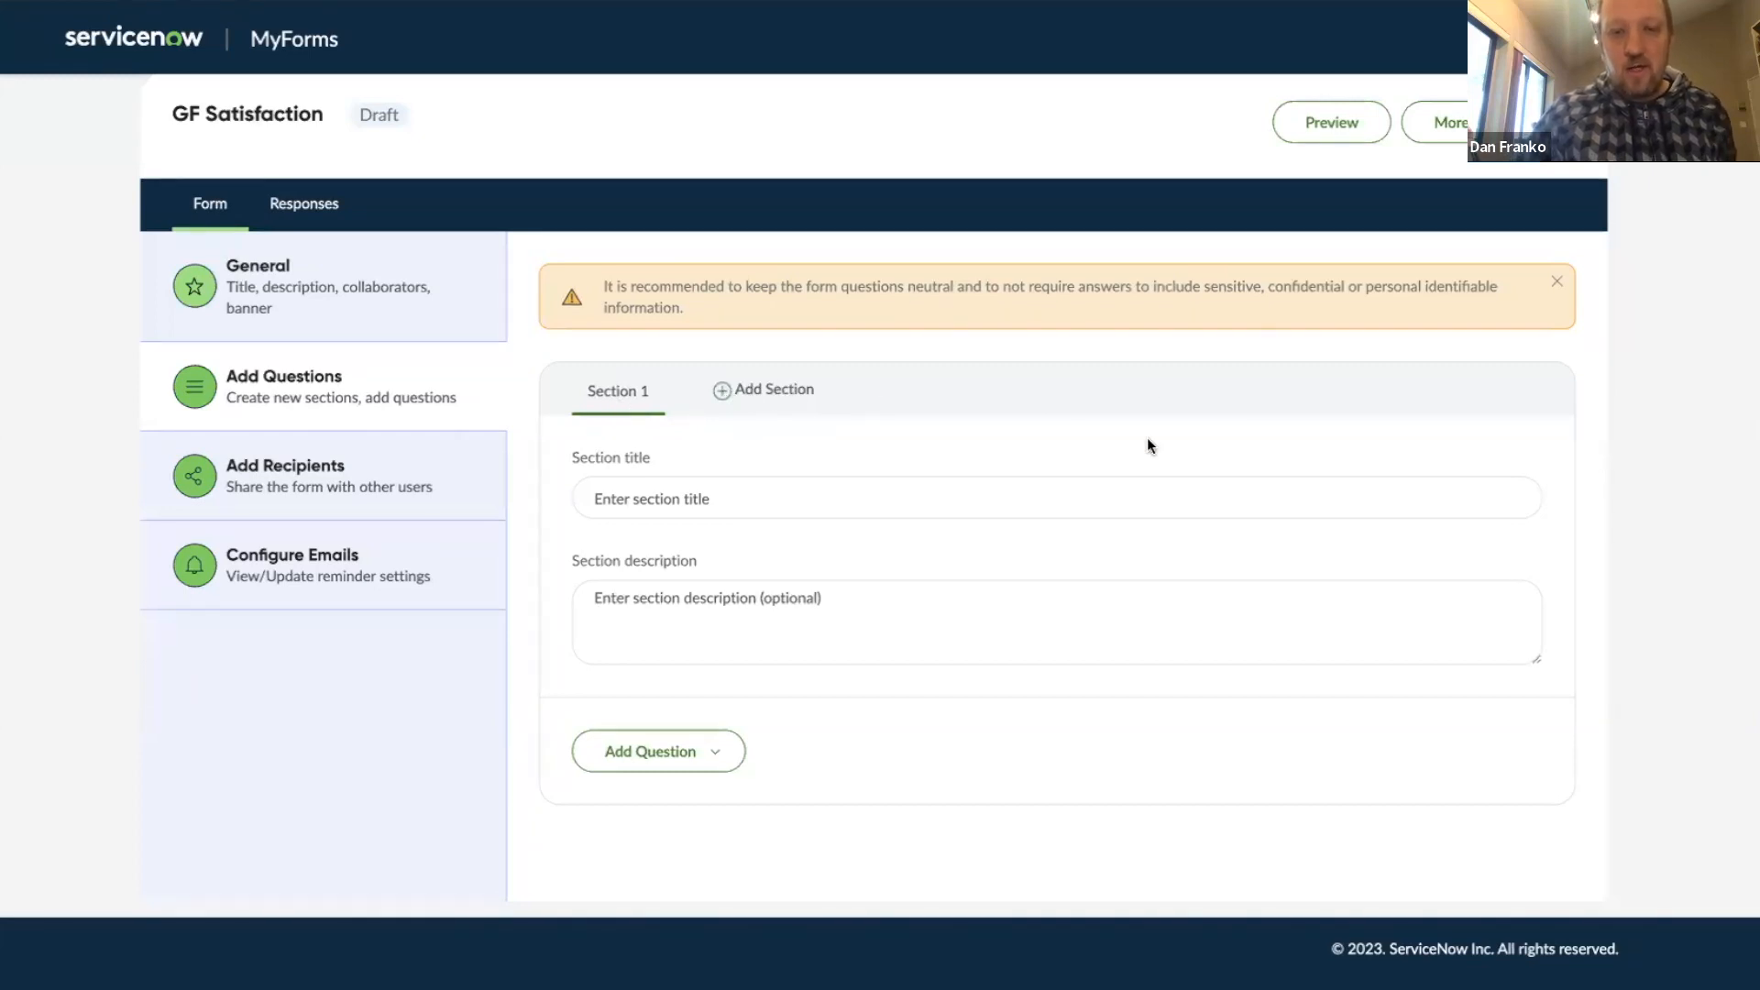
{"action": "left_click", "coordinate": [731, 492]}
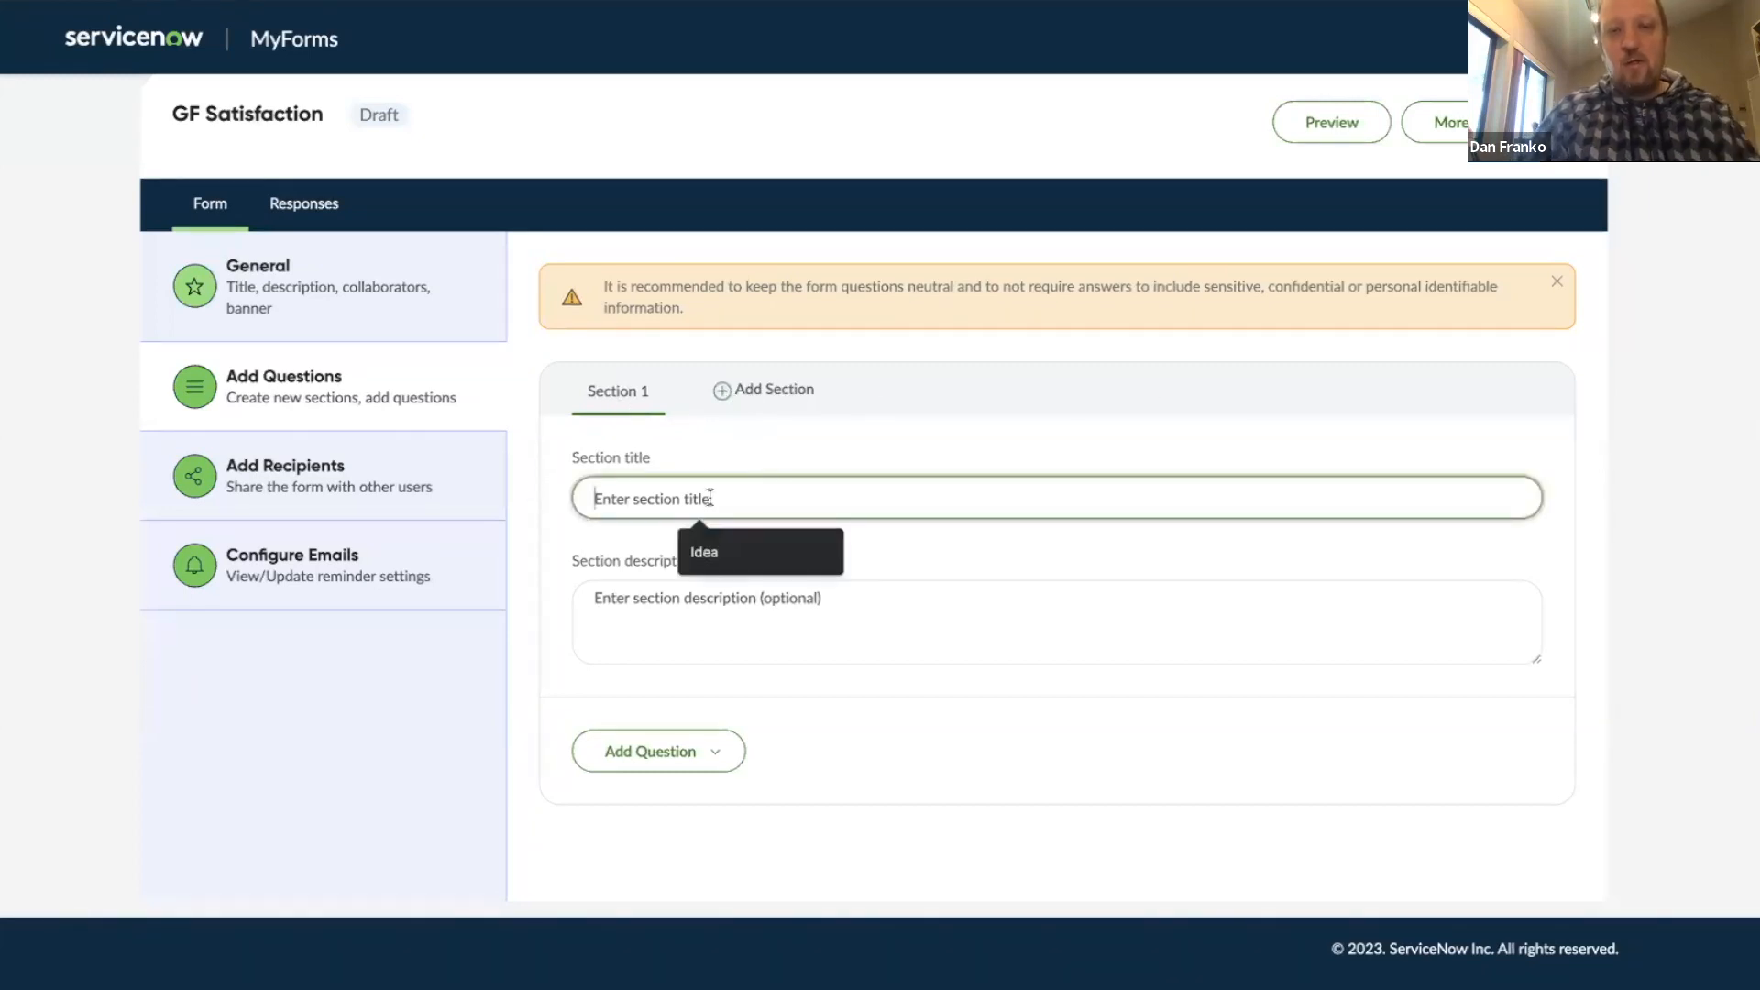
{"action": "type", "text": "H"}
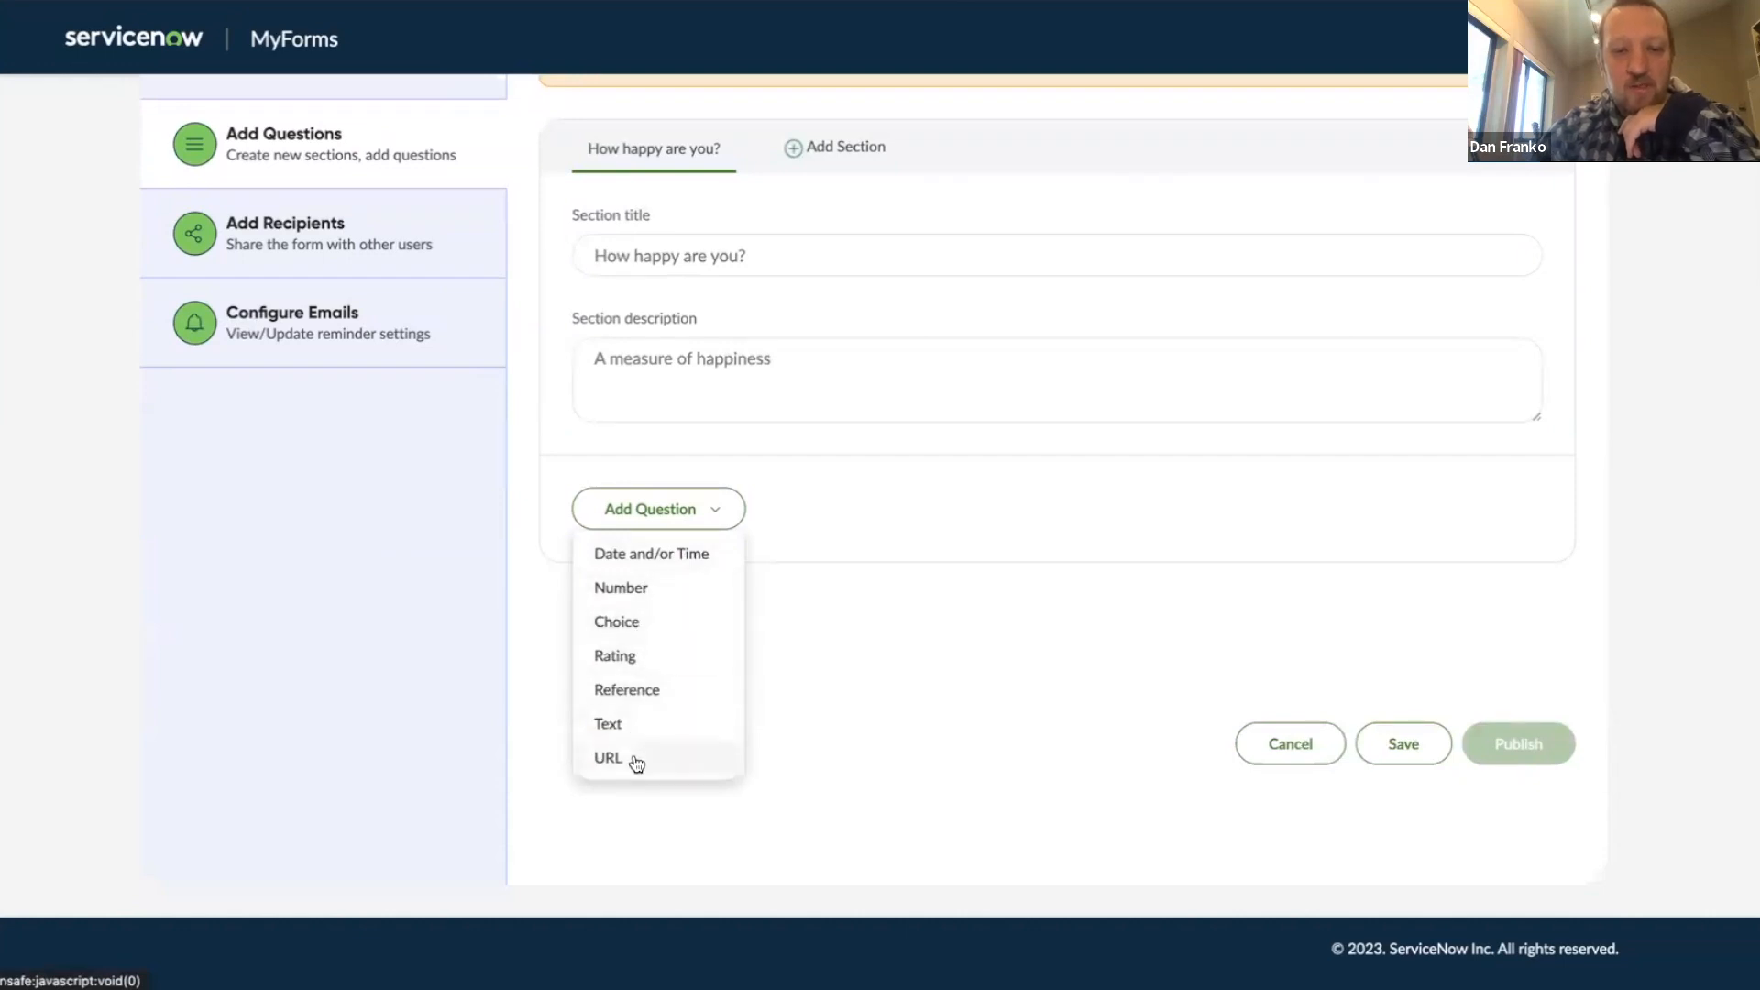
Step: Add a rating question to the section with a custom scale of 5 Happy Face icons
{"action": "left_click", "coordinate": [659, 656]}
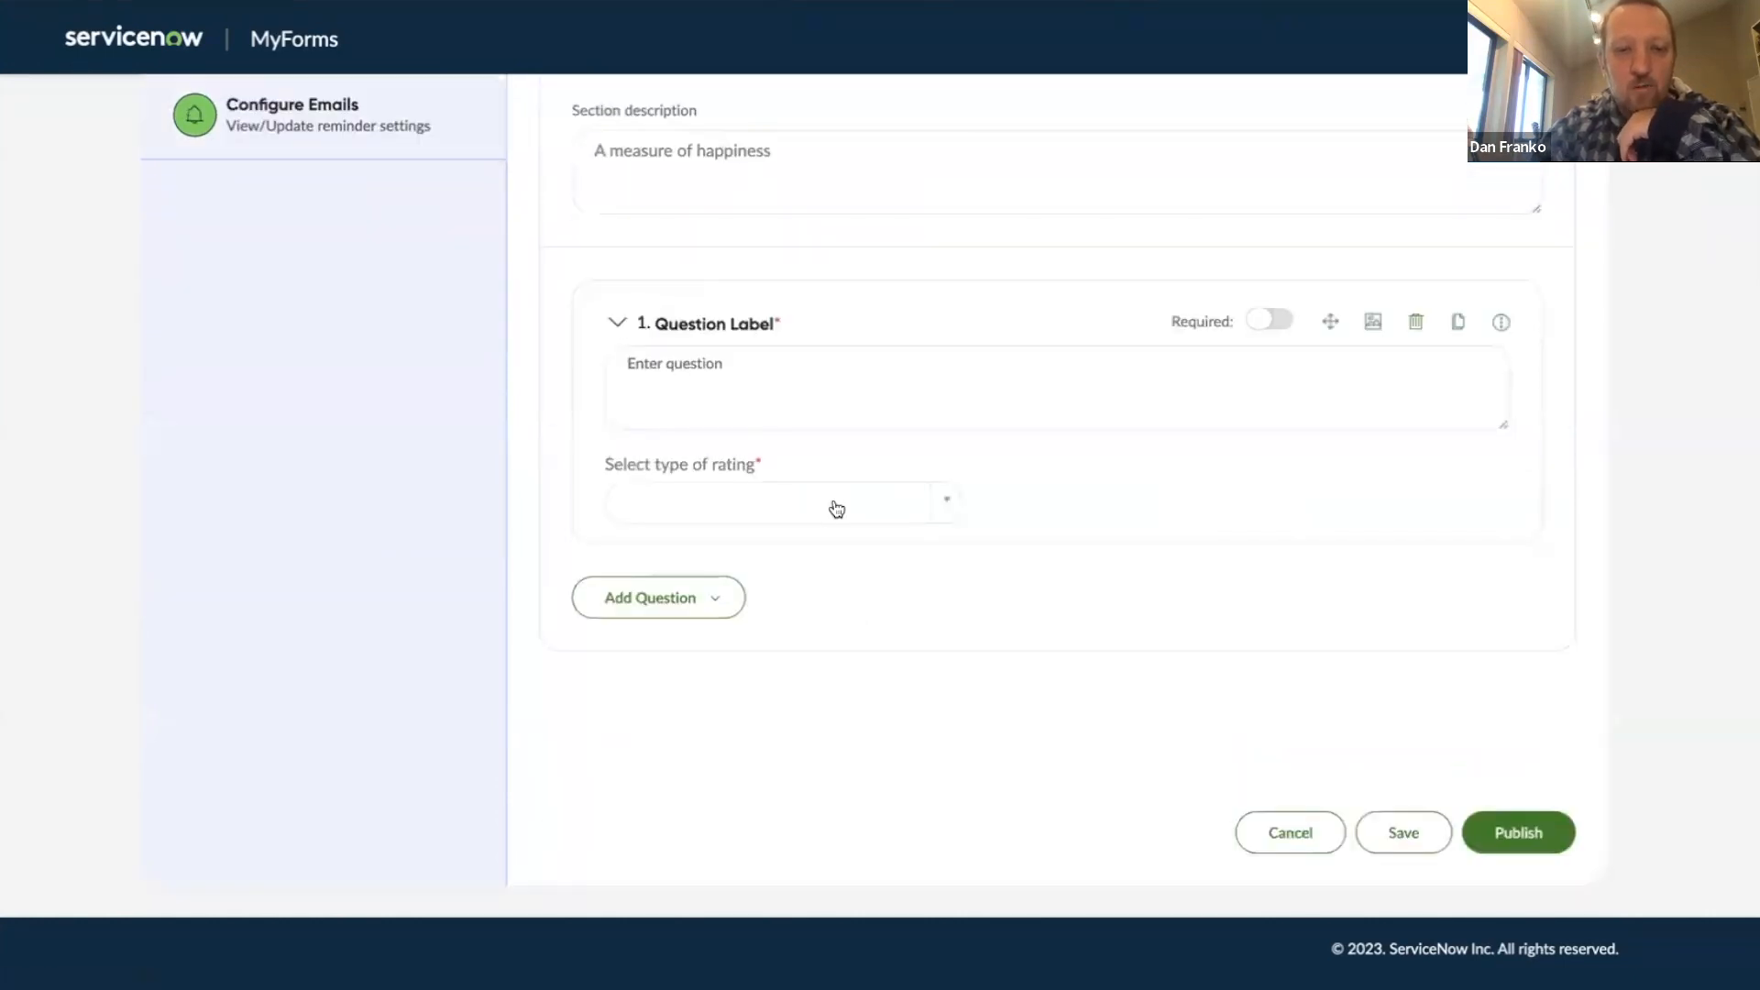
{"action": "left_click", "coordinate": [946, 501]}
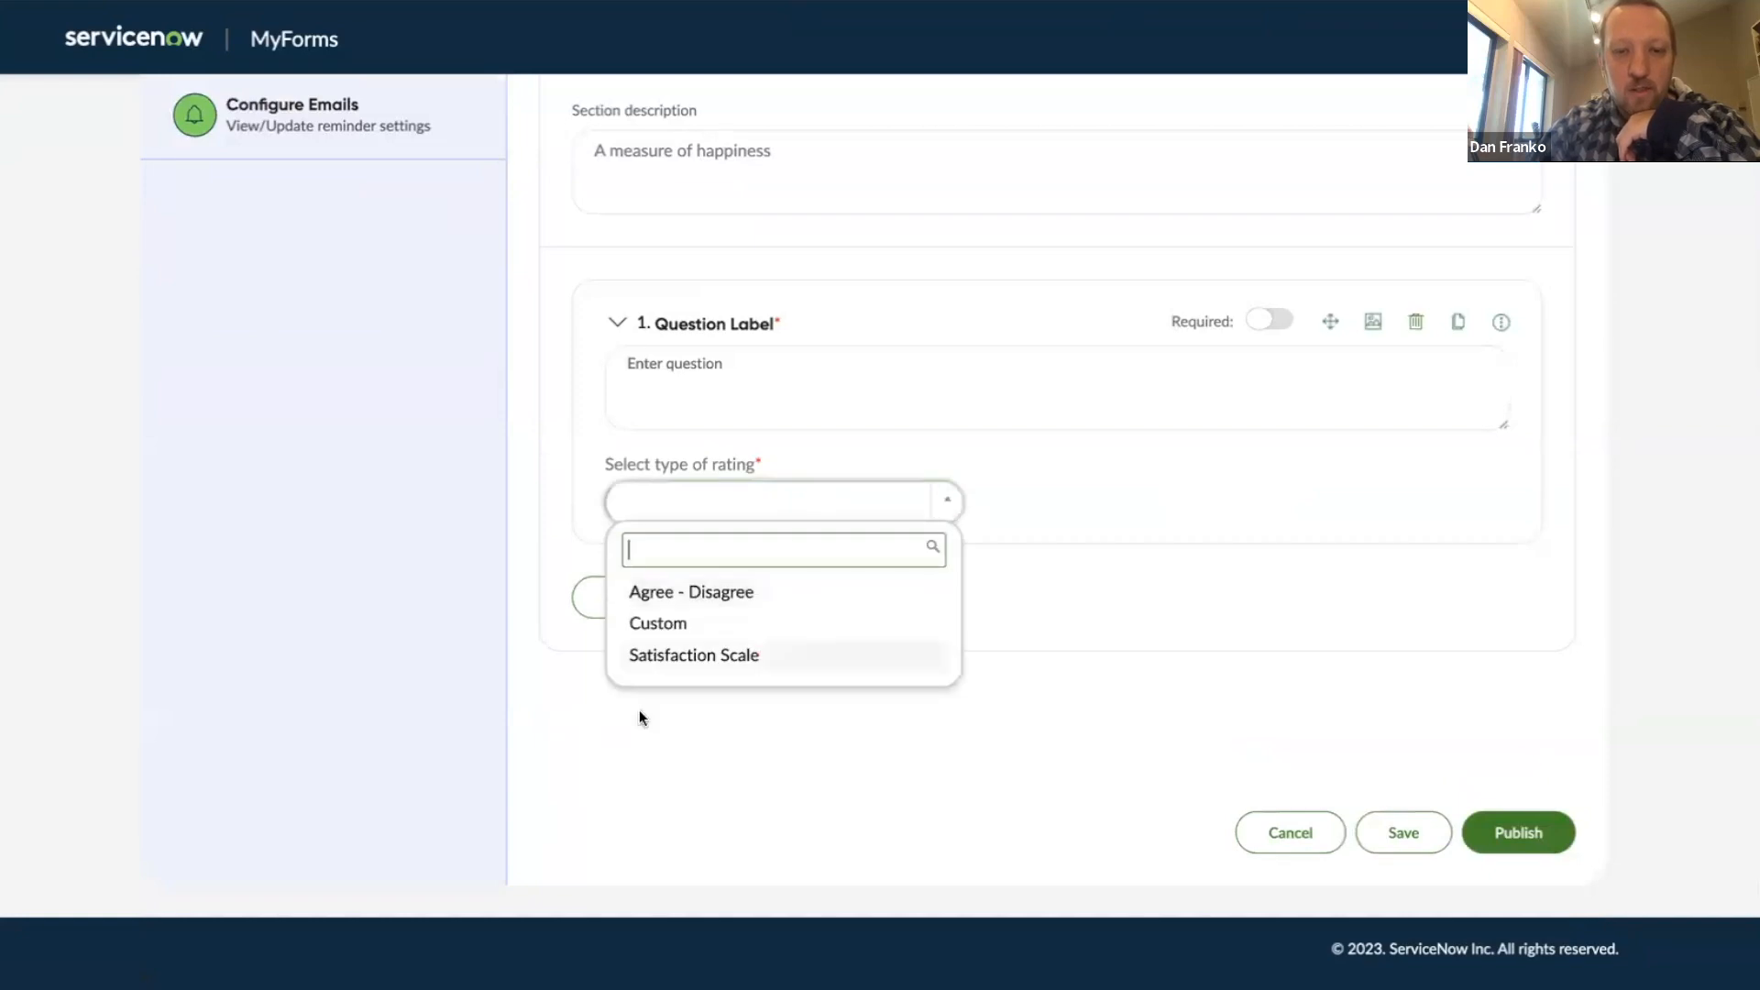
{"action": "left_click", "coordinate": [683, 627]}
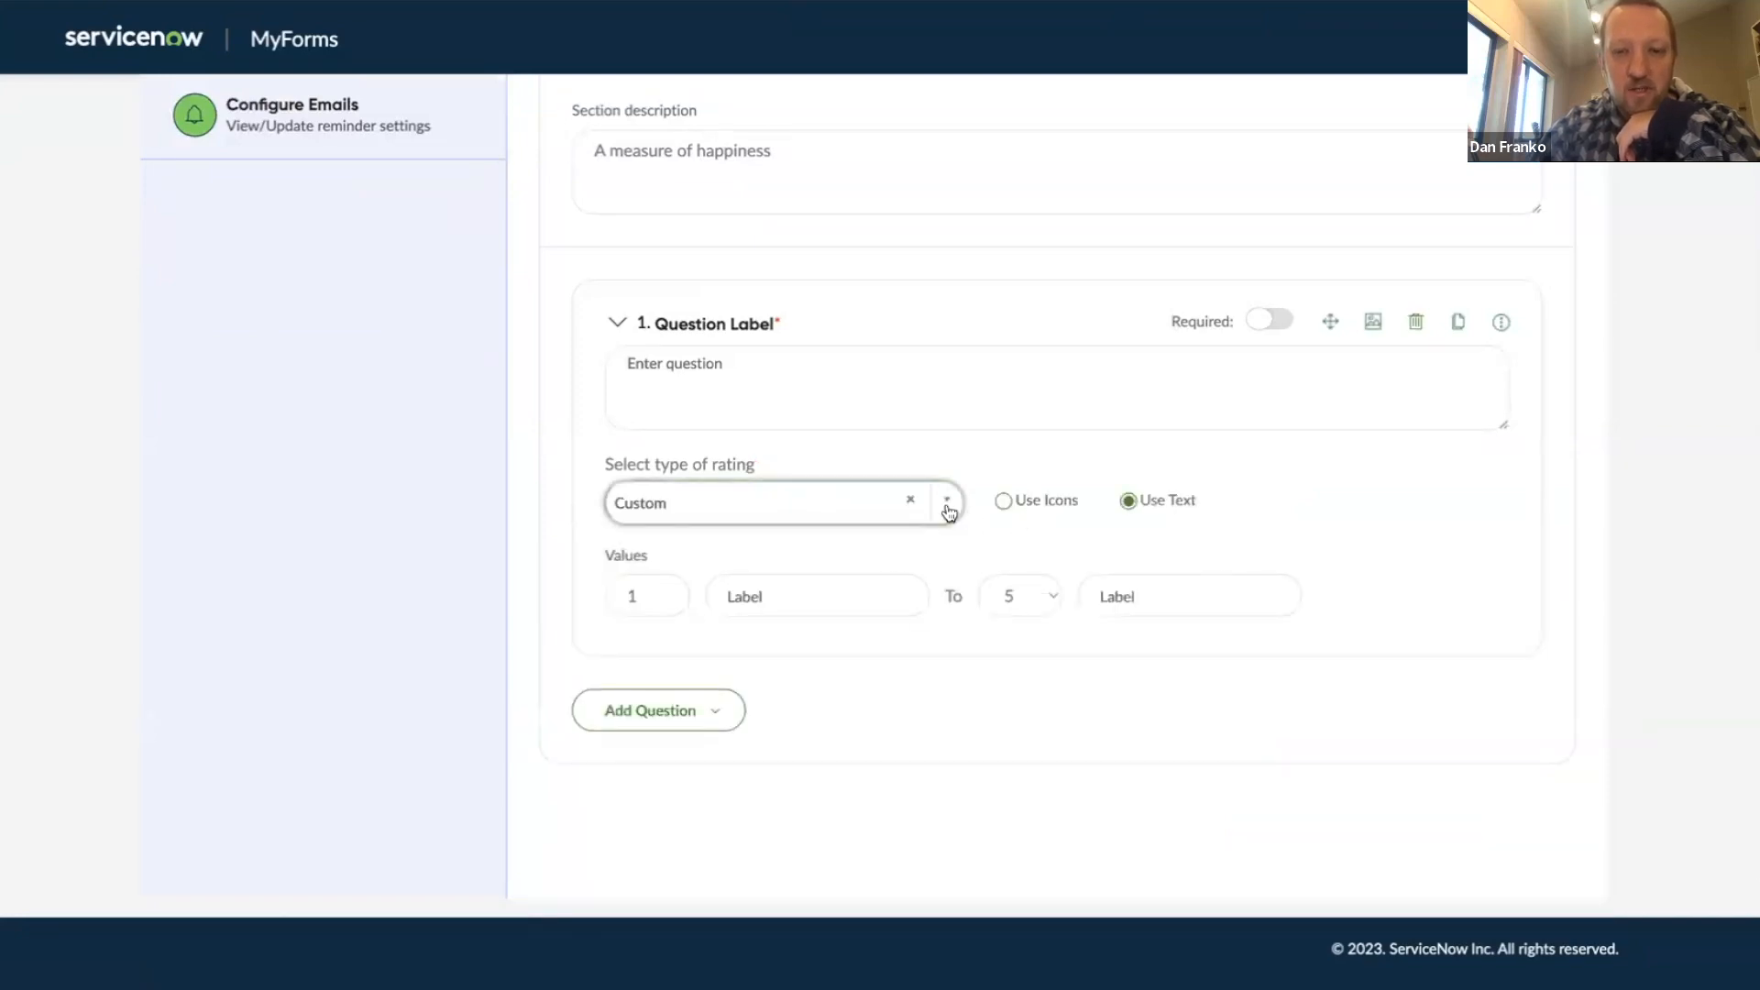
{"action": "left_click", "coordinate": [1003, 500]}
{"action": "scroll", "coordinate": [742, 380], "scroll_direction": "up", "scroll_amount": 1}
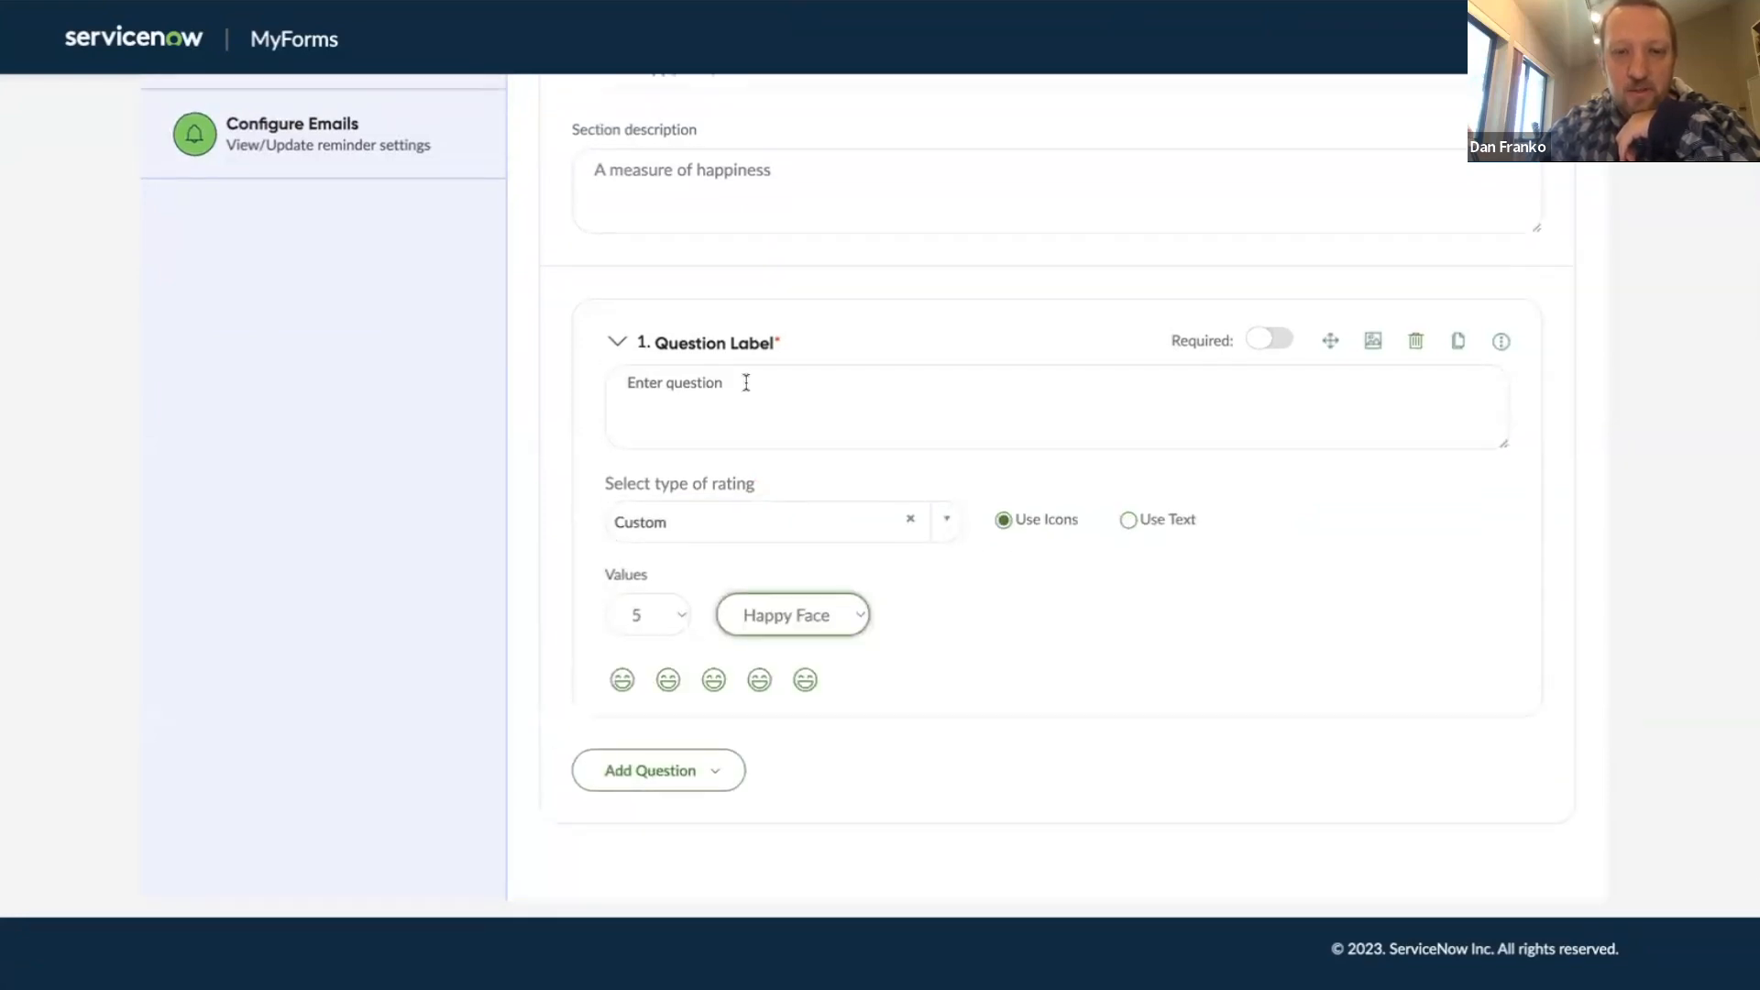
Step: Enter "How happy are you/" as the text of the rating question
{"action": "left_click", "coordinate": [743, 370]}
{"action": "type", "text": "How happ"}
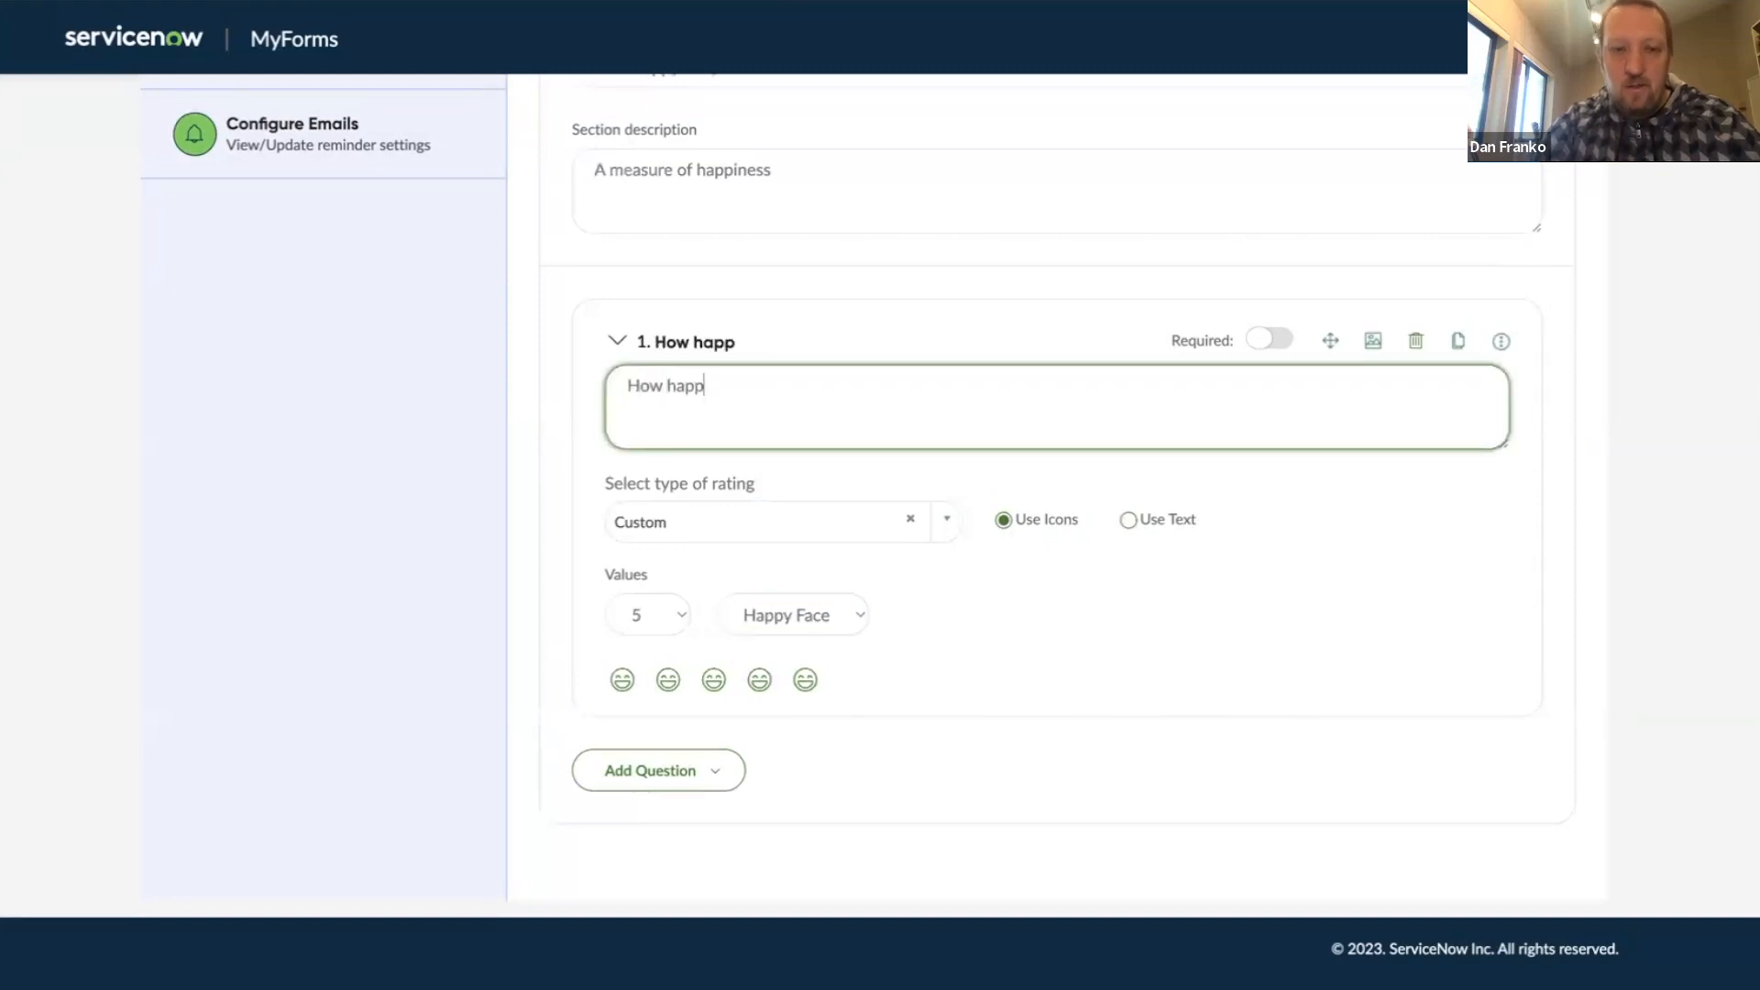
{"action": "type", "text": "y are you/"}
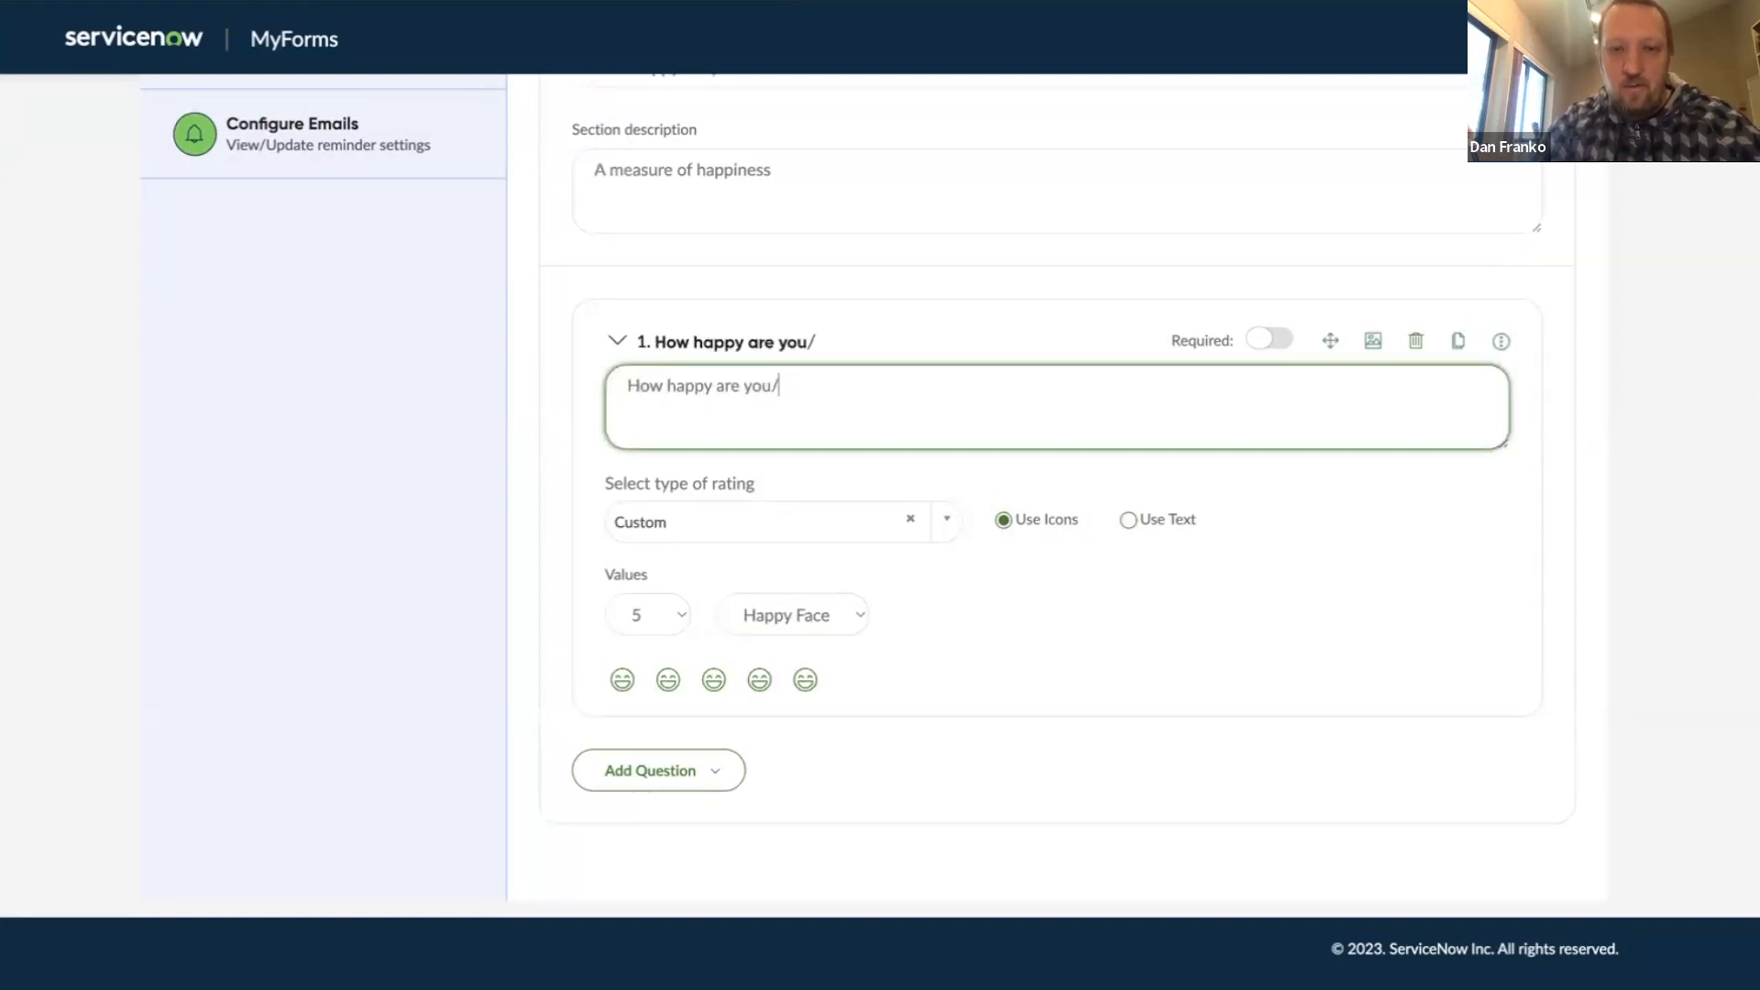
Step: Review the rating question's type and icon choices, and try a 4-value scale before restoring 5 values
{"action": "left_click", "coordinate": [782, 531]}
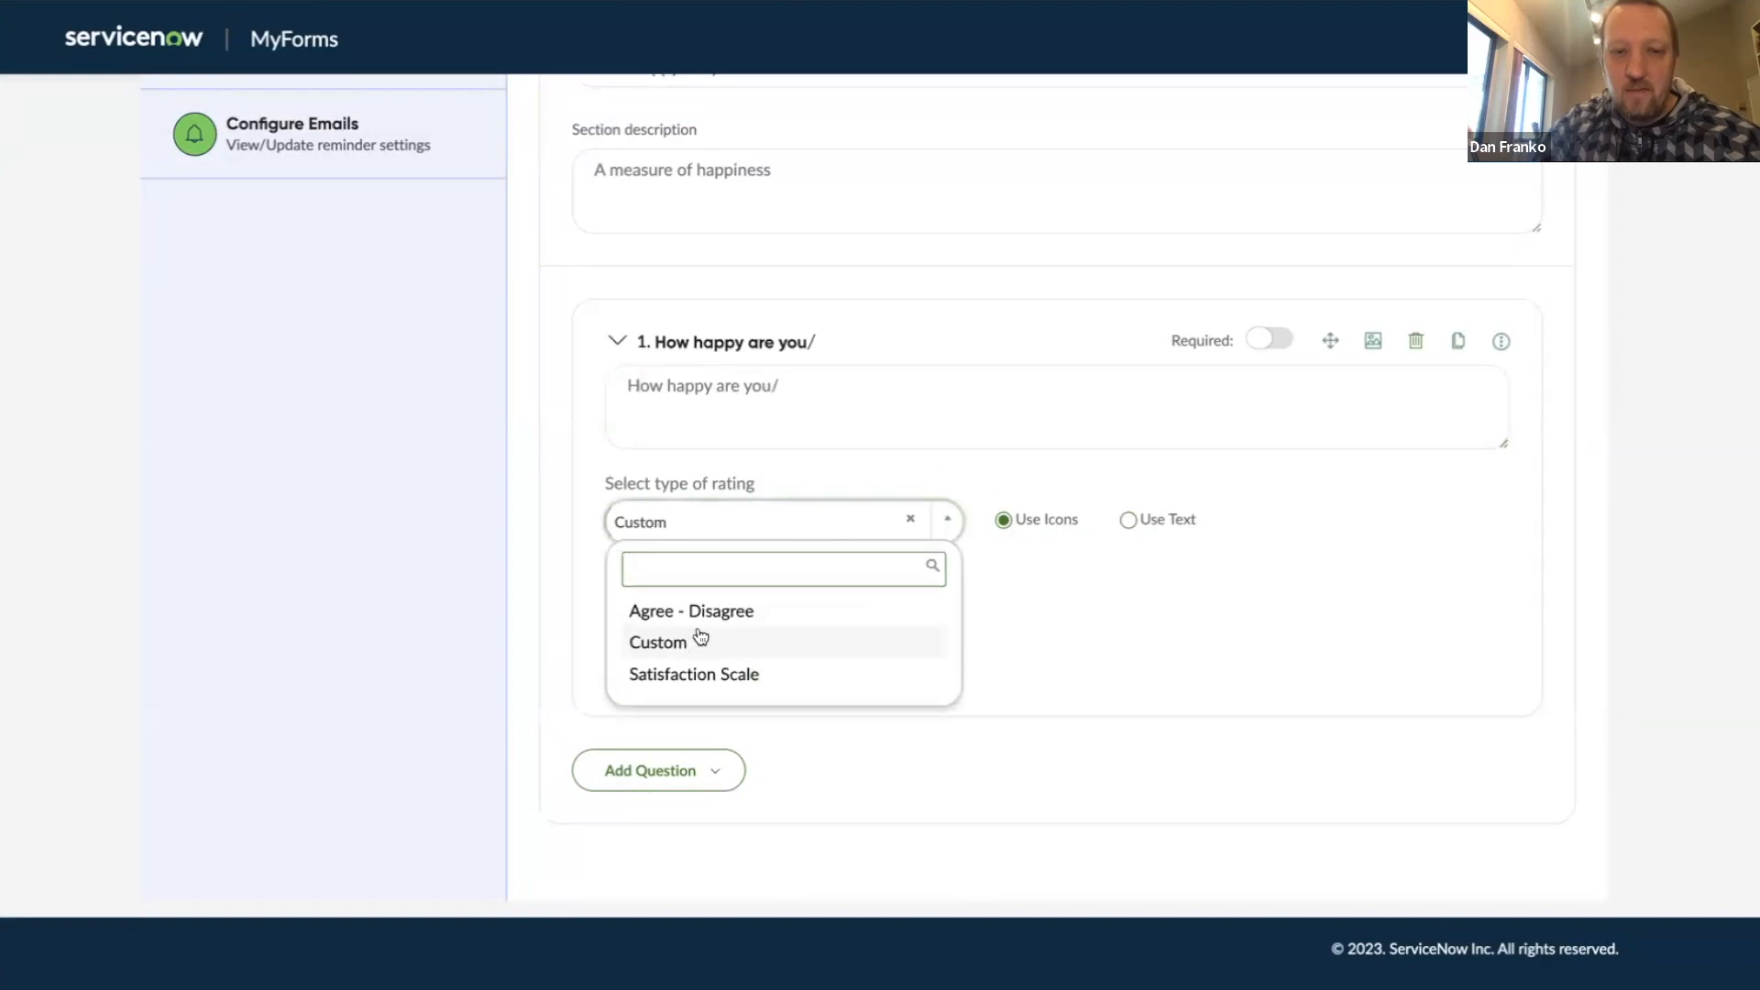
{"action": "left_click", "coordinate": [685, 645]}
{"action": "left_click", "coordinate": [796, 617]}
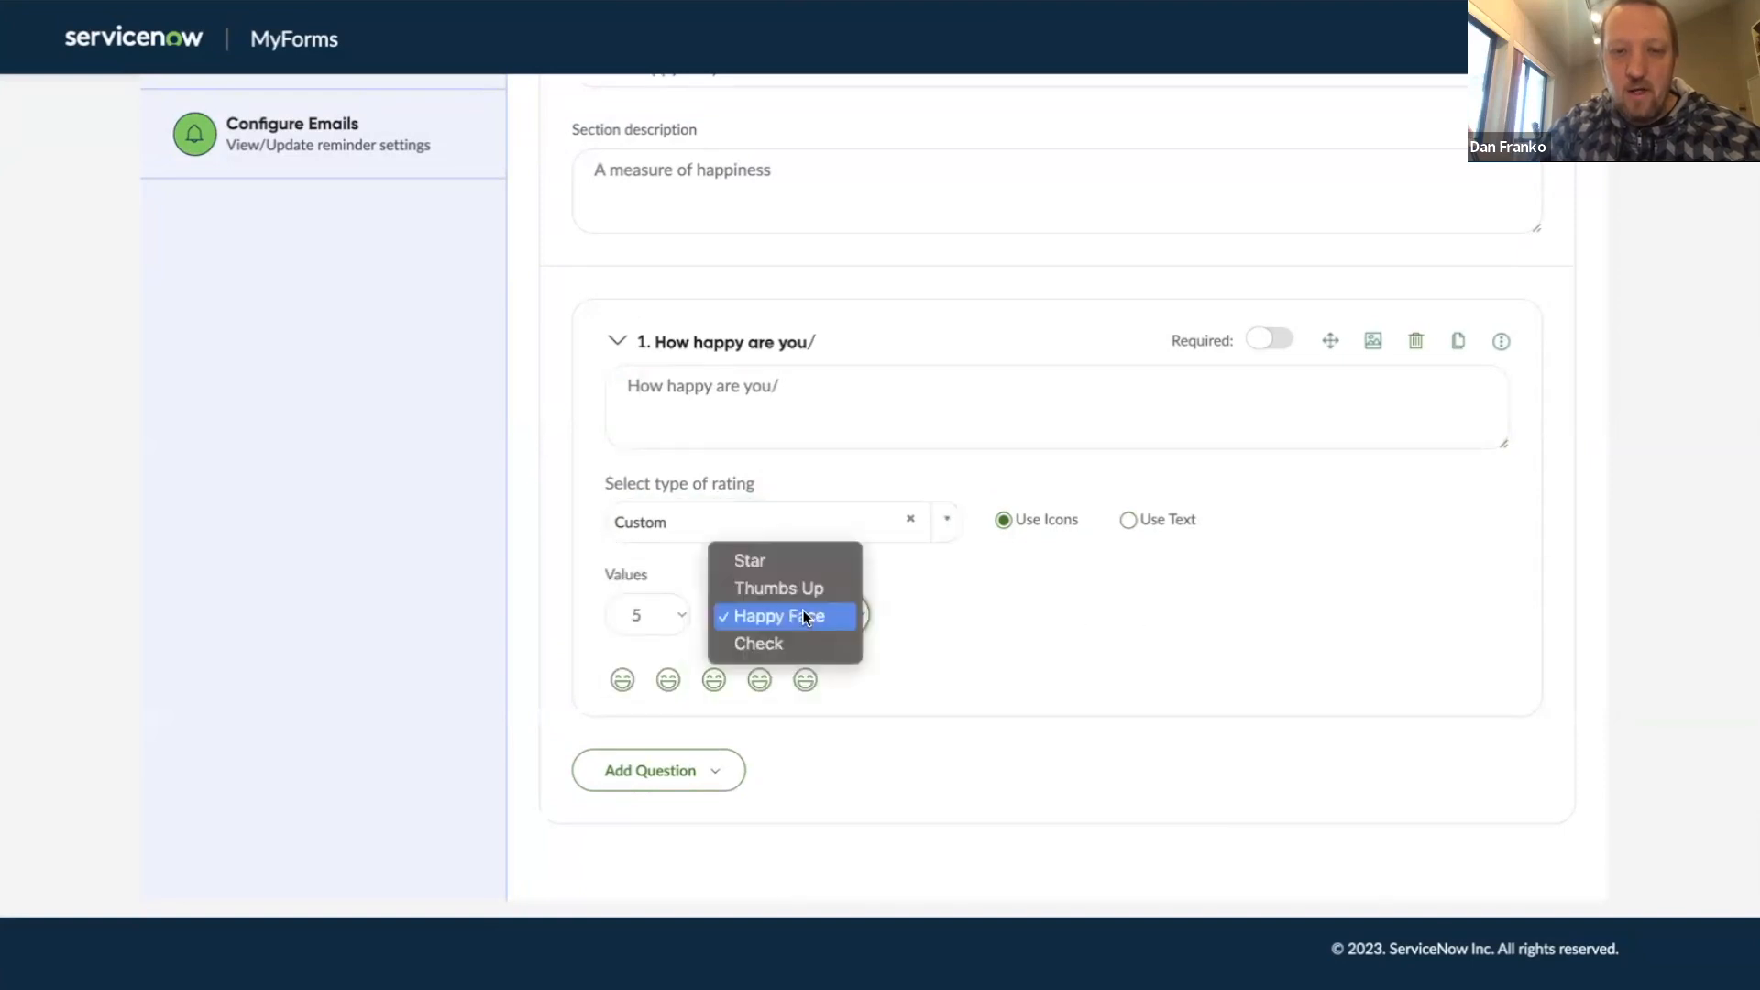
{"action": "left_click", "coordinate": [662, 612]}
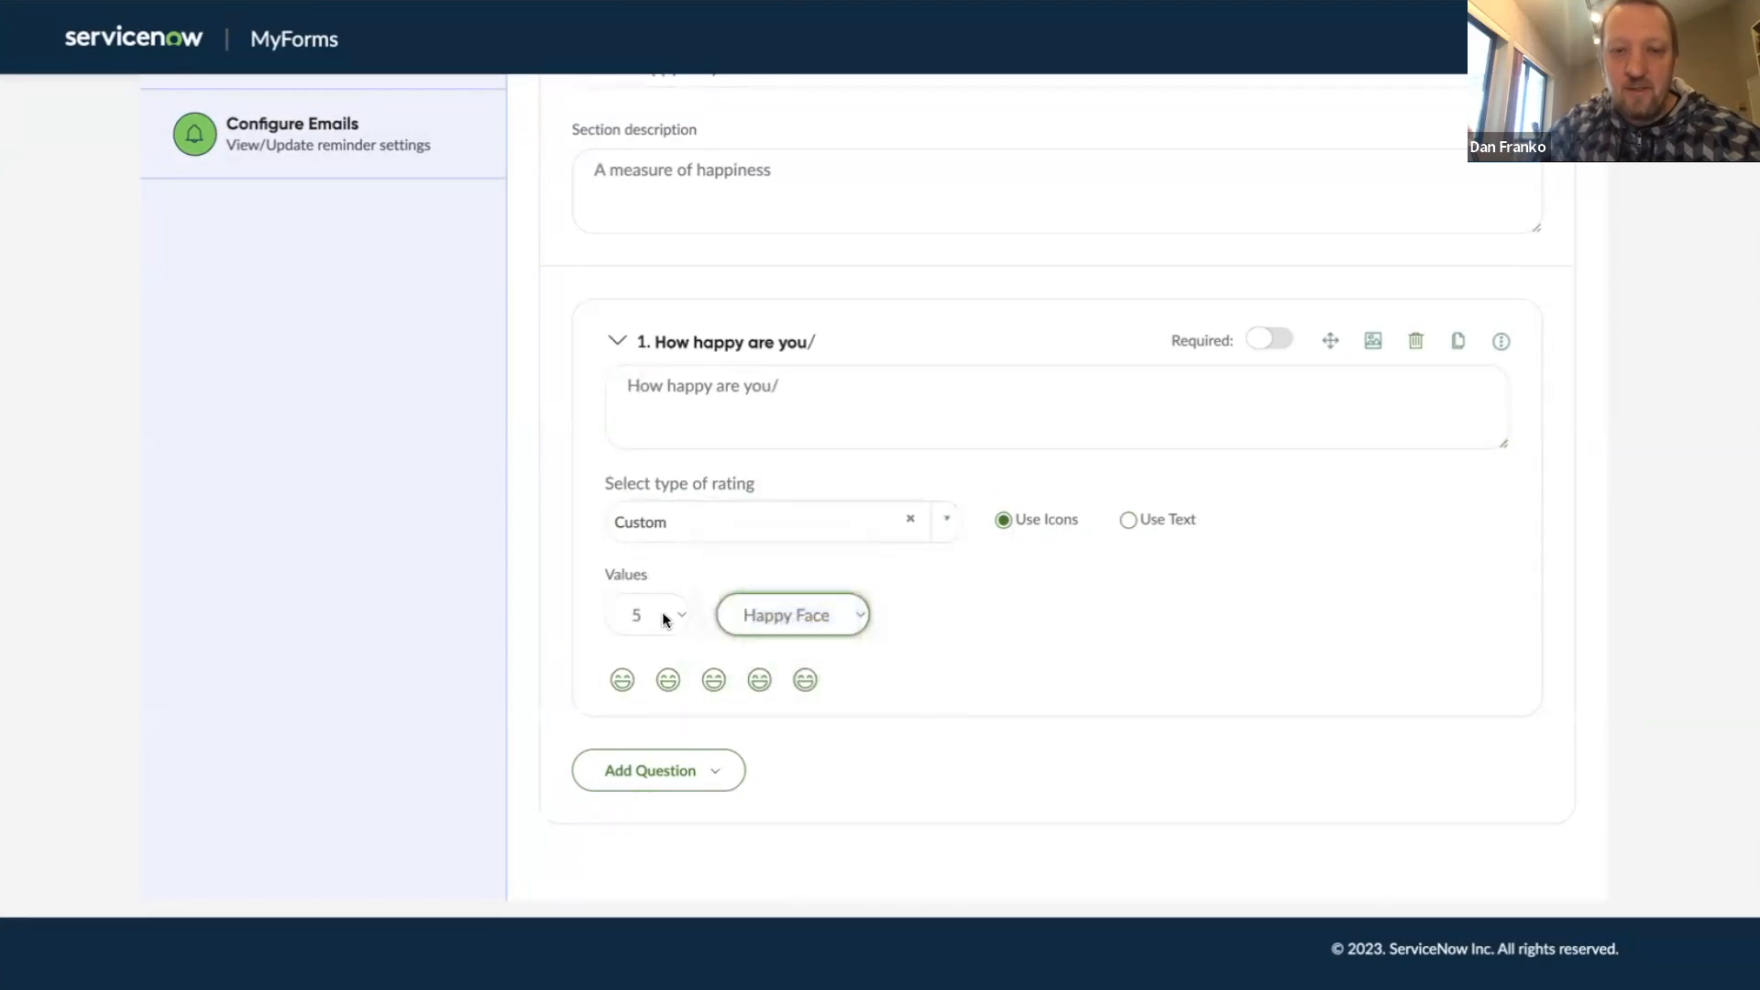
{"action": "left_click", "coordinate": [662, 612]}
{"action": "left_click", "coordinate": [647, 589]}
{"action": "left_click", "coordinate": [658, 614]}
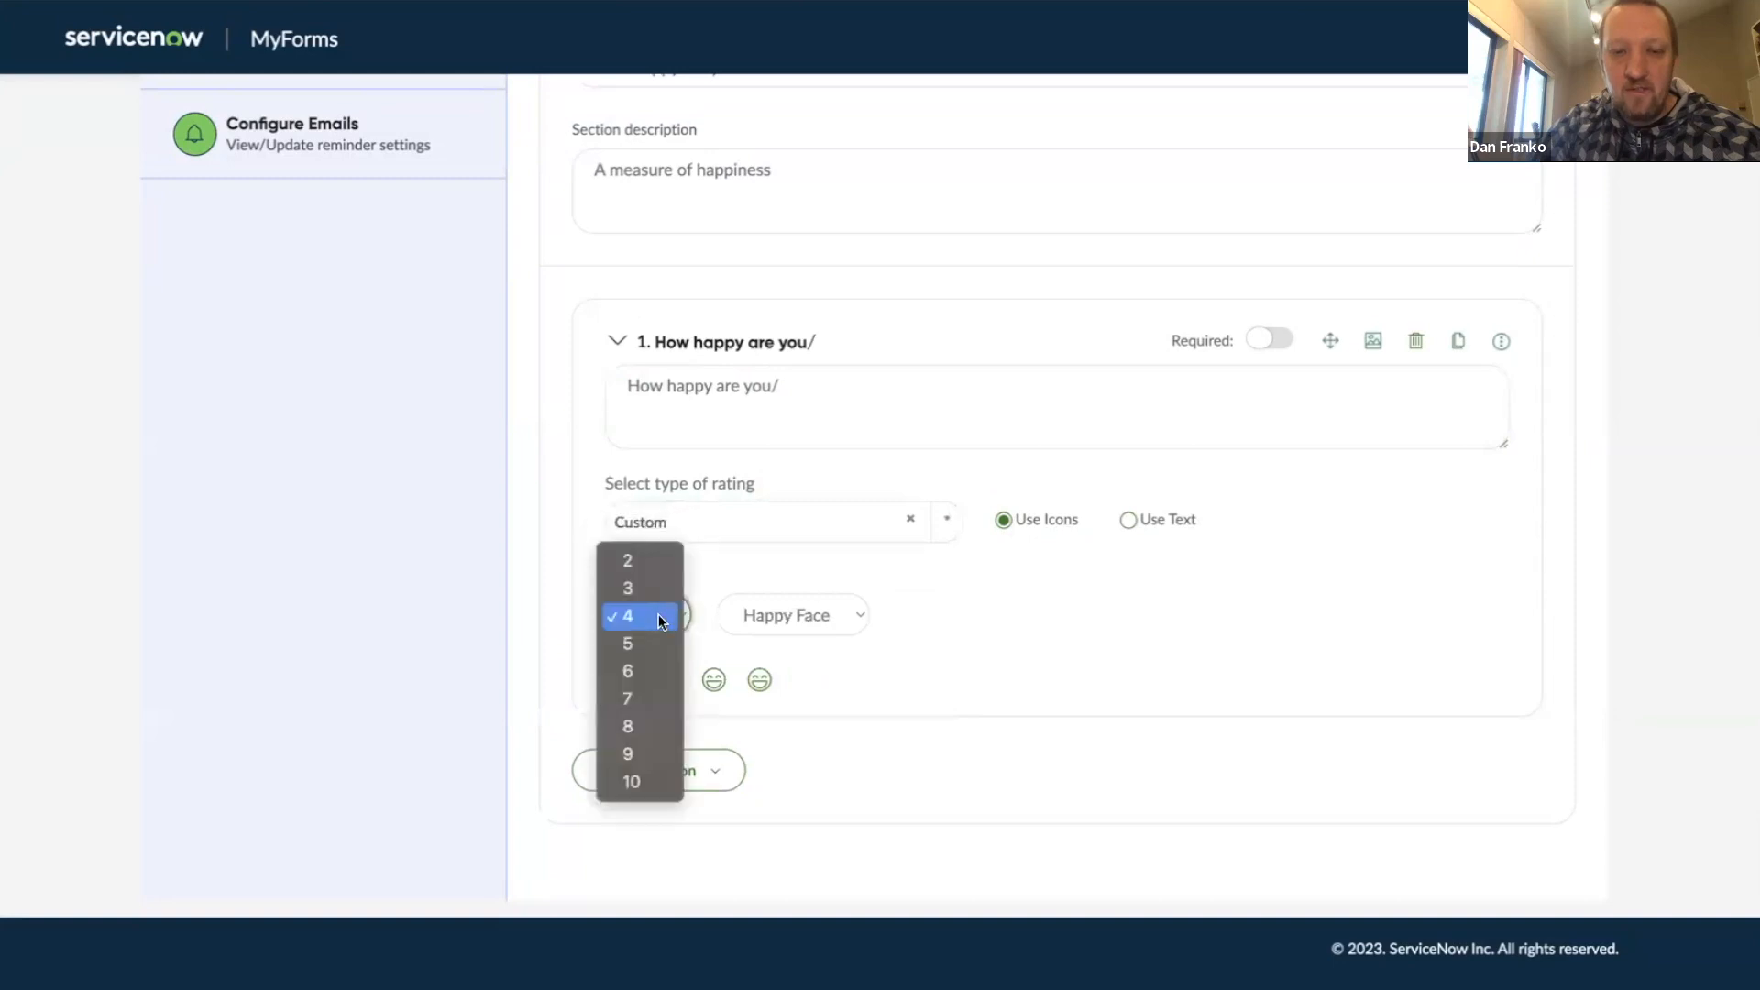
{"action": "left_click", "coordinate": [641, 642]}
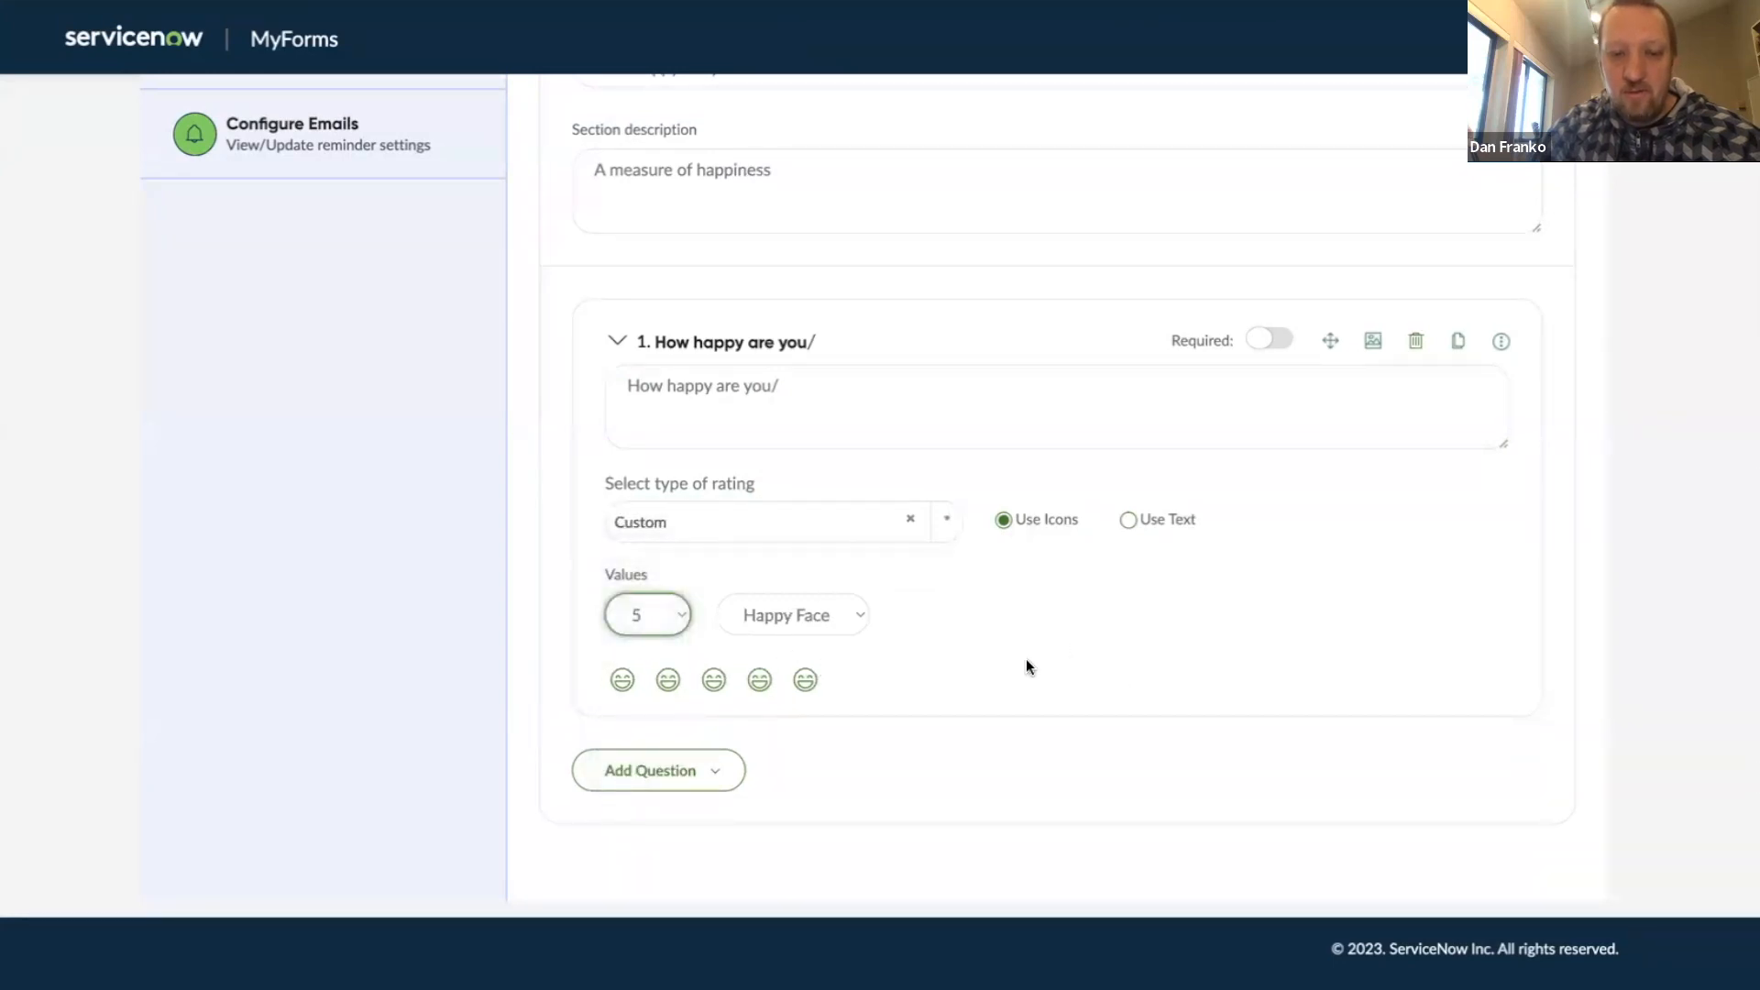
Step: Make the "How happy are you/" question required and attach the dragon picture to it
{"action": "scroll", "coordinate": [1026, 658], "scroll_direction": "down", "scroll_amount": 1}
{"action": "scroll", "coordinate": [1025, 658], "scroll_direction": "up", "scroll_amount": 1}
{"action": "left_click", "coordinate": [1259, 291]}
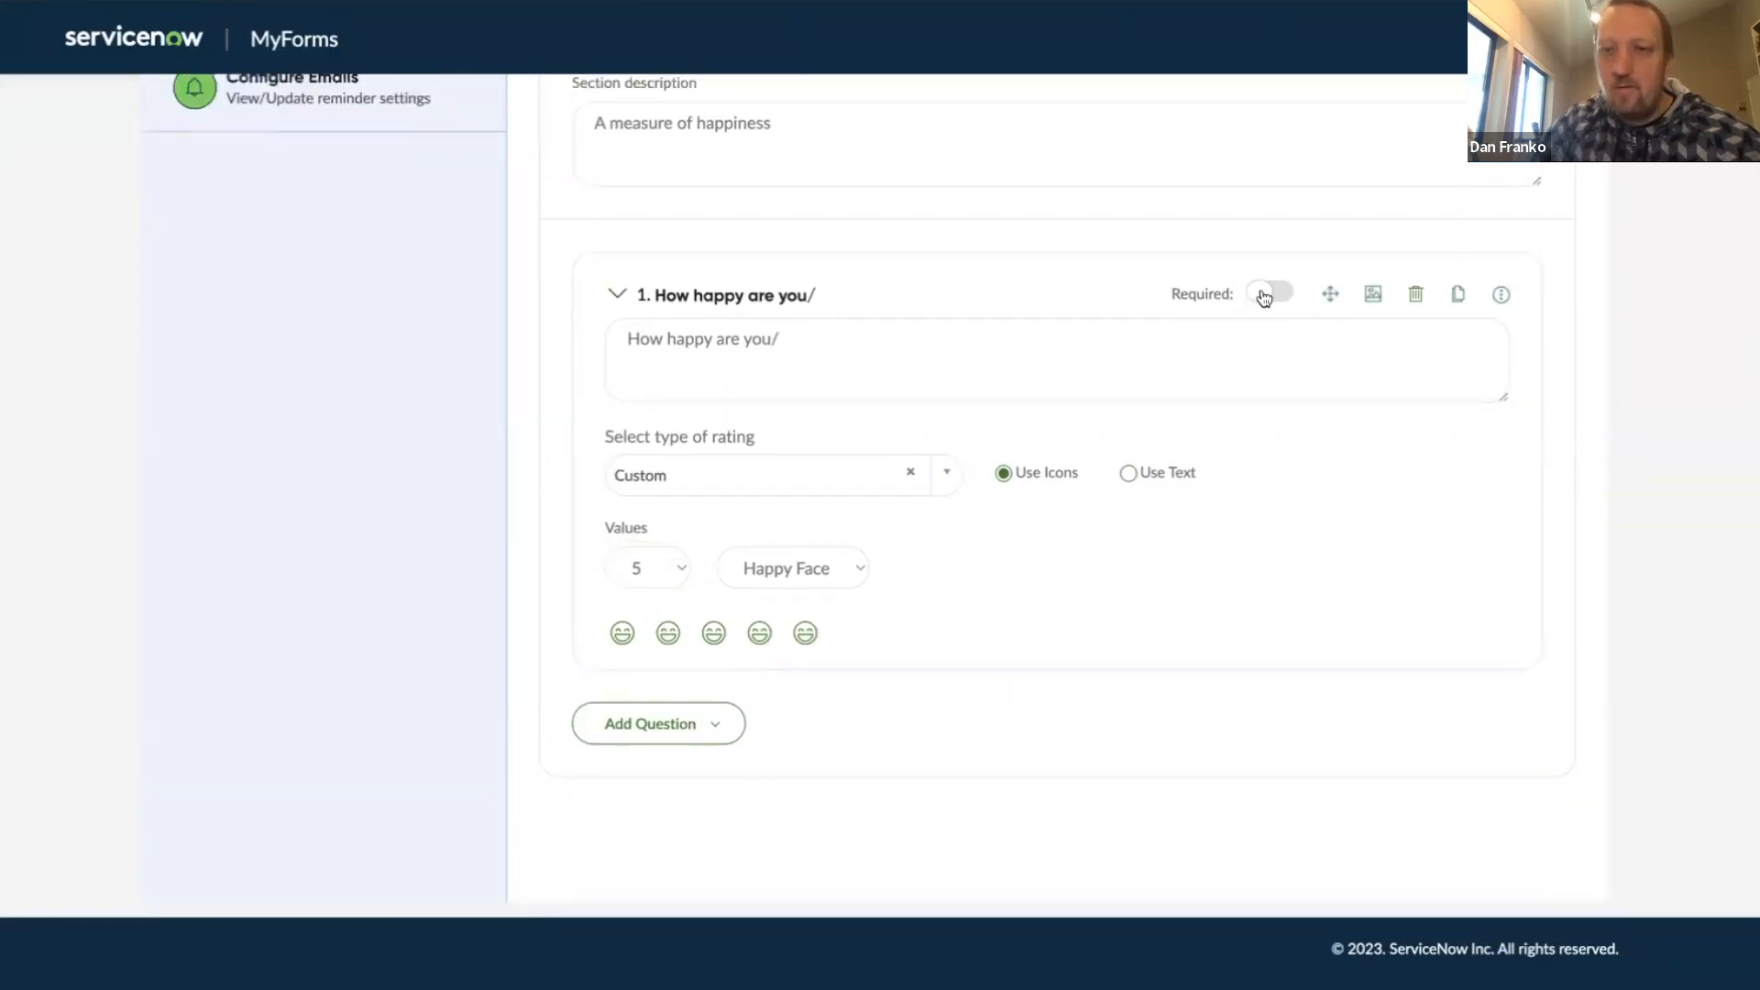
{"action": "left_click", "coordinate": [1262, 294]}
{"action": "left_click", "coordinate": [1373, 294]}
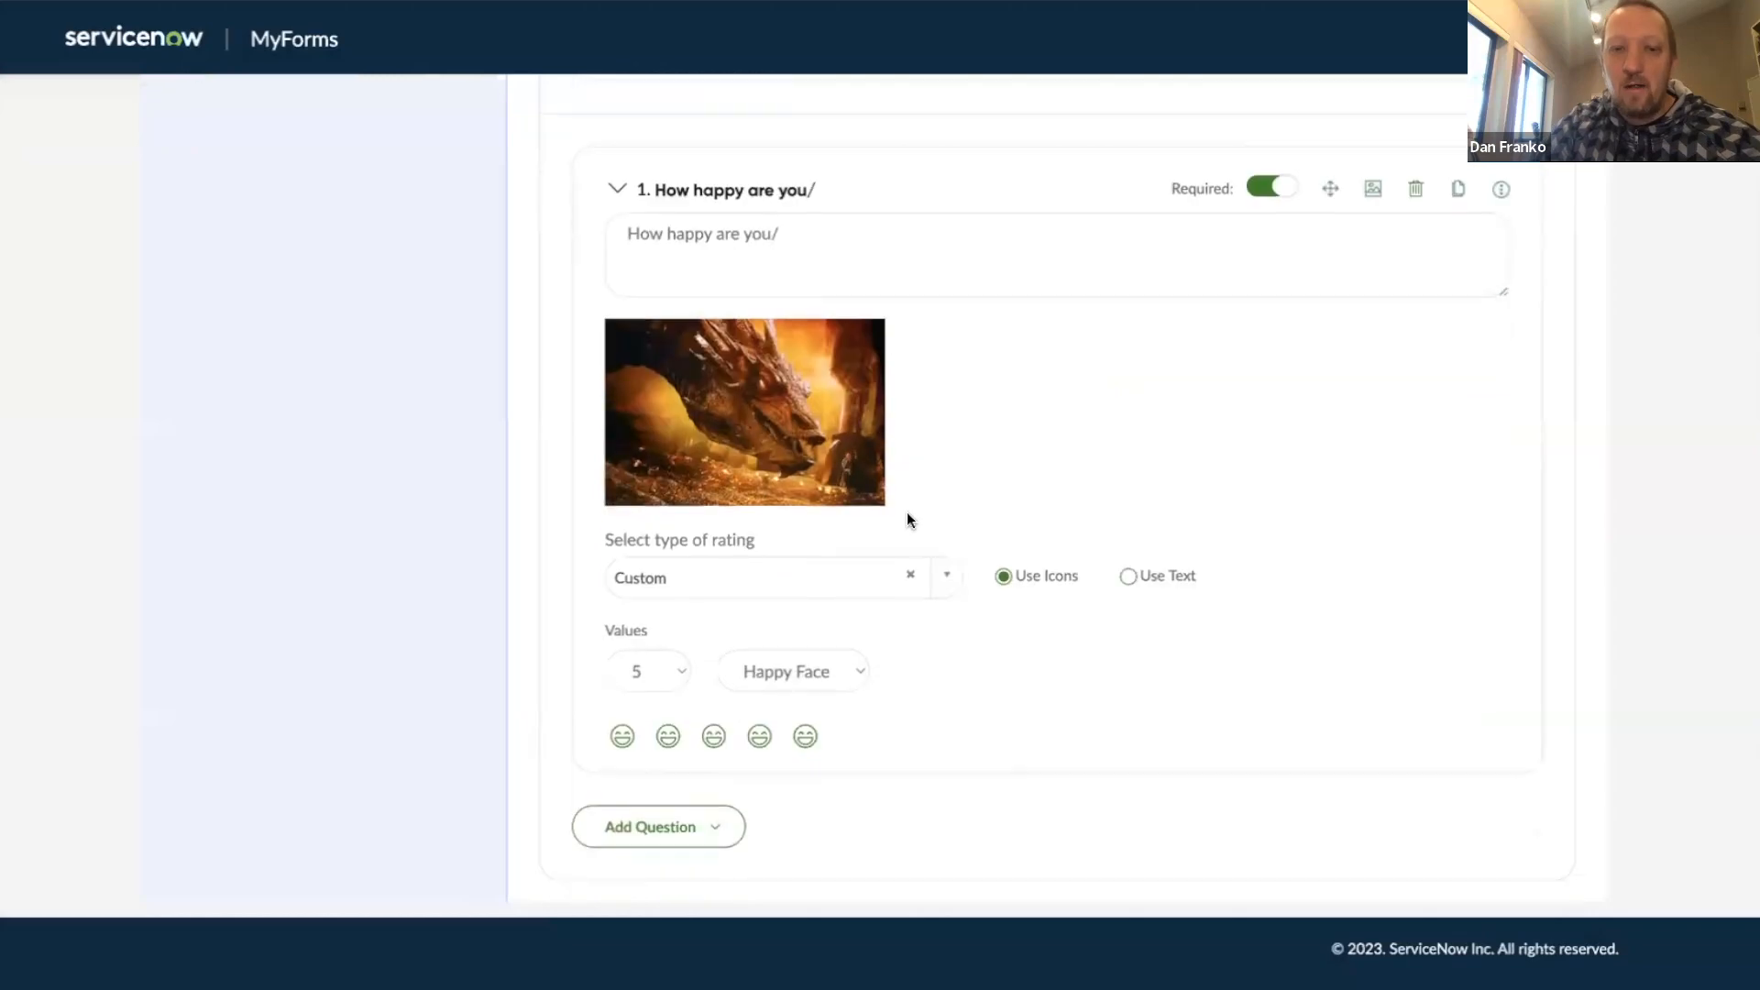
Step: Preview the form with its banner and rating question, and return to editing
{"action": "scroll", "coordinate": [907, 513], "scroll_direction": "down", "scroll_amount": 2}
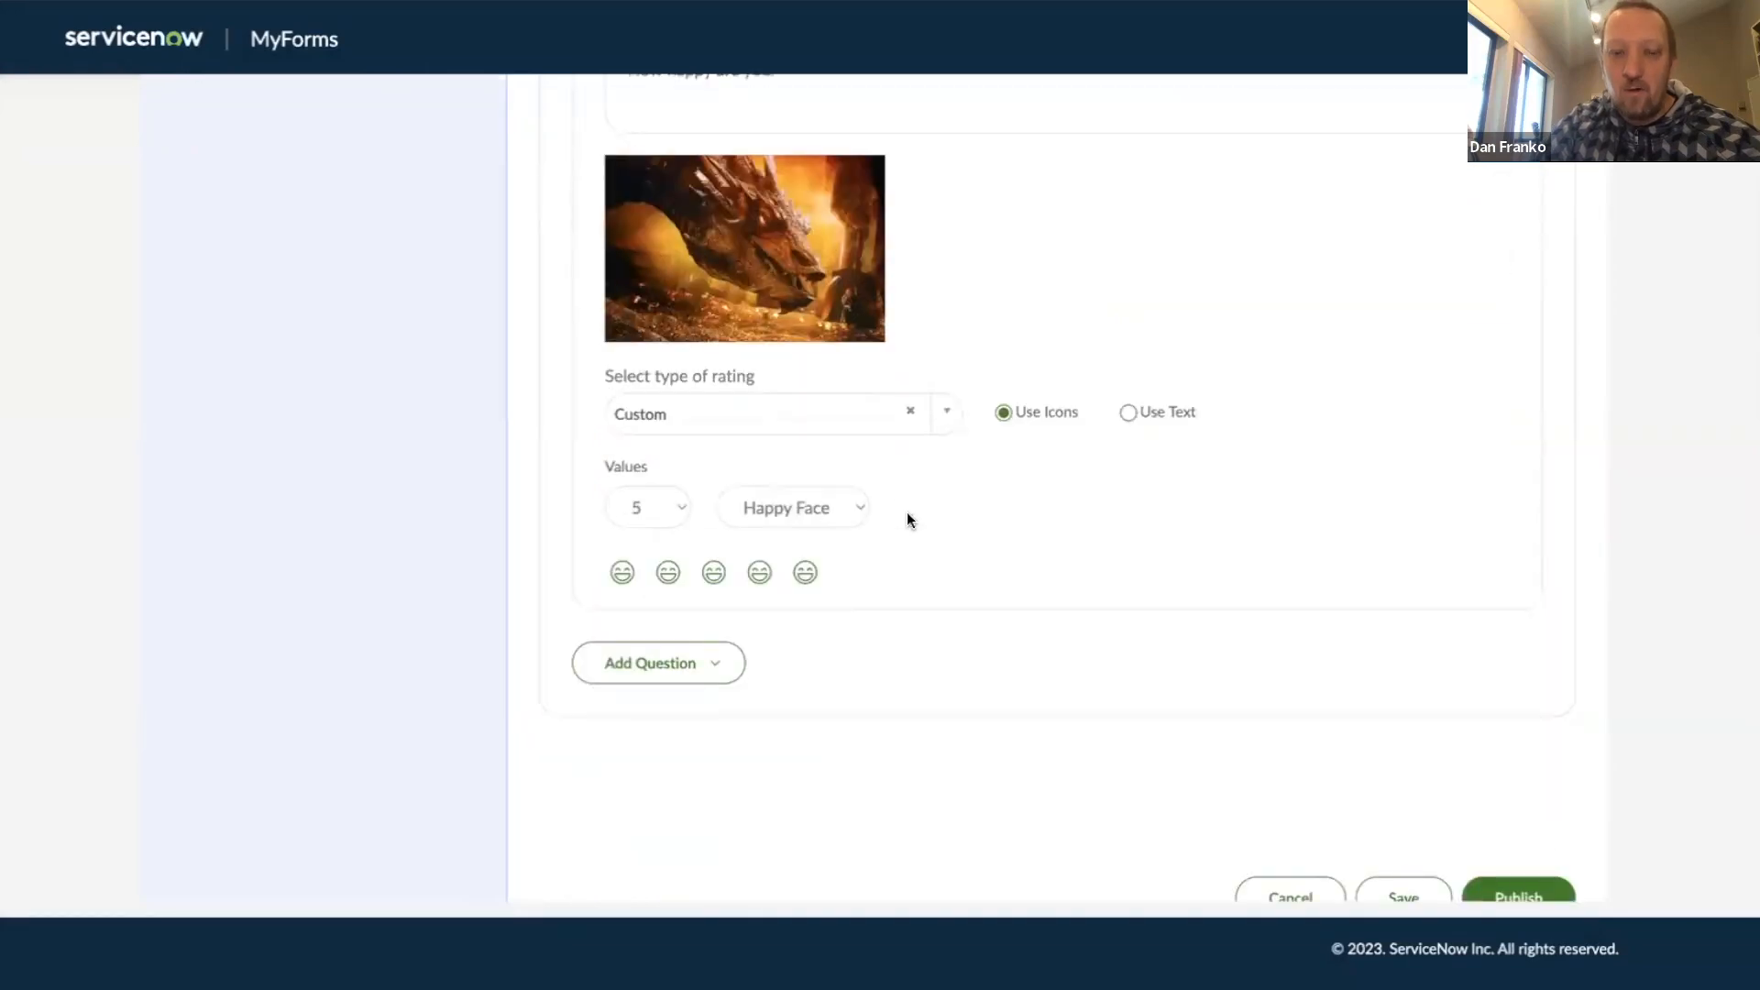
{"action": "scroll", "coordinate": [908, 513], "scroll_direction": "up", "scroll_amount": 8}
{"action": "left_click", "coordinate": [1356, 156]}
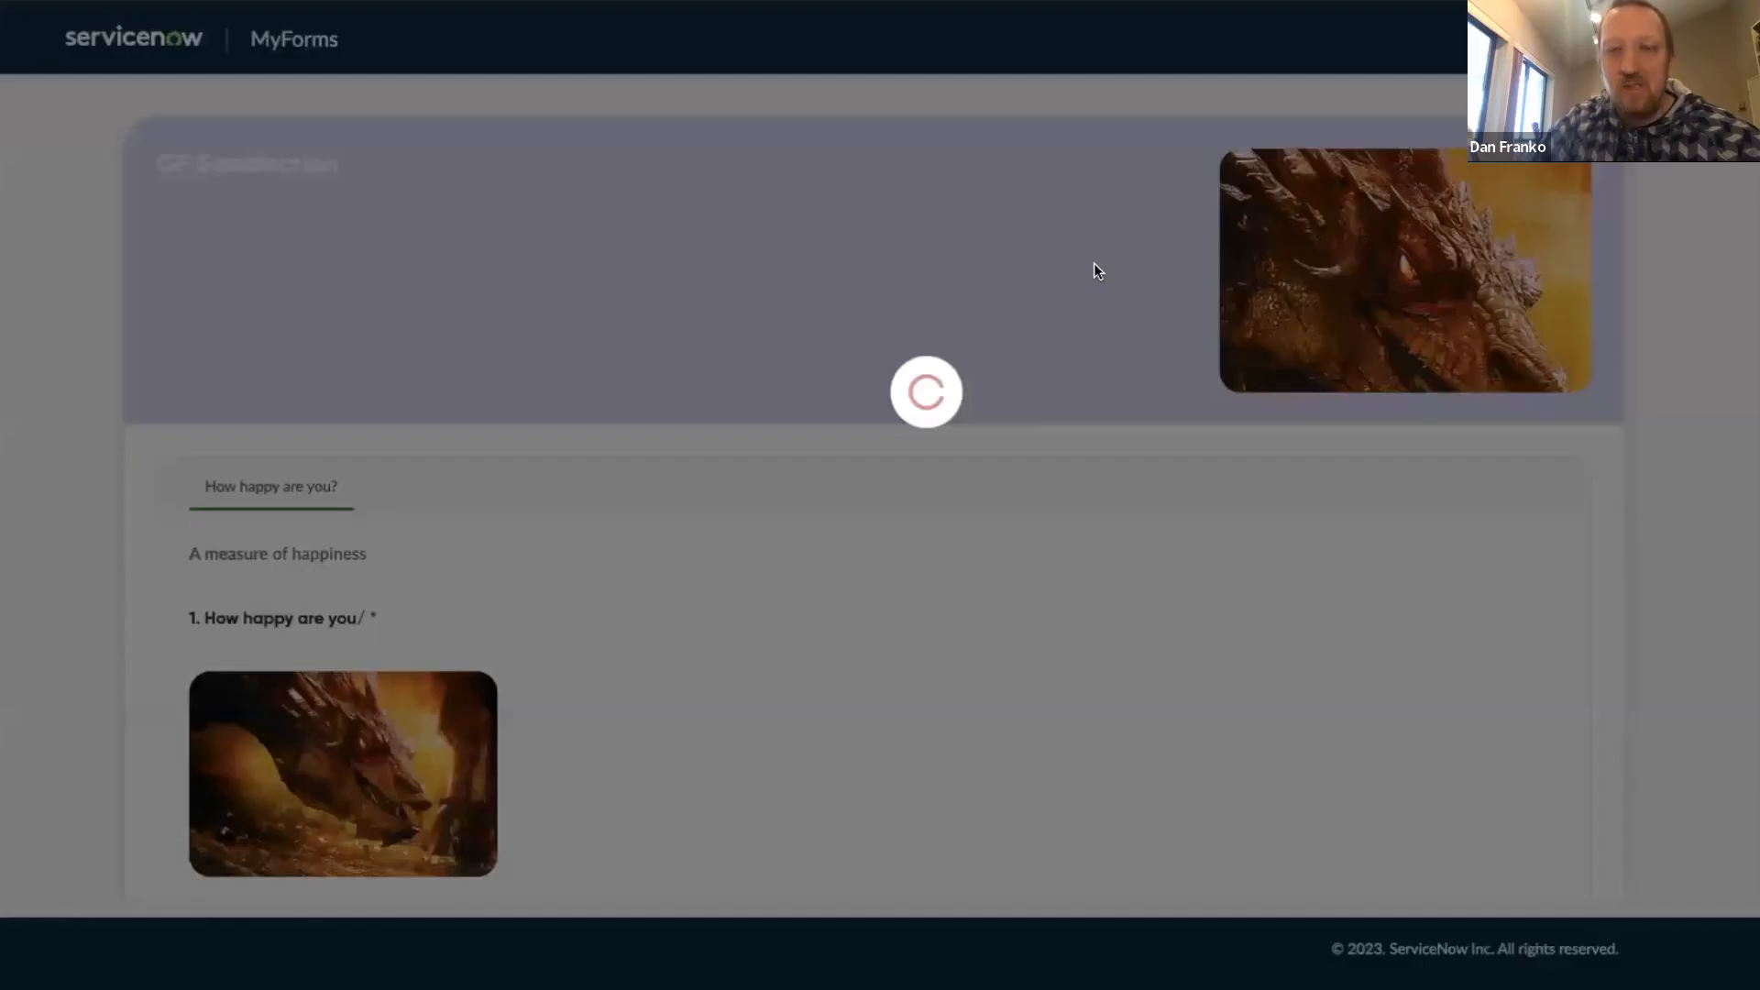
{"action": "scroll", "coordinate": [806, 510], "scroll_direction": "down", "scroll_amount": 3}
{"action": "scroll", "coordinate": [804, 511], "scroll_direction": "up", "scroll_amount": 3}
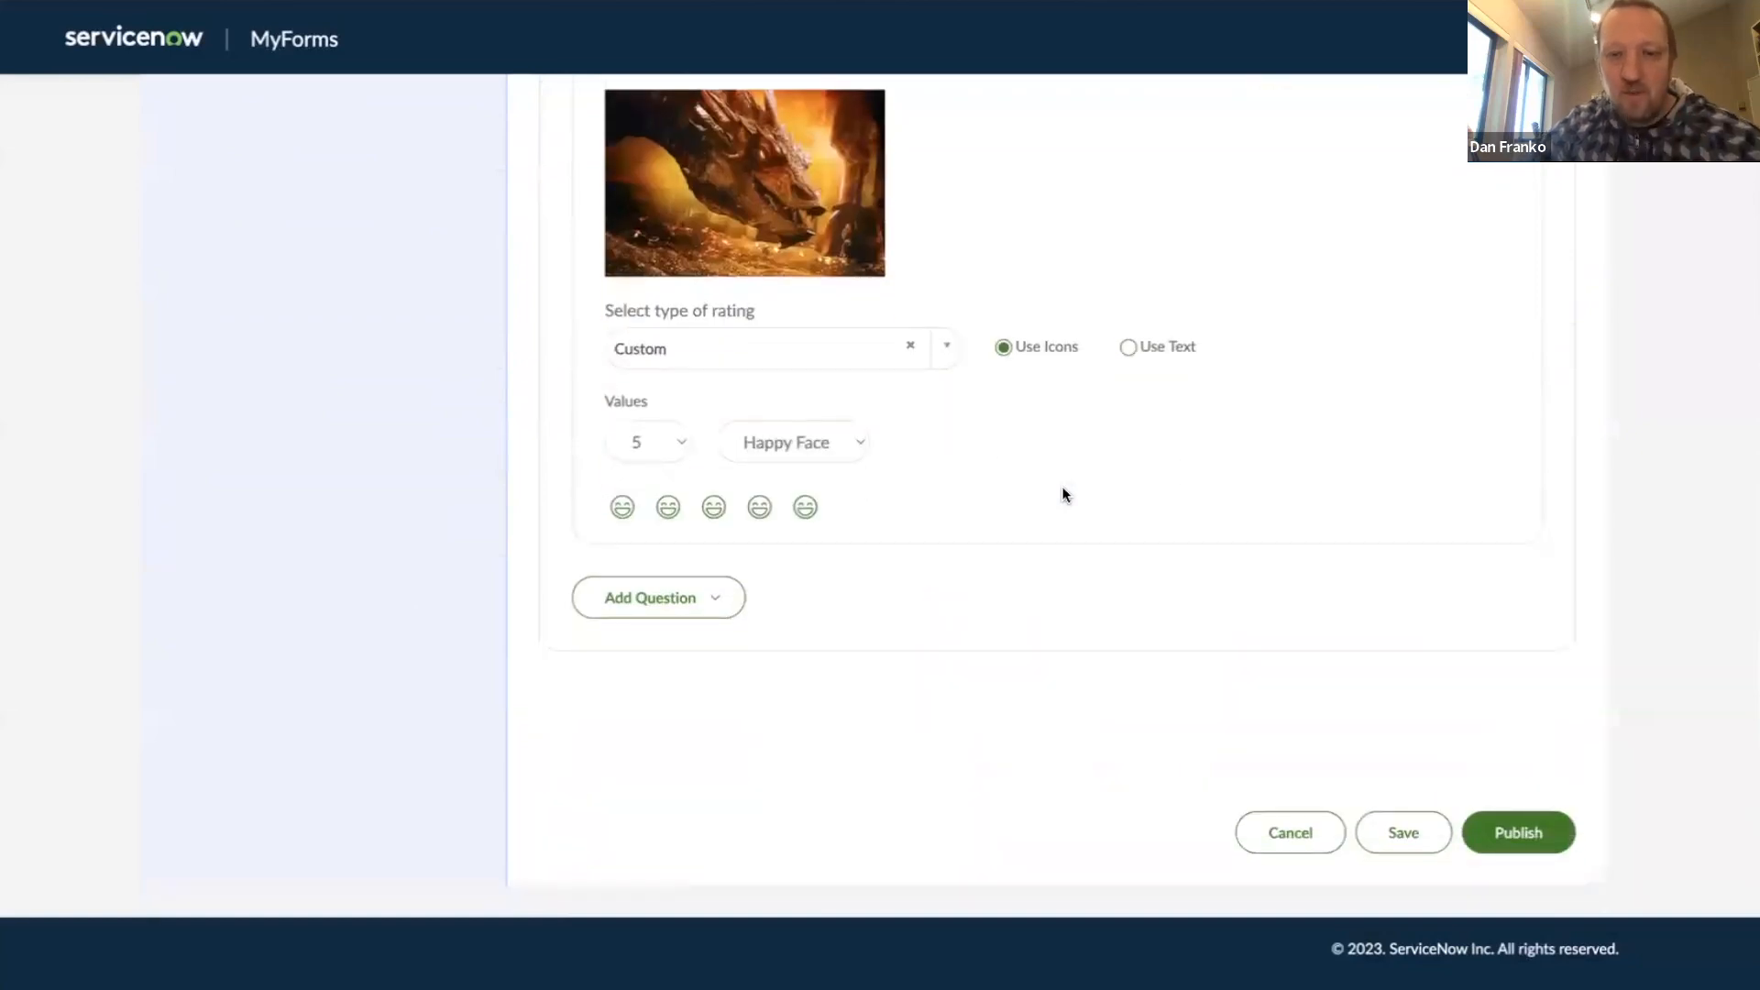
Step: Add a second section titled "Comments" with the description "Anything else you'd like to say?"
{"action": "scroll", "coordinate": [1061, 488], "scroll_direction": "up", "scroll_amount": 4}
{"action": "scroll", "coordinate": [1062, 488], "scroll_direction": "up", "scroll_amount": 5}
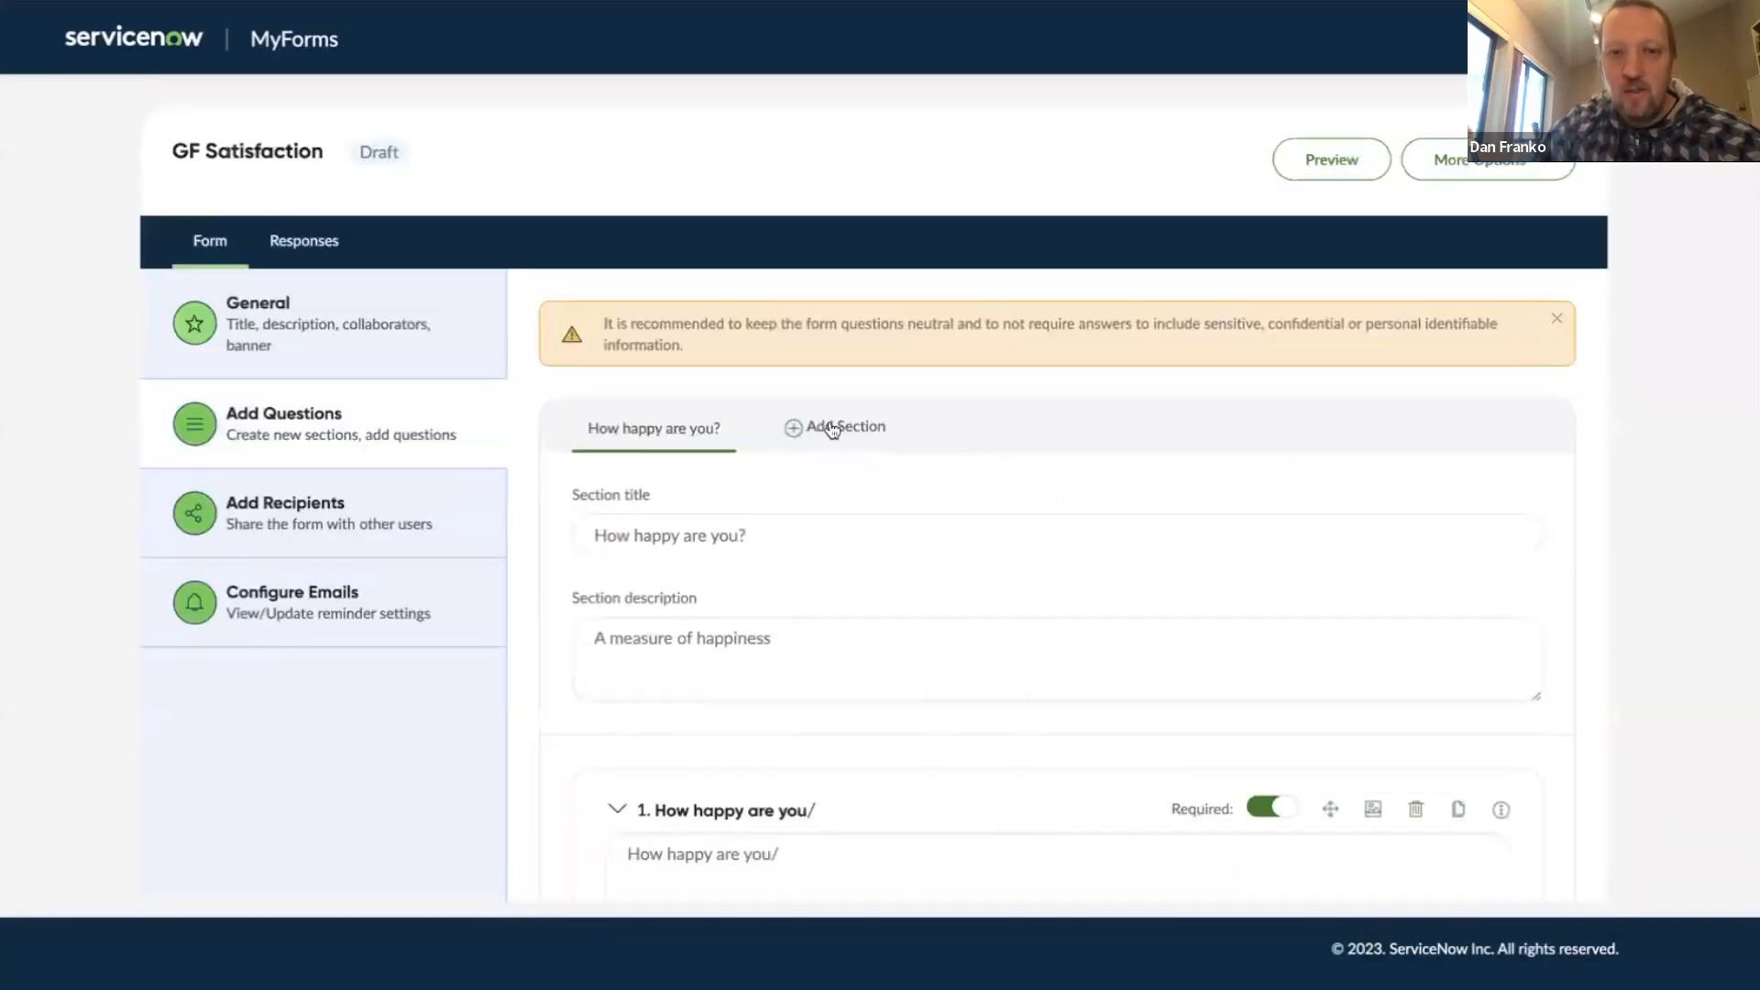
{"action": "left_click", "coordinate": [799, 429]}
{"action": "left_click", "coordinate": [735, 534]}
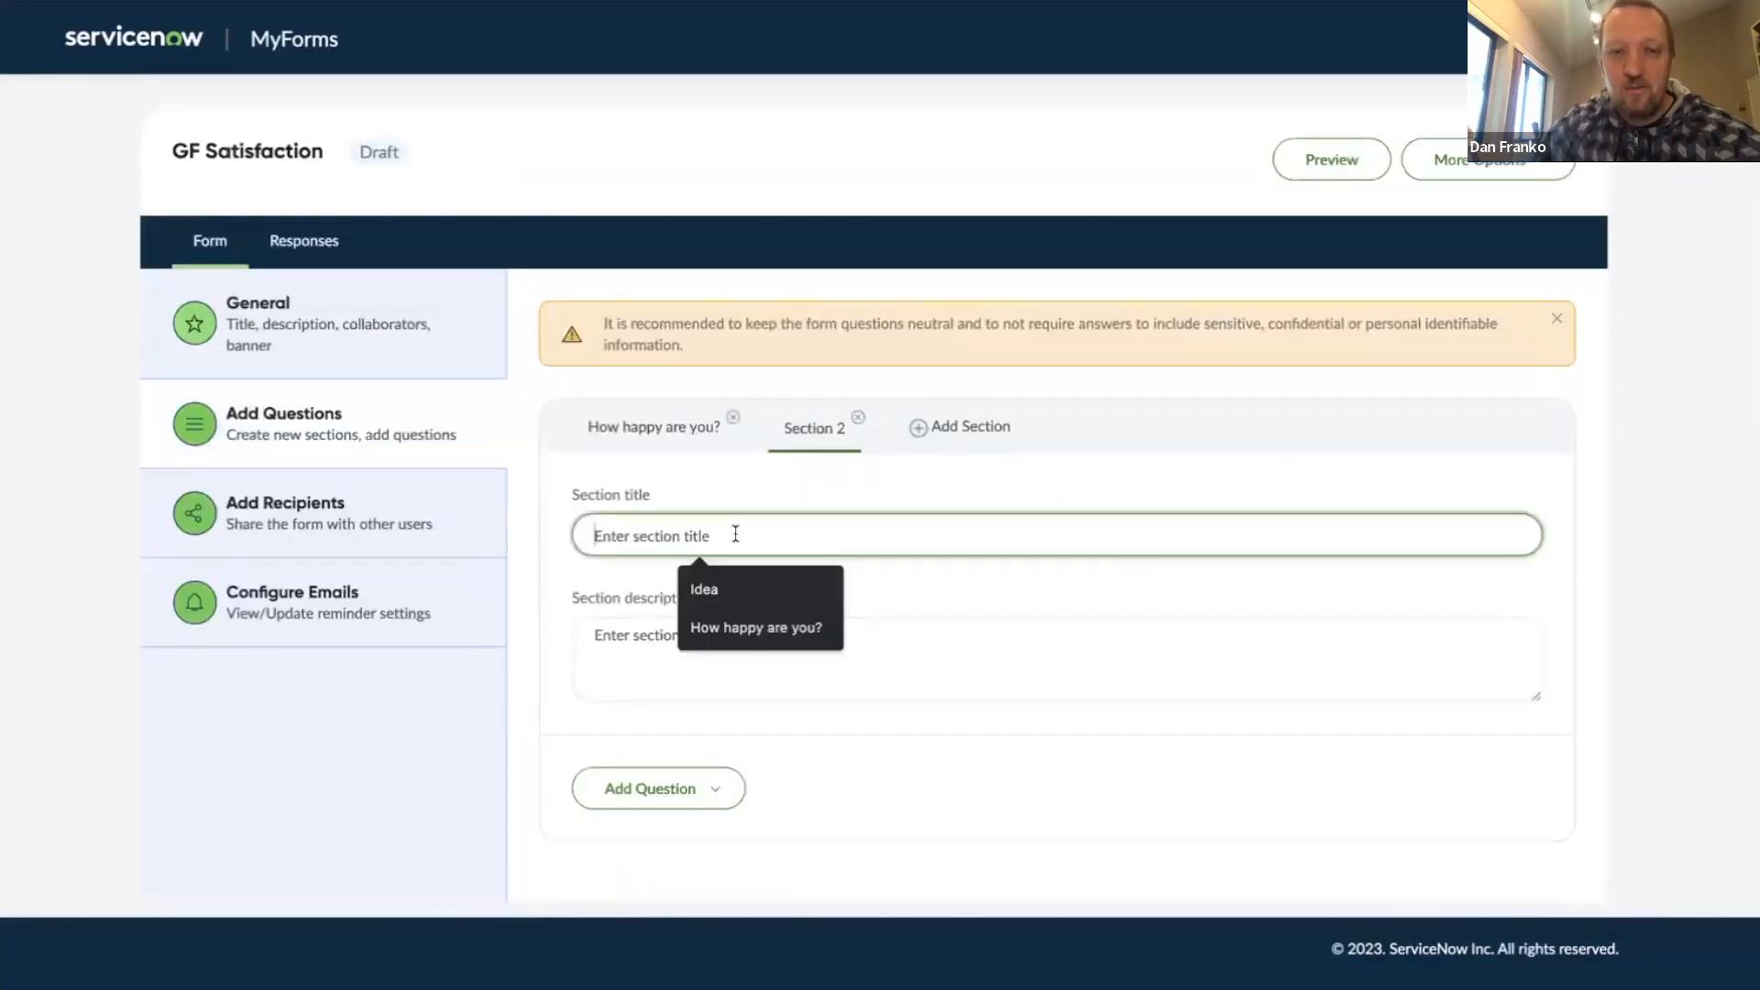
{"action": "type", "text": "Comments"}
Step: Add a multi-line text question to the Comments section asking "What other comments do you have?"
{"action": "left_click", "coordinate": [689, 795]}
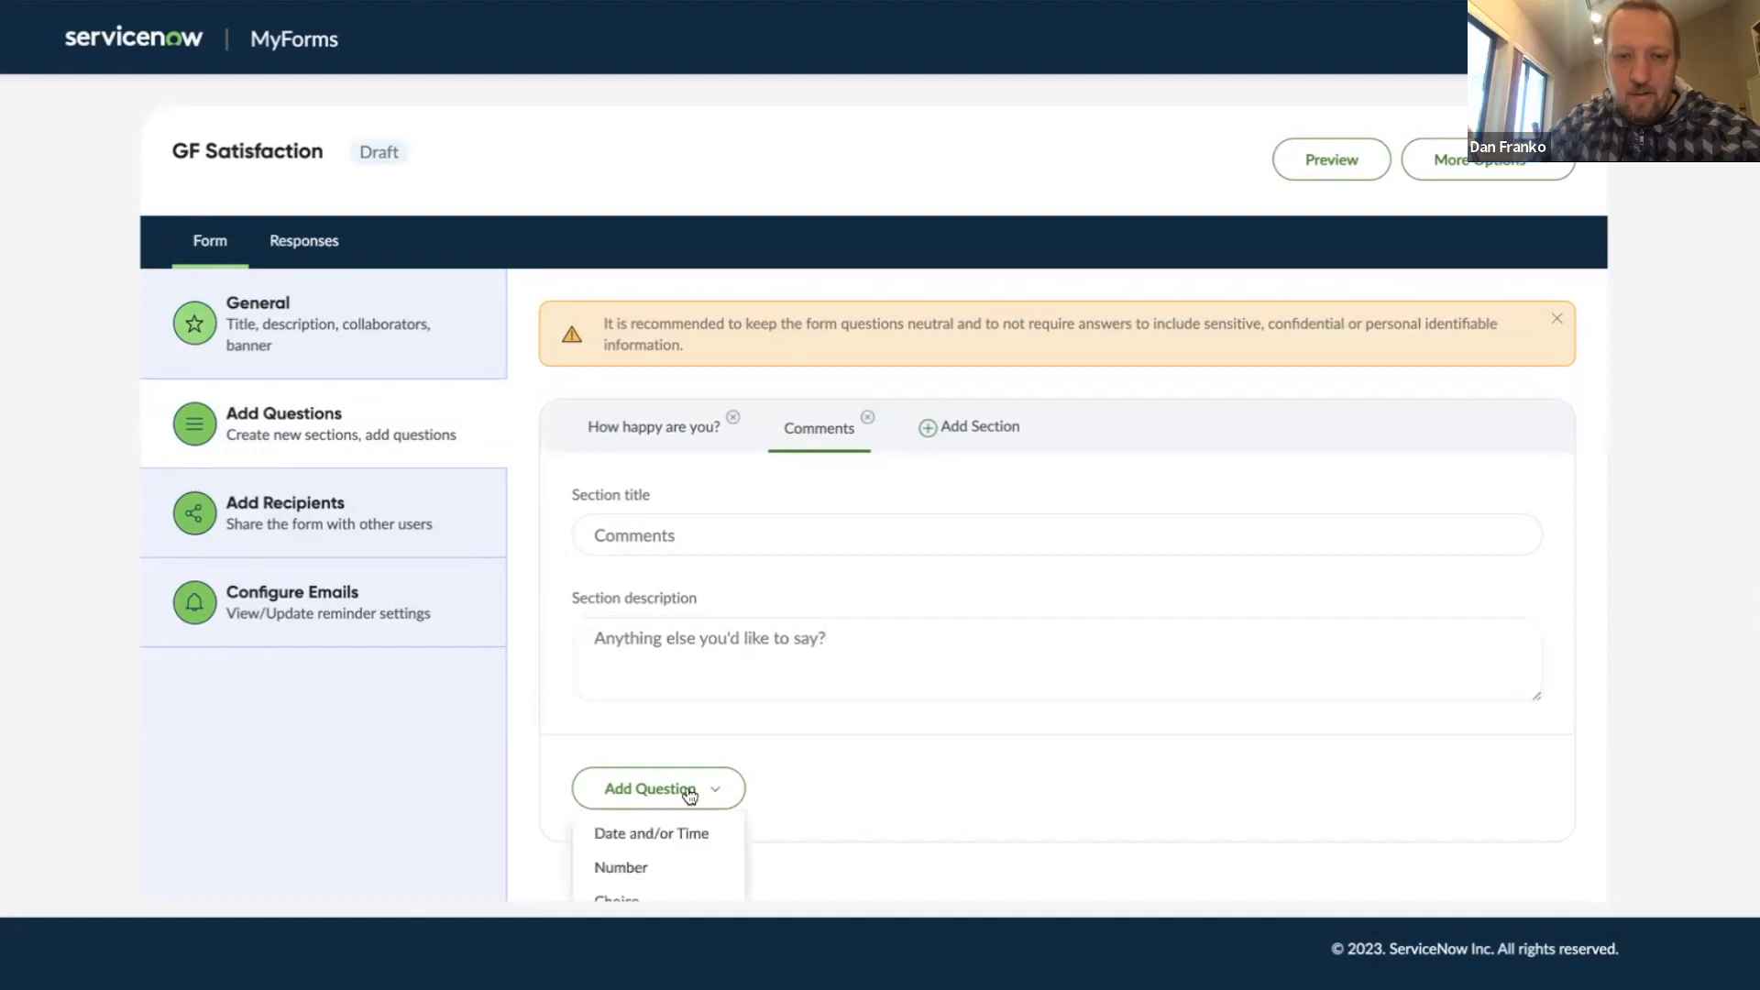
{"action": "scroll", "coordinate": [746, 724], "scroll_direction": "down", "scroll_amount": 3}
{"action": "left_click", "coordinate": [639, 733]}
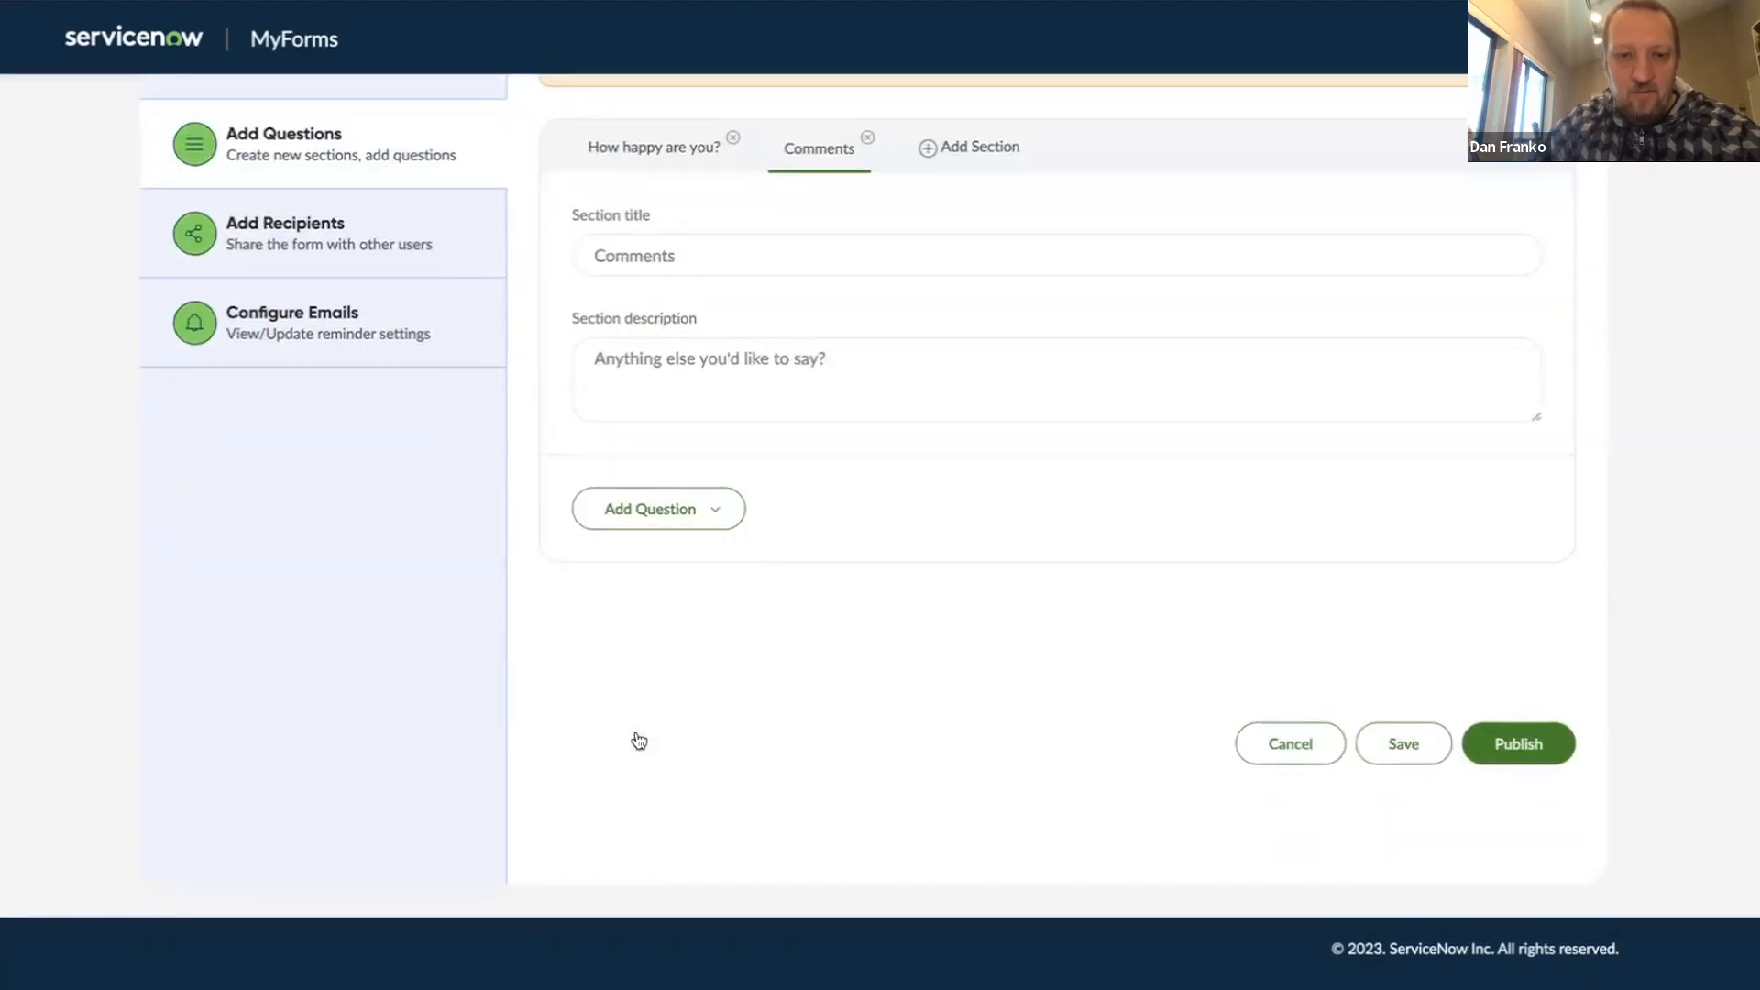
{"action": "left_click", "coordinate": [775, 508]}
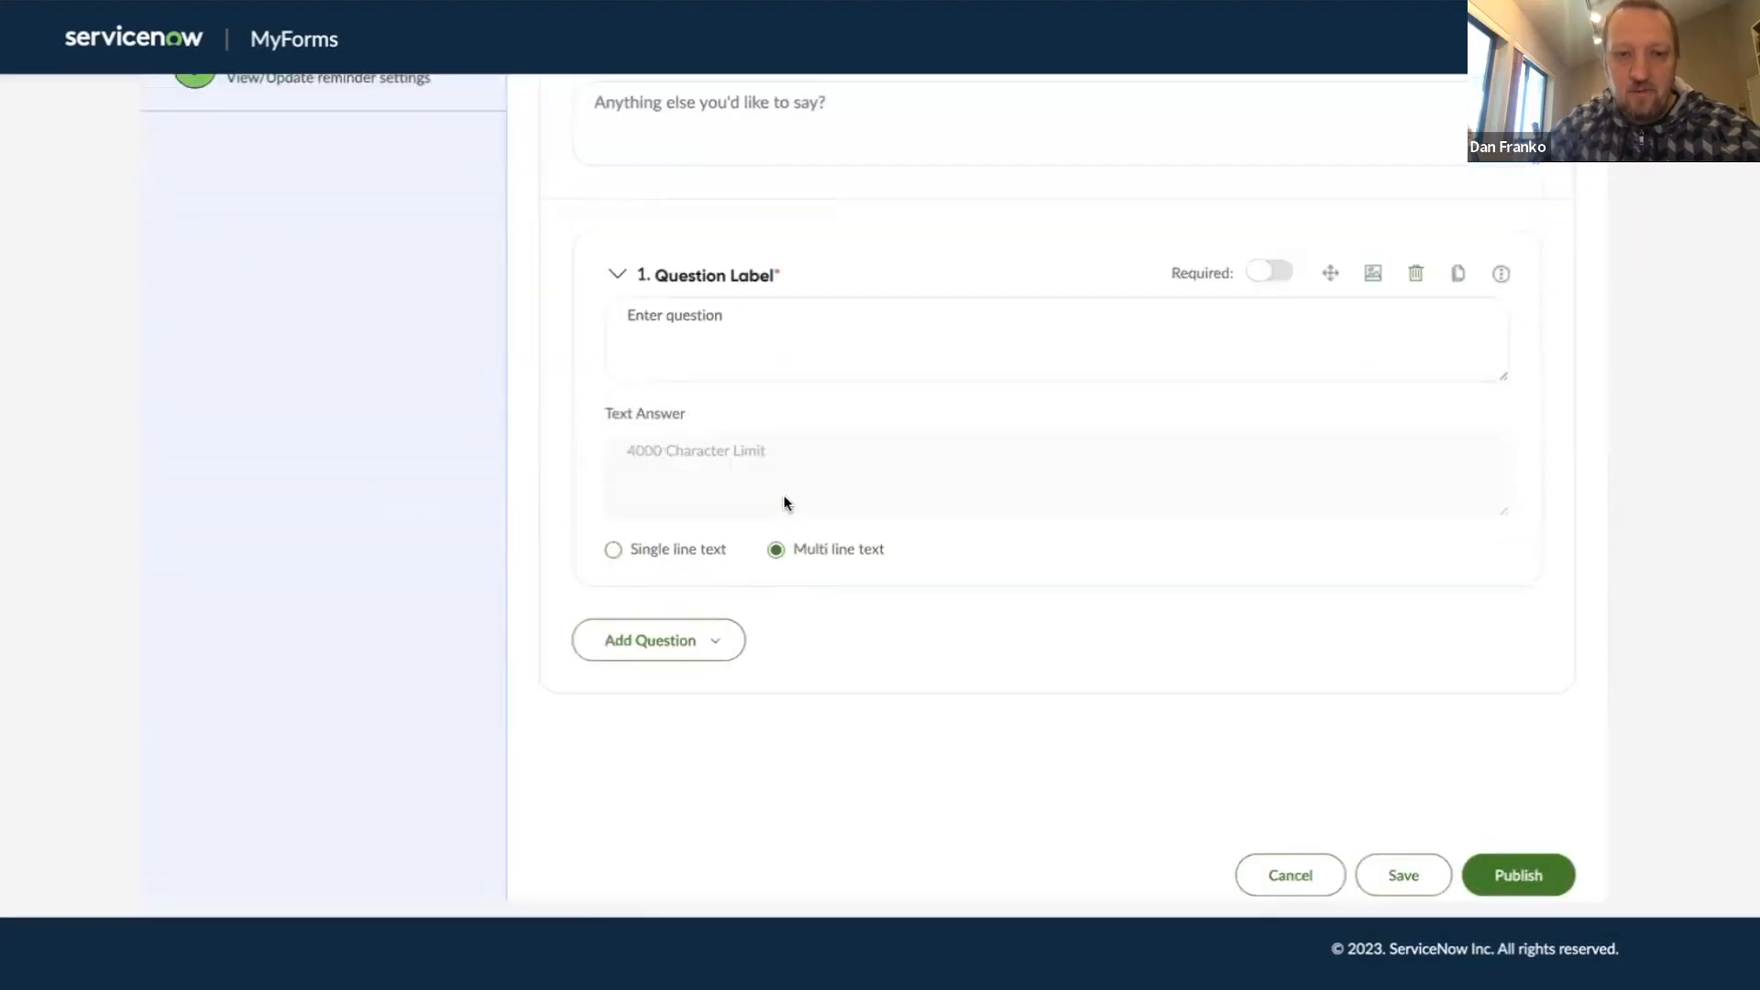
{"action": "left_click", "coordinate": [691, 314]}
{"action": "type", "text": "What other comments do you have?"}
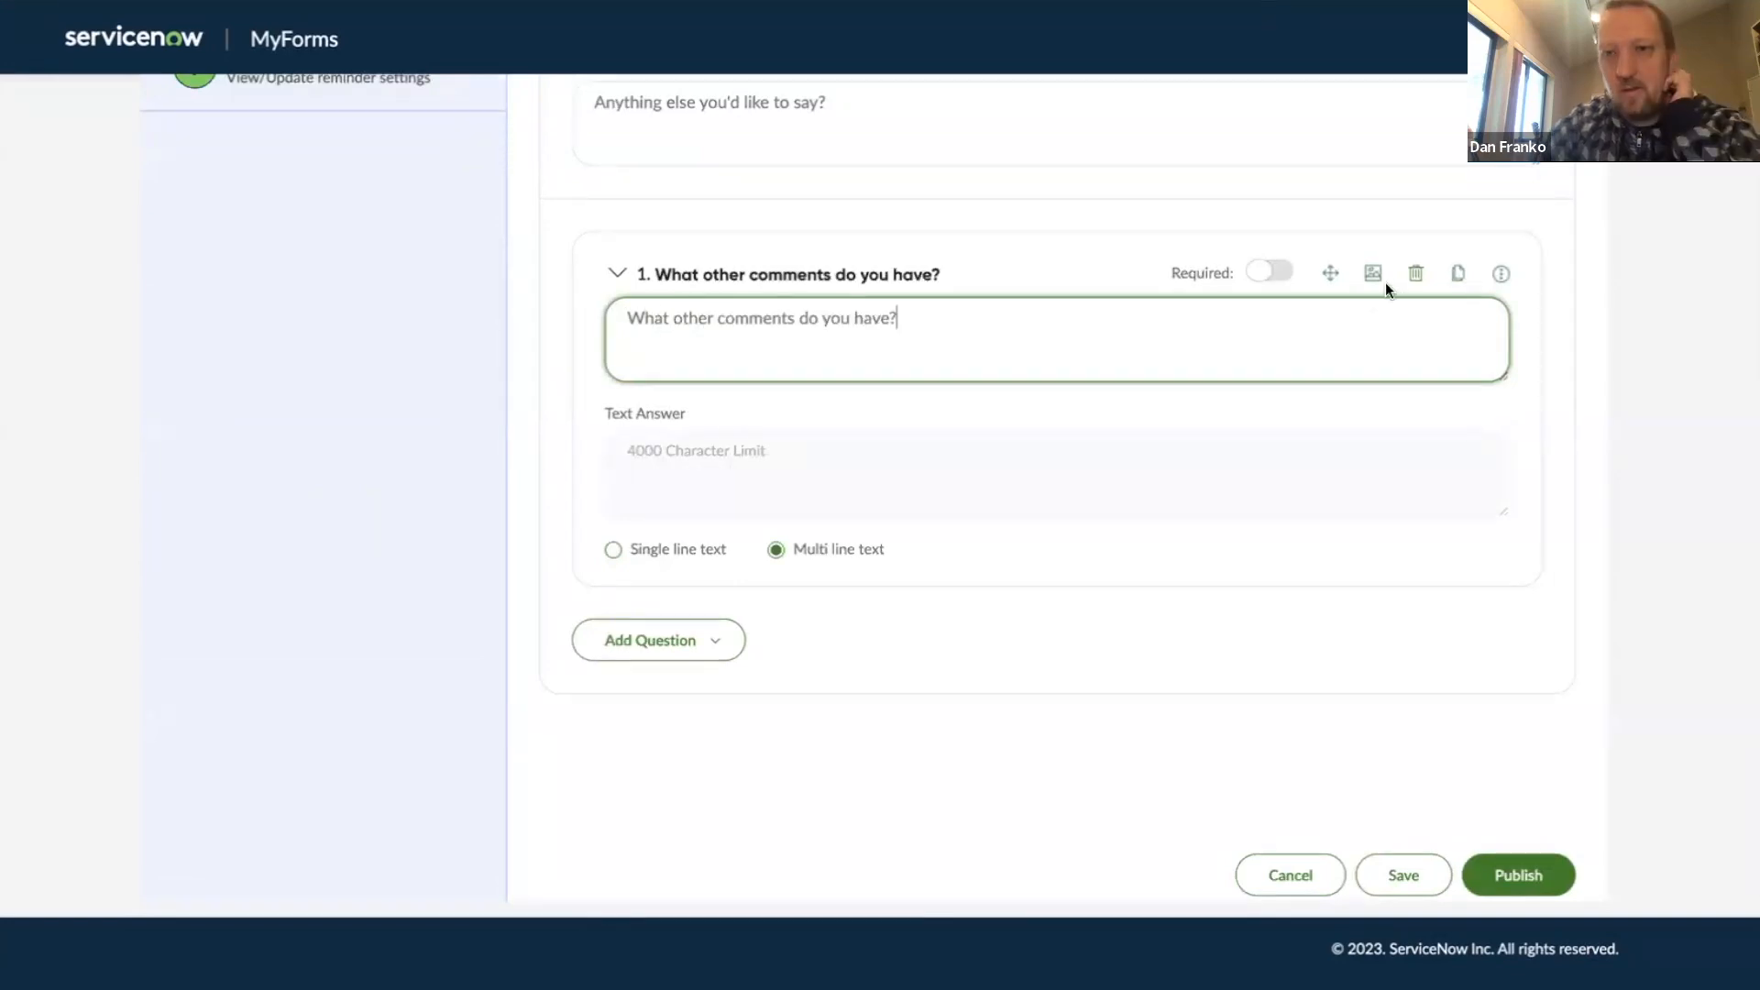
Step: Examine the comment question's extra options for moving it and adding help text, and look over the Comments section
{"action": "scroll", "coordinate": [1481, 431], "scroll_direction": "up", "scroll_amount": 1}
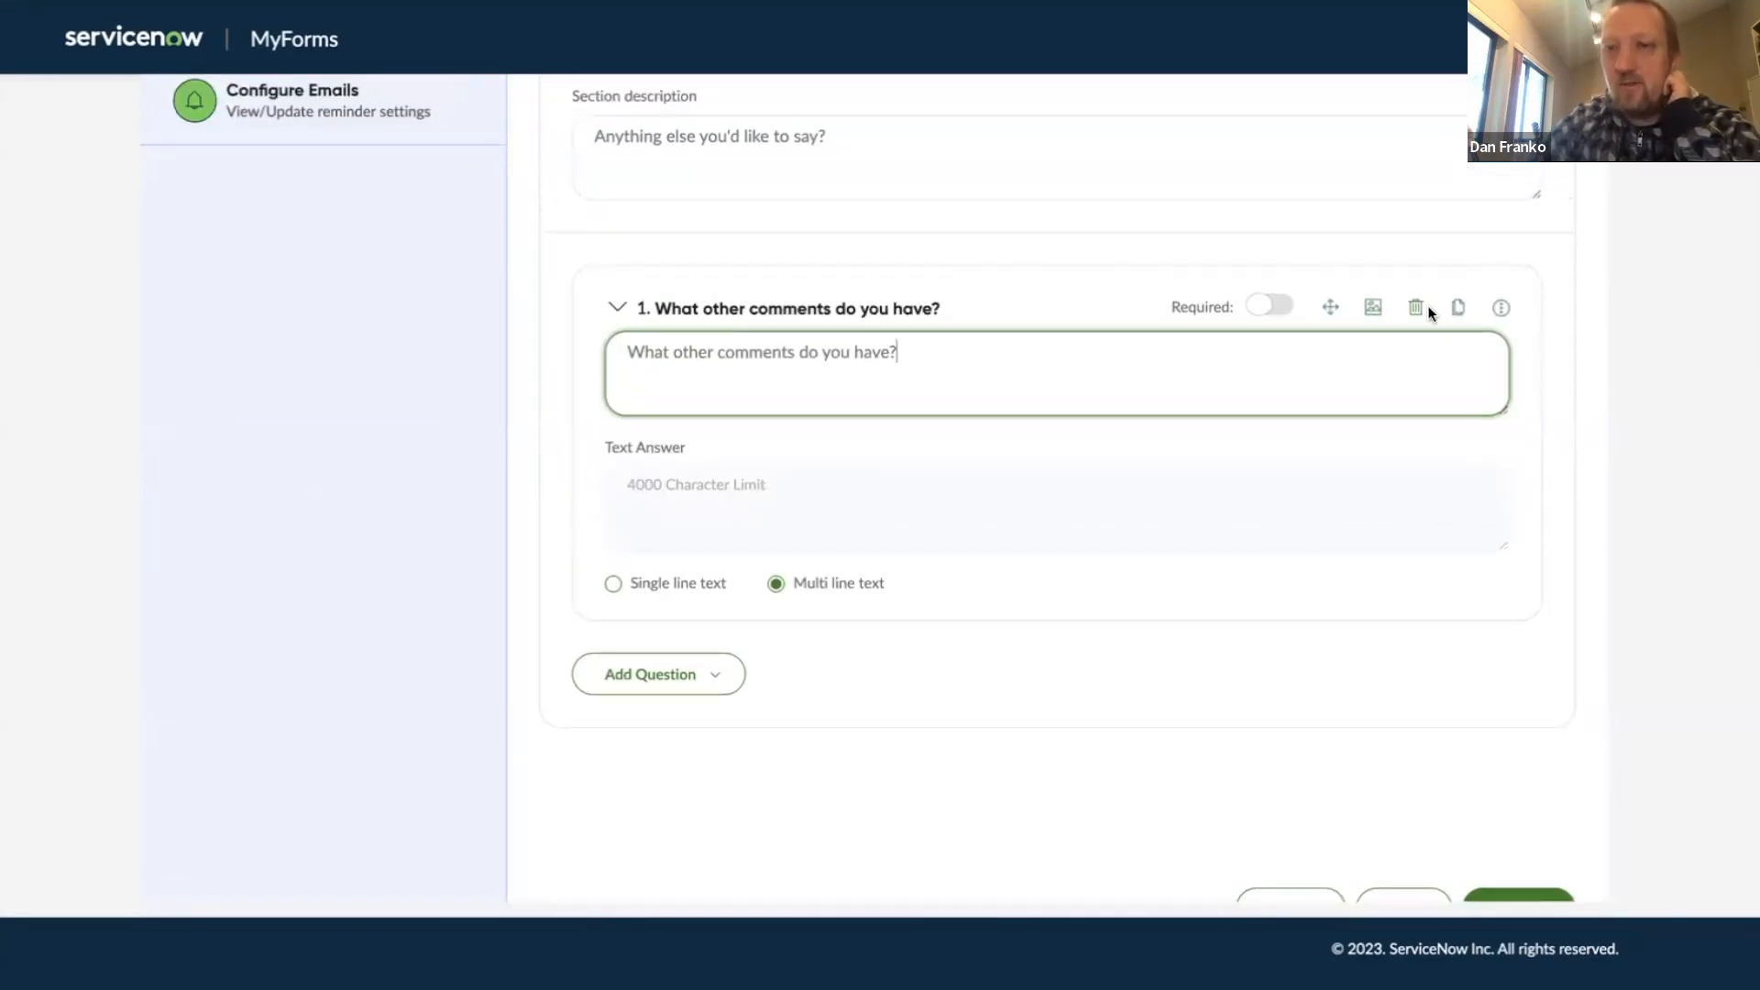
{"action": "left_click", "coordinate": [1498, 311]}
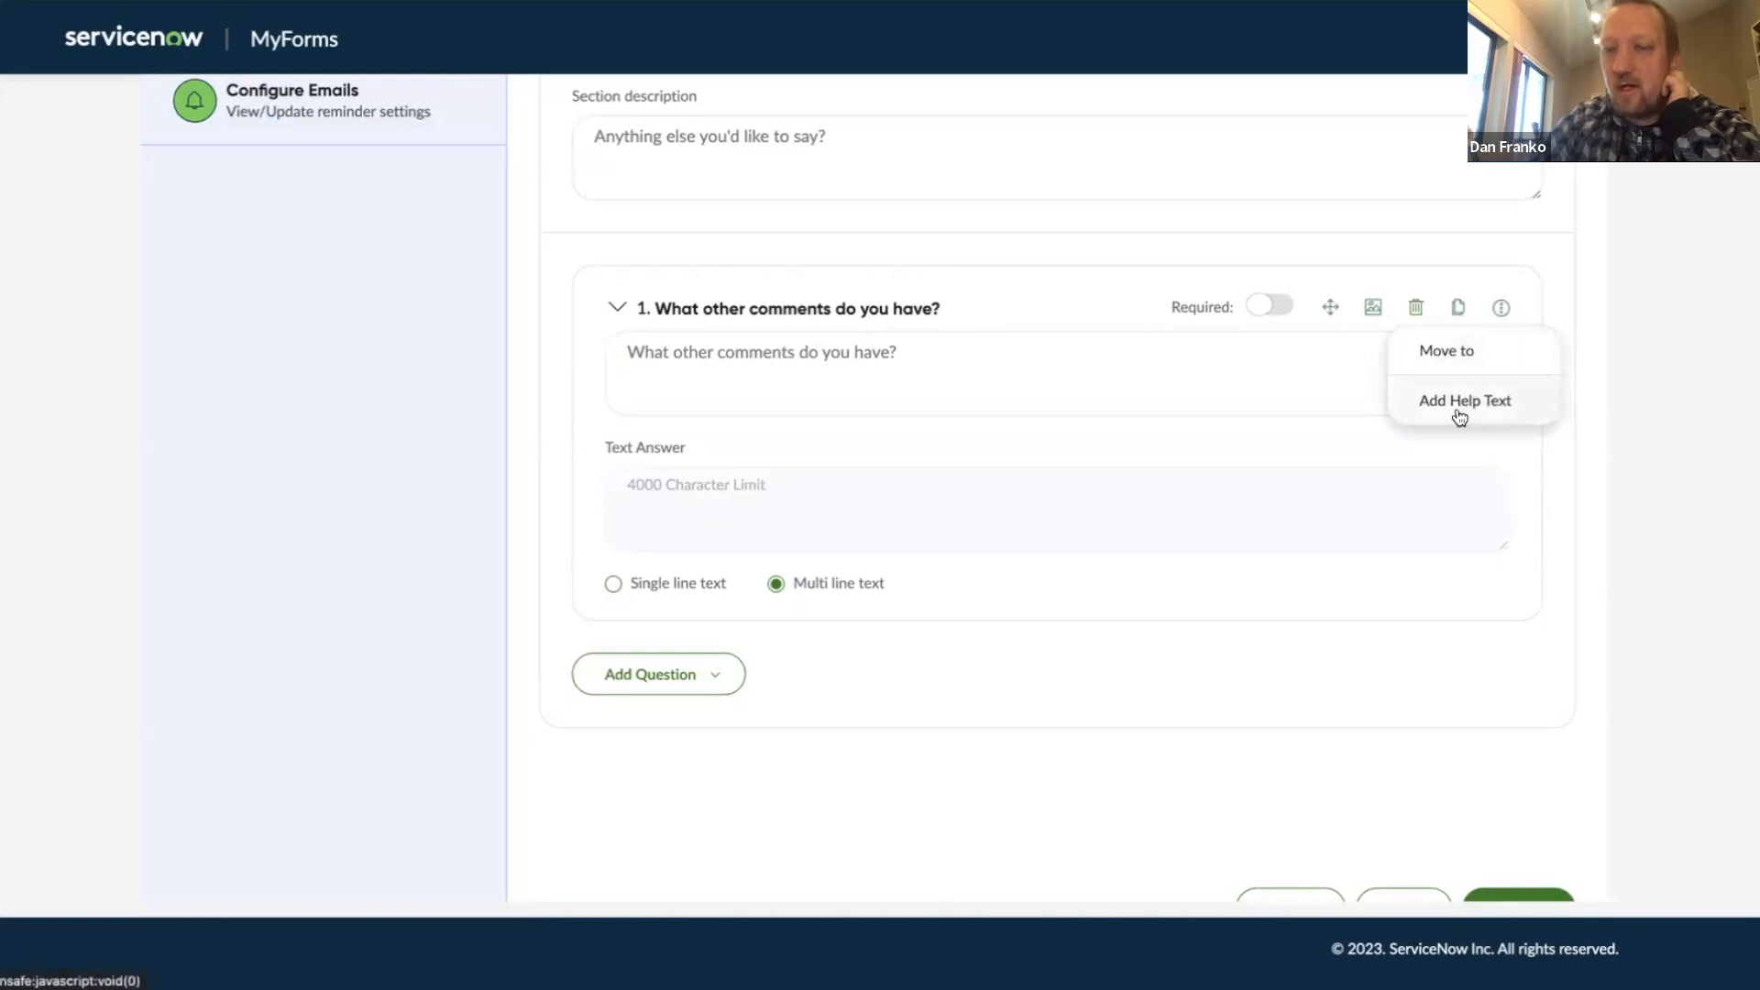
{"action": "left_click", "coordinate": [1659, 367]}
{"action": "scroll", "coordinate": [1057, 454], "scroll_direction": "up", "scroll_amount": 5}
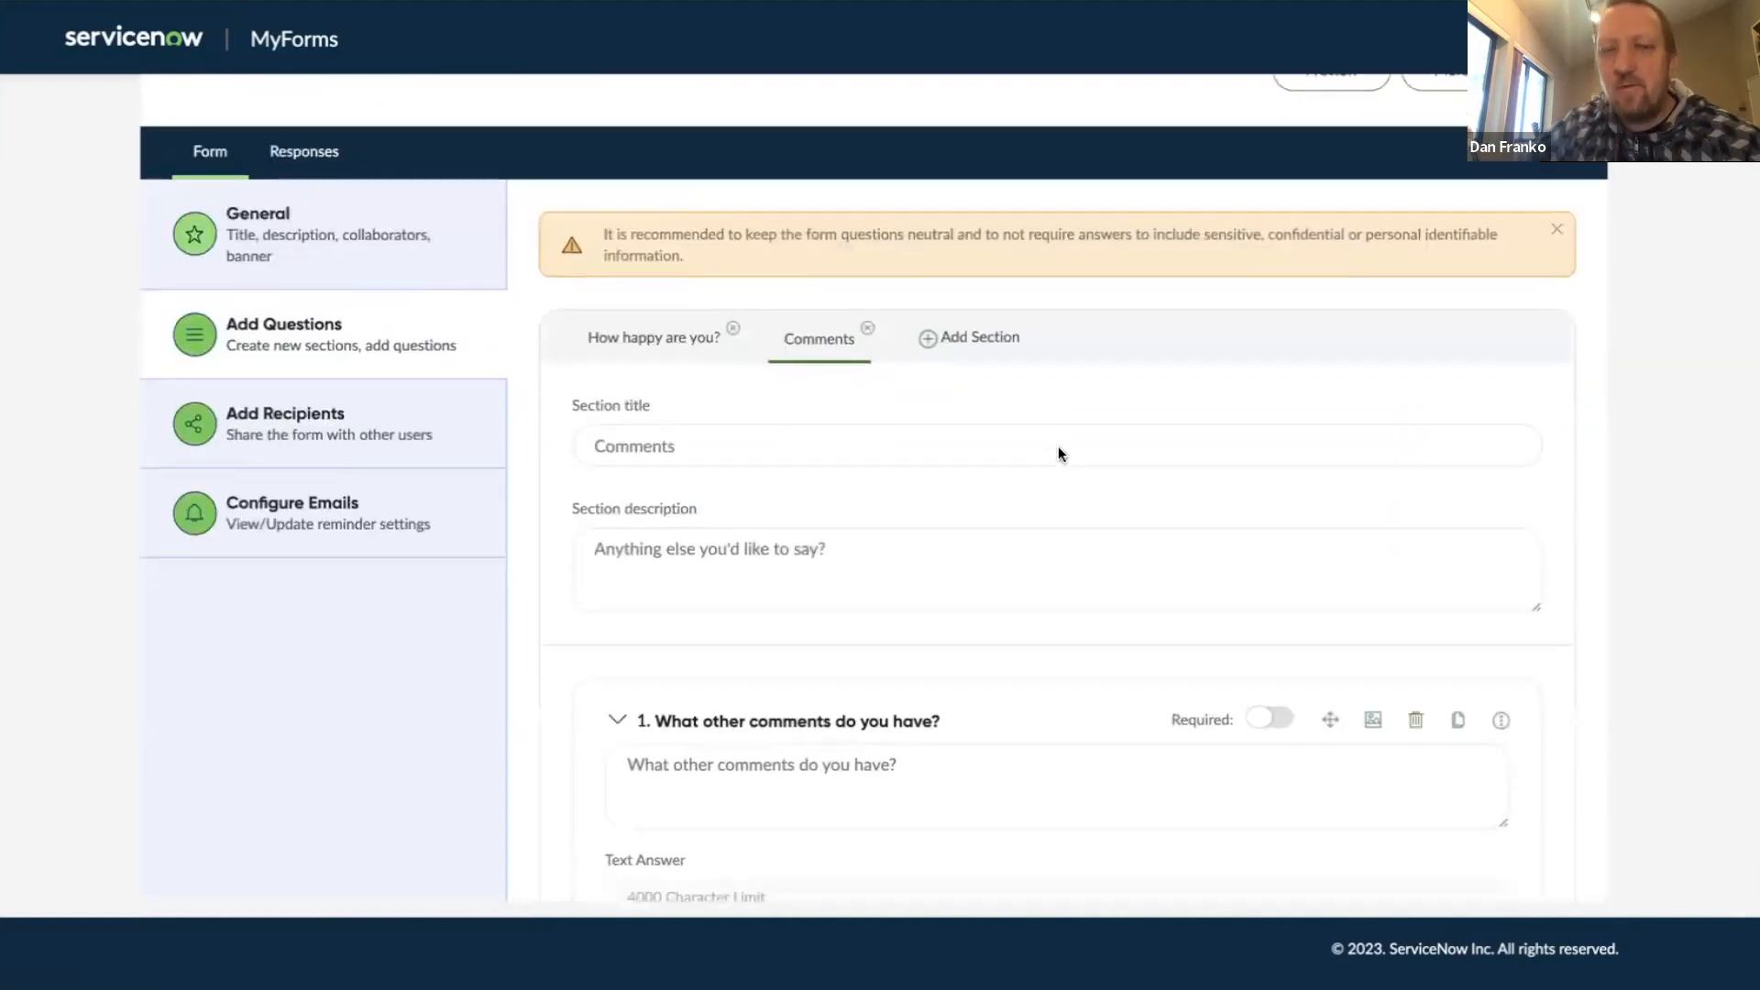
{"action": "scroll", "coordinate": [1059, 451], "scroll_direction": "down", "scroll_amount": 3}
{"action": "scroll", "coordinate": [1059, 453], "scroll_direction": "down", "scroll_amount": 2}
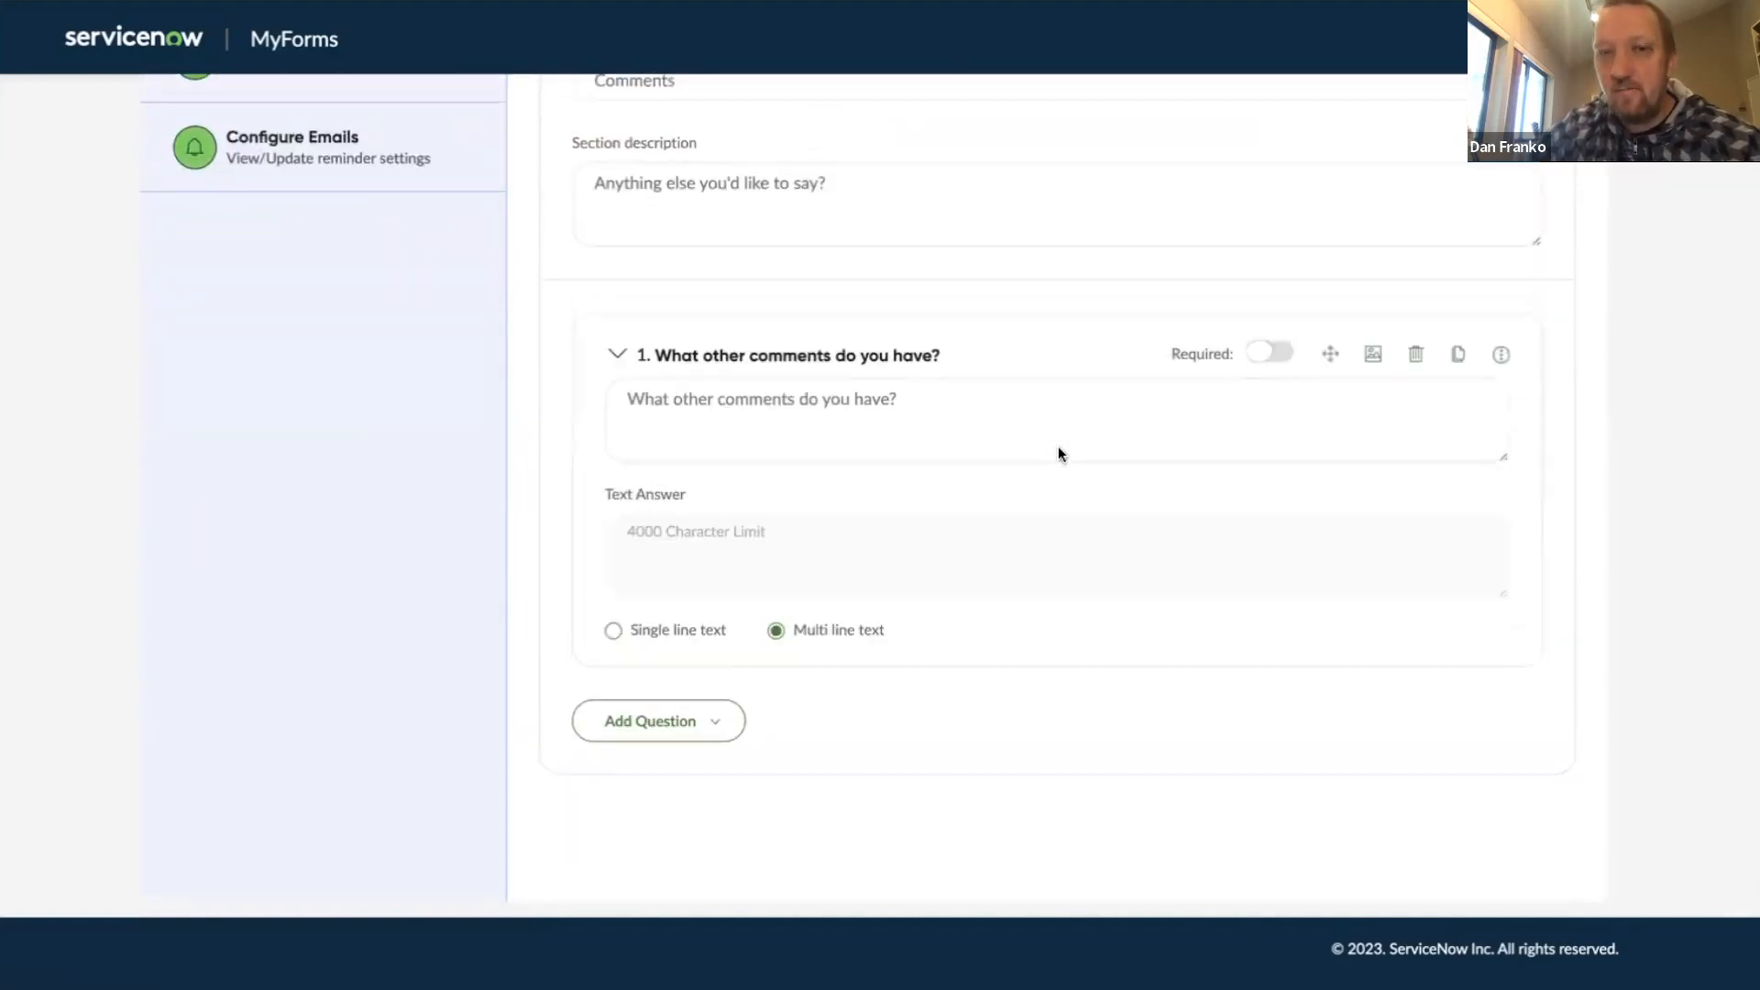
{"action": "scroll", "coordinate": [1059, 453], "scroll_direction": "up", "scroll_amount": 3}
{"action": "scroll", "coordinate": [1058, 453], "scroll_direction": "down", "scroll_amount": 4}
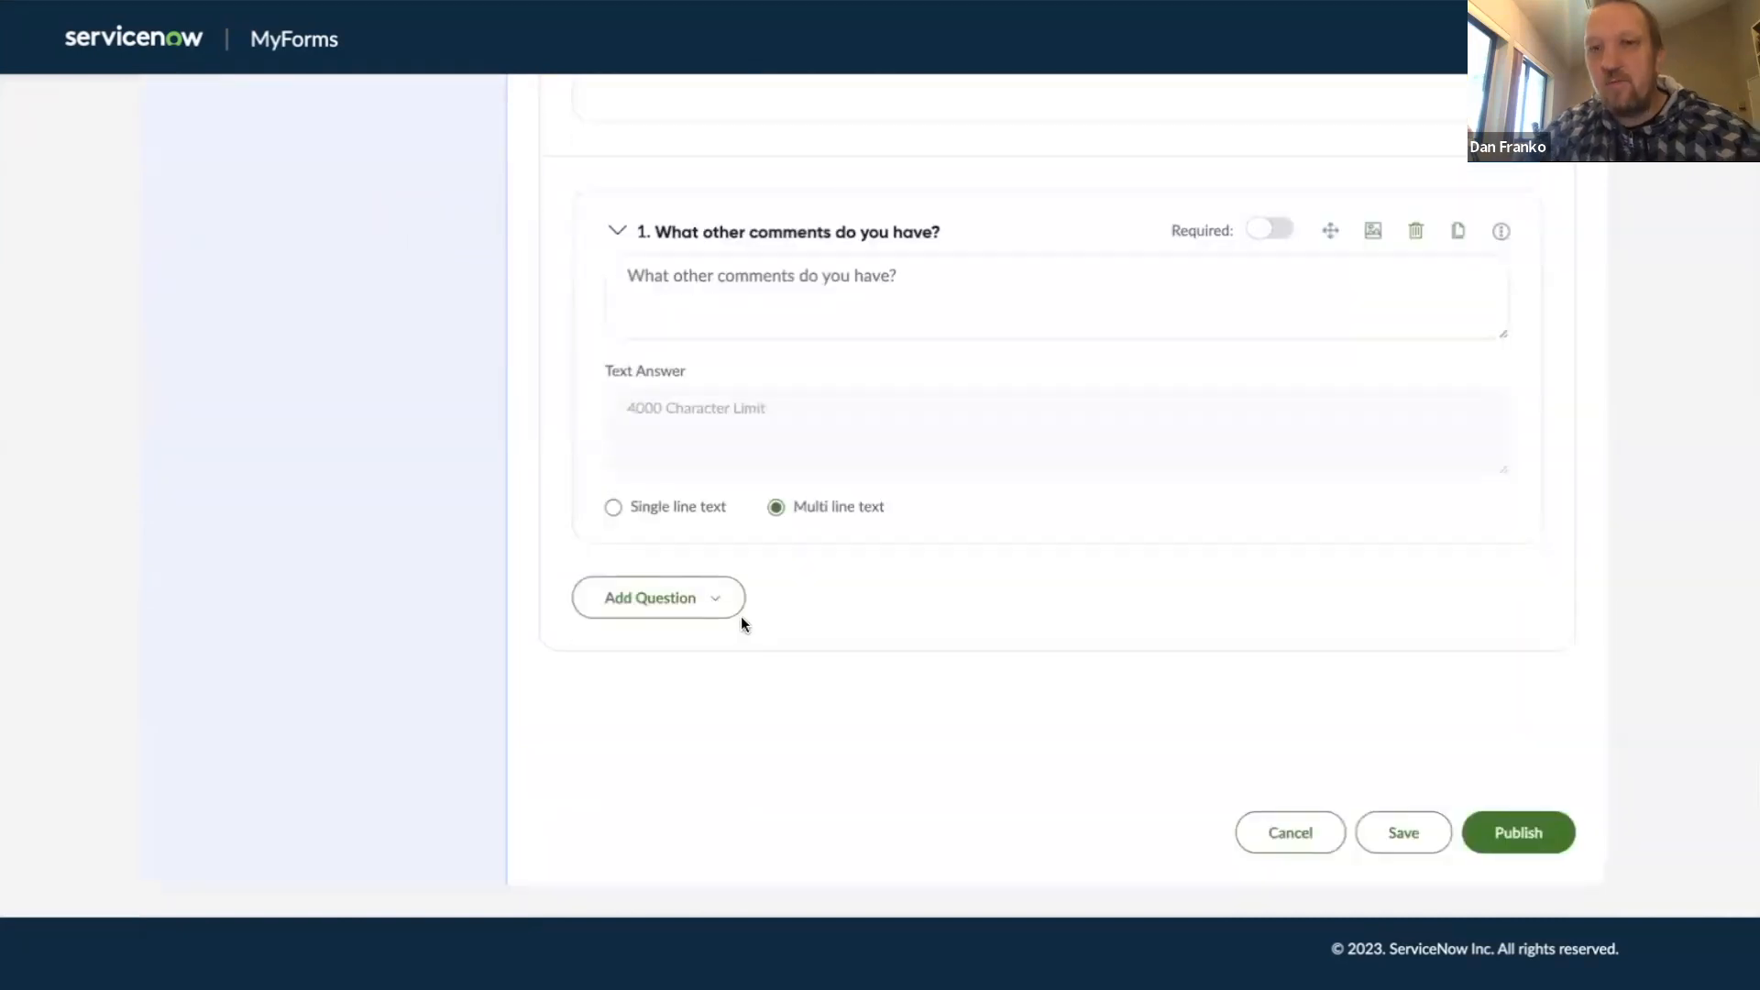
{"action": "scroll", "coordinate": [741, 615], "scroll_direction": "up", "scroll_amount": 7}
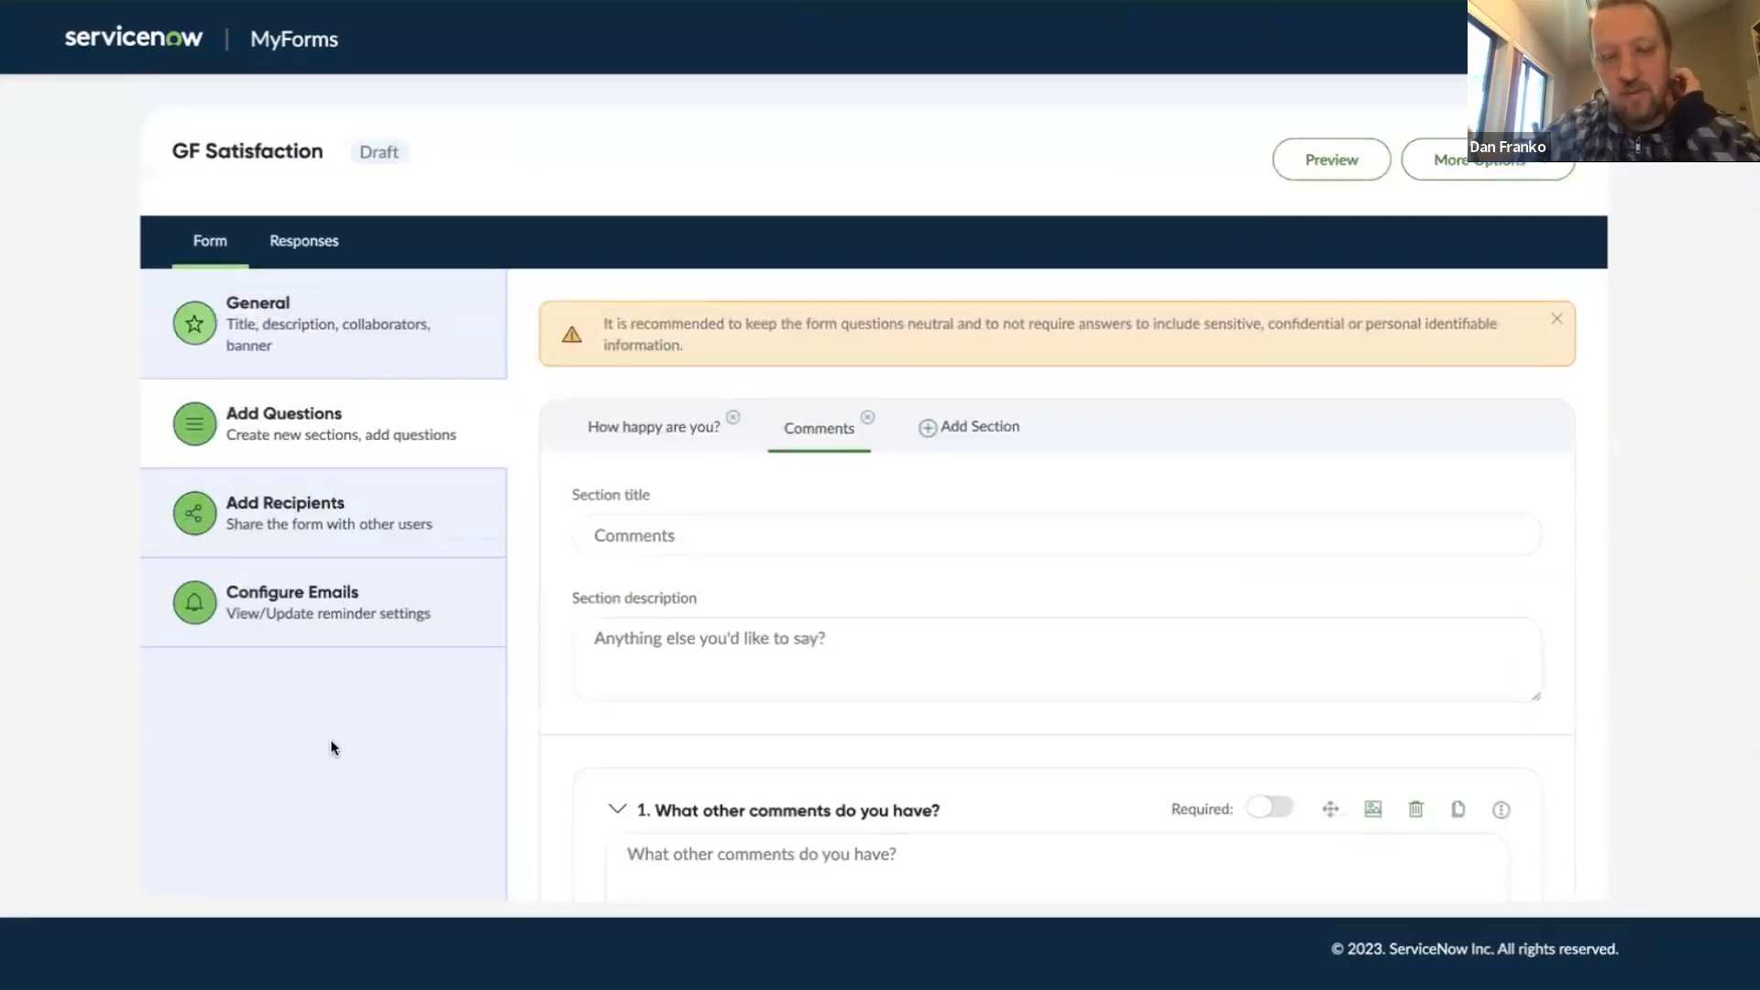
Step: Open the form's recipient settings and review the shareable link option and the CSV import instructions
{"action": "left_click", "coordinate": [295, 532]}
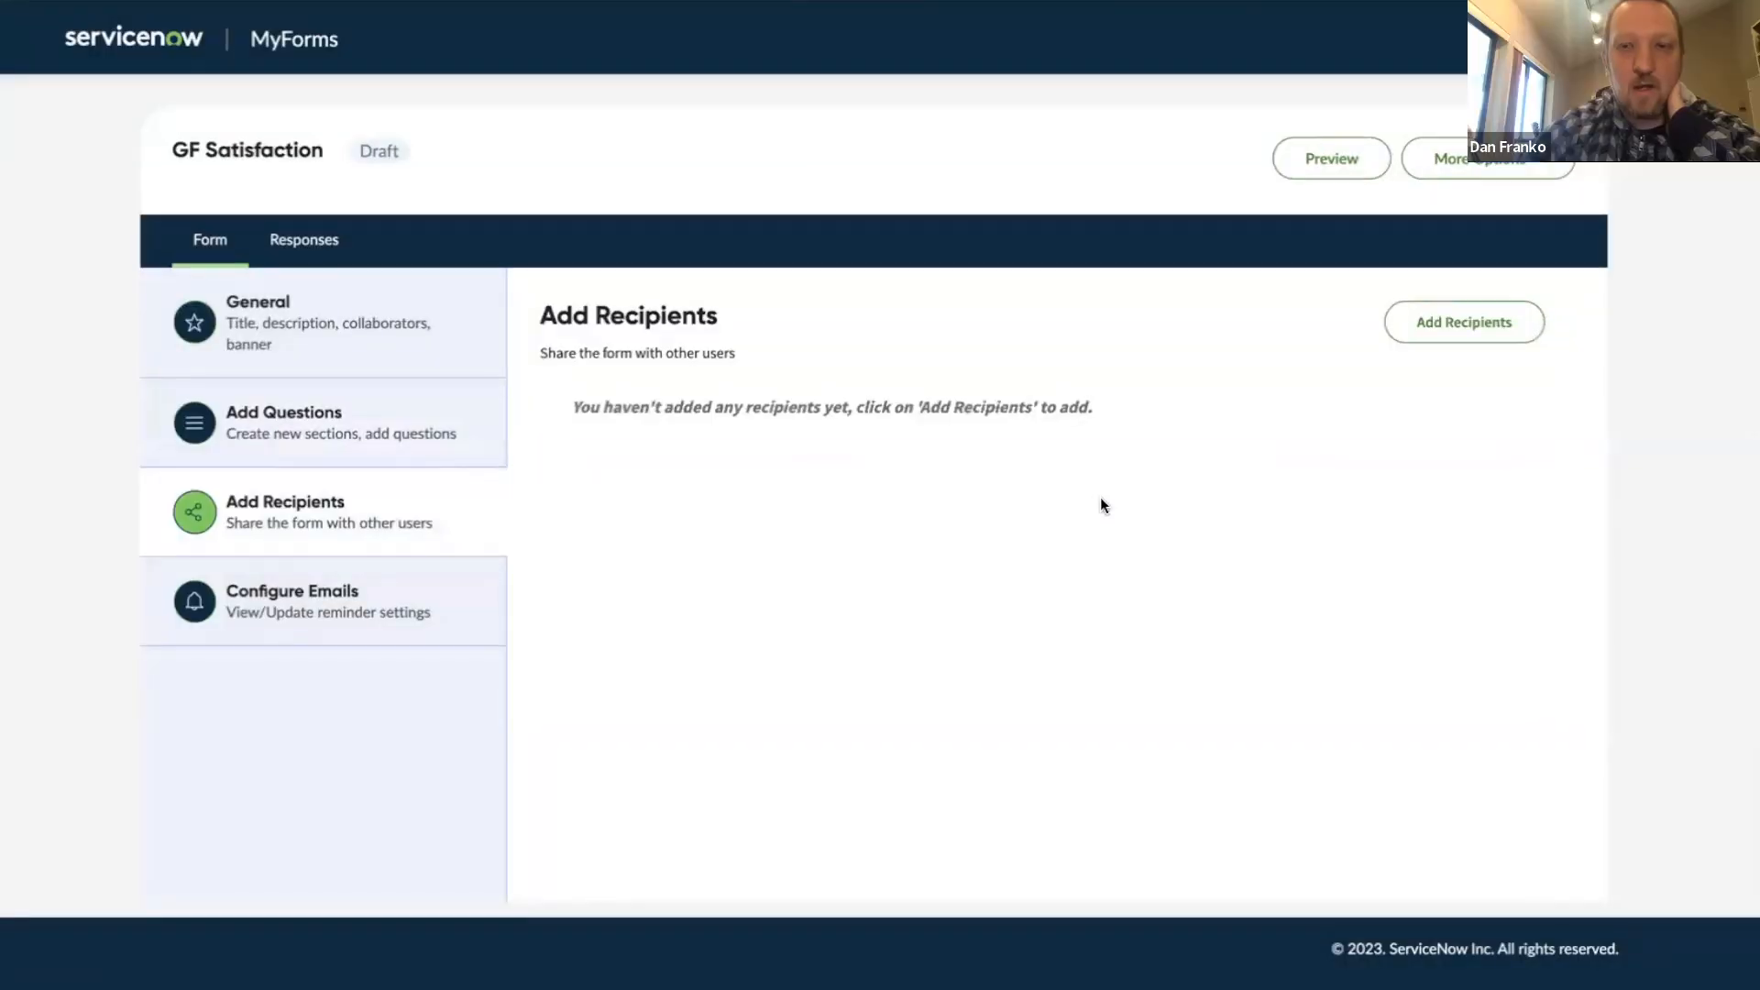
{"action": "scroll", "coordinate": [1191, 458], "scroll_direction": "down", "scroll_amount": 1}
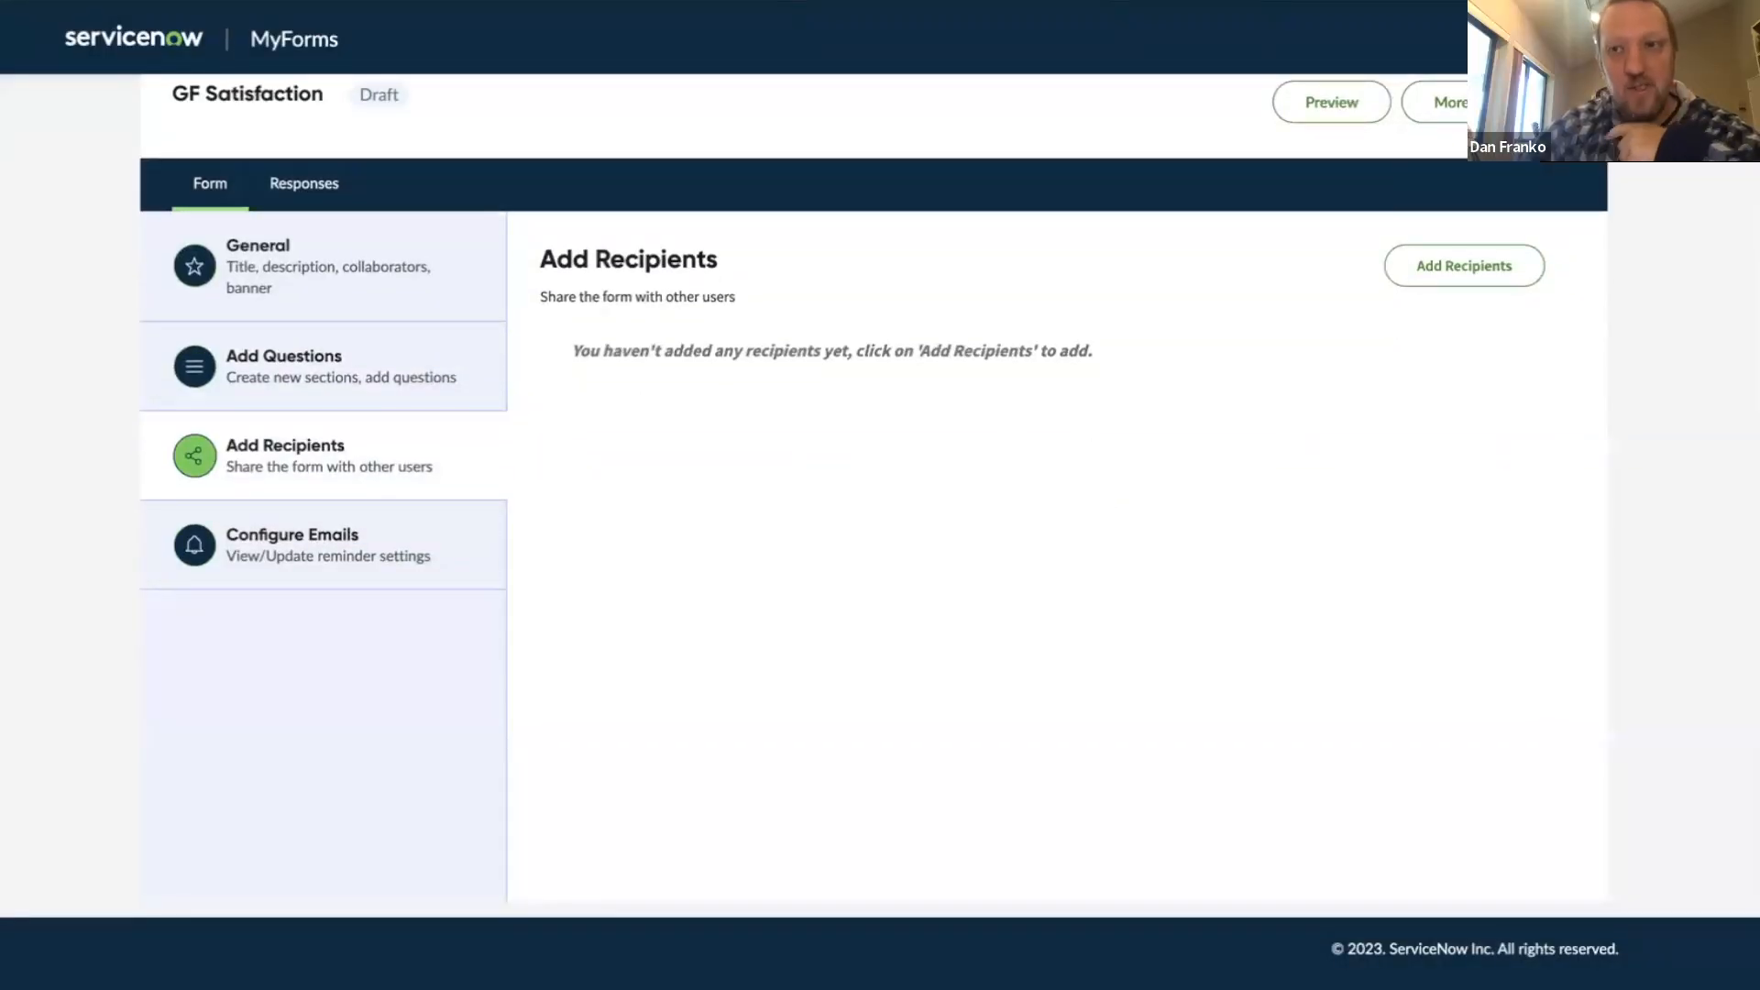
{"action": "left_click", "coordinate": [1437, 102]}
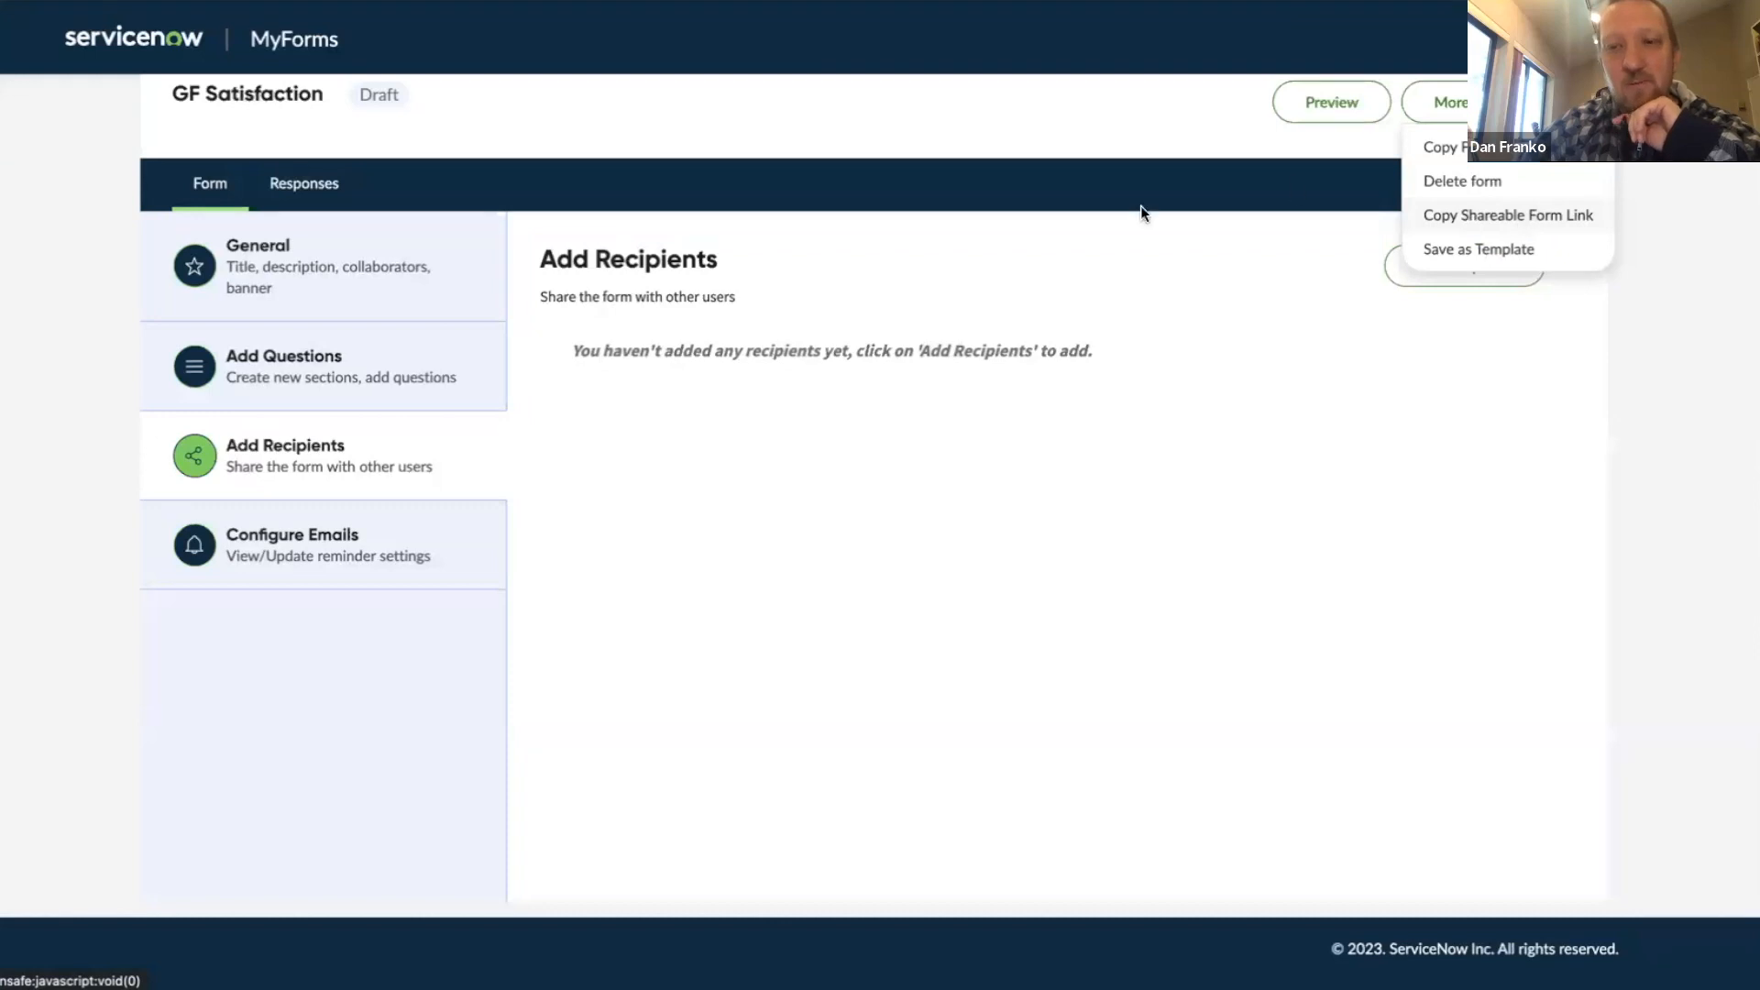
{"action": "left_click", "coordinate": [1505, 218]}
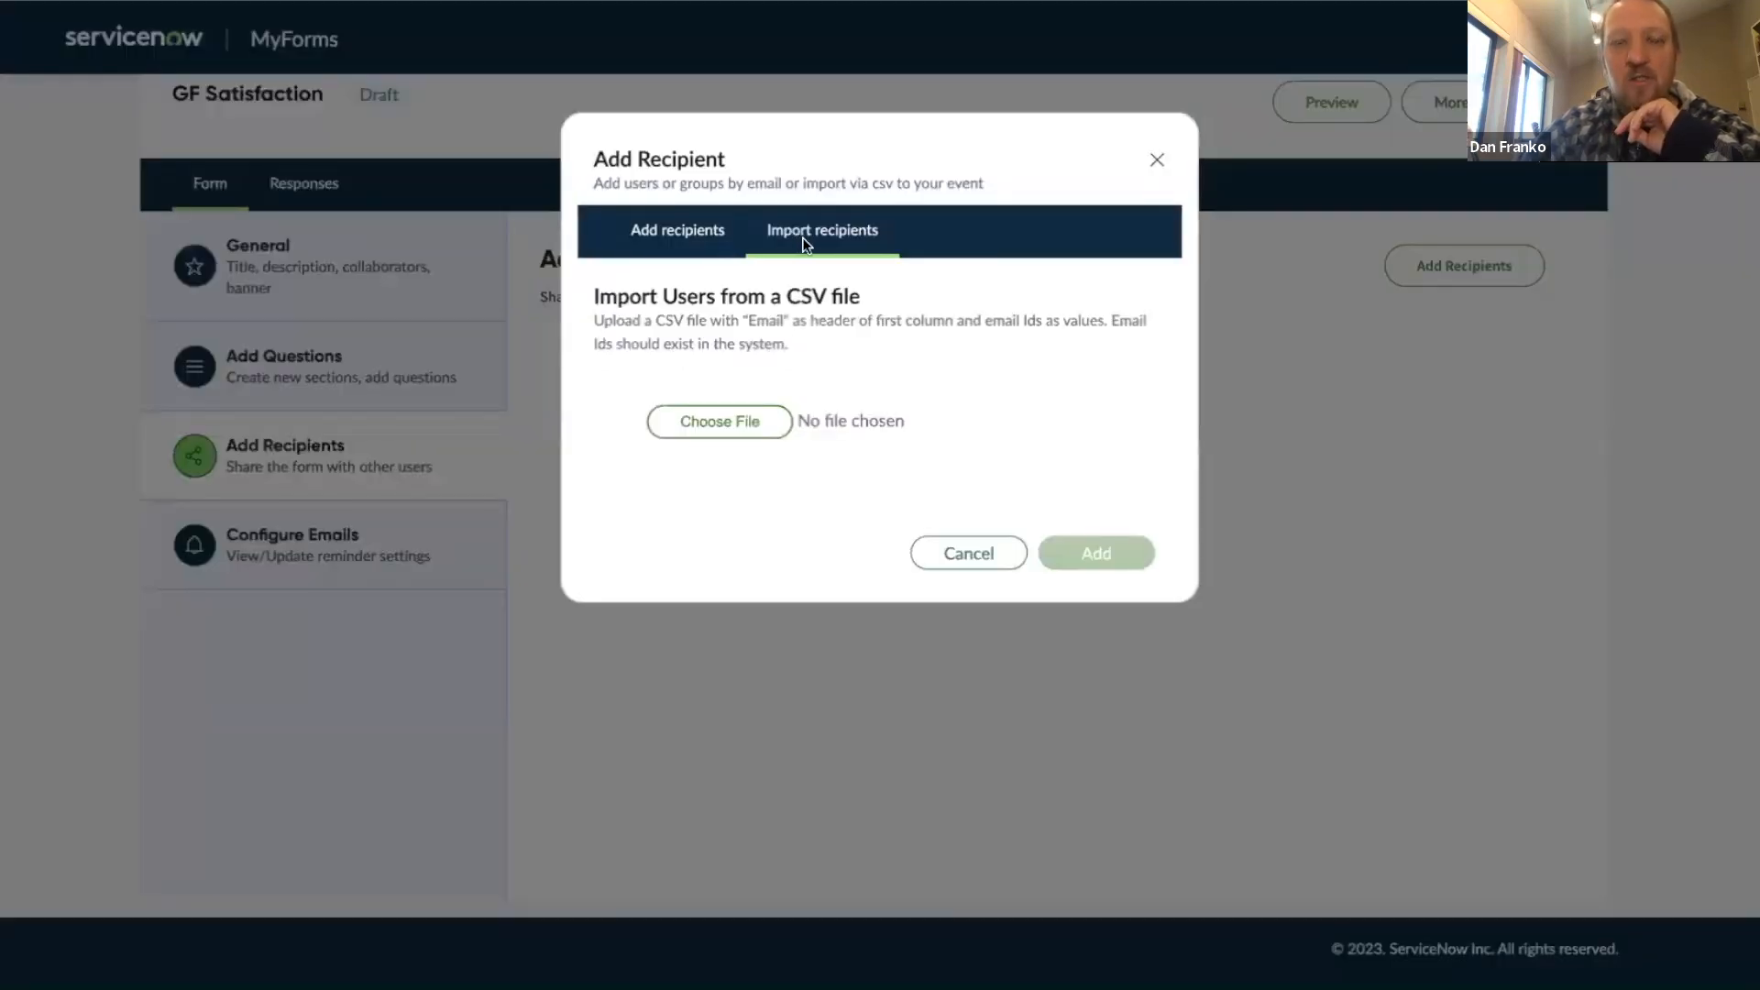
{"action": "left_click_drag", "start_coordinate": [790, 346], "coordinate": [594, 295]}
{"action": "left_click", "coordinate": [867, 355]}
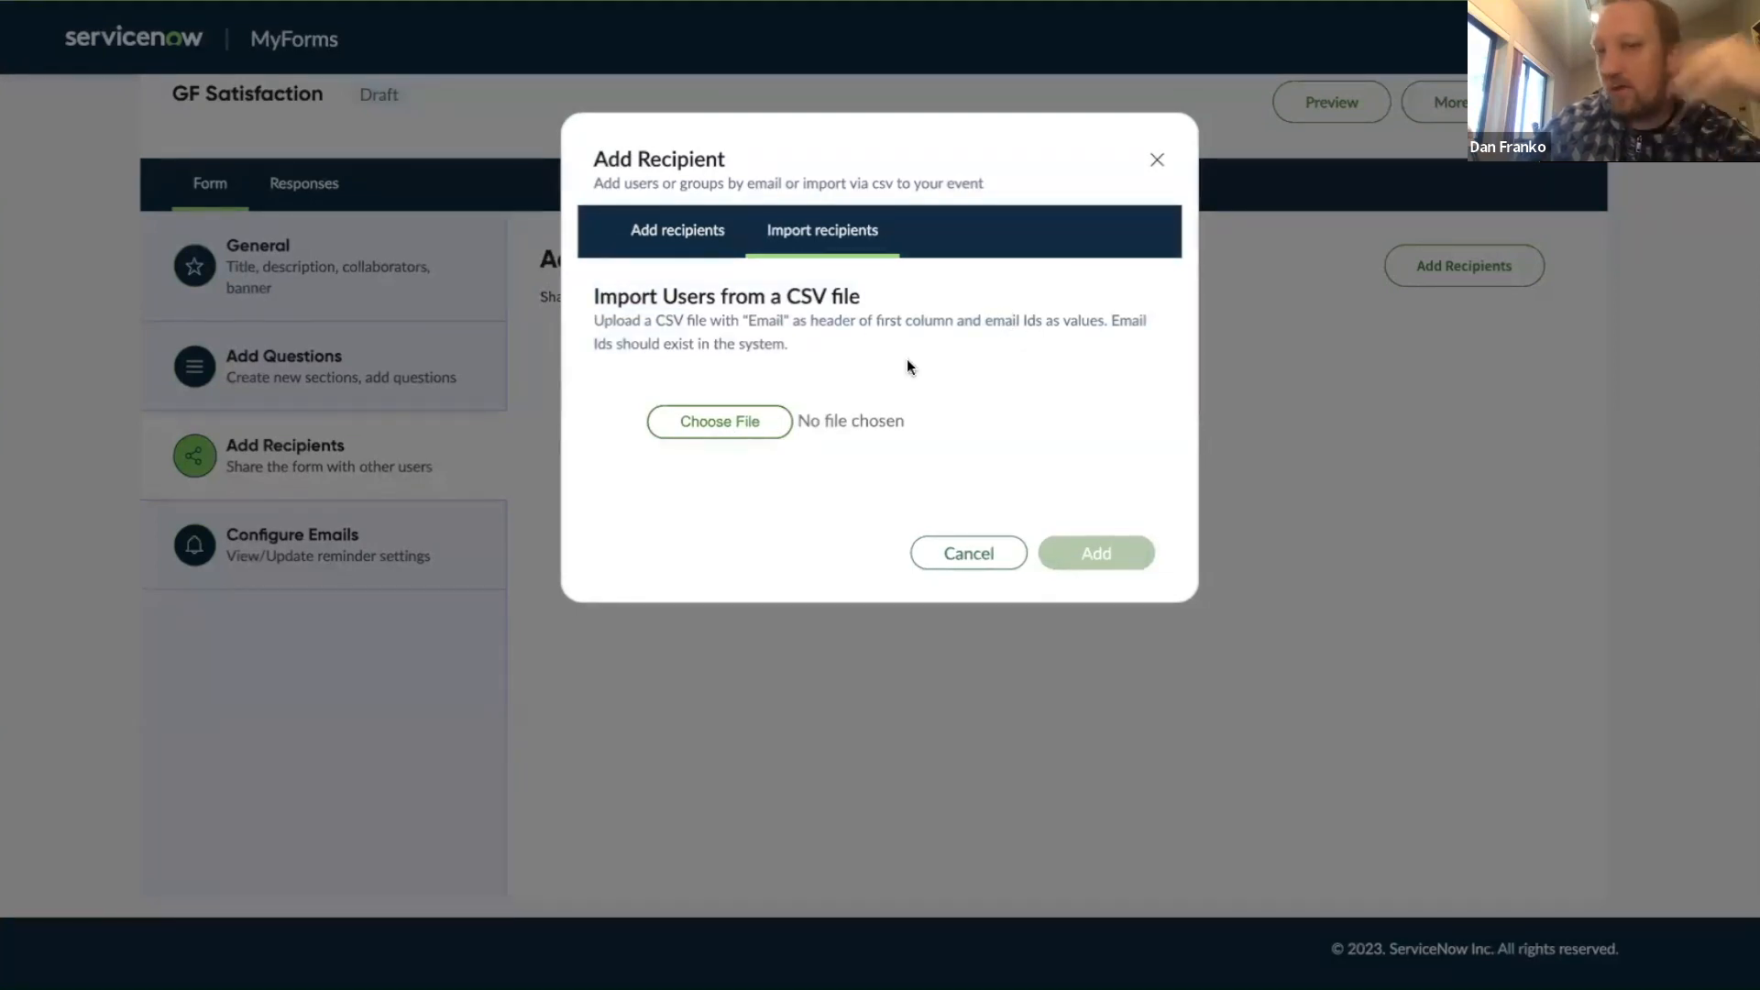
Step: Check the Everyone recipient option with its form link, and return to specific users
{"action": "left_click", "coordinate": [647, 234]}
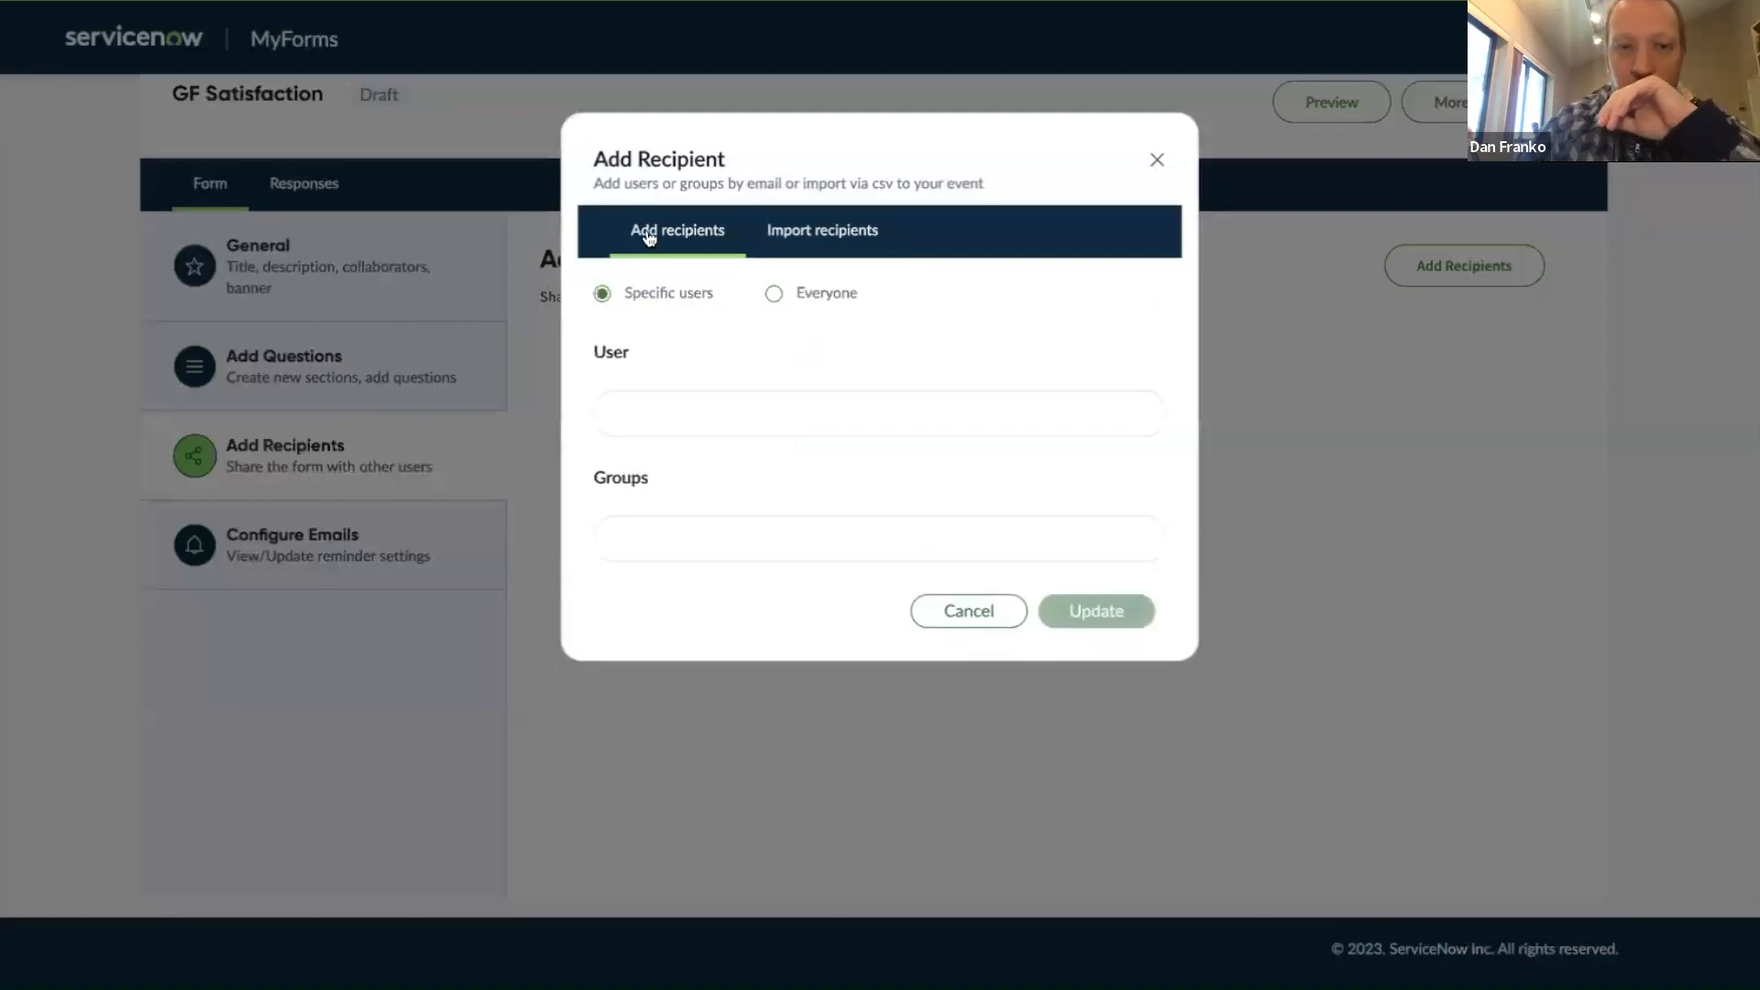
{"action": "left_click", "coordinate": [775, 294]}
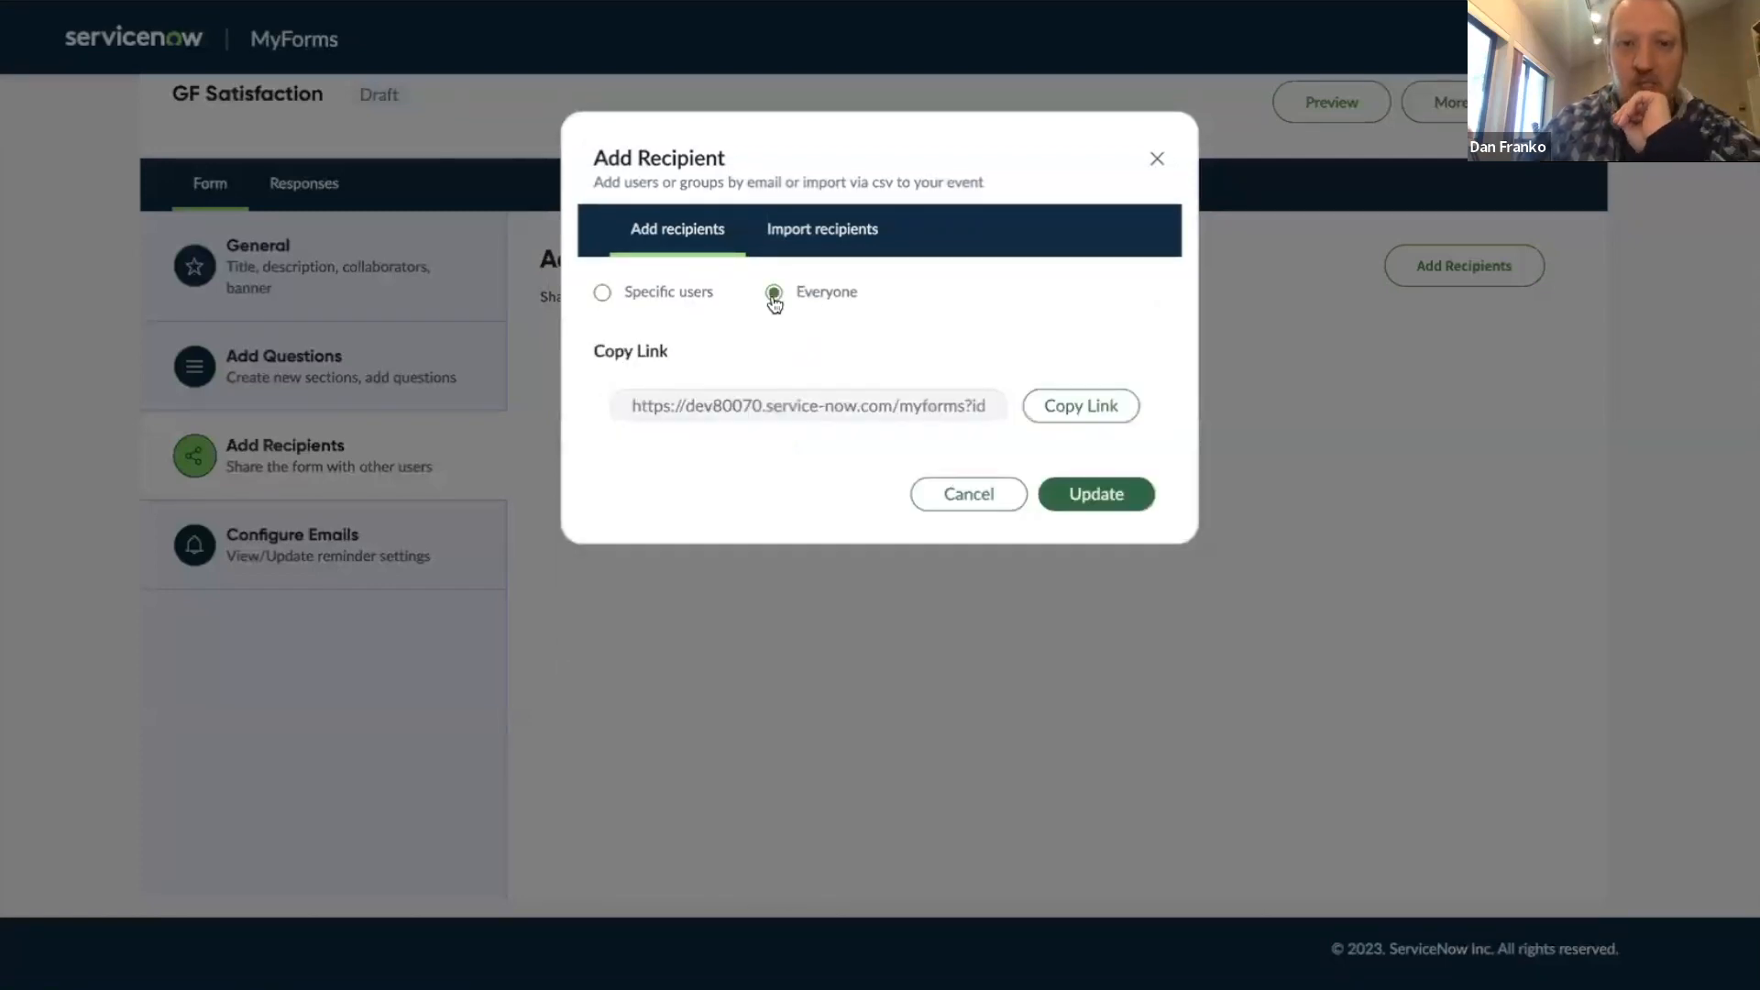
{"action": "left_click", "coordinate": [744, 406]}
{"action": "left_click", "coordinate": [602, 293]}
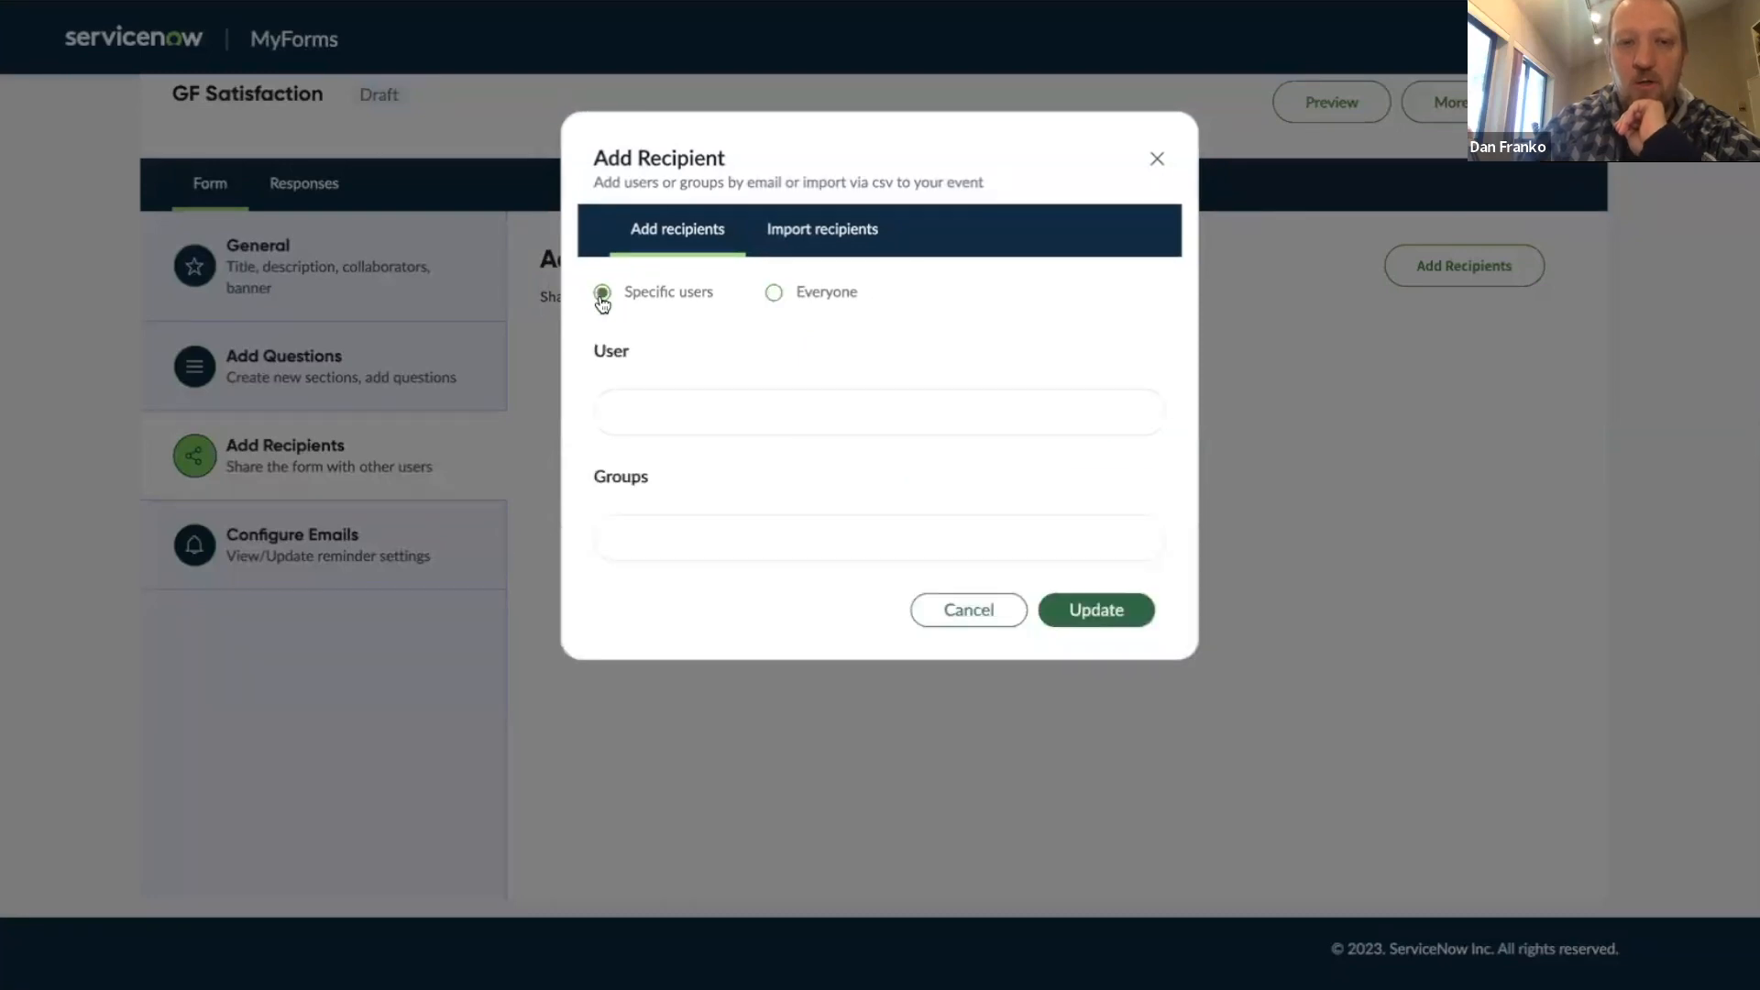
Step: Add one individual user plus the App Engine Admins and Application Development groups as recipients of the form
{"action": "left_click", "coordinate": [765, 421]}
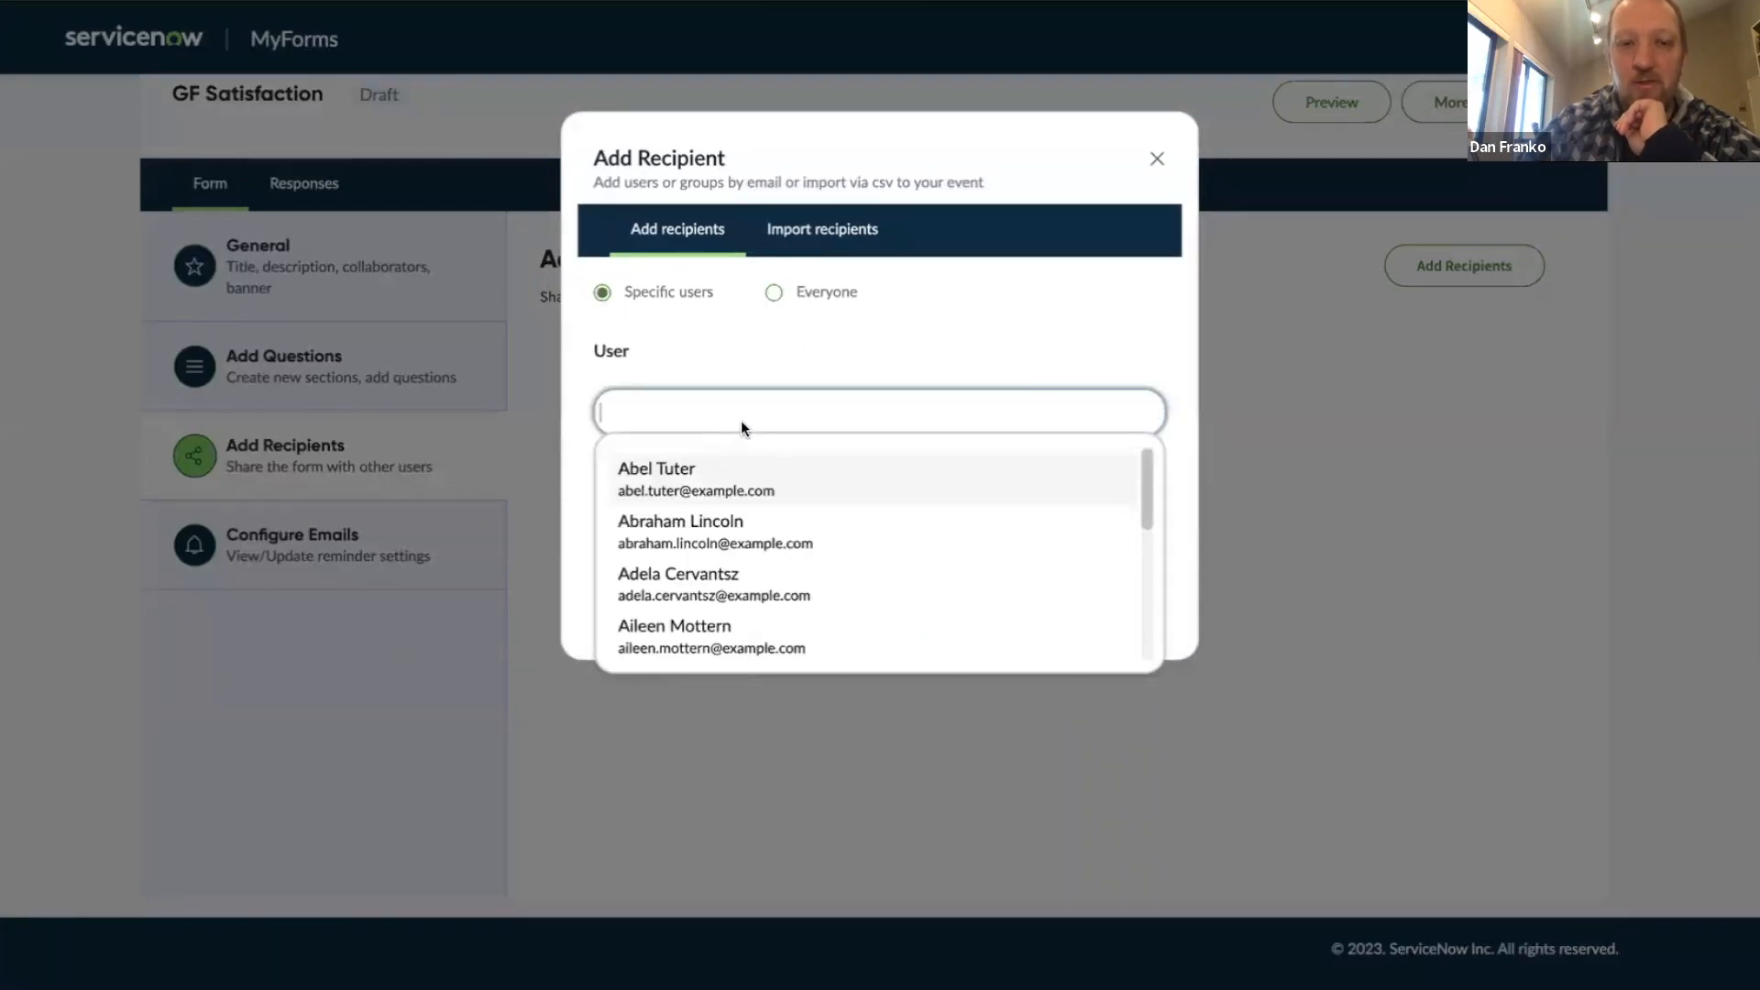
{"action": "left_click", "coordinate": [695, 542]}
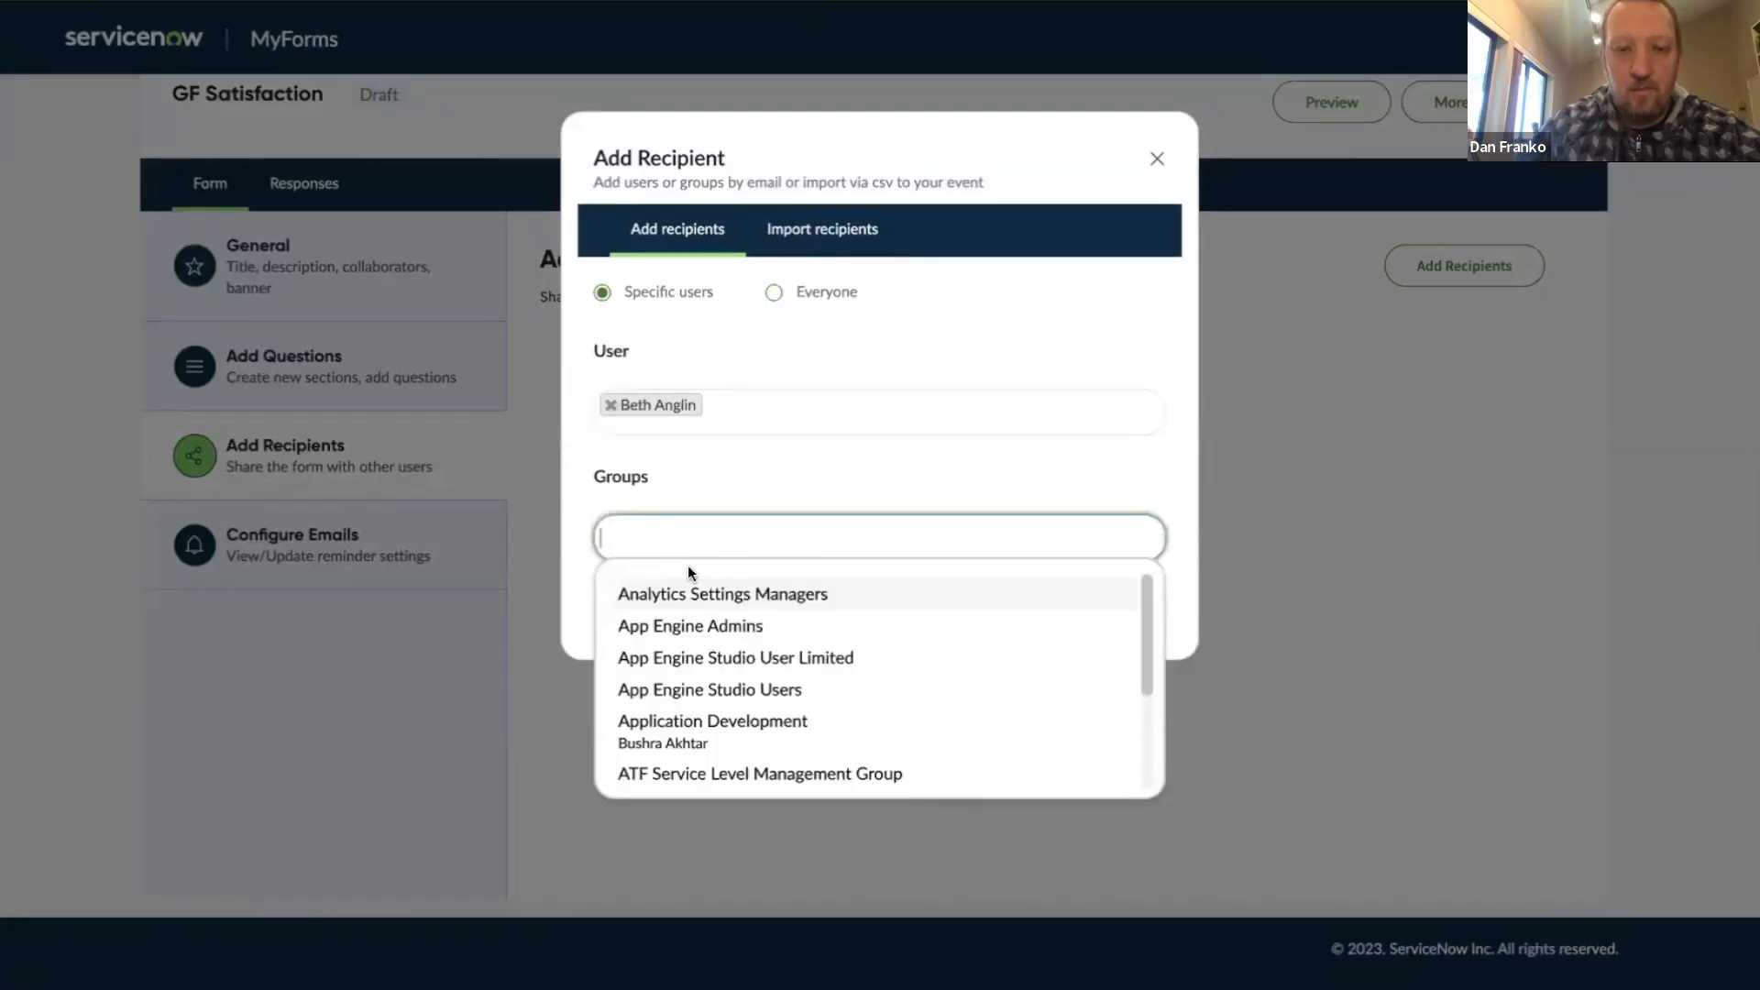
{"action": "left_click", "coordinate": [728, 625]}
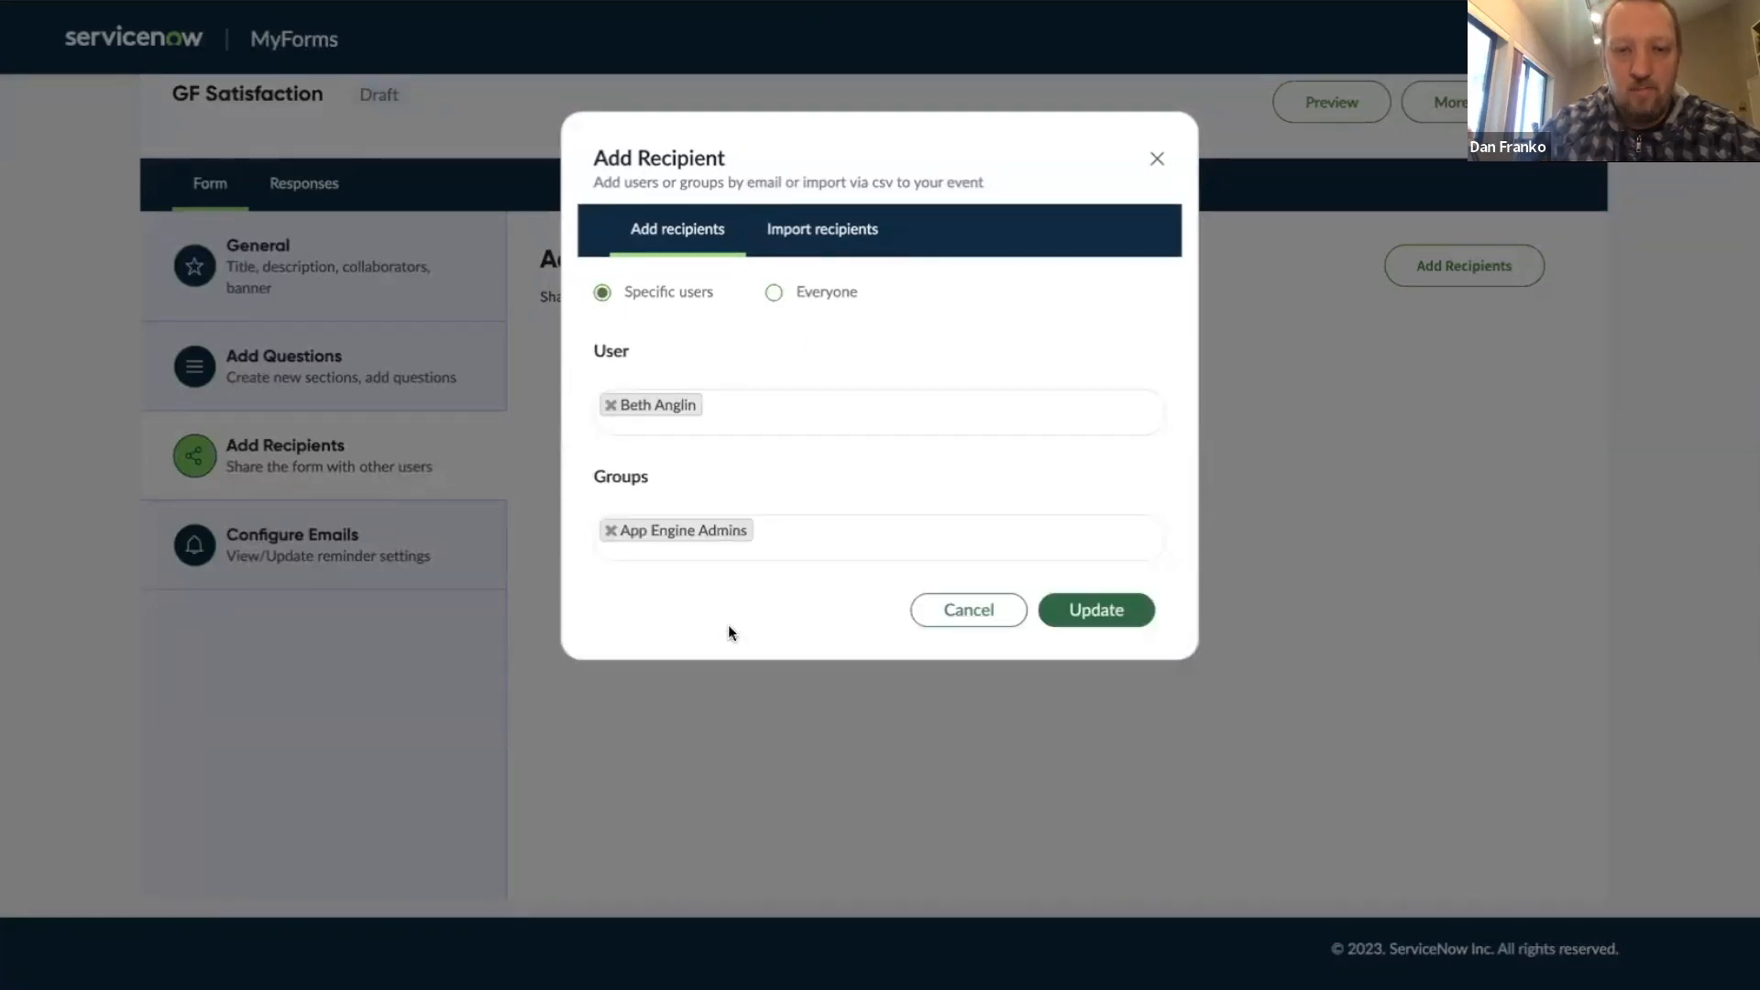
{"action": "left_click", "coordinate": [793, 533]}
{"action": "scroll", "coordinate": [733, 641], "scroll_direction": "down", "scroll_amount": 1}
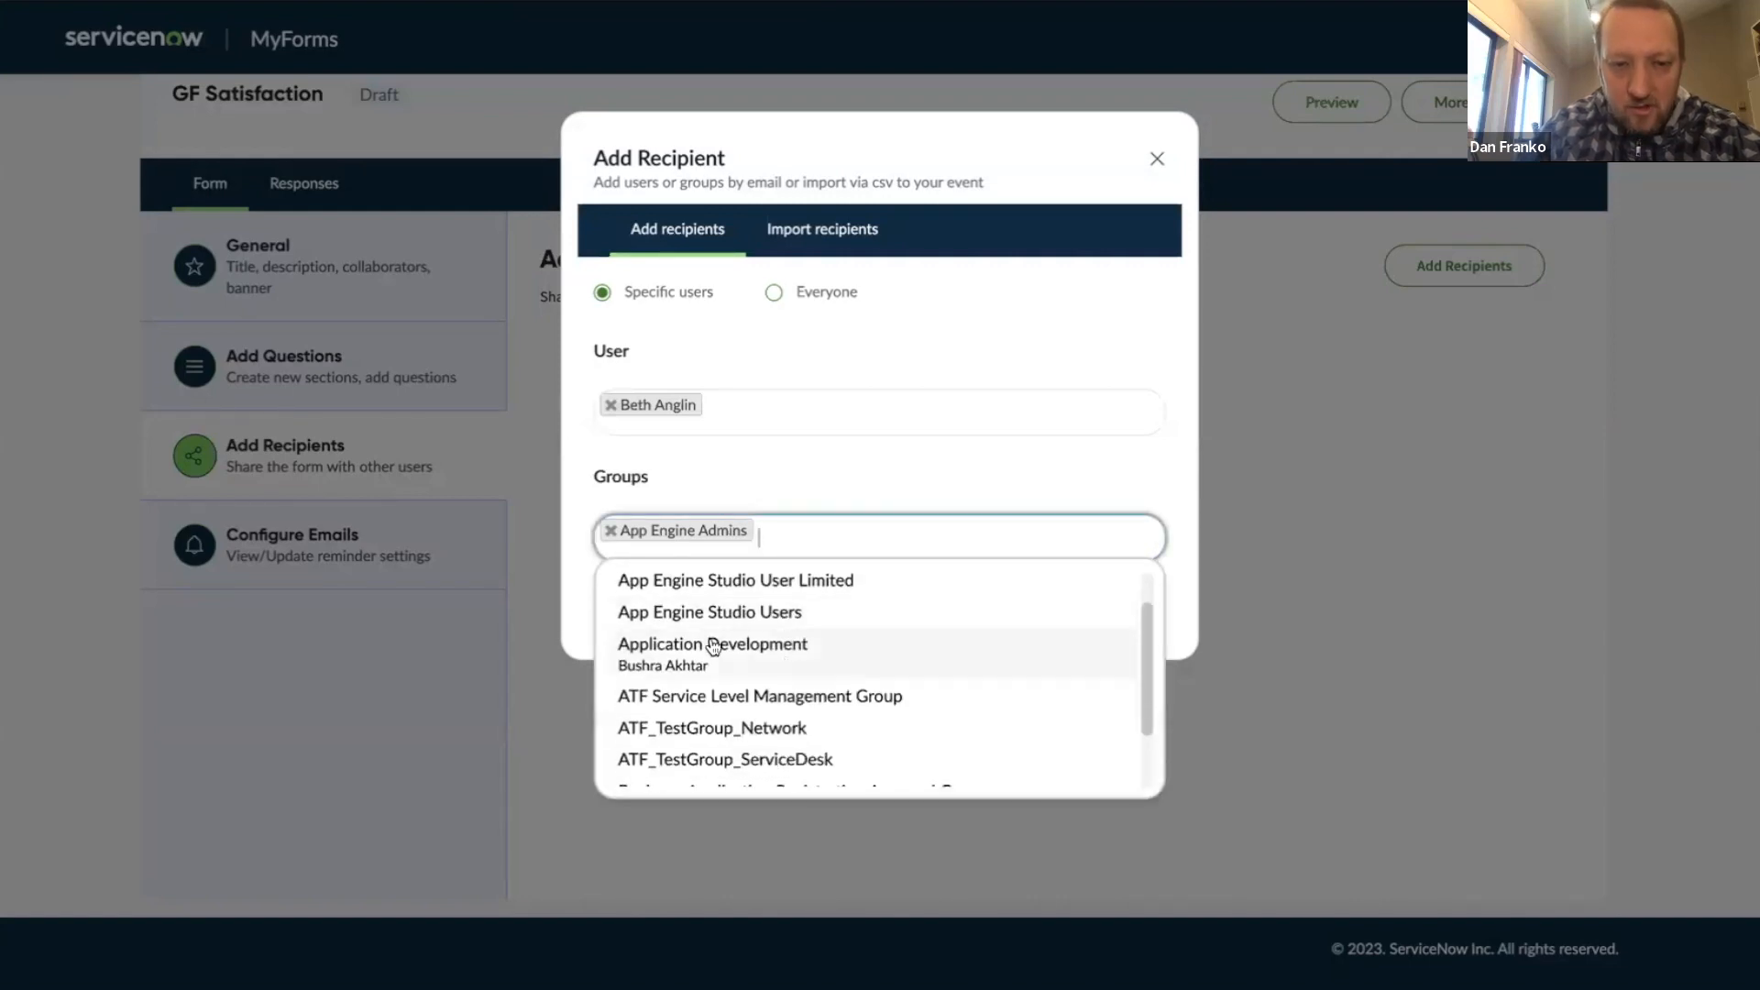
{"action": "left_click", "coordinate": [701, 642]}
{"action": "left_click", "coordinate": [1111, 609]}
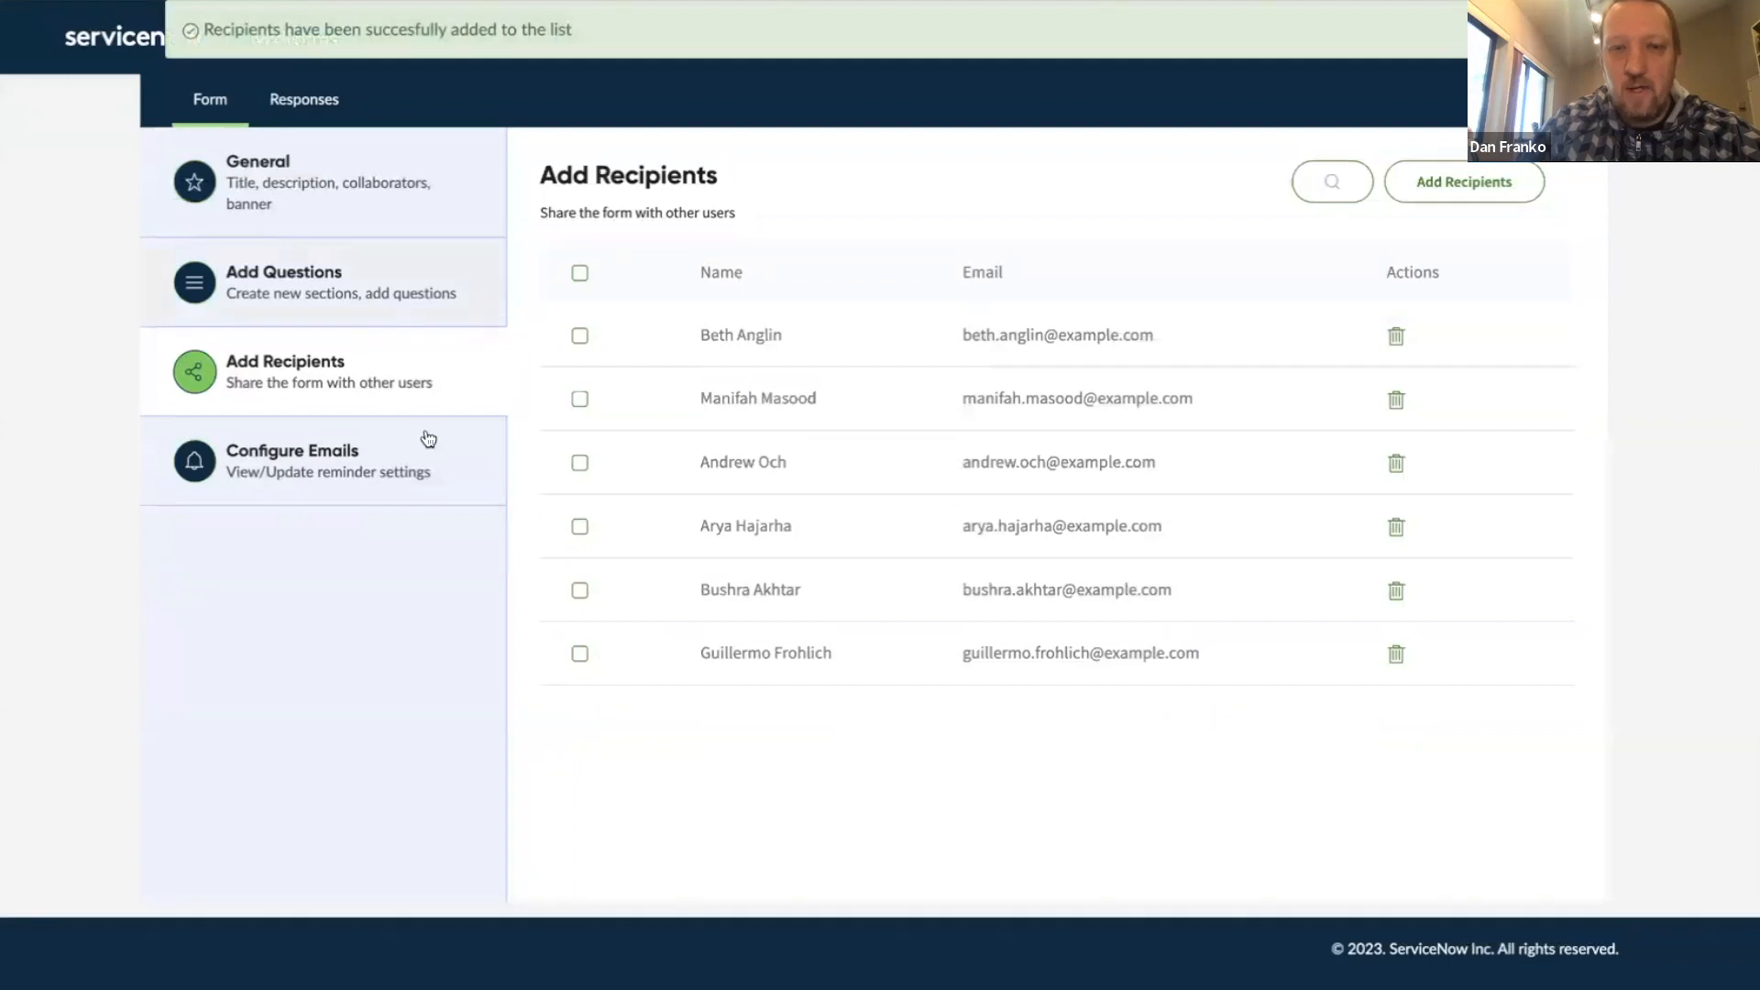
Step: Check the recipient list, open the form's email configuration and enable the form invitation email
{"action": "scroll", "coordinate": [932, 449], "scroll_direction": "down", "scroll_amount": 1}
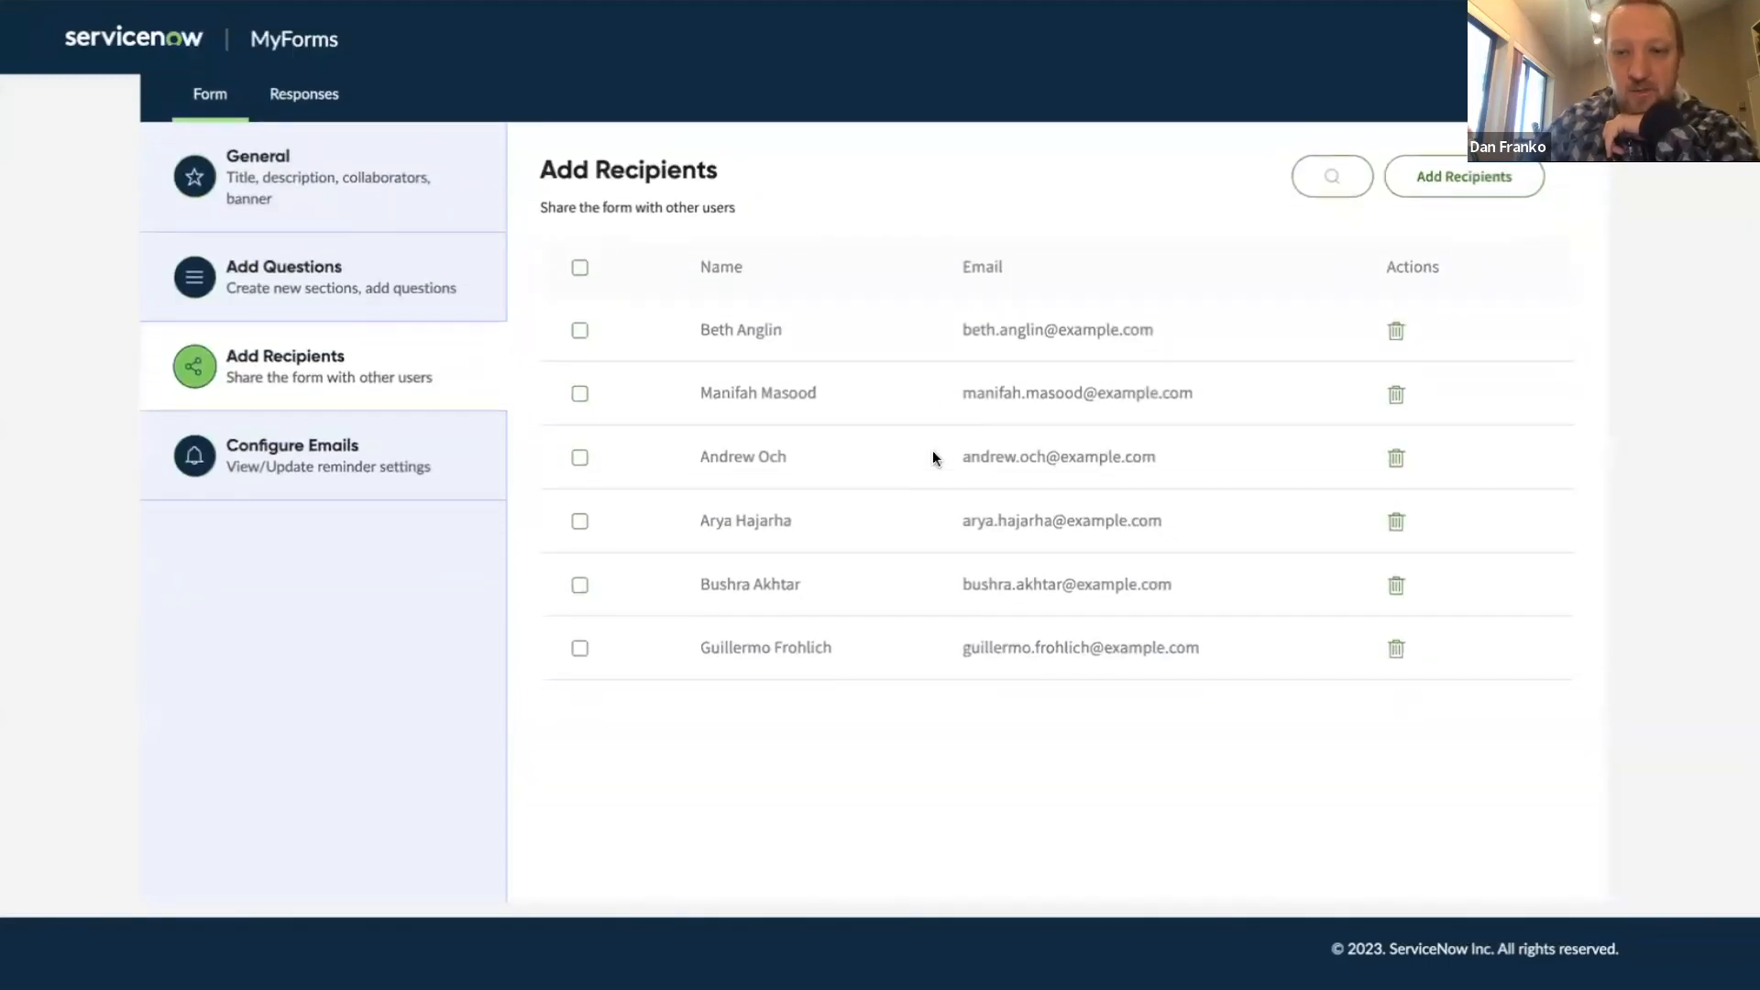
{"action": "scroll", "coordinate": [932, 449], "scroll_direction": "down", "scroll_amount": 2}
{"action": "scroll", "coordinate": [933, 452], "scroll_direction": "up", "scroll_amount": 2}
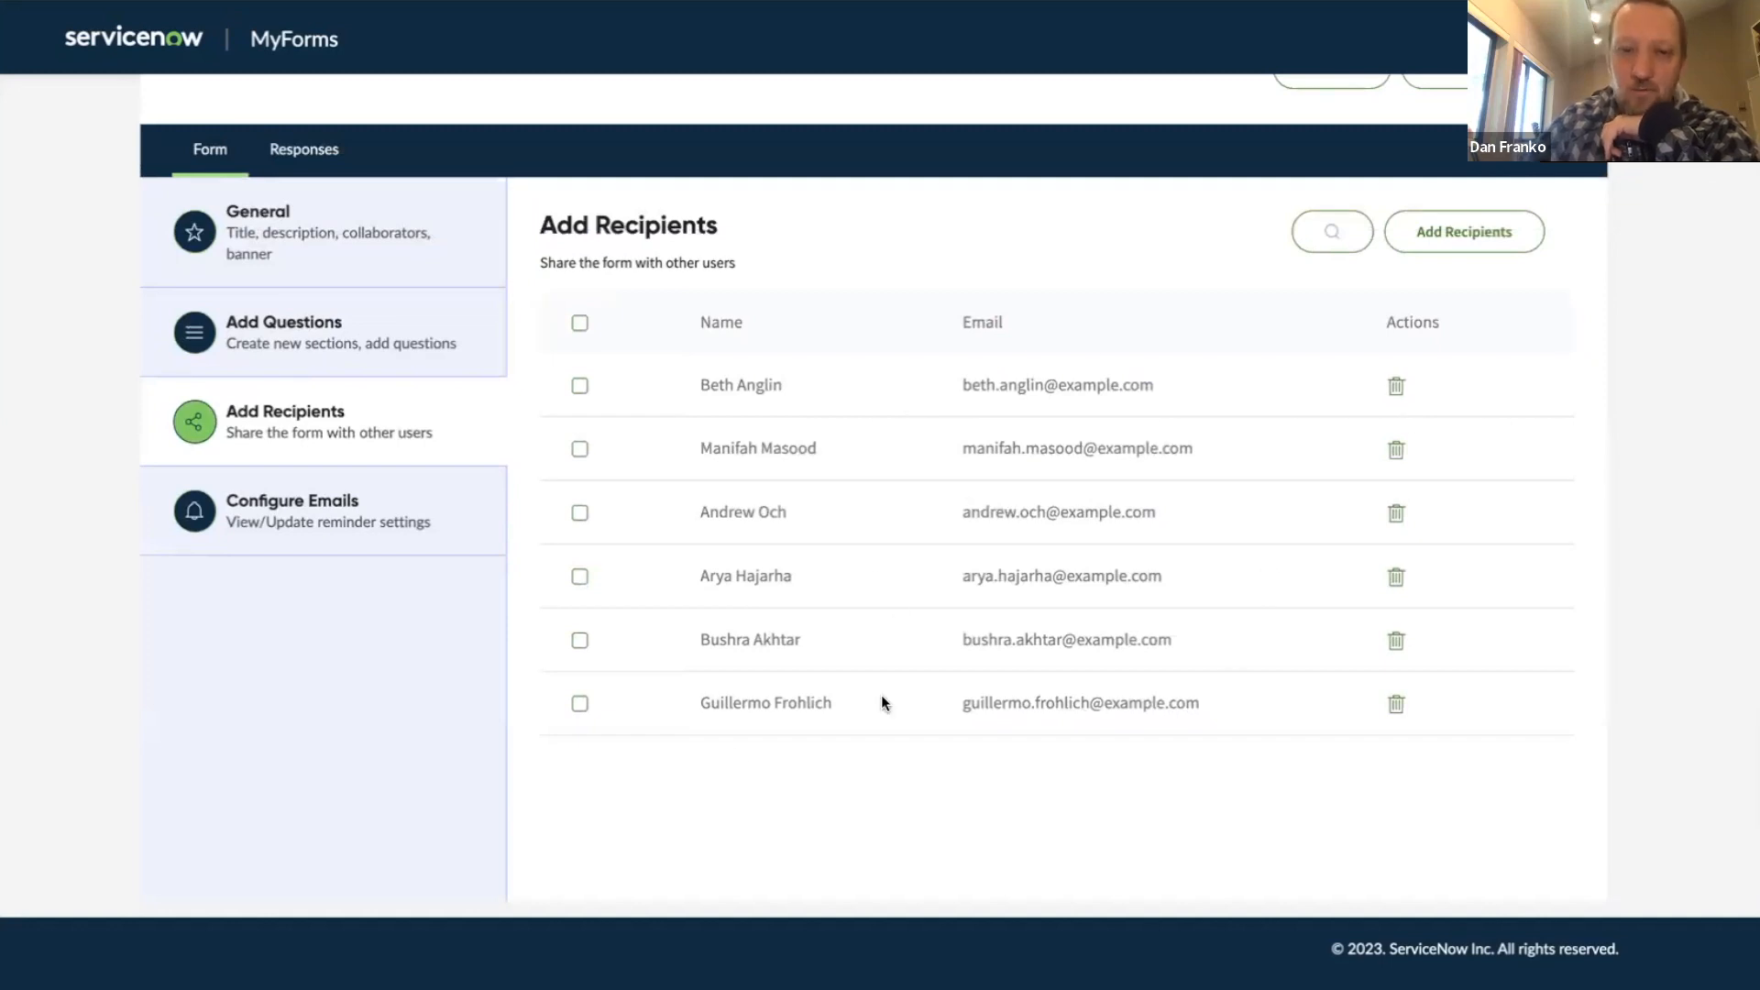
{"action": "left_click", "coordinate": [396, 513]}
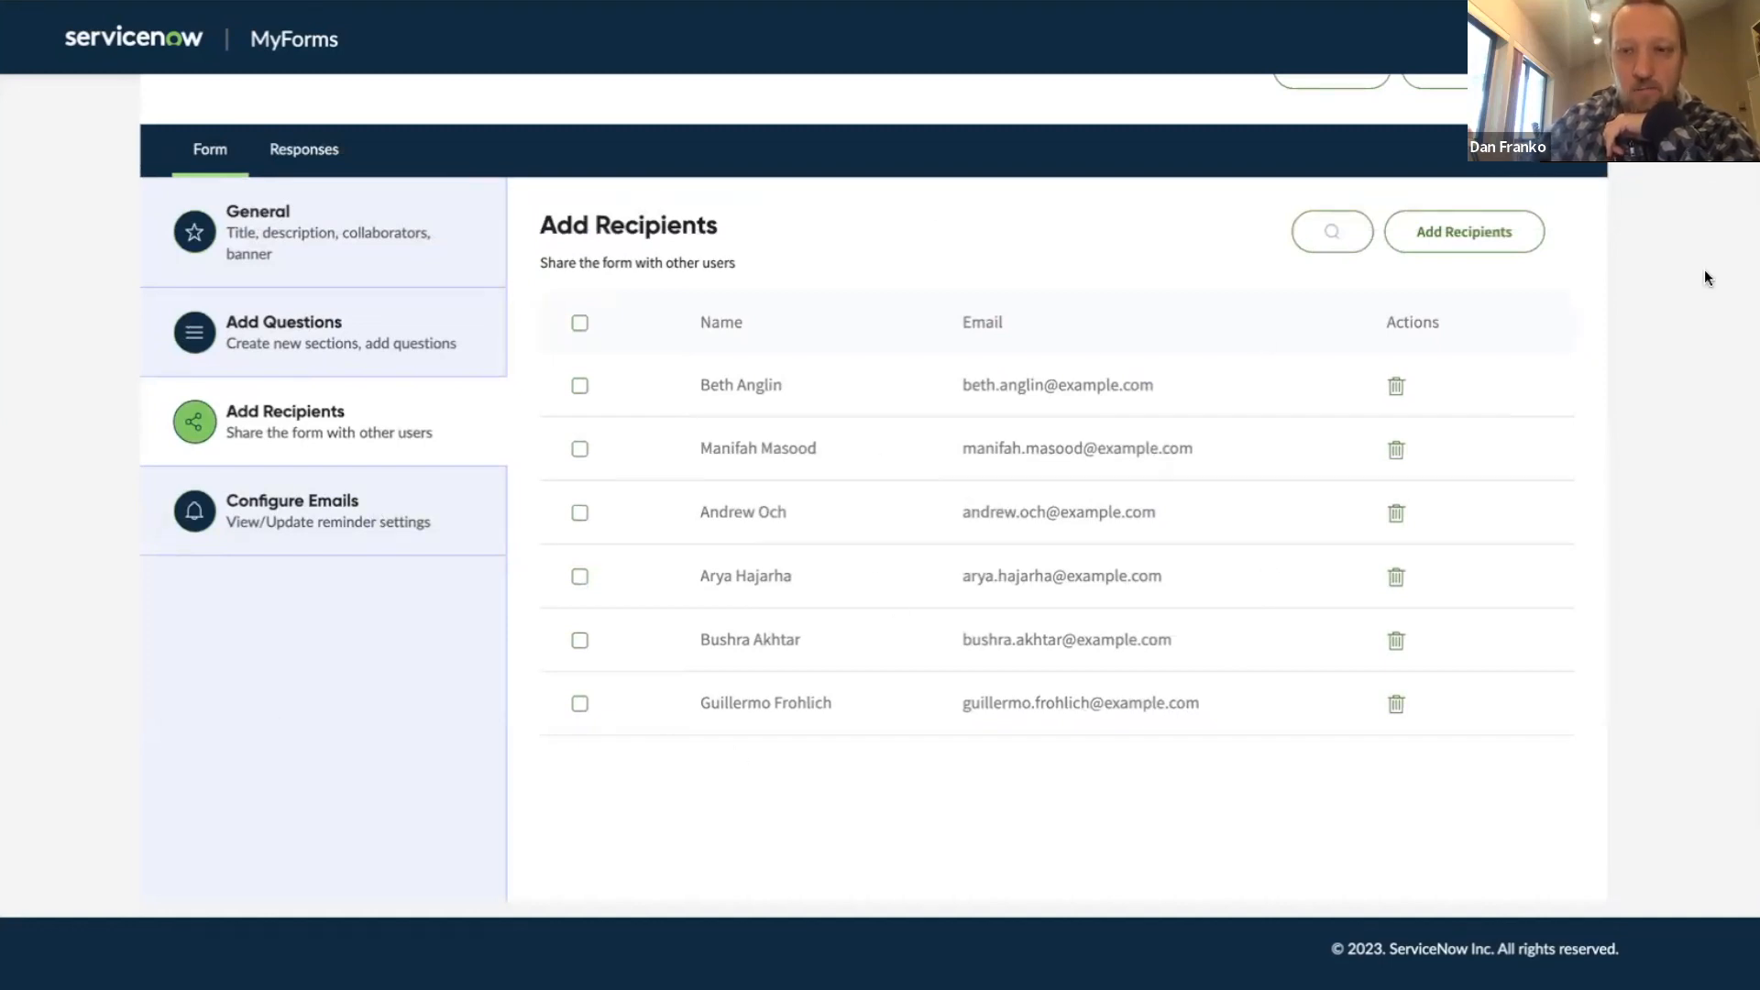
{"action": "scroll", "coordinate": [1230, 418], "scroll_direction": "up", "scroll_amount": 3}
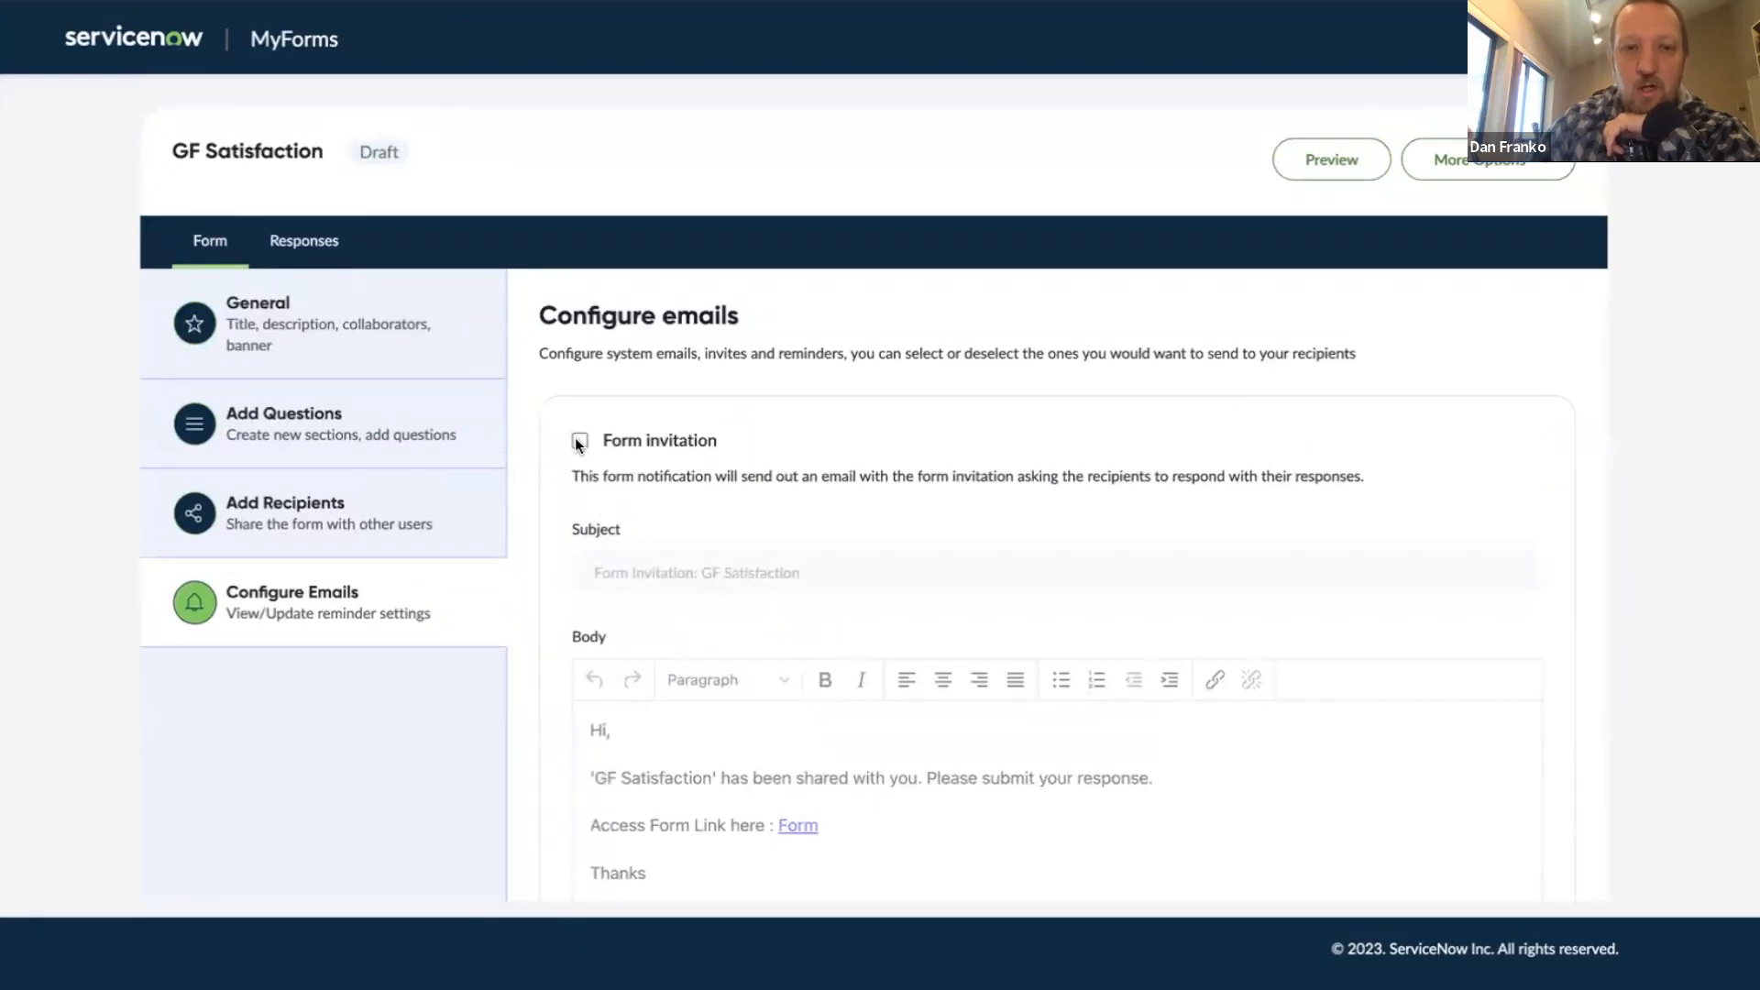
{"action": "scroll", "coordinate": [1606, 486], "scroll_direction": "down", "scroll_amount": 1}
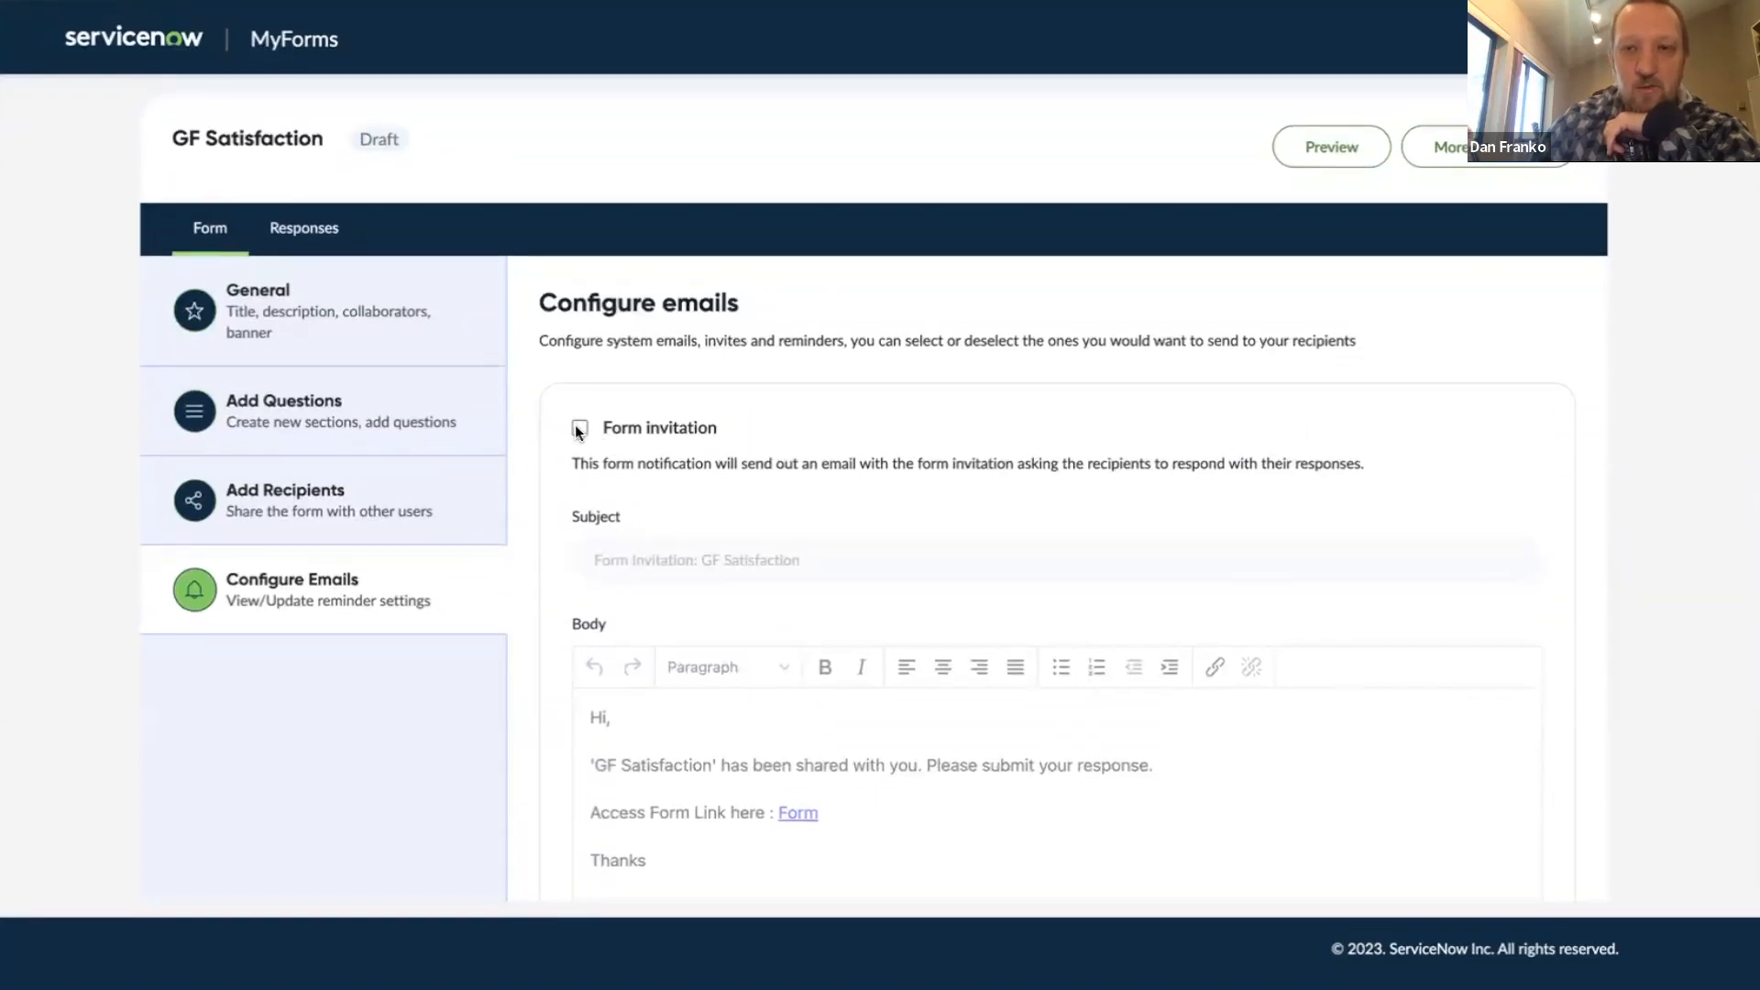
{"action": "left_click", "coordinate": [577, 427]}
{"action": "scroll", "coordinate": [1201, 500], "scroll_direction": "down", "scroll_amount": 2}
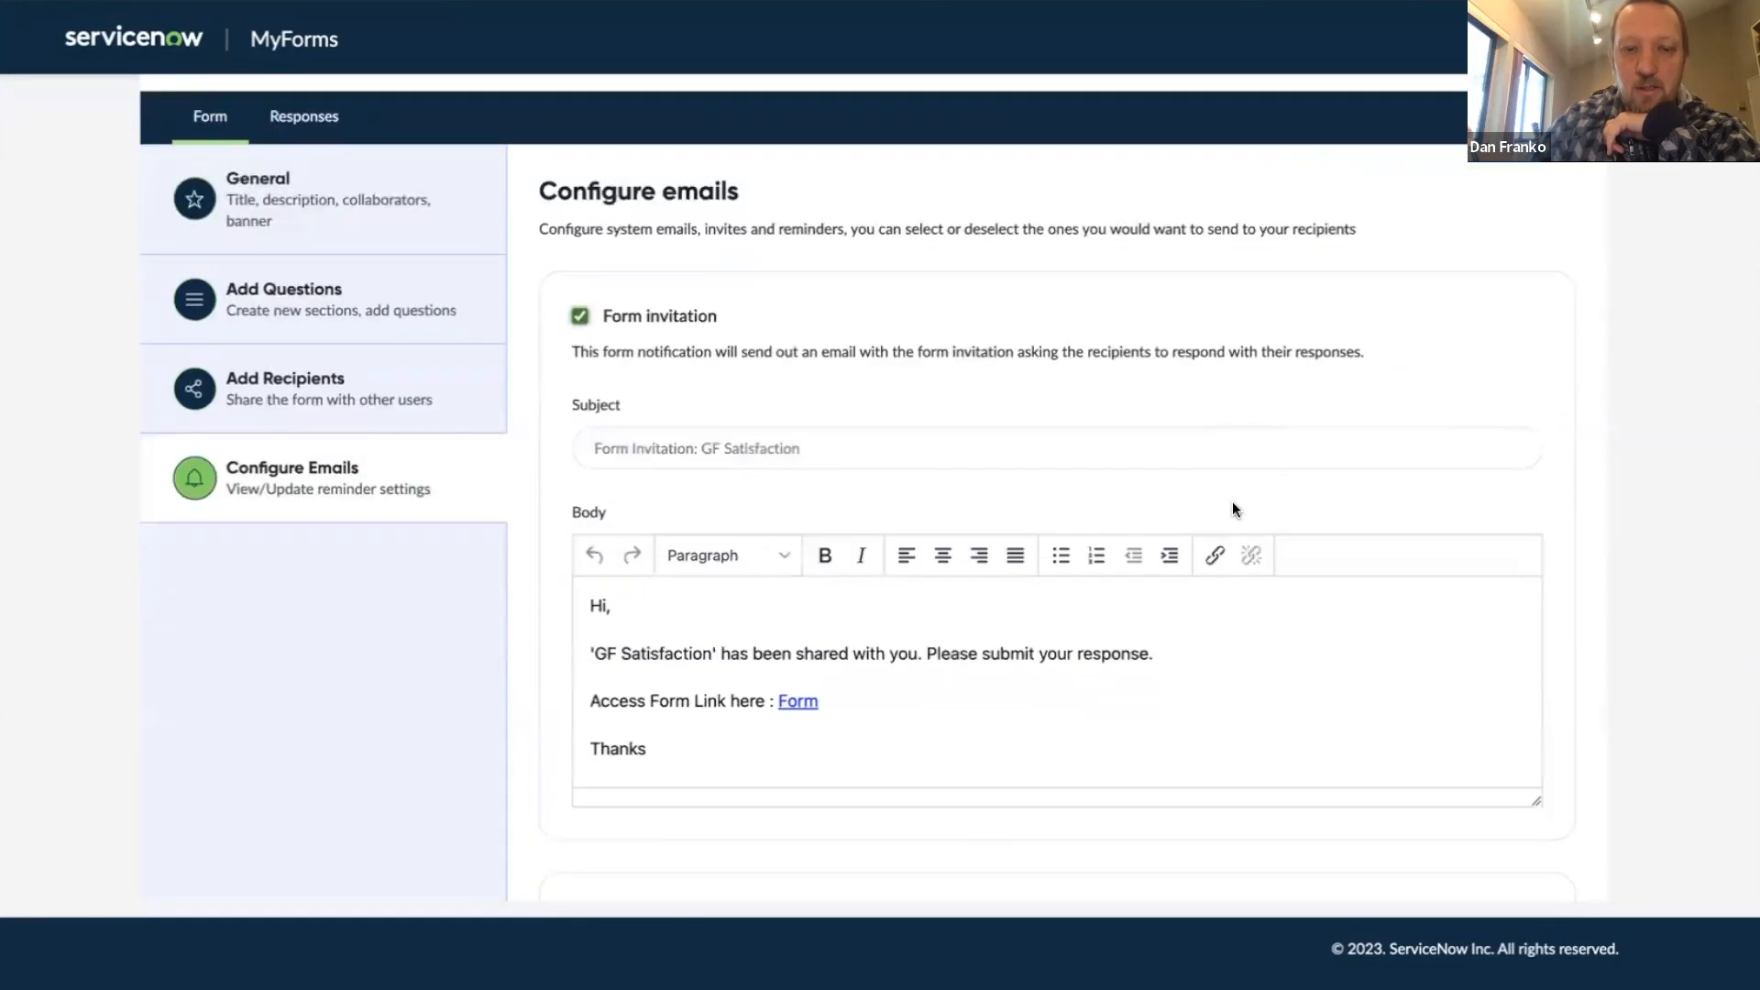
Step: Examine the default subject and body text of the form invitation and form response reminder emails
{"action": "scroll", "coordinate": [1232, 504], "scroll_direction": "down", "scroll_amount": 3}
{"action": "scroll", "coordinate": [1232, 504], "scroll_direction": "down", "scroll_amount": 5}
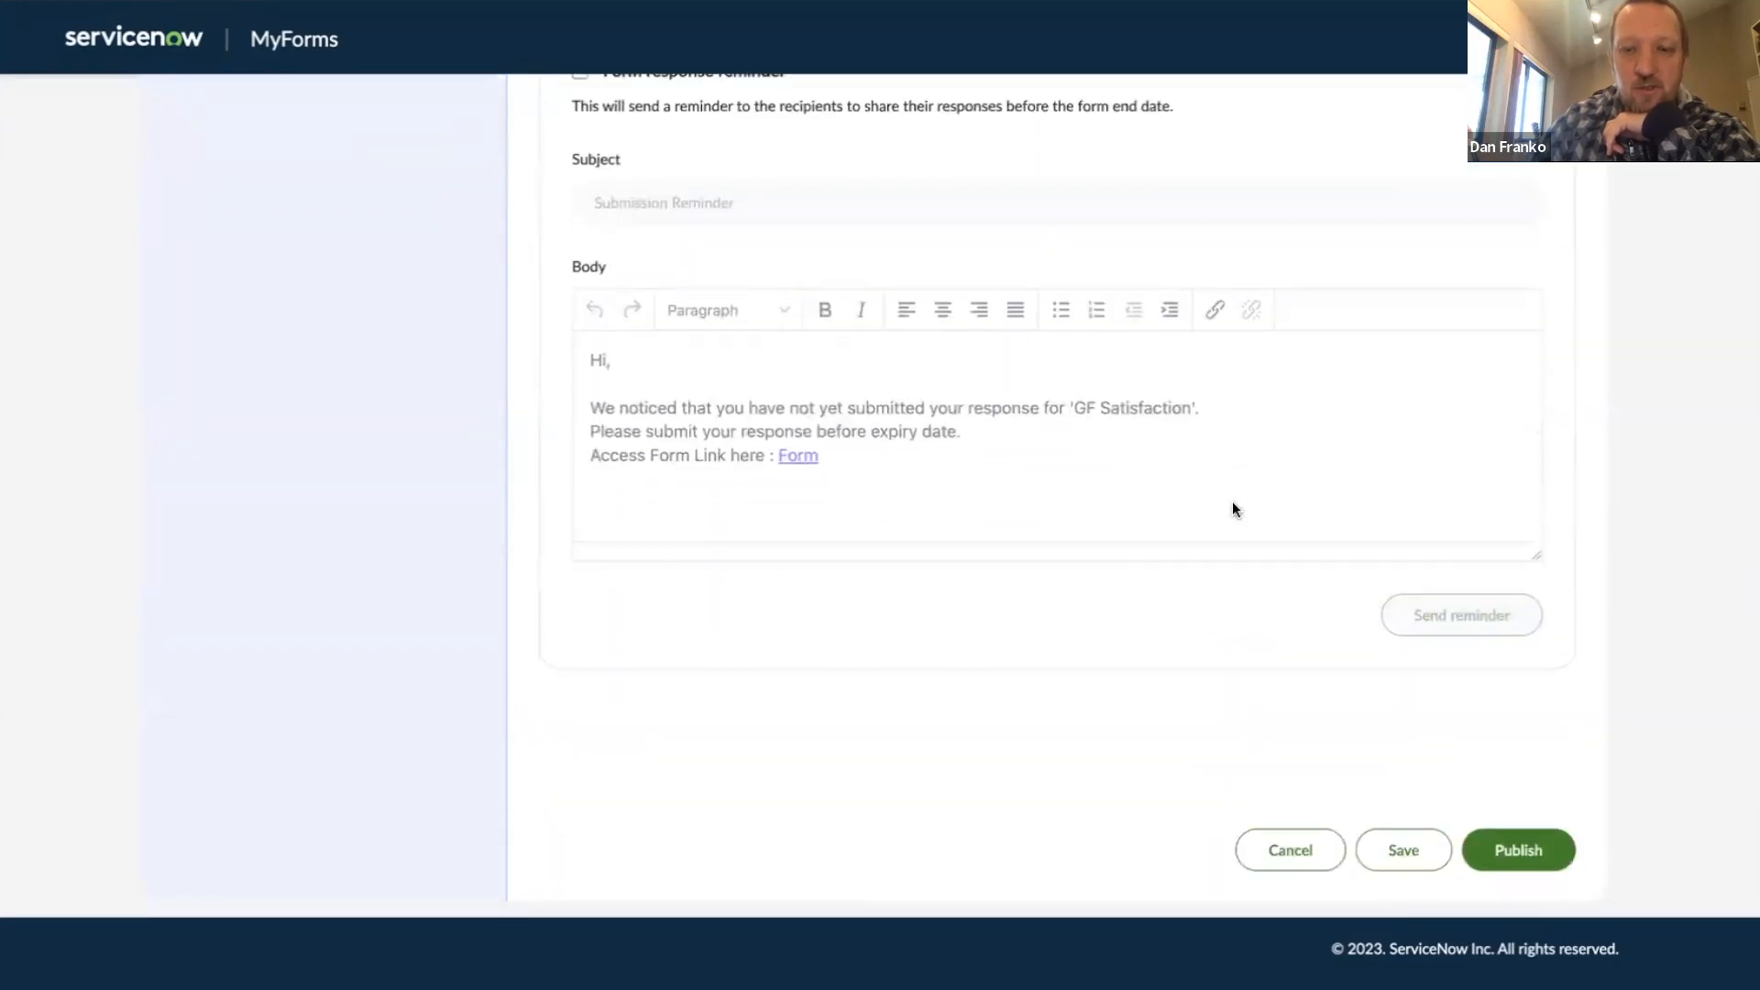
{"action": "scroll", "coordinate": [1233, 508], "scroll_direction": "down", "scroll_amount": 1}
{"action": "scroll", "coordinate": [1231, 500], "scroll_direction": "up", "scroll_amount": 3}
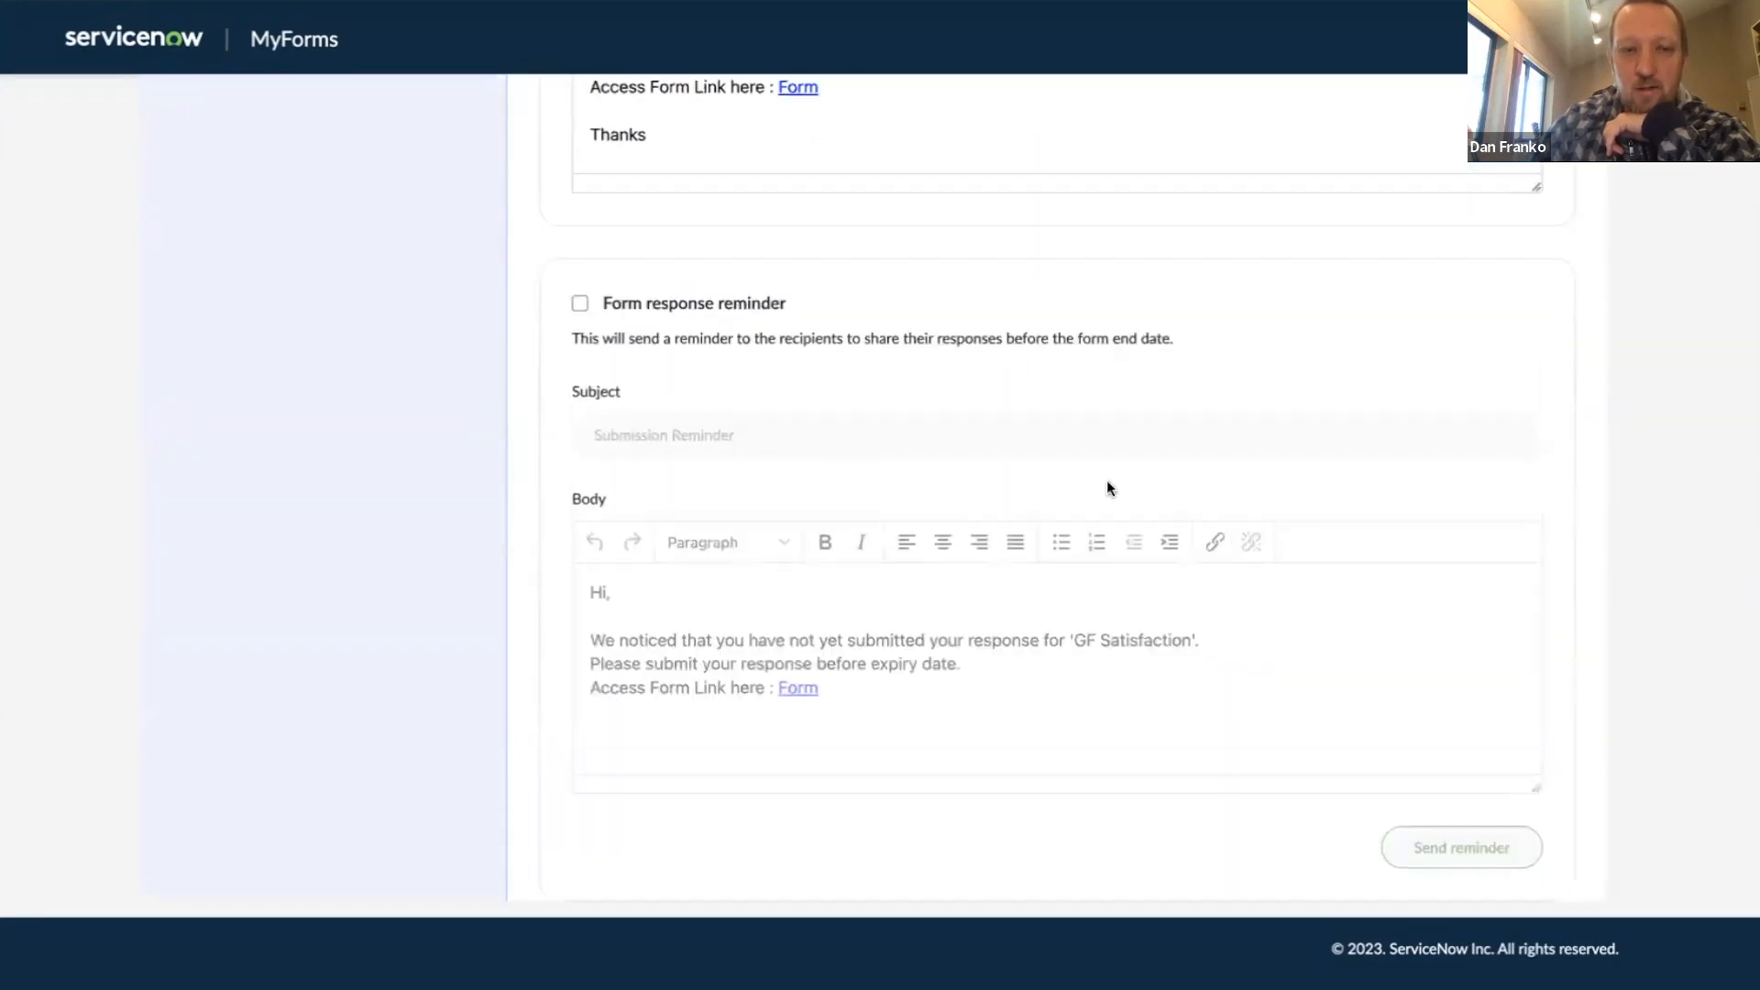
{"action": "scroll", "coordinate": [1663, 521], "scroll_direction": "up", "scroll_amount": 5}
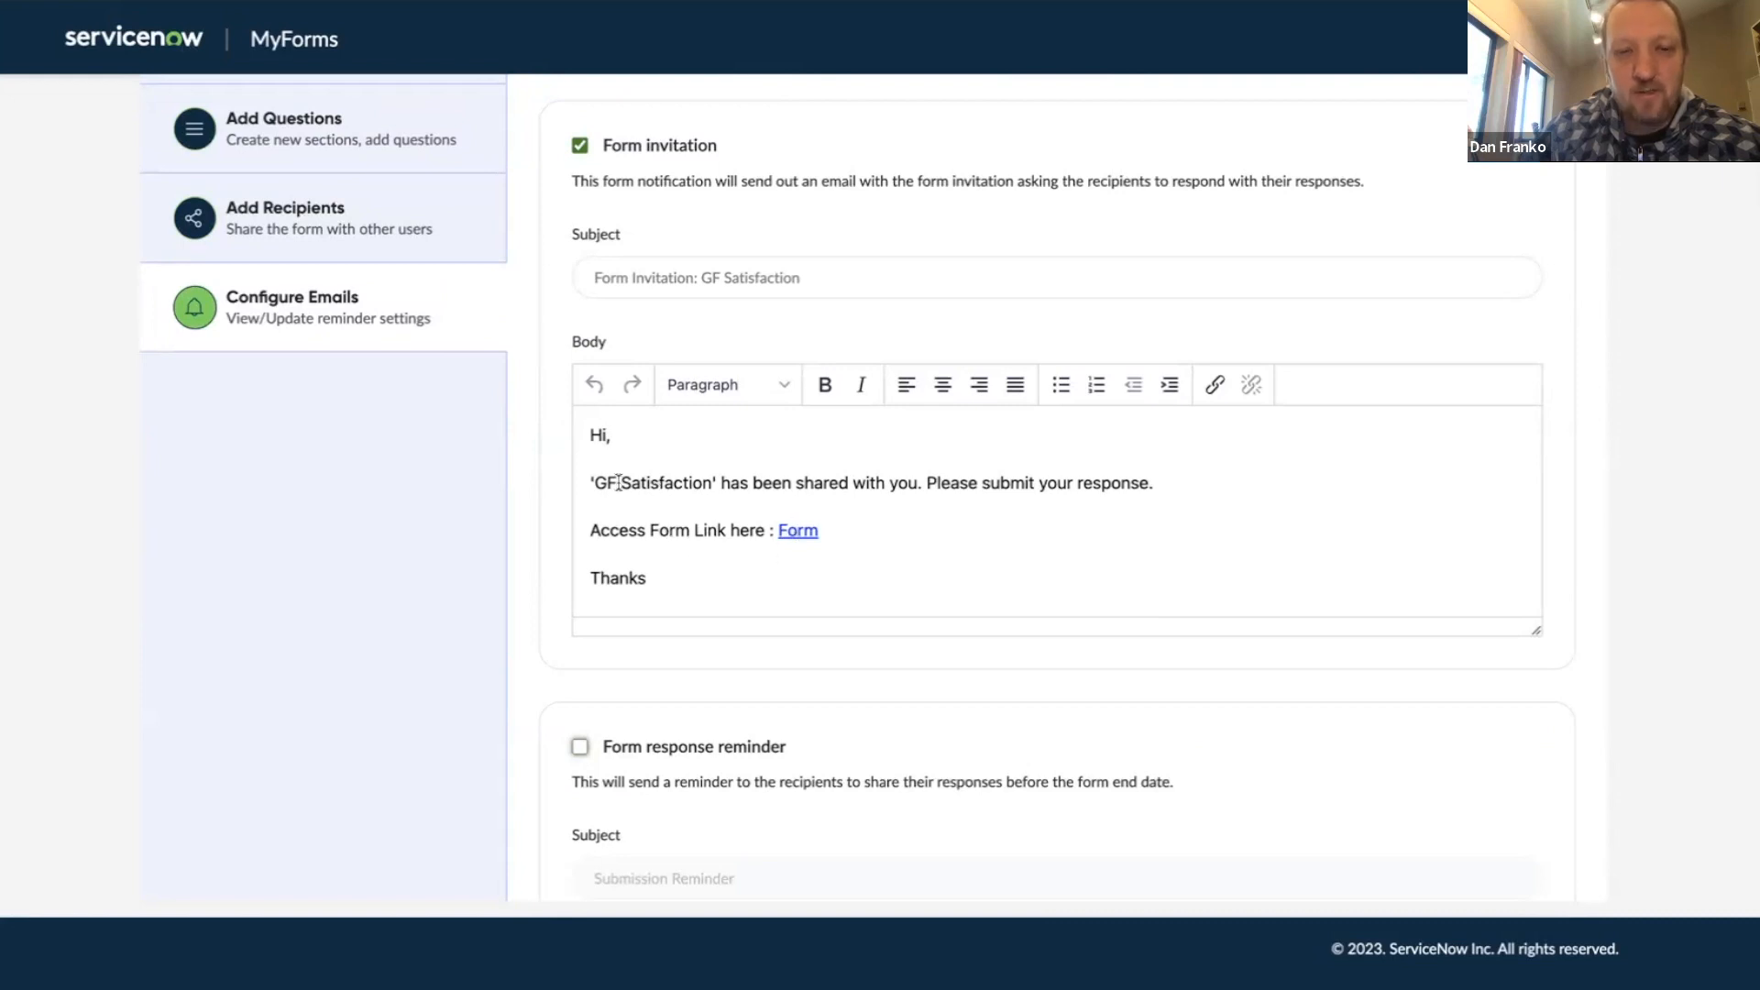
{"action": "left_click_drag", "start_coordinate": [595, 482], "coordinate": [1193, 481]}
{"action": "left_click", "coordinate": [1153, 483]}
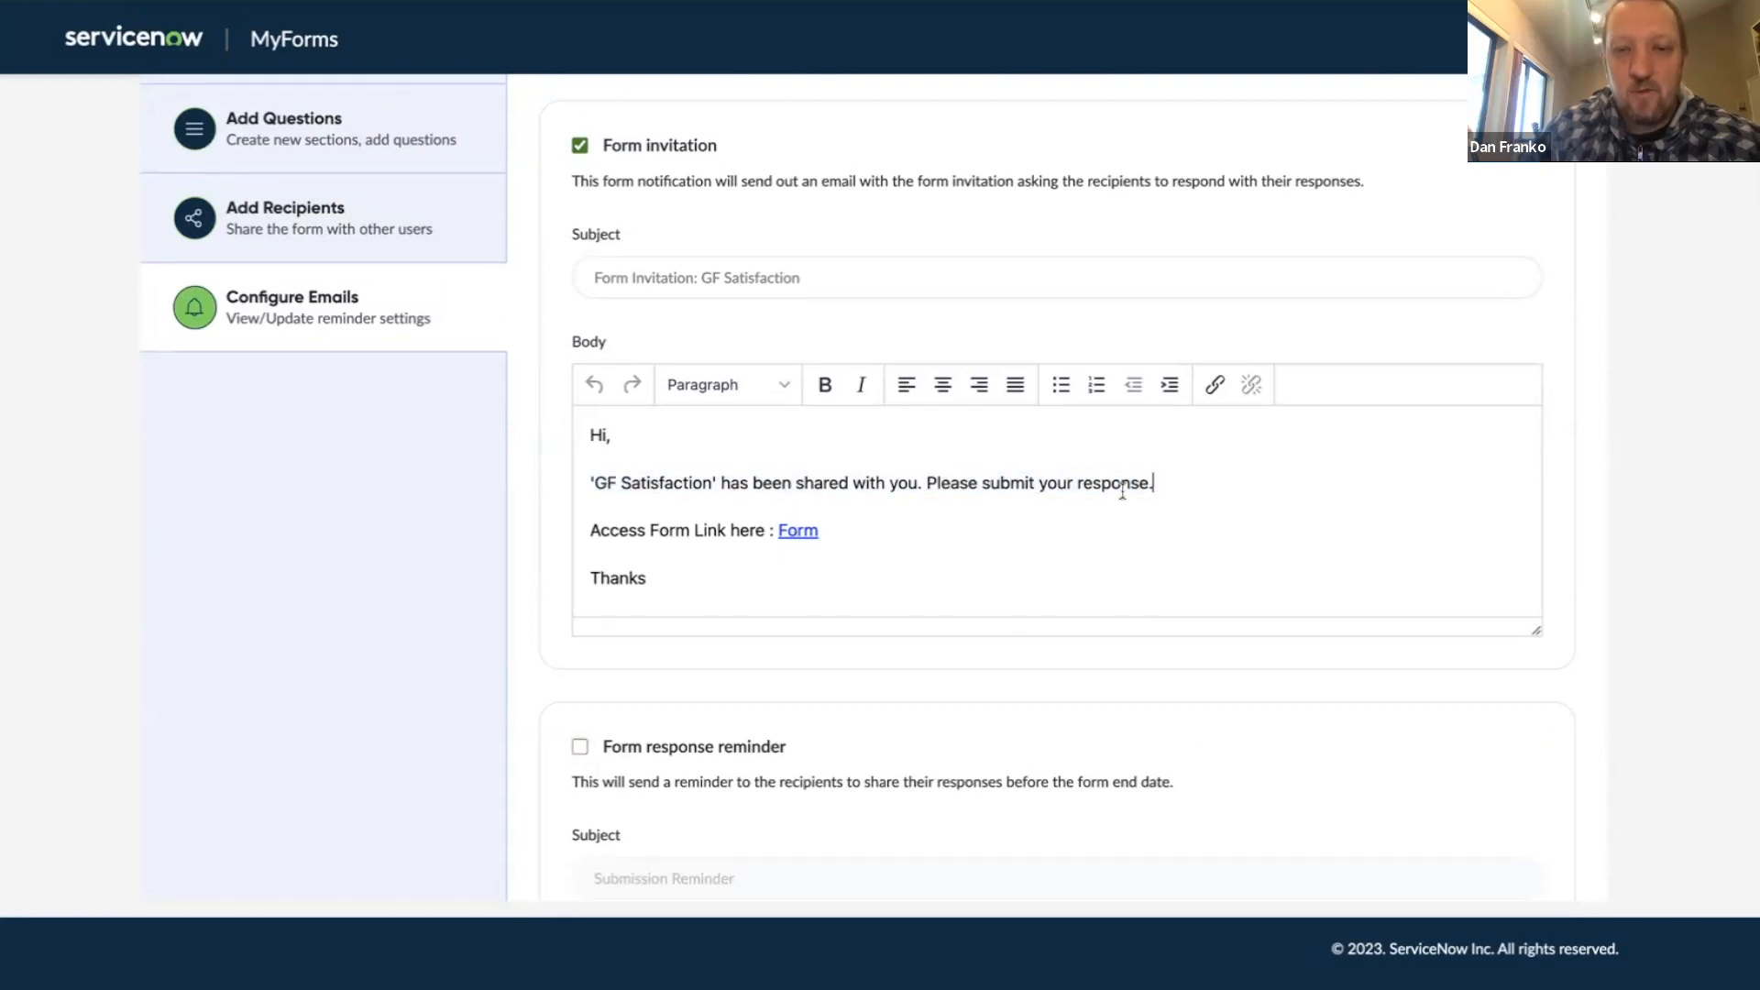
{"action": "scroll", "coordinate": [607, 531], "scroll_direction": "down", "scroll_amount": 1}
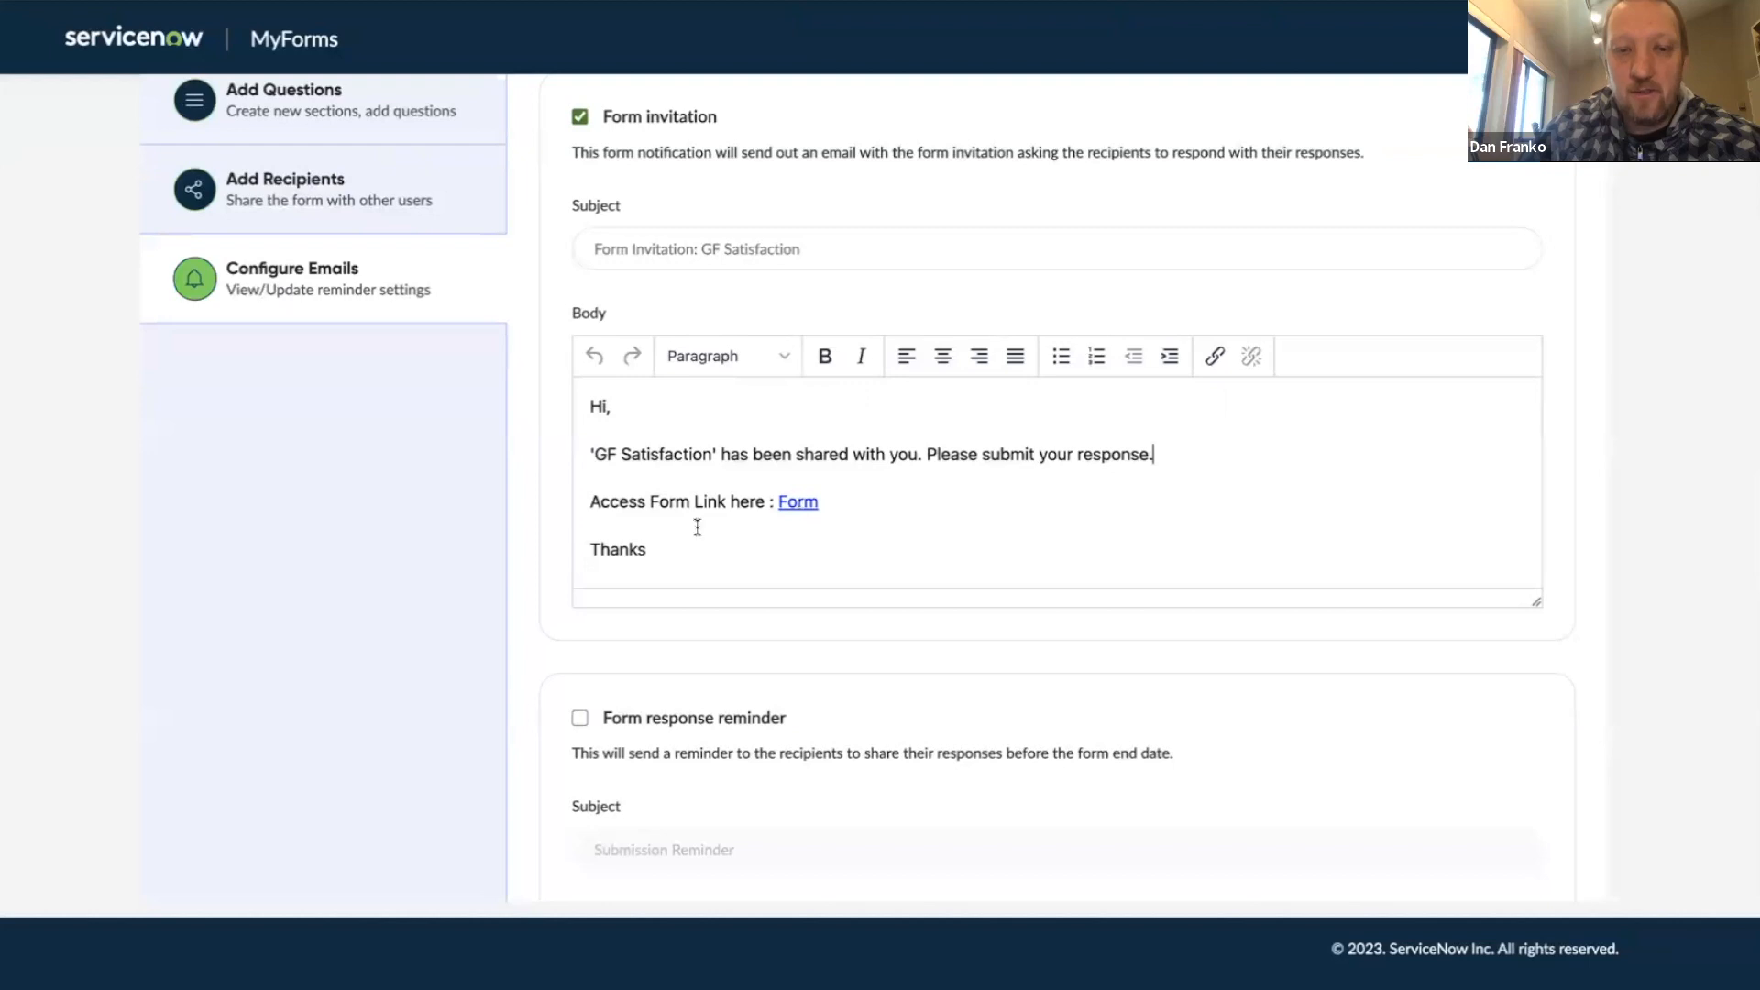
{"action": "scroll", "coordinate": [680, 546], "scroll_direction": "up", "scroll_amount": 1}
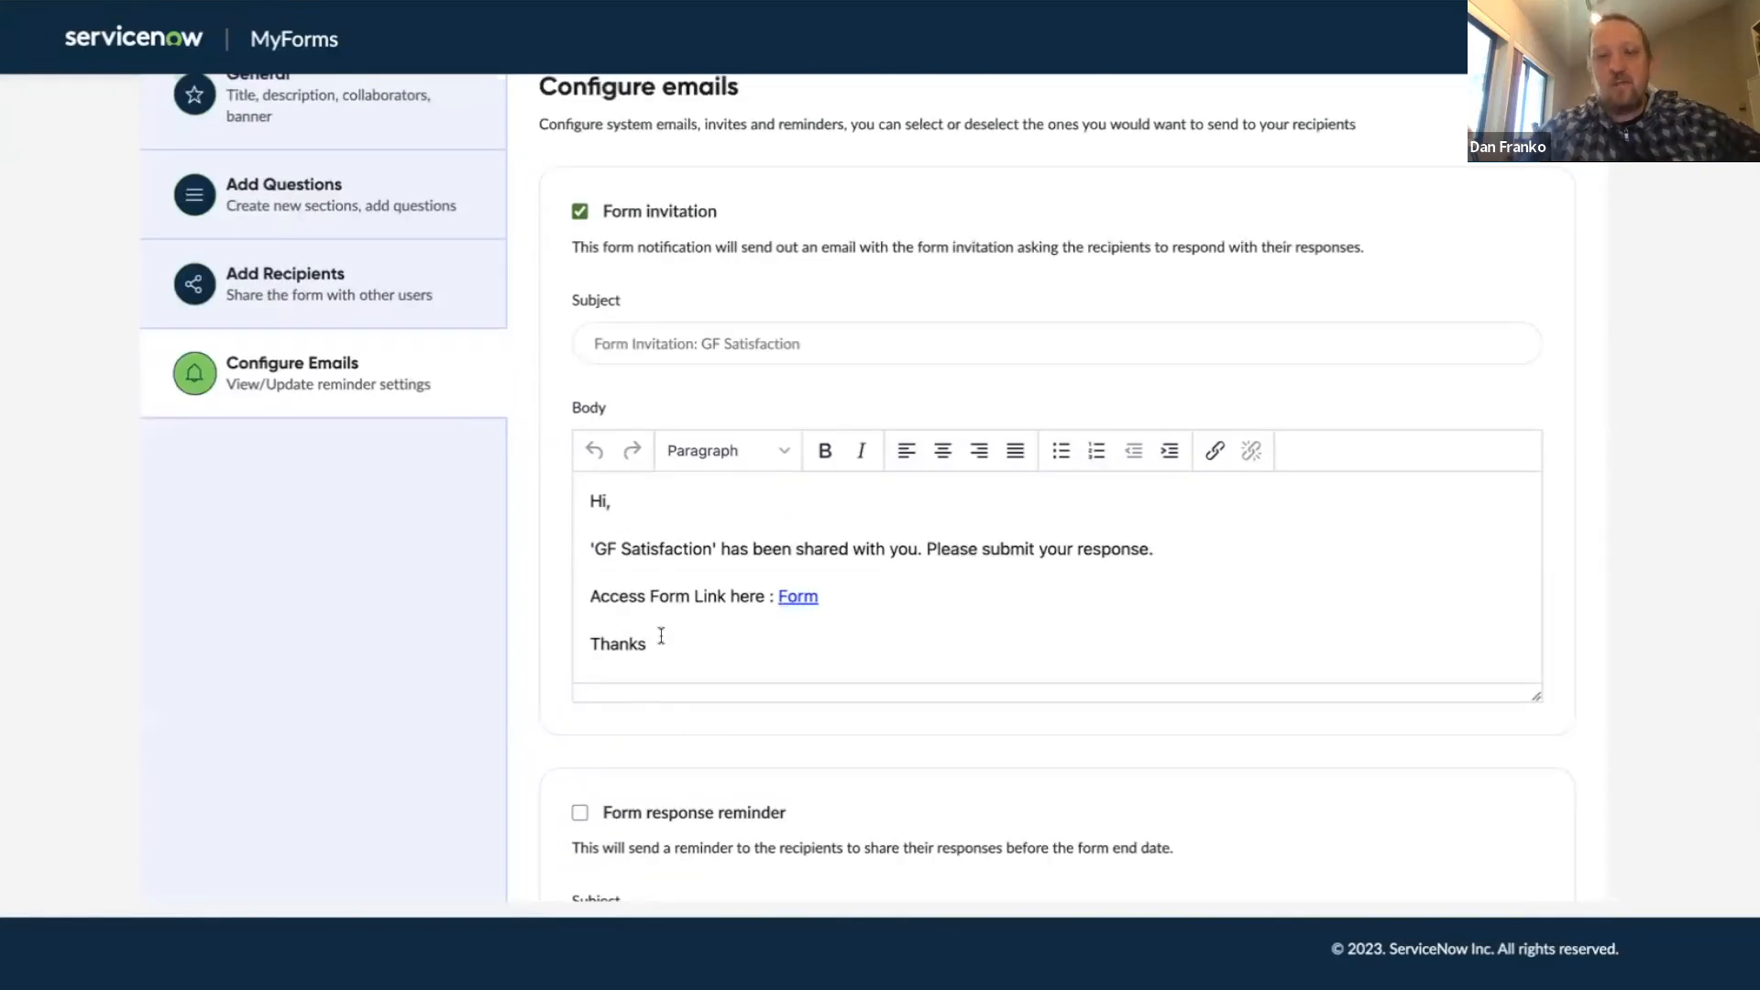
{"action": "scroll", "coordinate": [1001, 576], "scroll_direction": "up", "scroll_amount": 1}
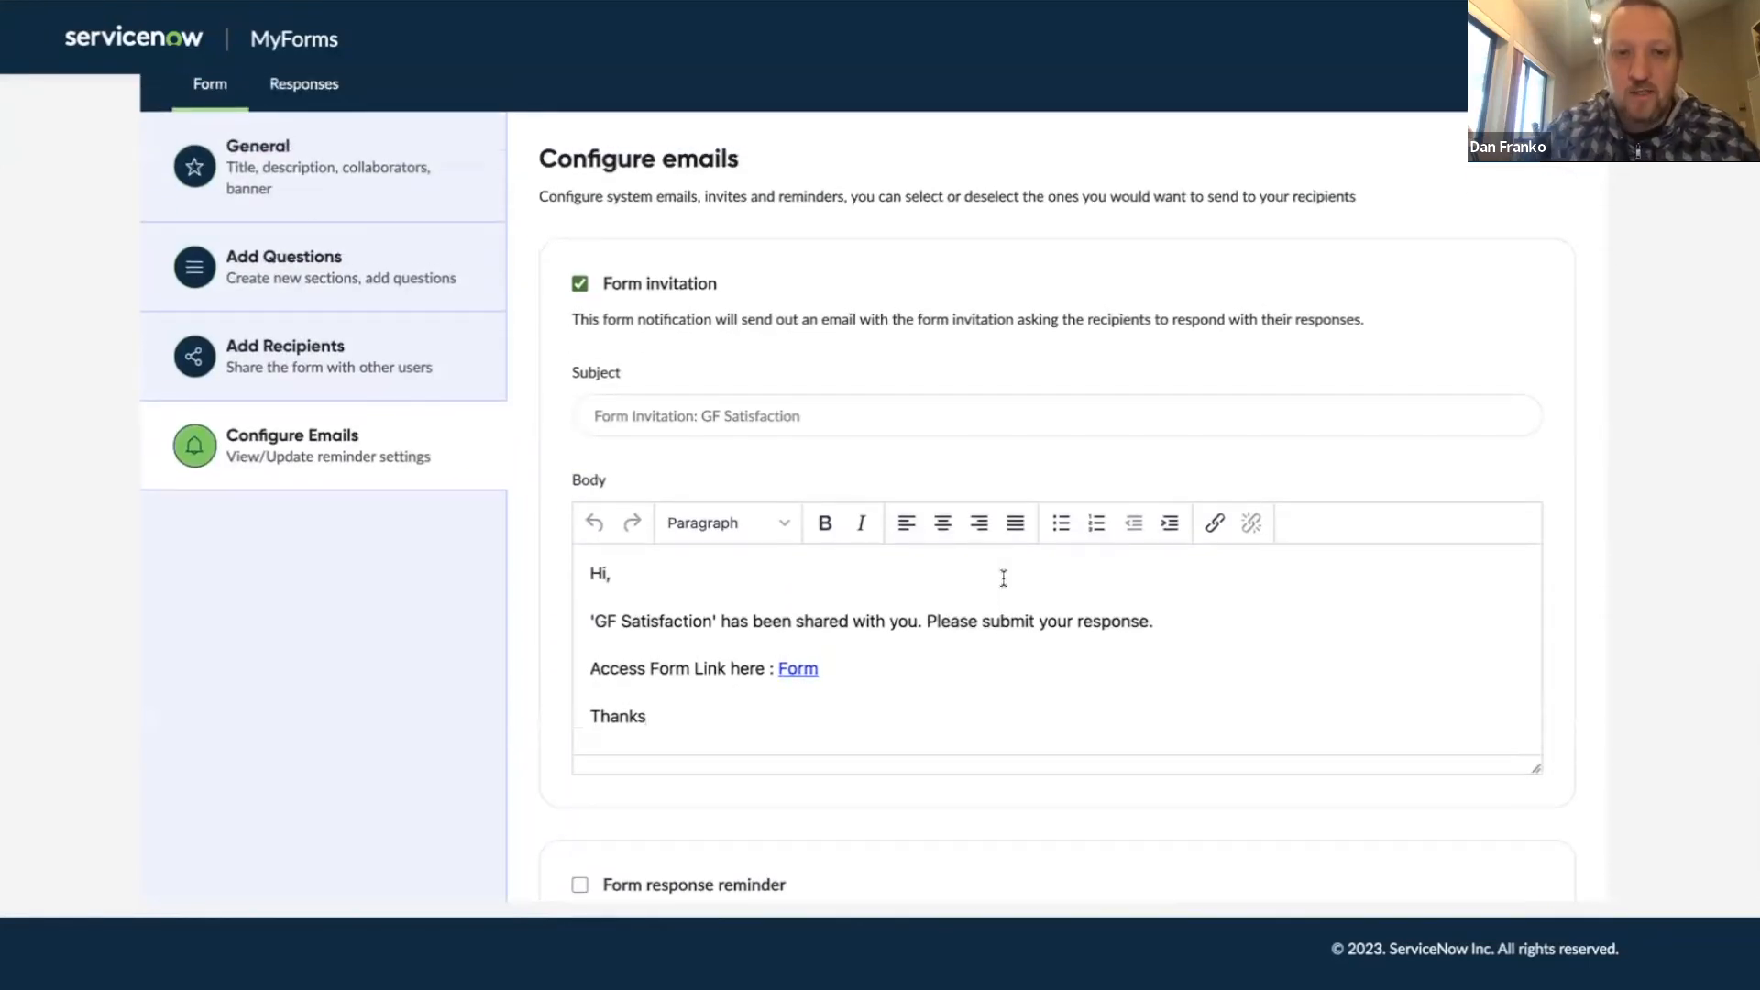
{"action": "scroll", "coordinate": [1002, 577], "scroll_direction": "up", "scroll_amount": 1}
Step: Try turning on the form response reminder email to check its message, and switch it back off
{"action": "scroll", "coordinate": [1004, 579], "scroll_direction": "down", "scroll_amount": 6}
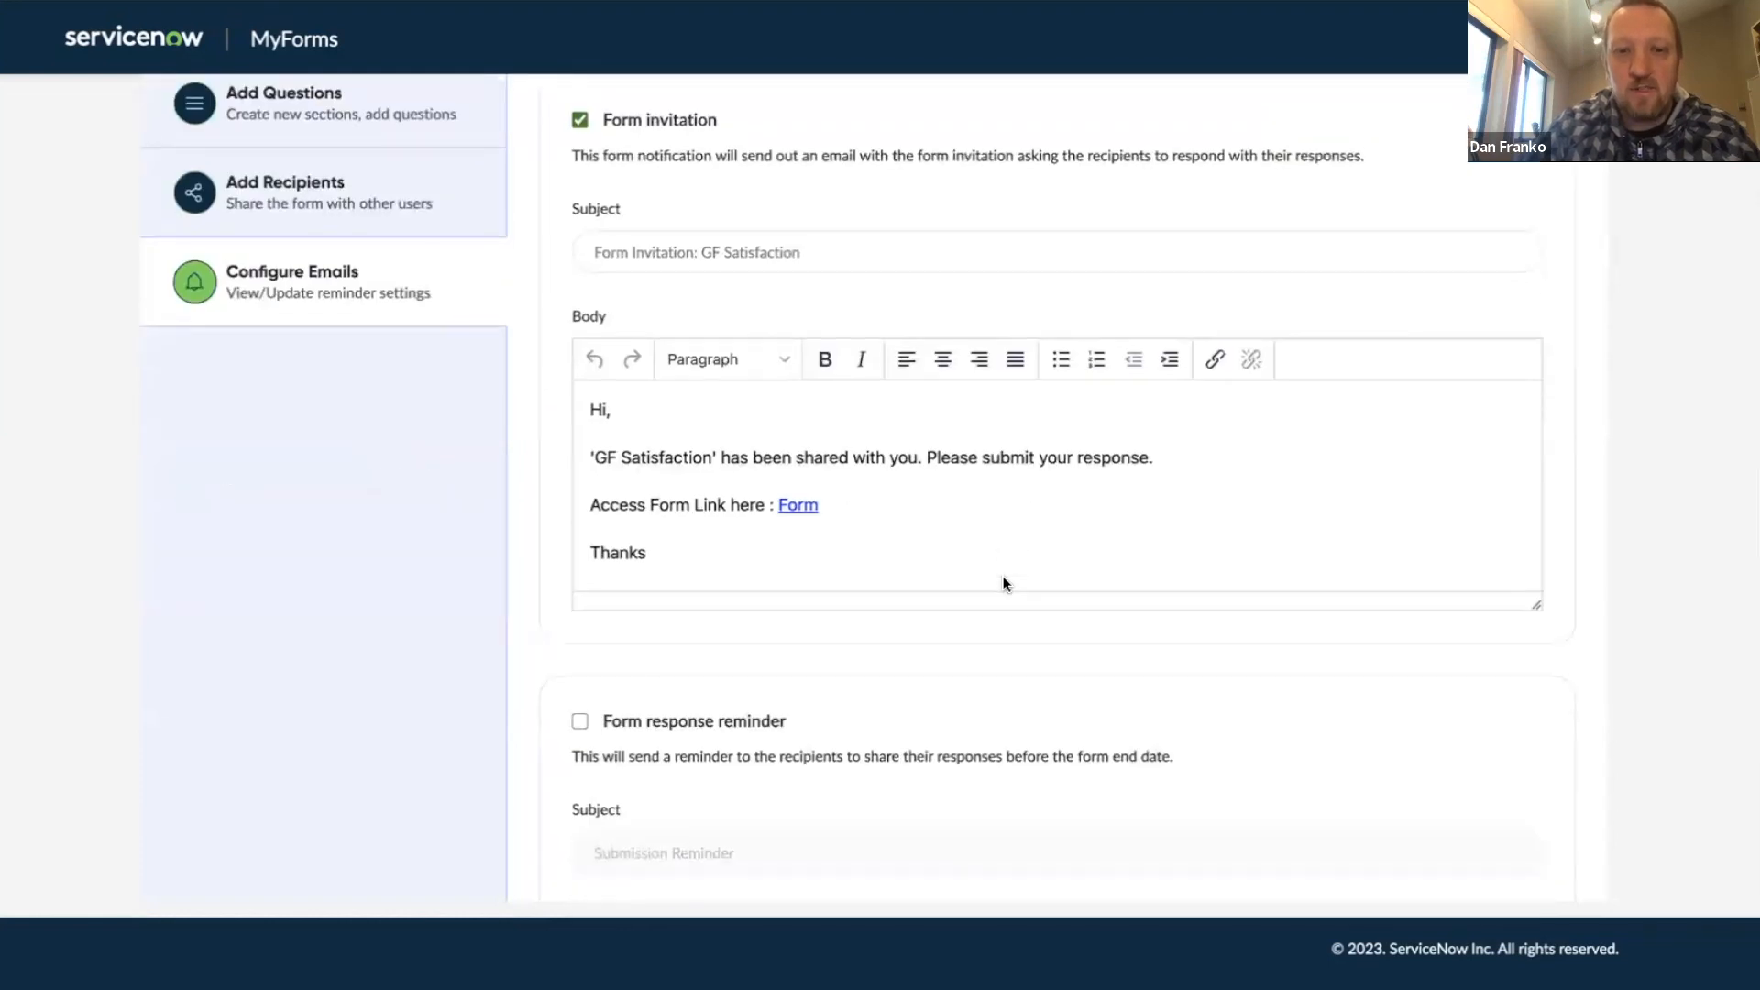
{"action": "scroll", "coordinate": [1003, 582], "scroll_direction": "down", "scroll_amount": 4}
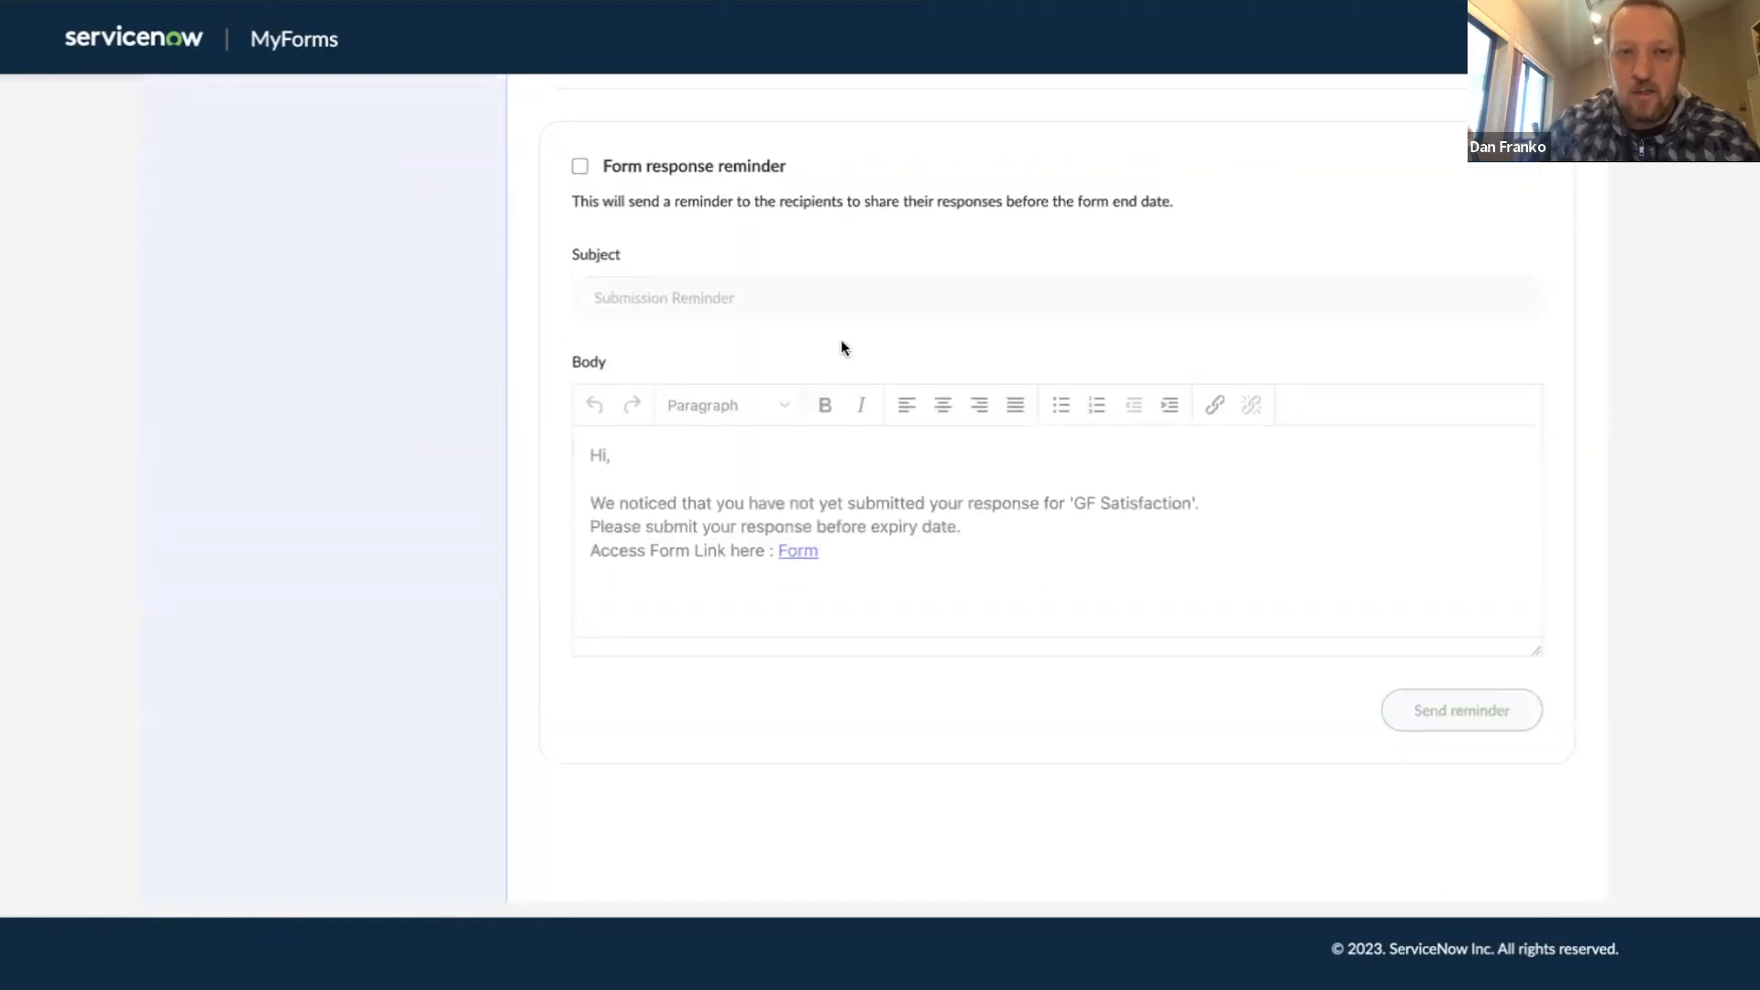
{"action": "left_click", "coordinate": [580, 165]}
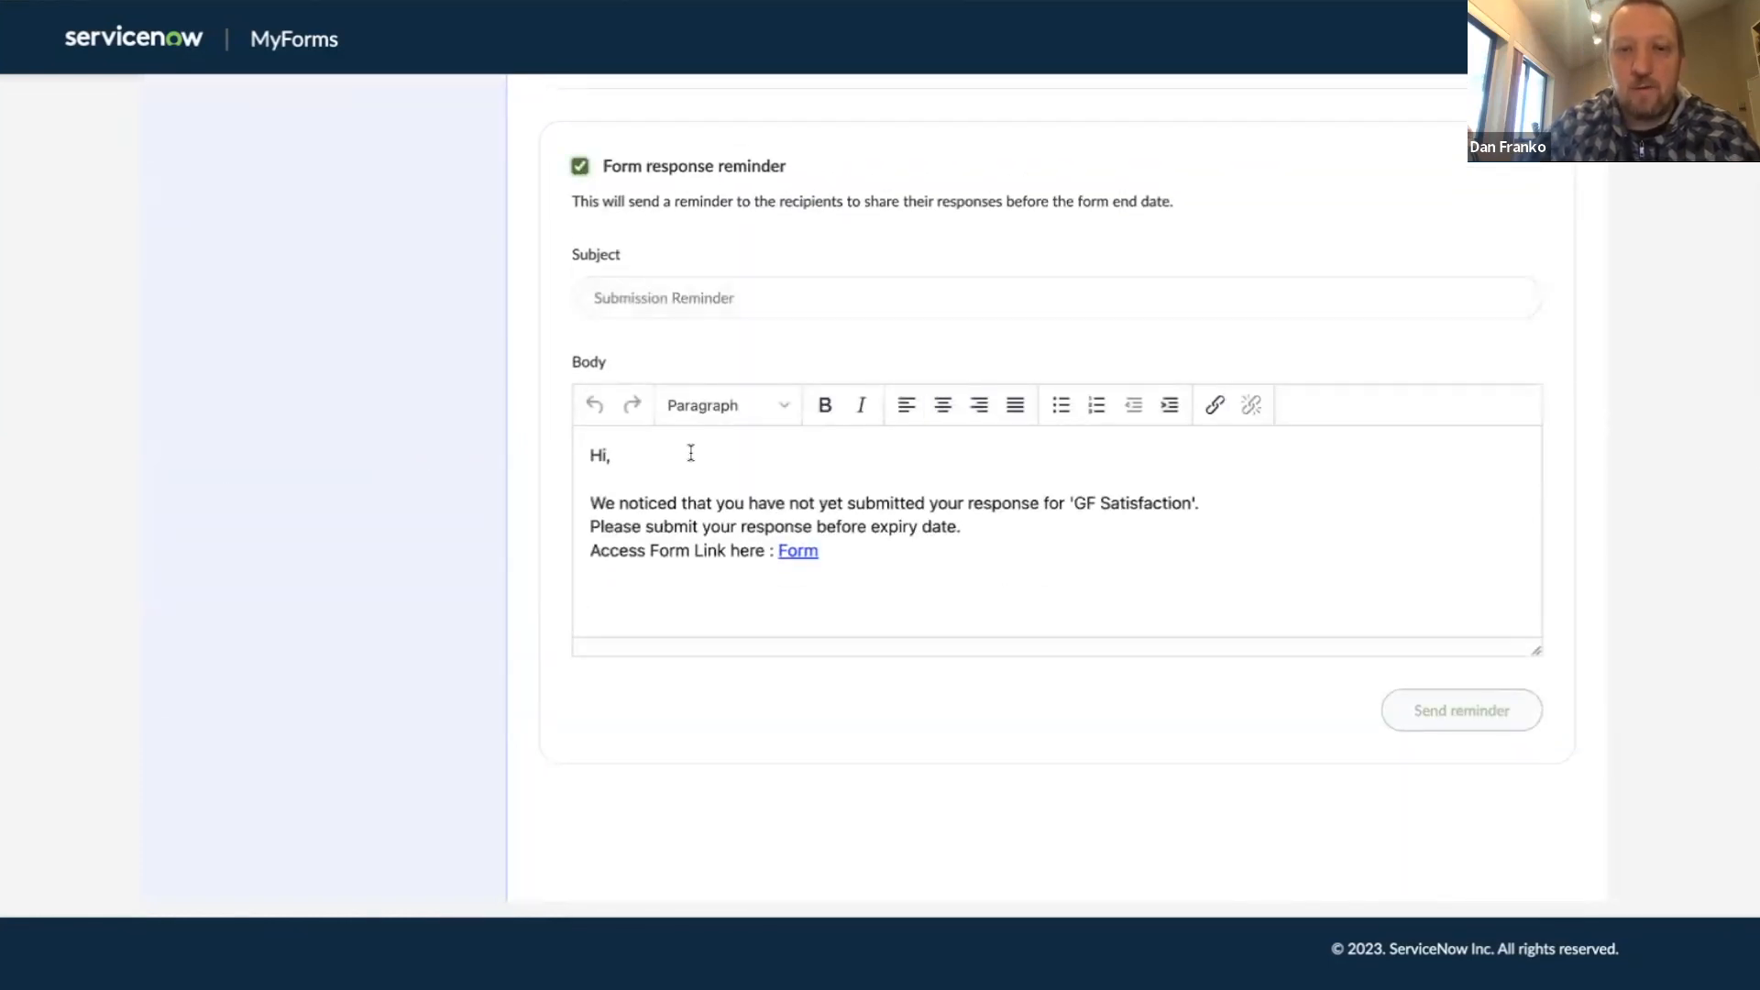
{"action": "left_click", "coordinate": [691, 452]}
{"action": "left_click", "coordinate": [580, 167]}
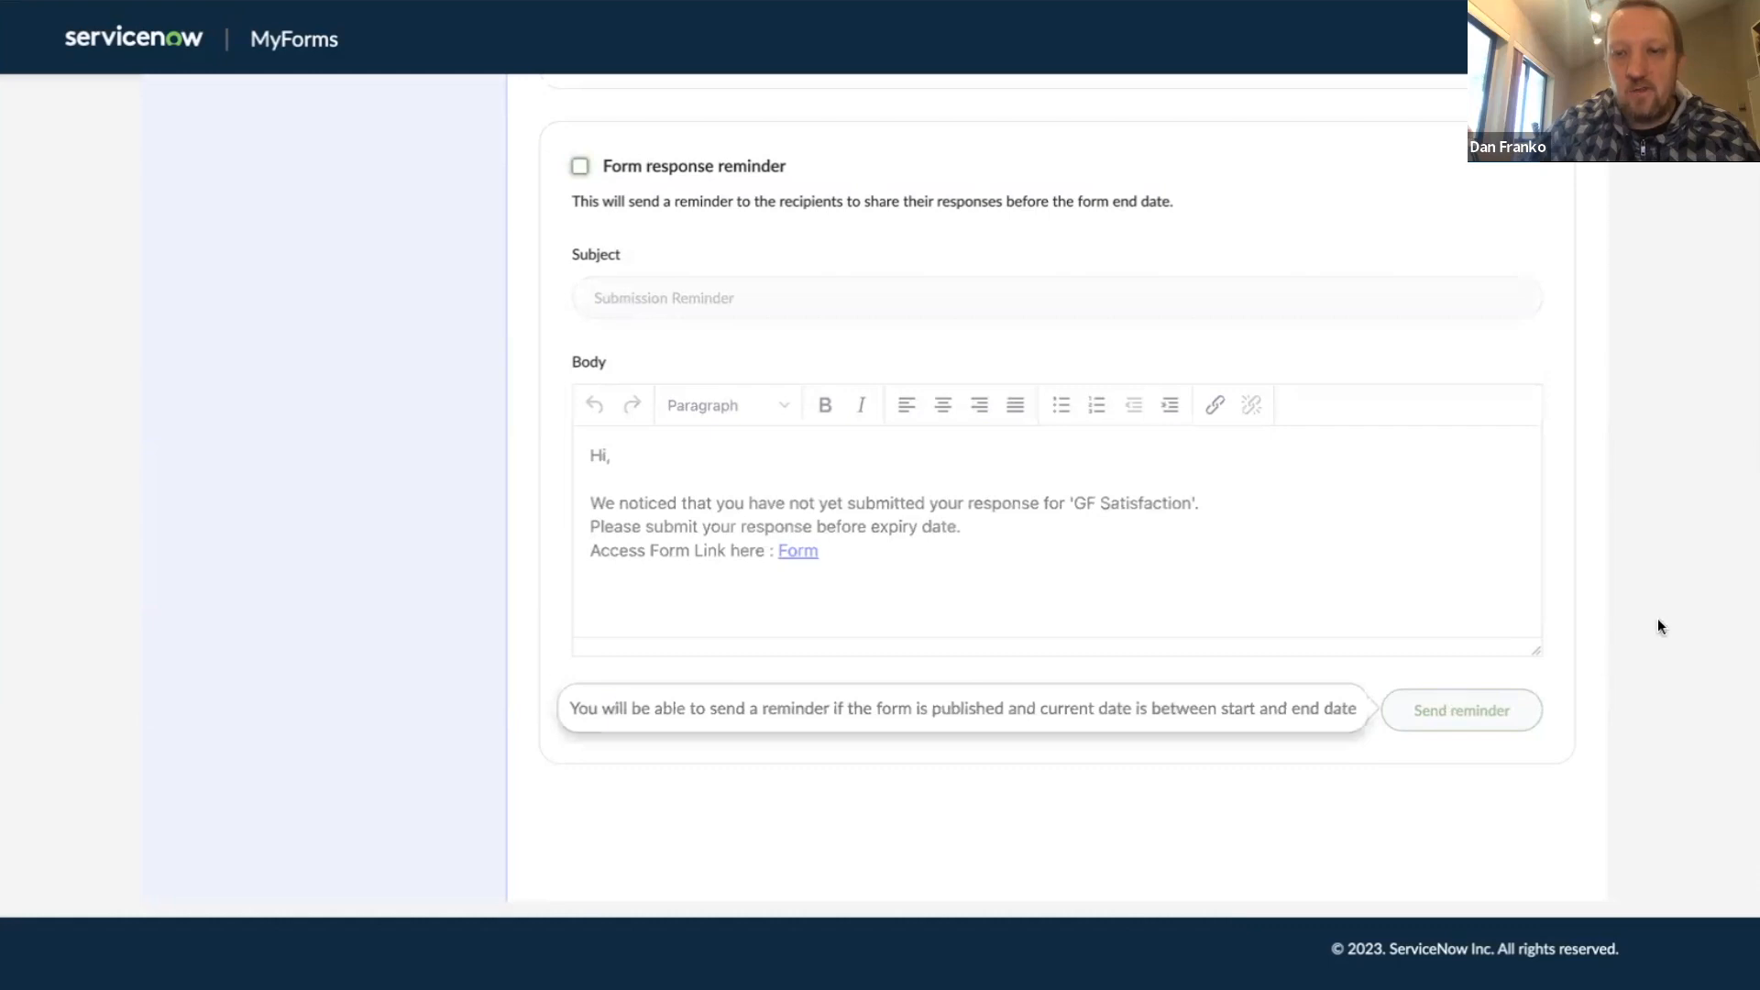
Step: Look over the email settings once more and publish the GF Satisfaction form
{"action": "scroll", "coordinate": [1649, 623], "scroll_direction": "up", "scroll_amount": 10}
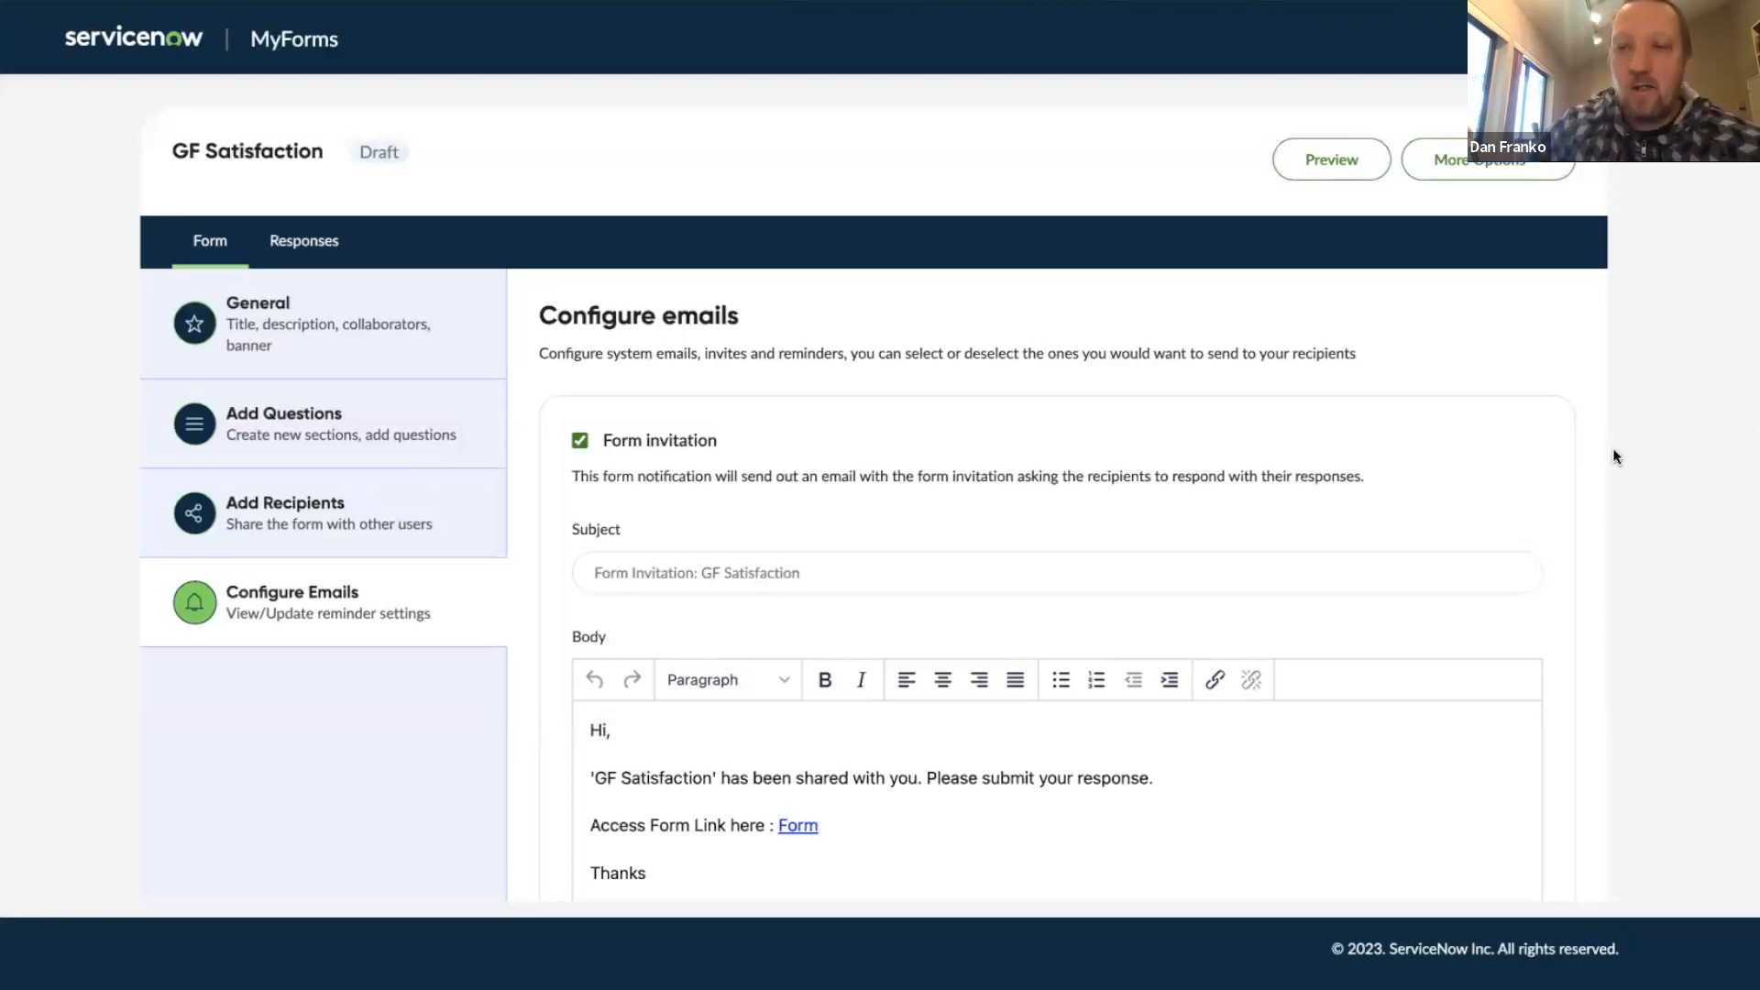
{"action": "scroll", "coordinate": [1661, 450], "scroll_direction": "down", "scroll_amount": 10}
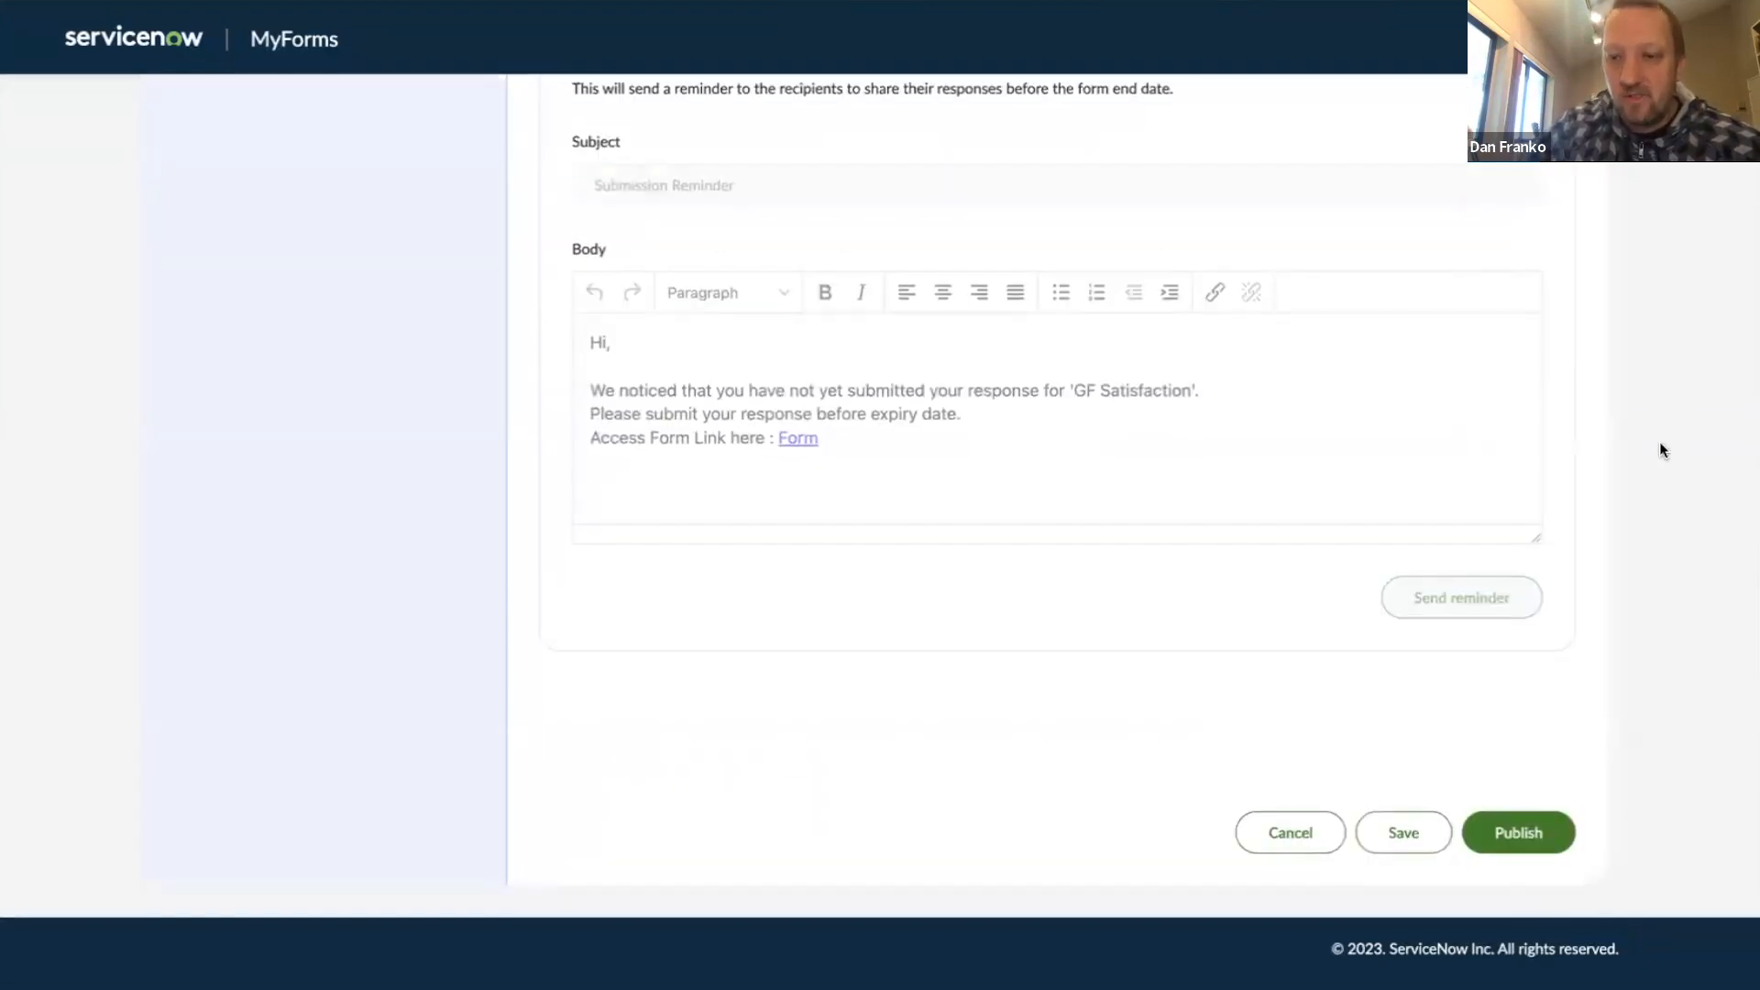
{"action": "scroll", "coordinate": [819, 473], "scroll_direction": "up", "scroll_amount": 12}
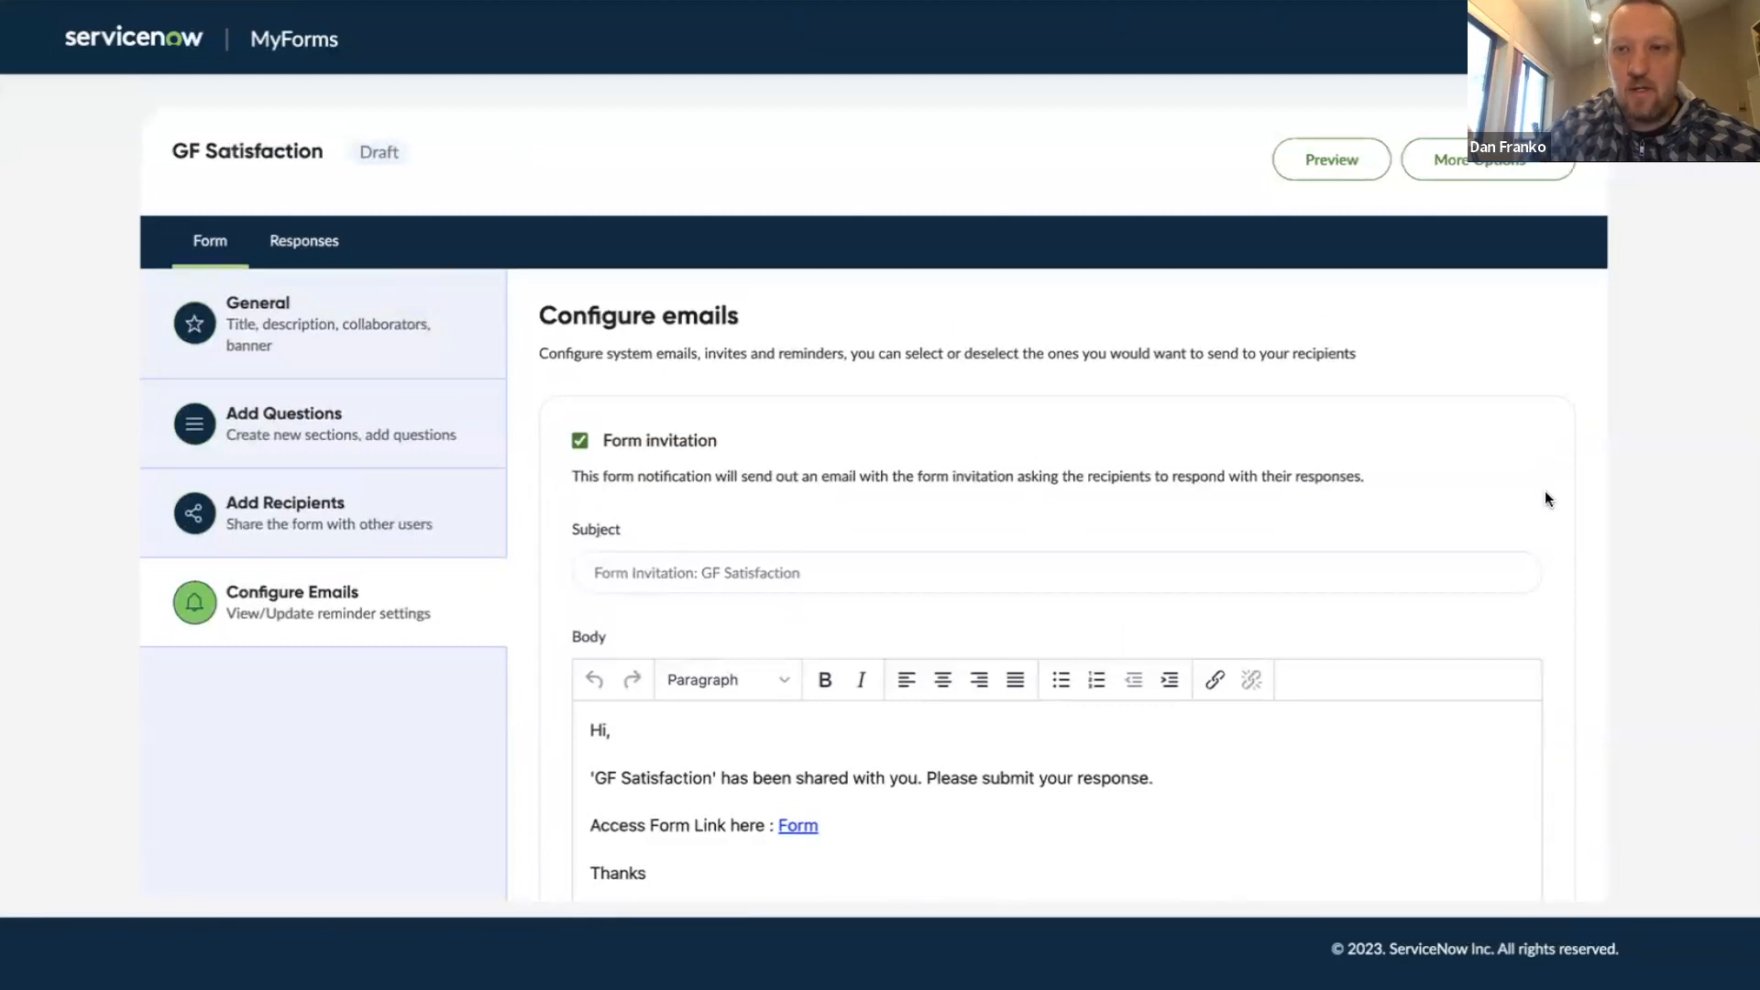
{"action": "scroll", "coordinate": [1543, 491], "scroll_direction": "down", "scroll_amount": 10}
{"action": "left_click", "coordinate": [1539, 833]}
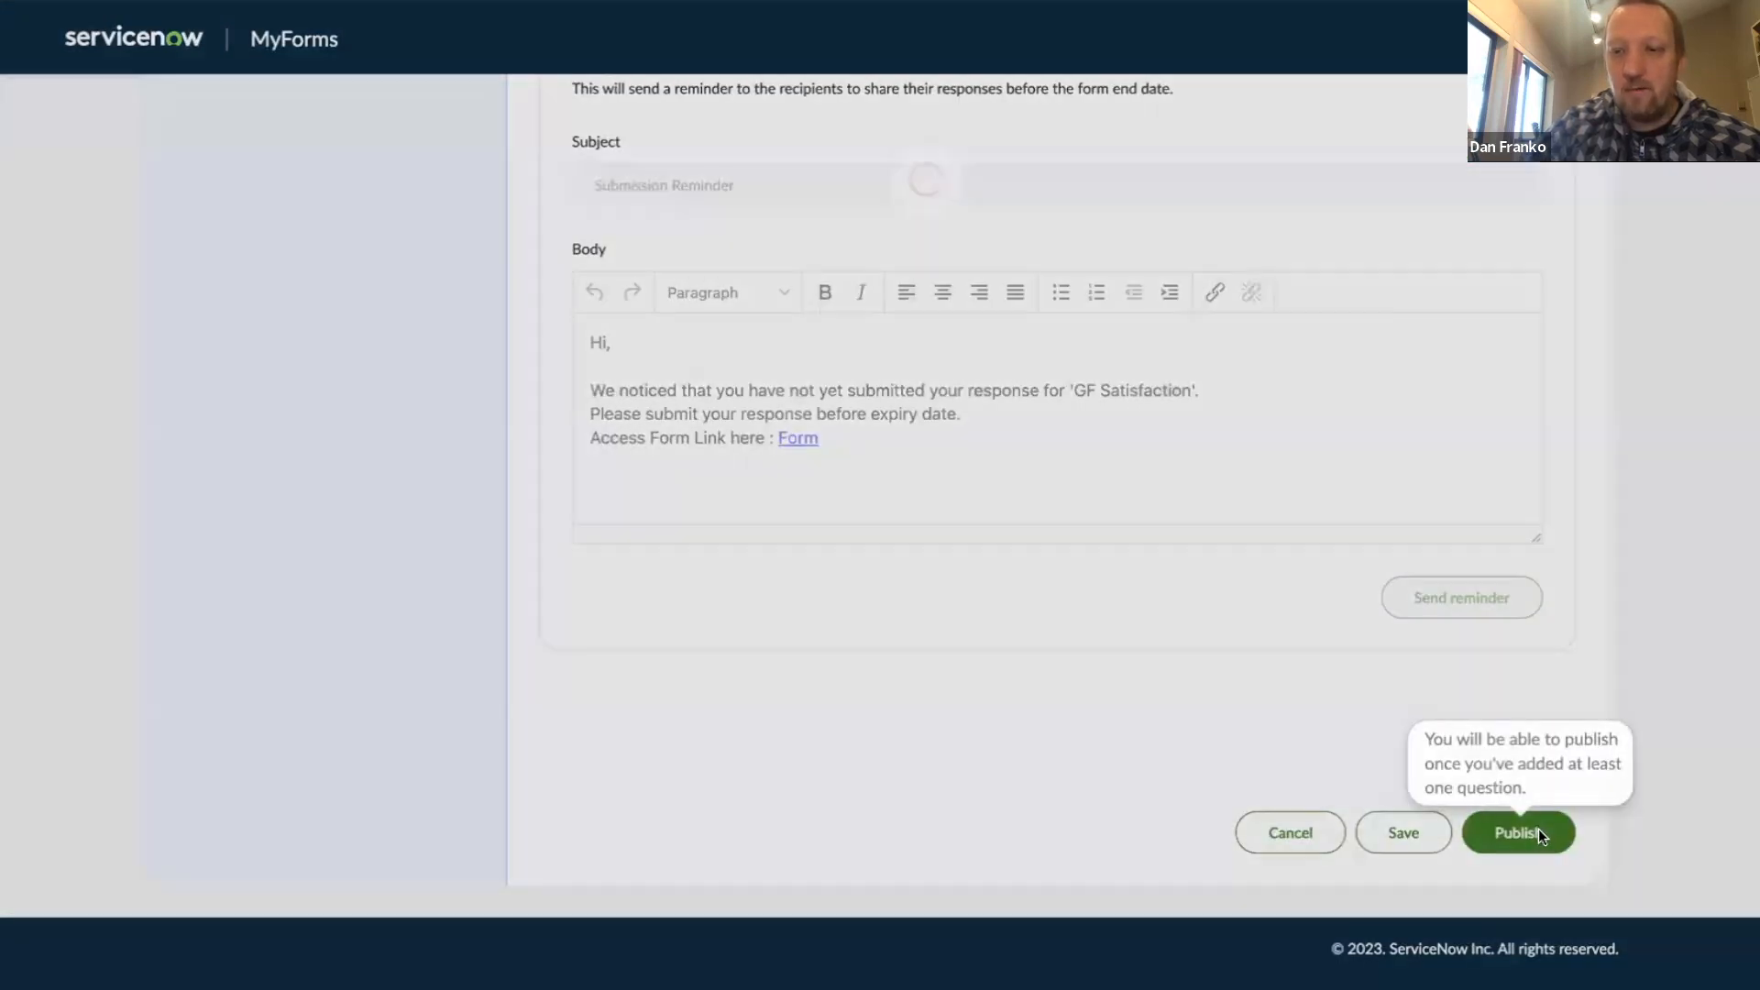
{"action": "left_click", "coordinate": [920, 583]}
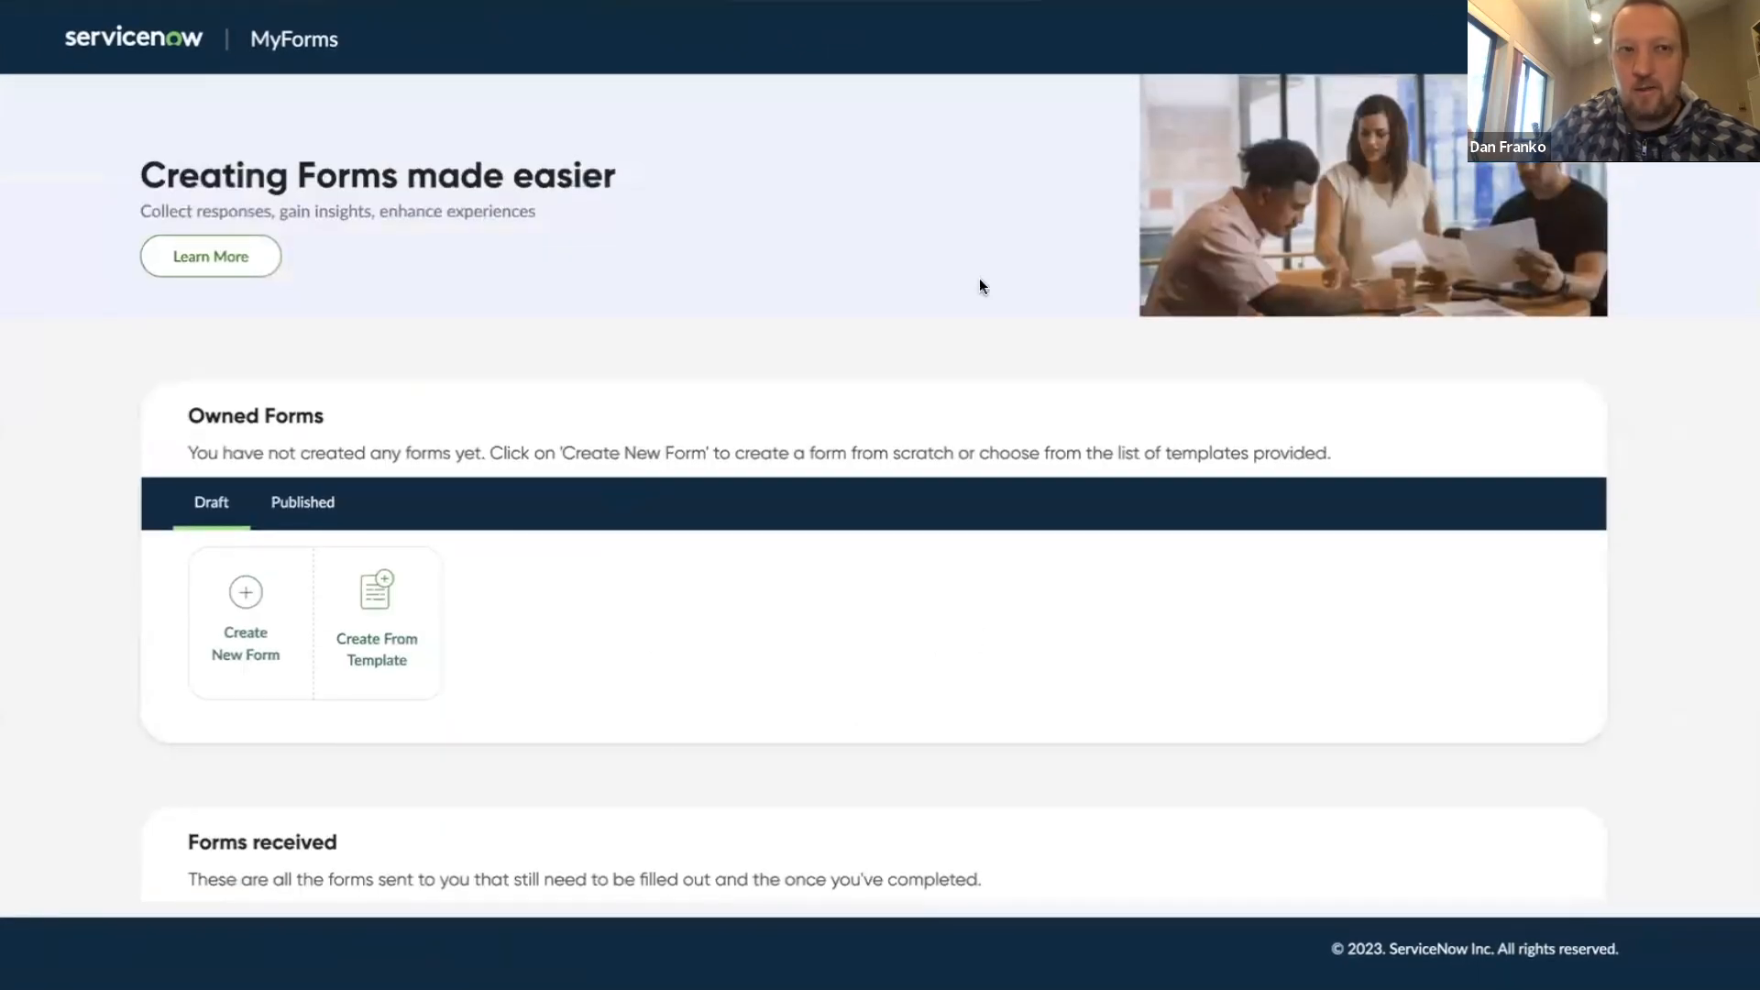
Step: As a recipient, fill in the pending GF Satisfaction form with the comment "This isn't working as it should?" and submit the response
{"action": "scroll", "coordinate": [861, 339], "scroll_direction": "down", "scroll_amount": 3}
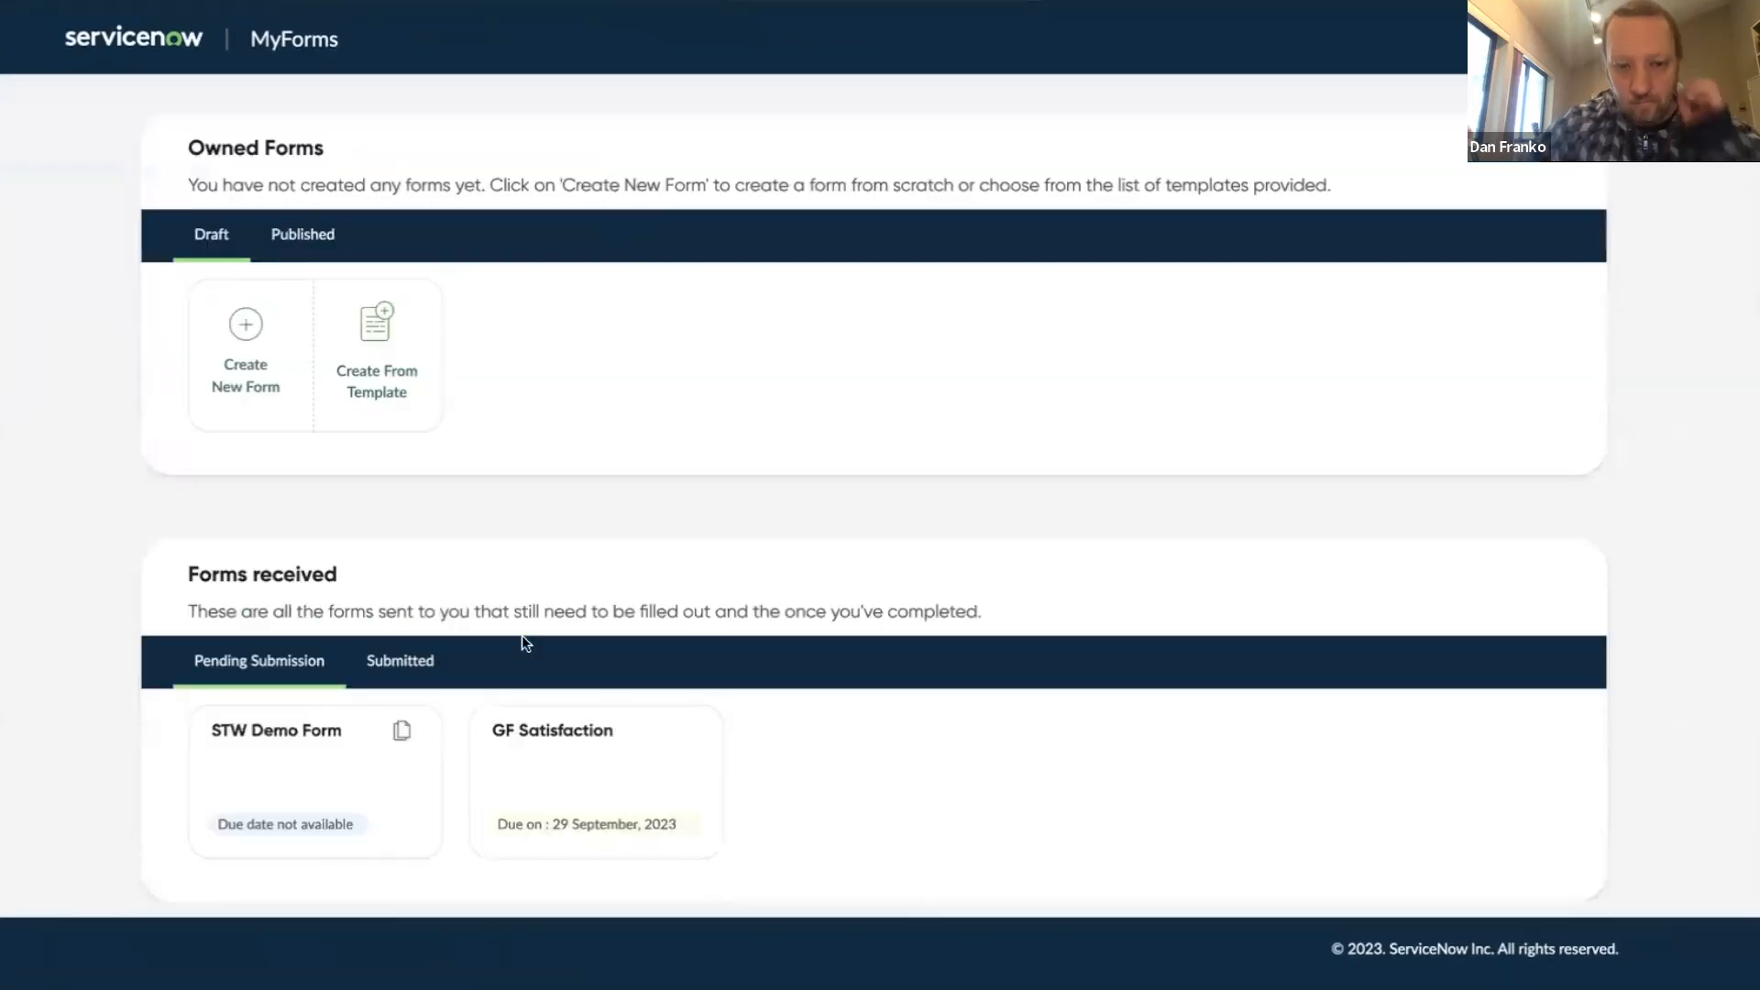
{"action": "left_click", "coordinate": [619, 771]}
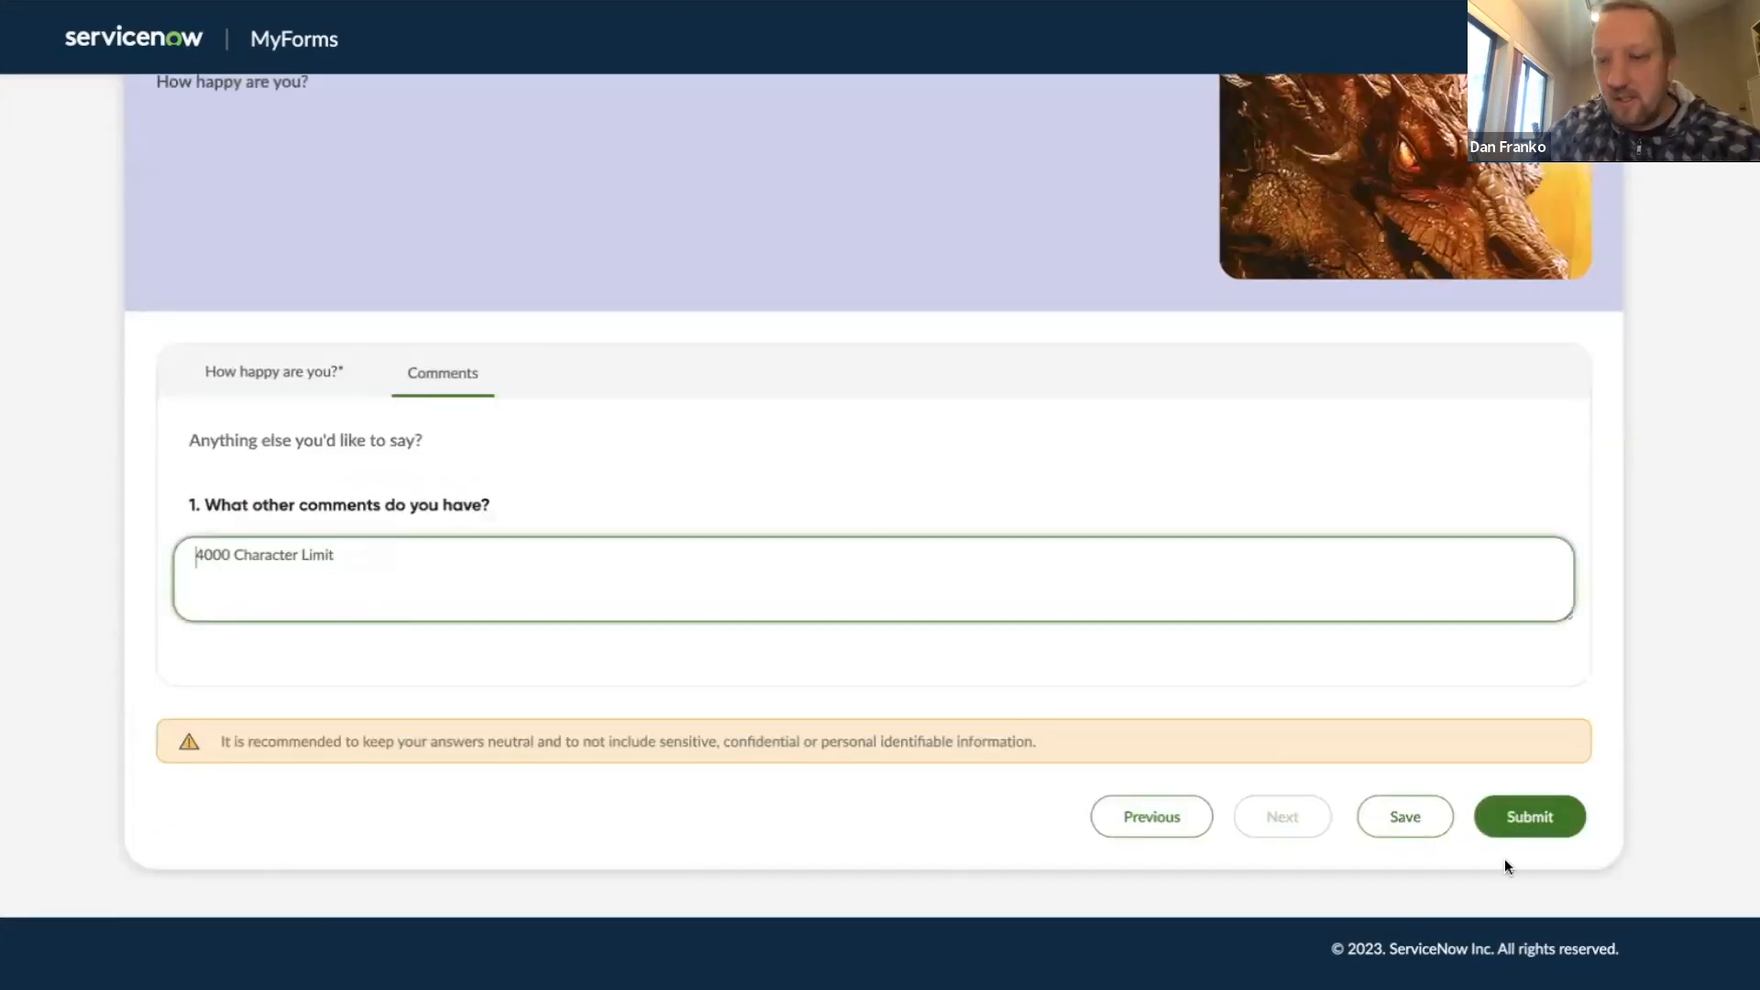
{"action": "left_click", "coordinate": [1432, 819]}
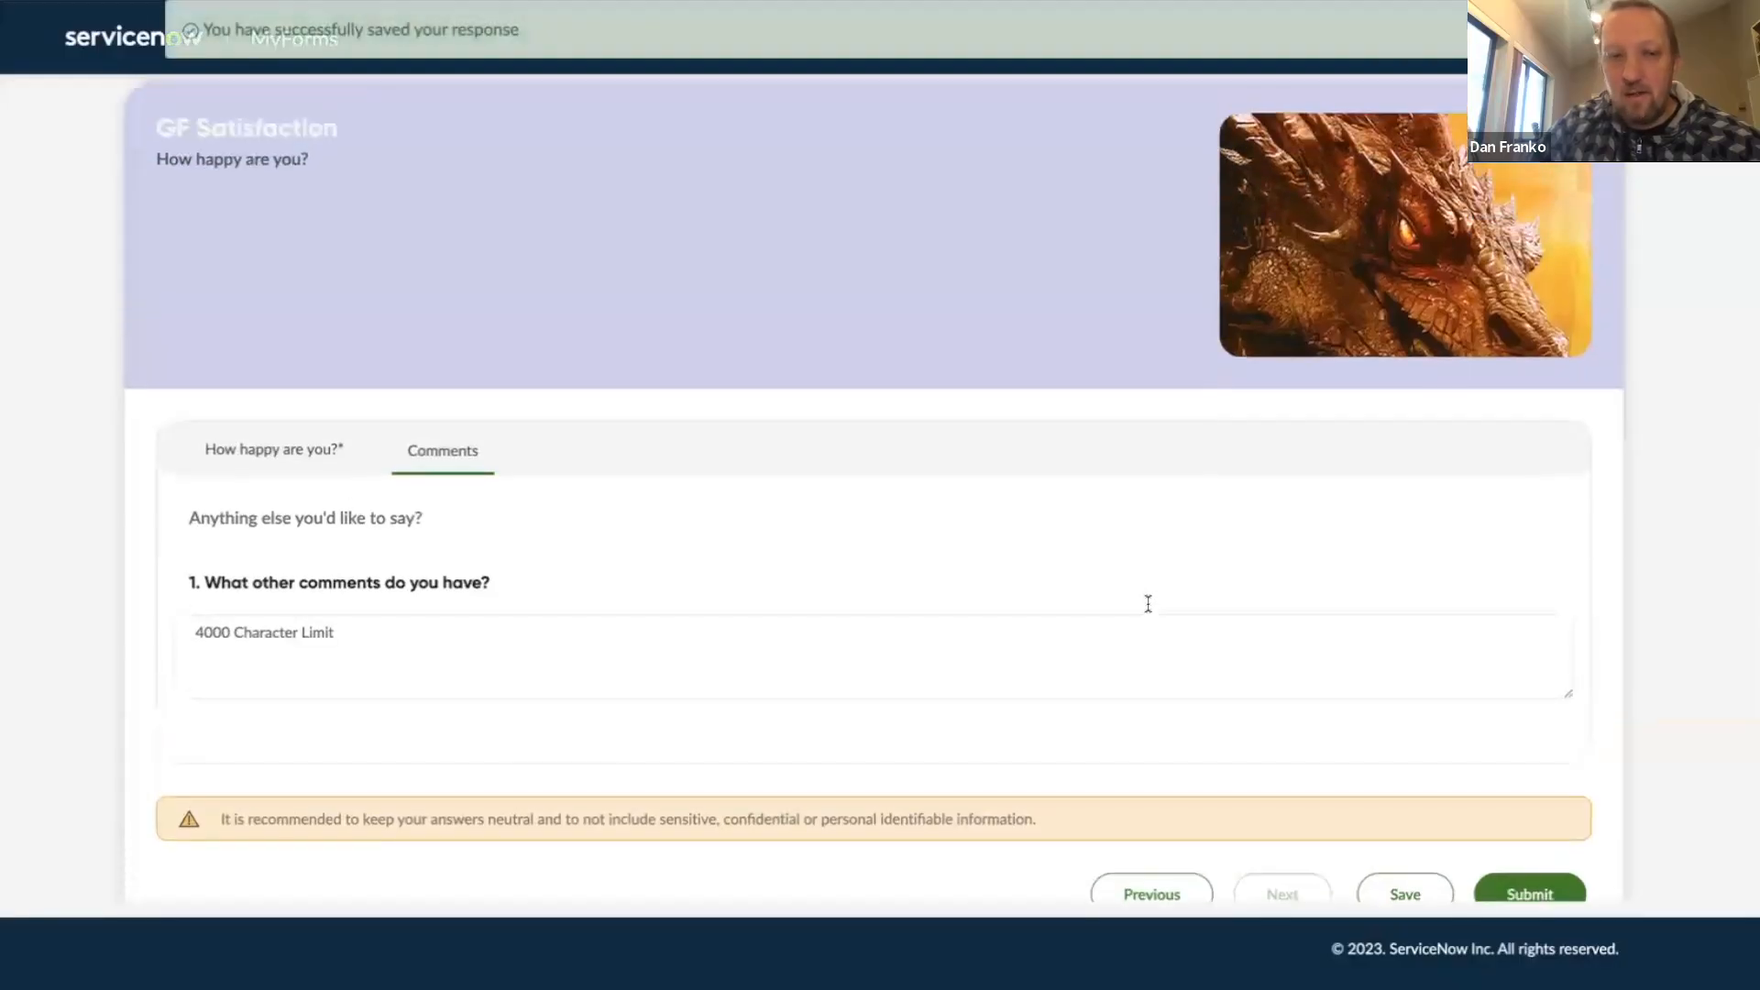
{"action": "scroll", "coordinate": [454, 385], "scroll_direction": "down", "scroll_amount": 1}
{"action": "left_click", "coordinate": [314, 603]}
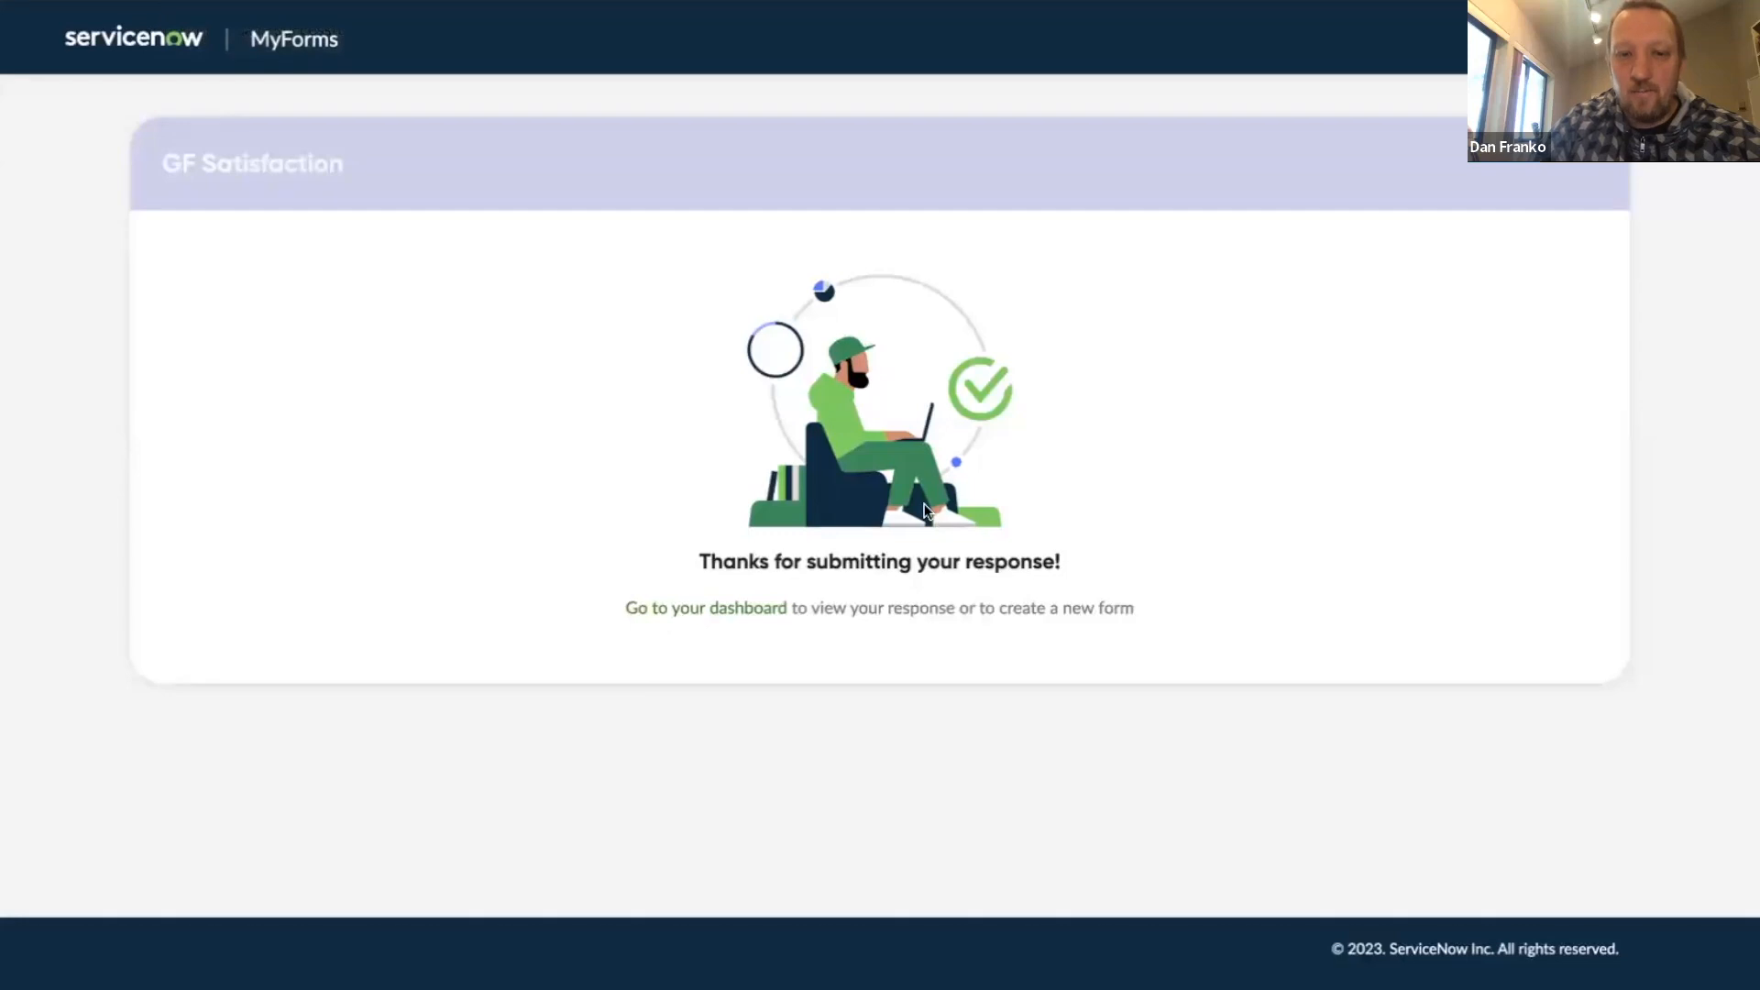
Step: Open the submitted GF Satisfaction form from the dashboard, and read and dismiss the notice at its head
{"action": "left_click", "coordinate": [684, 611]}
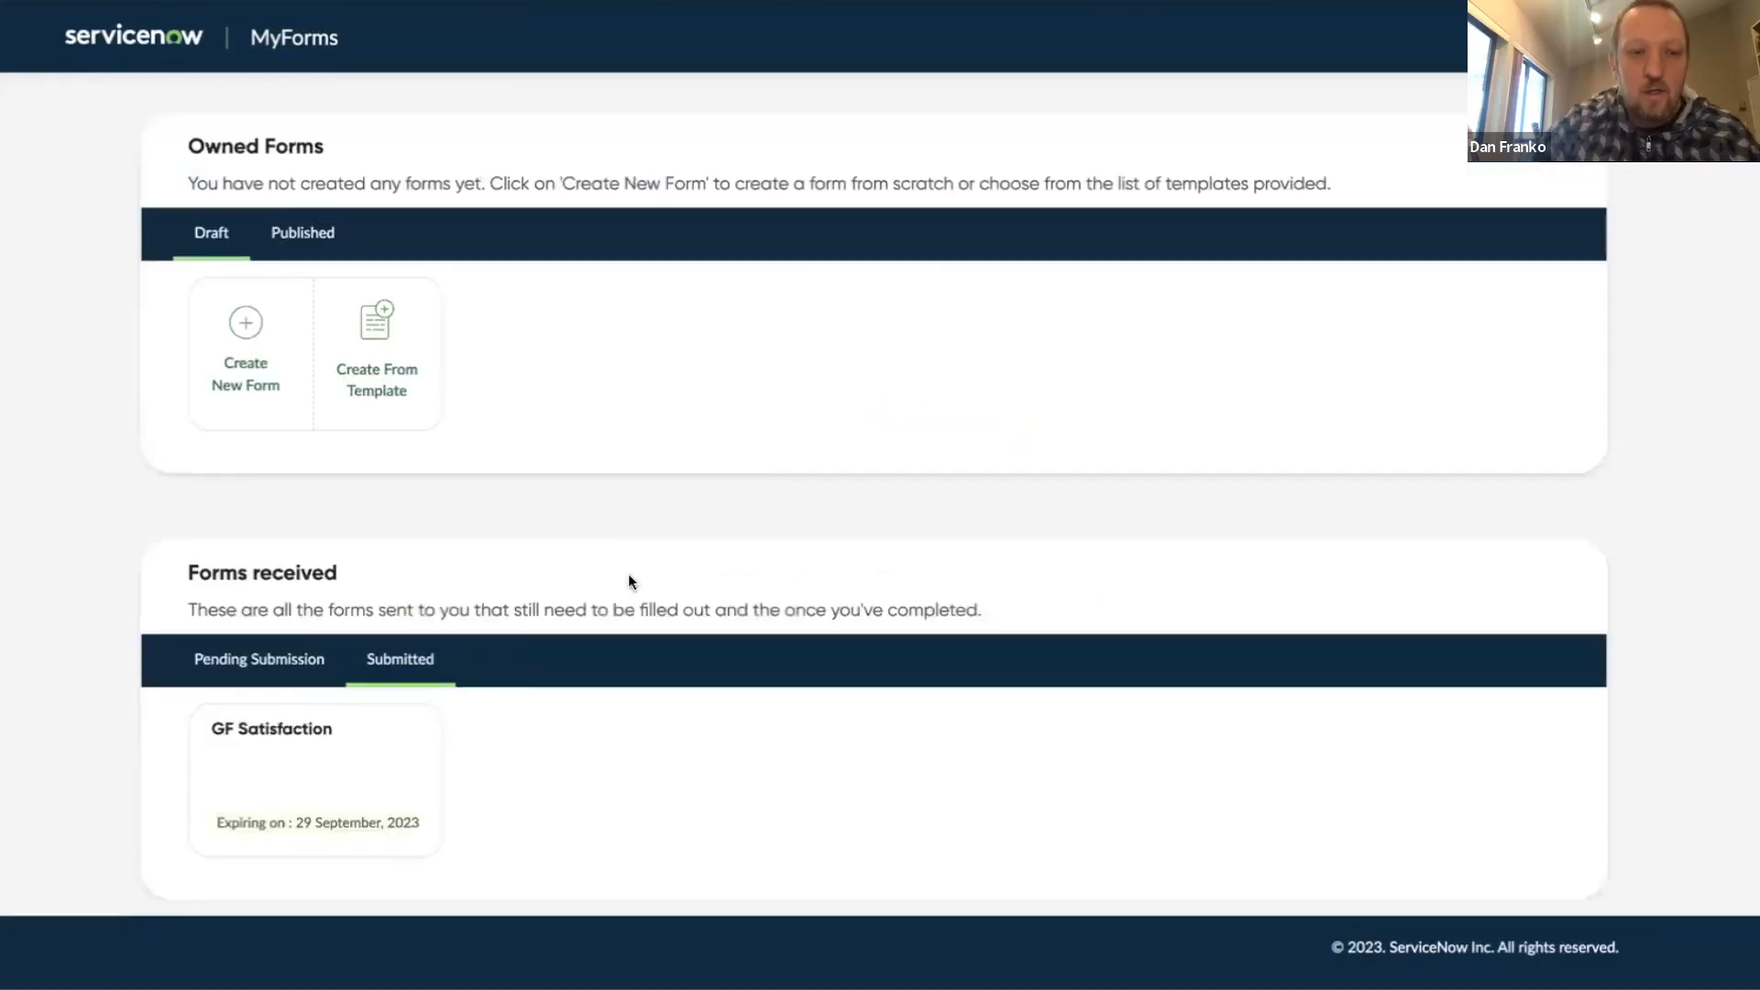
{"action": "left_click", "coordinate": [341, 763]}
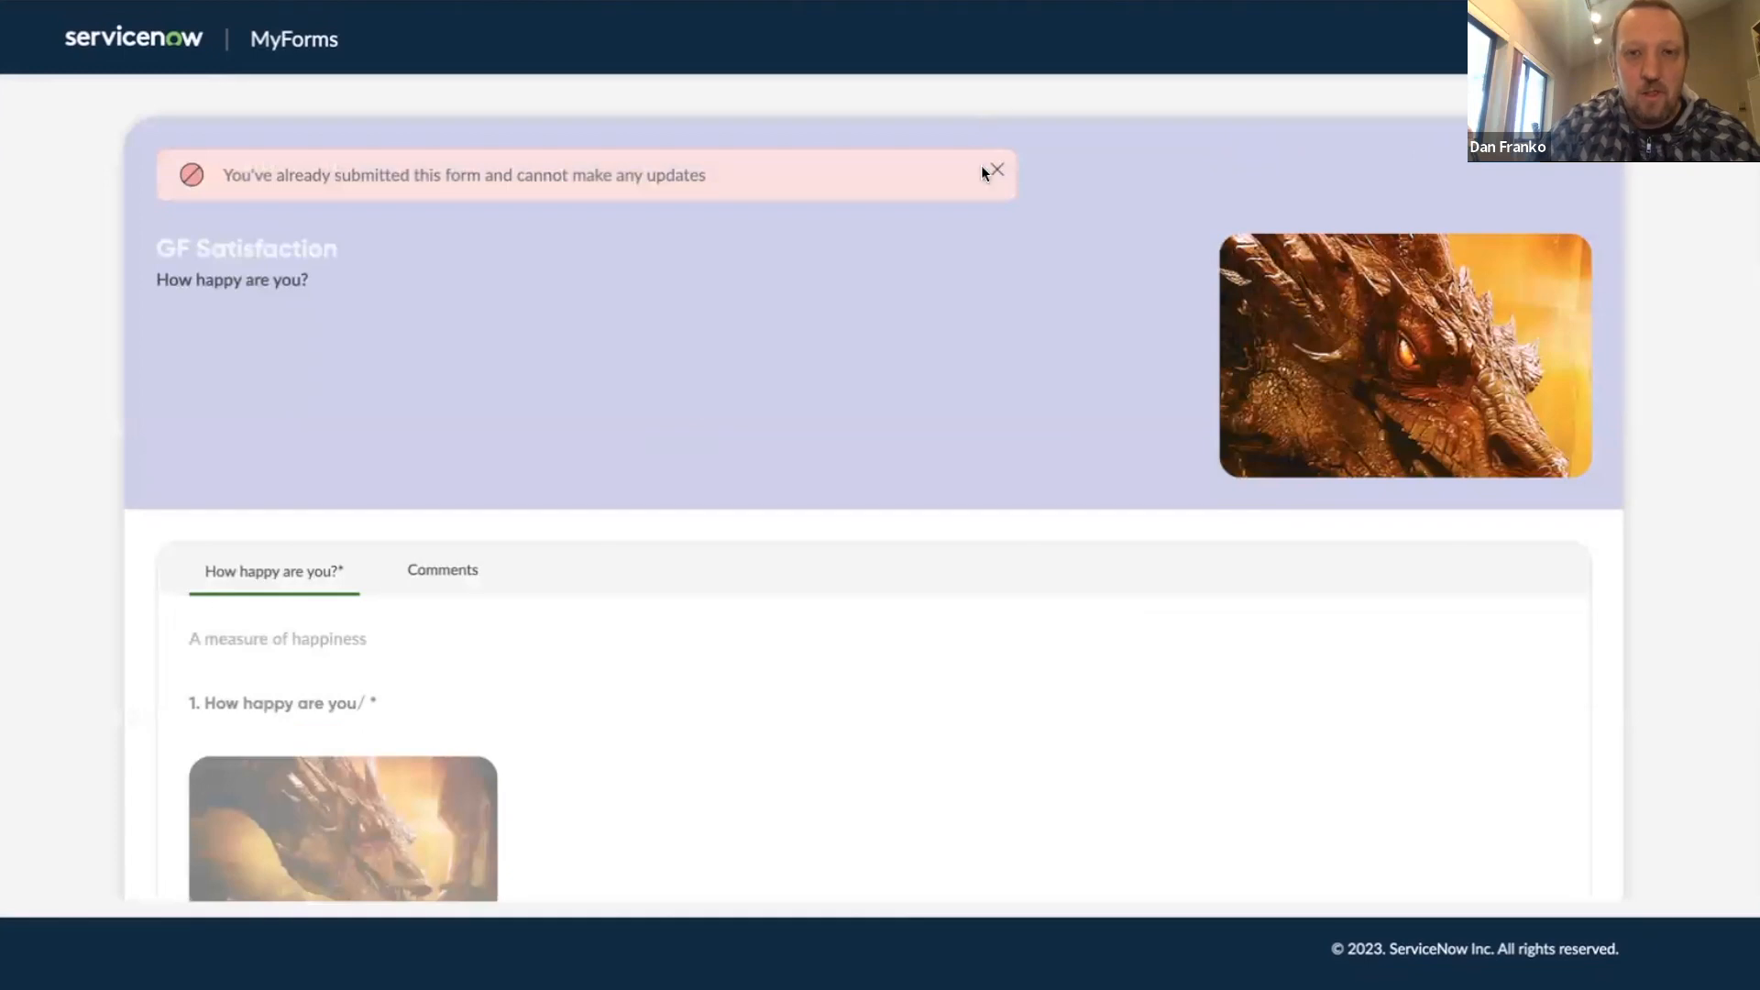
{"action": "left_click_drag", "start_coordinate": [223, 174], "coordinate": [806, 184]}
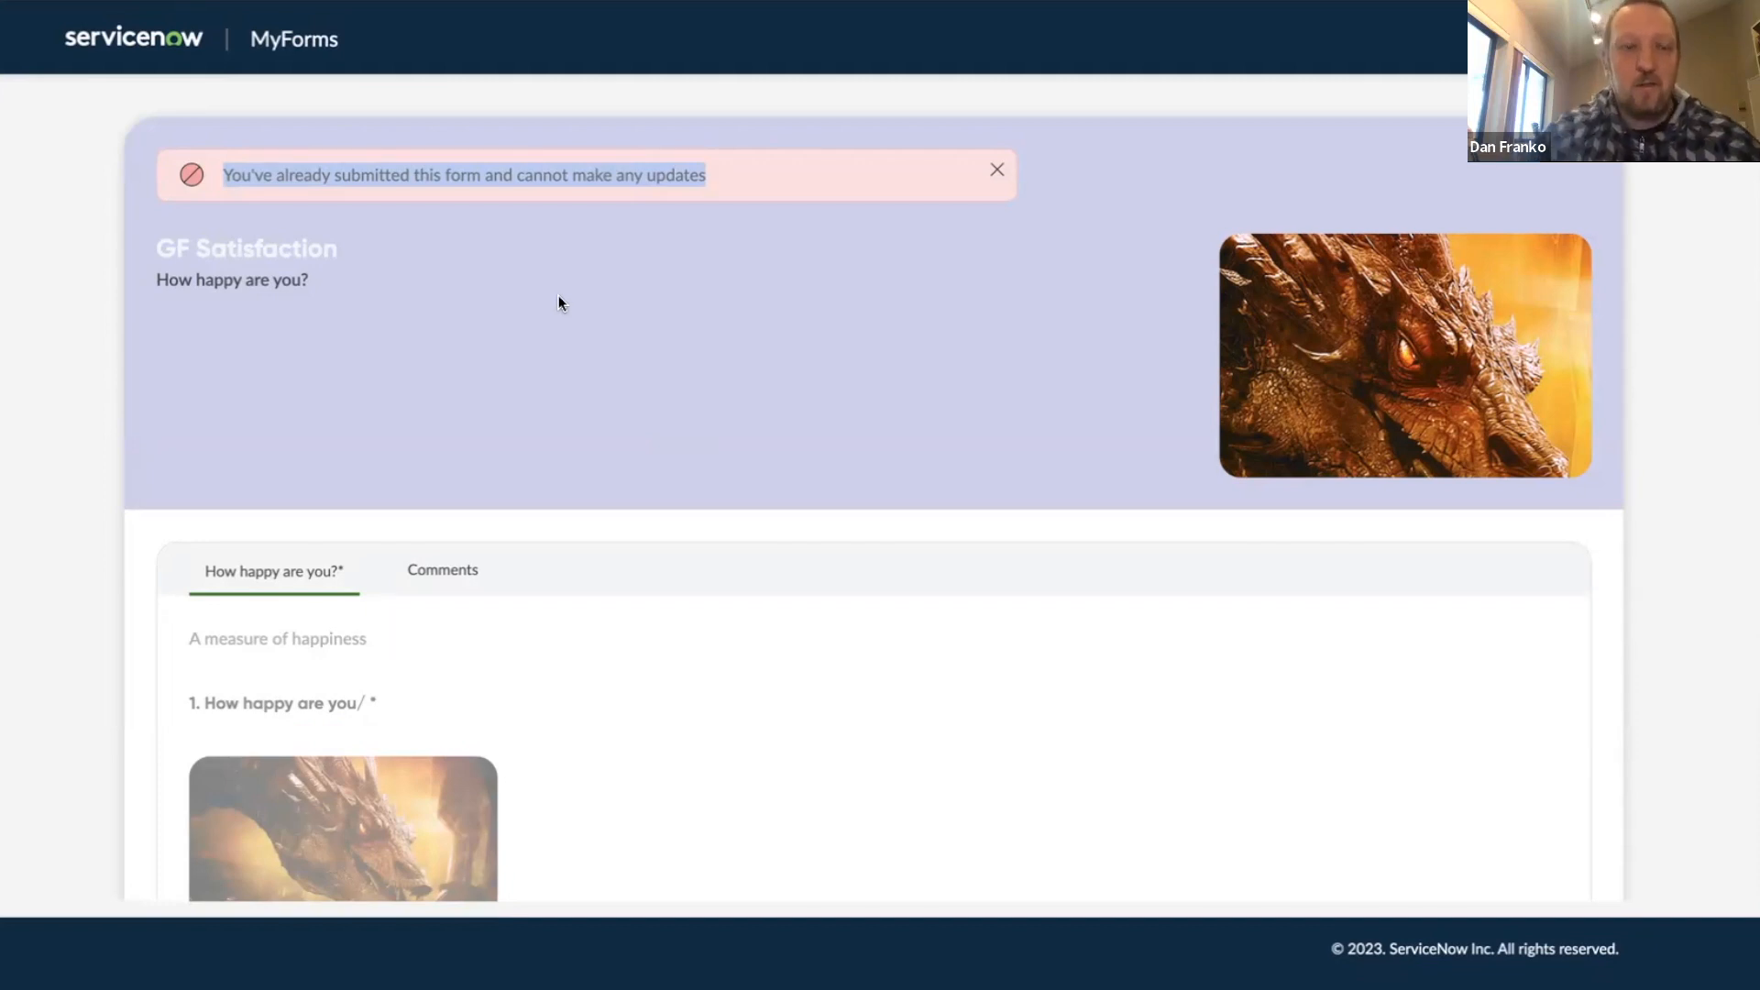
{"action": "double_click", "coordinate": [384, 174]}
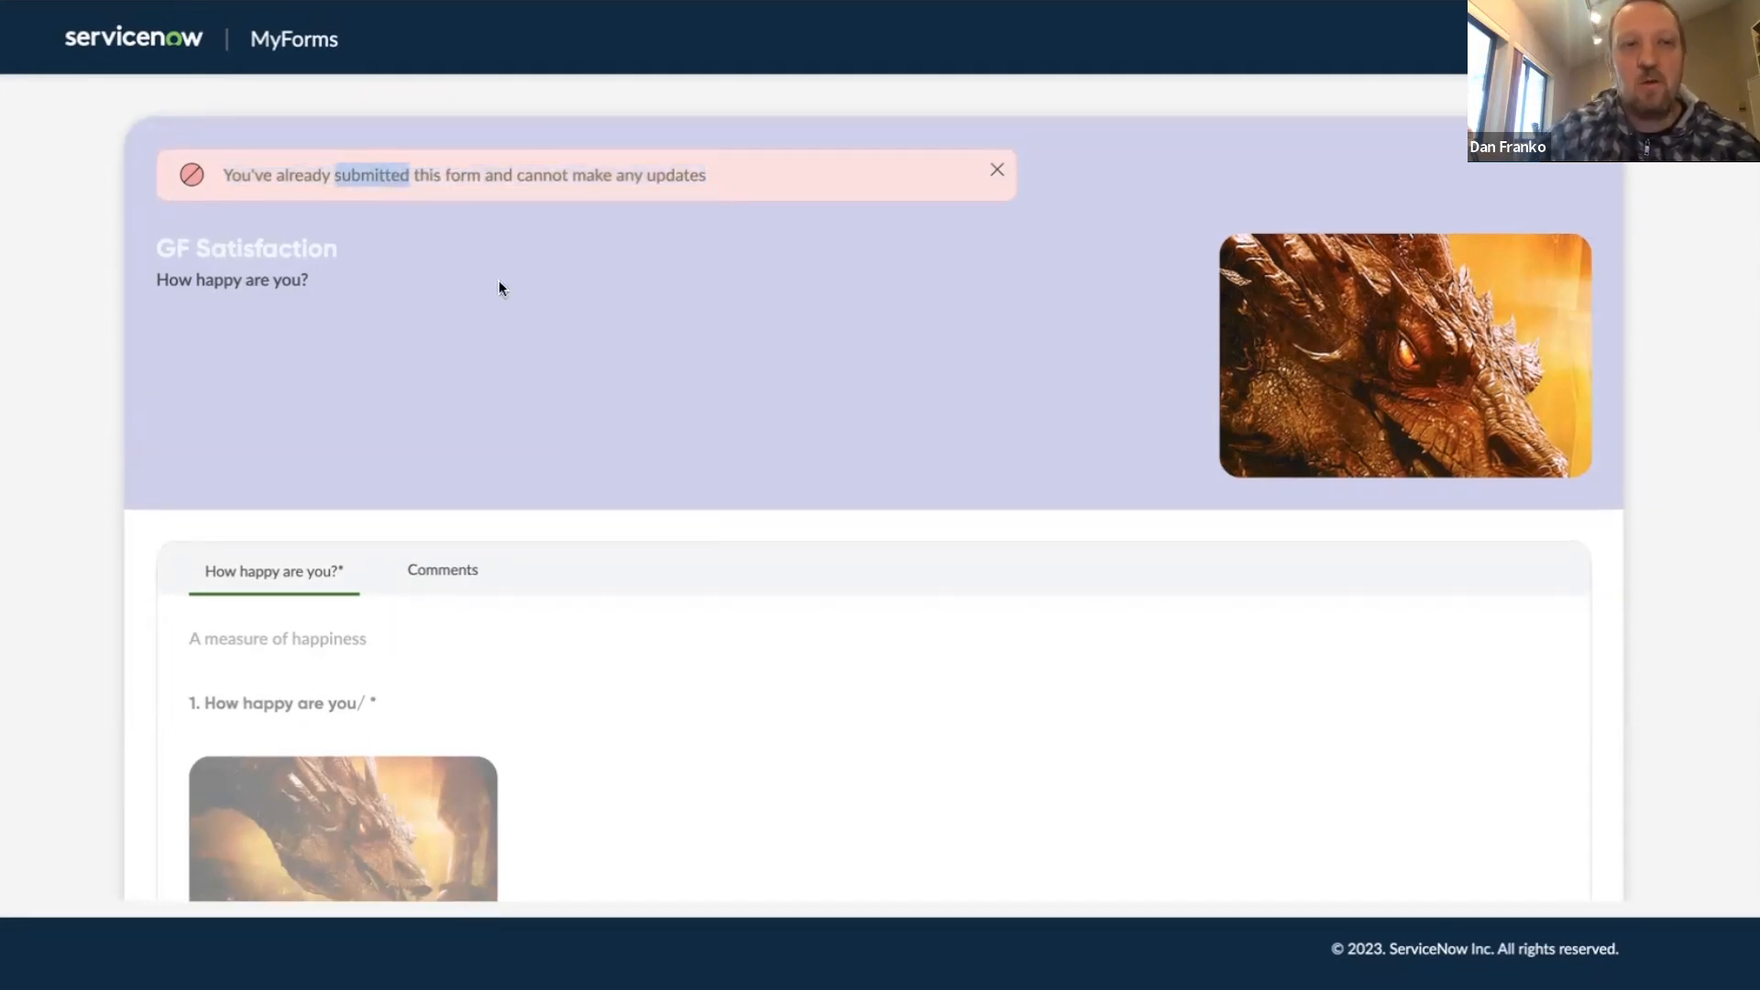
{"action": "left_click", "coordinate": [995, 172]}
Step: Review the rating and Comments sections of the submitted form, and return to the form owner's dashboard of published forms
{"action": "scroll", "coordinate": [445, 288], "scroll_direction": "down", "scroll_amount": 4}
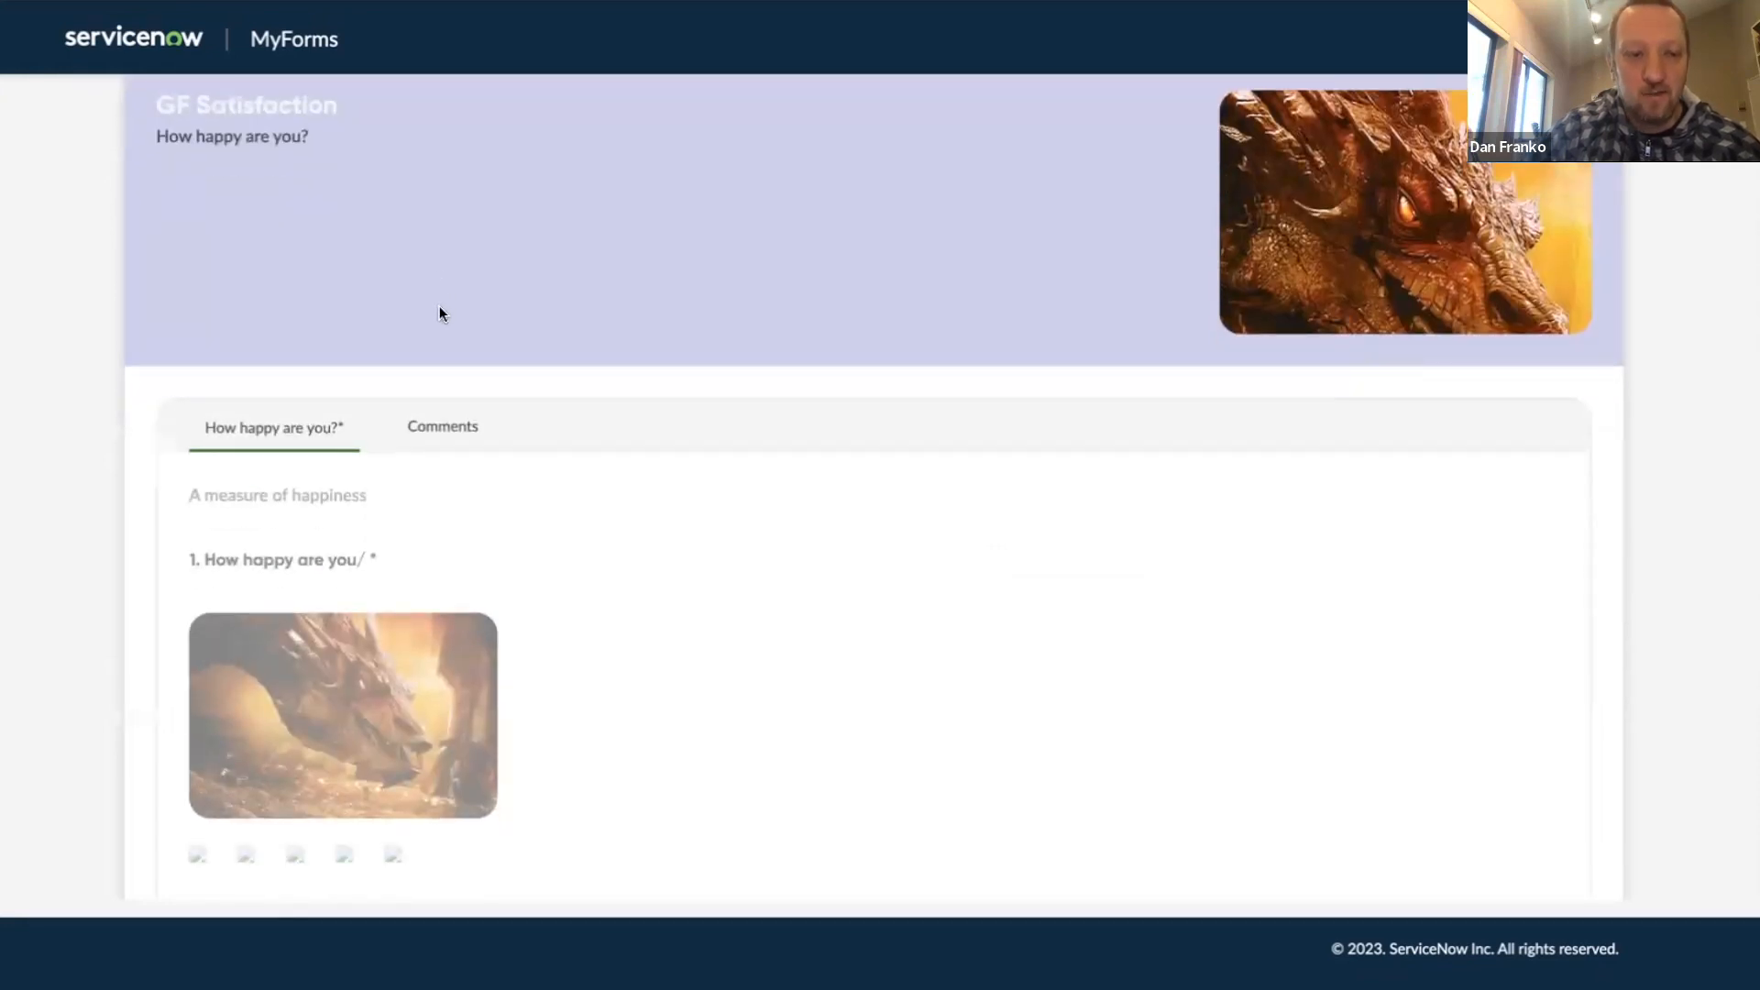
{"action": "scroll", "coordinate": [438, 305], "scroll_direction": "up", "scroll_amount": 1}
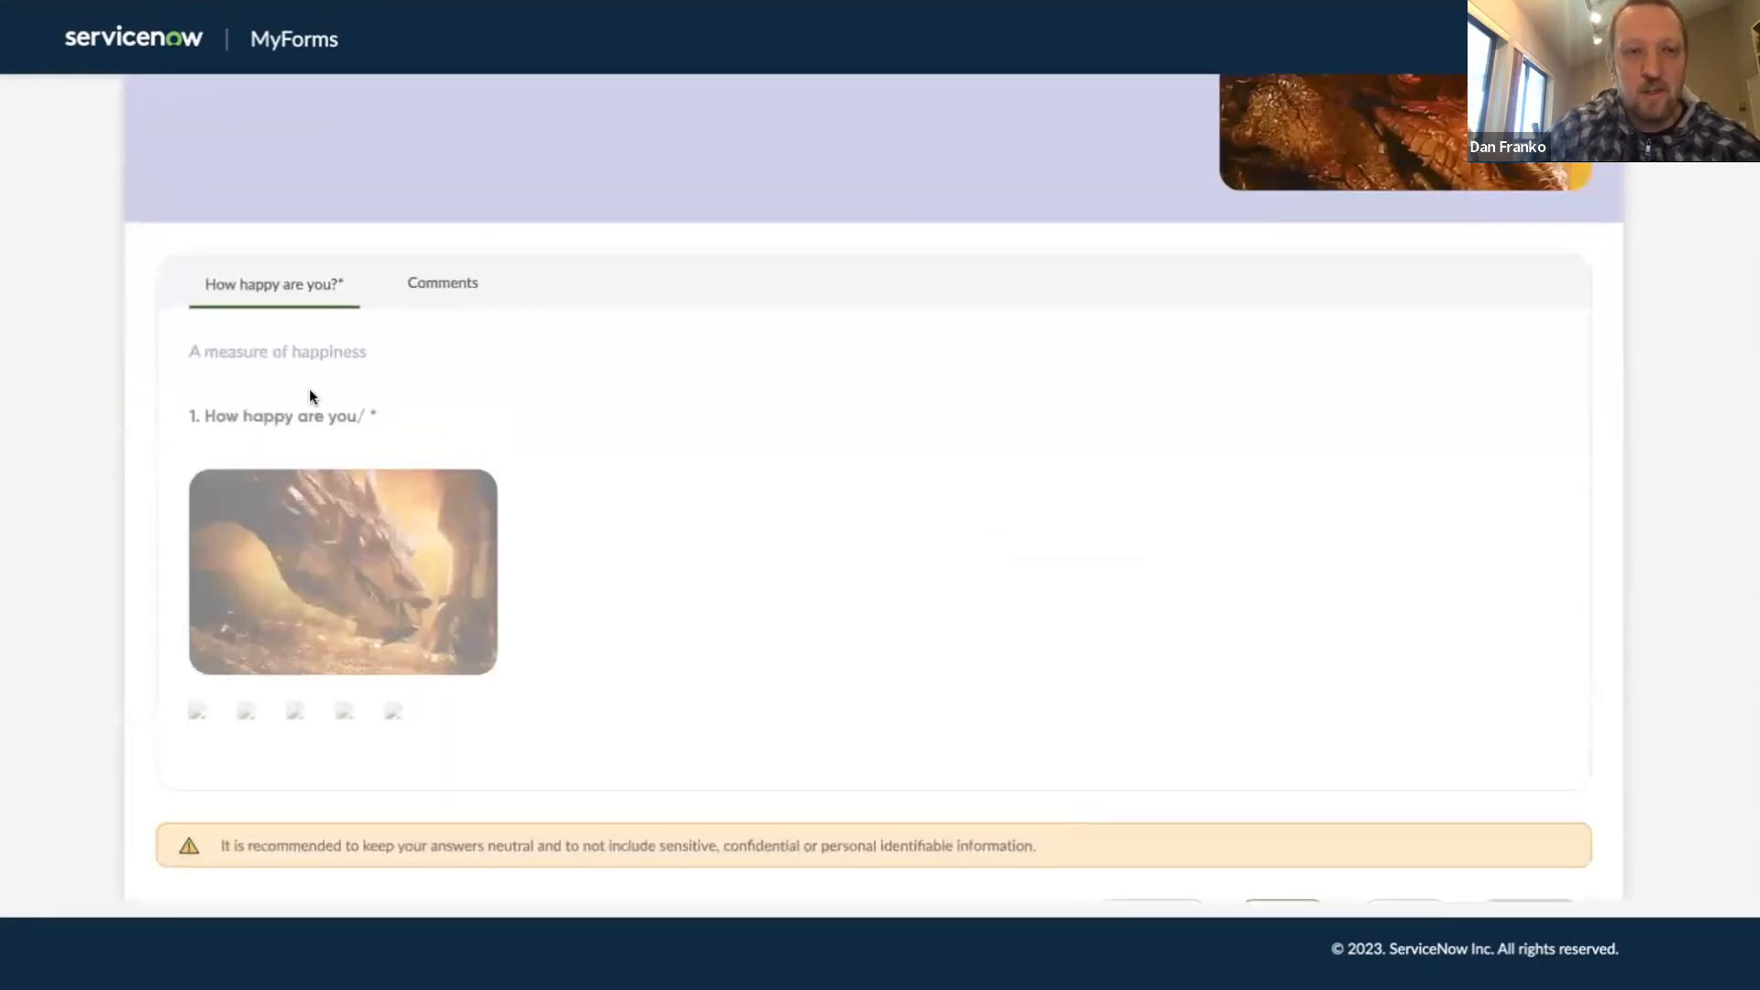
{"action": "left_click", "coordinate": [449, 289]}
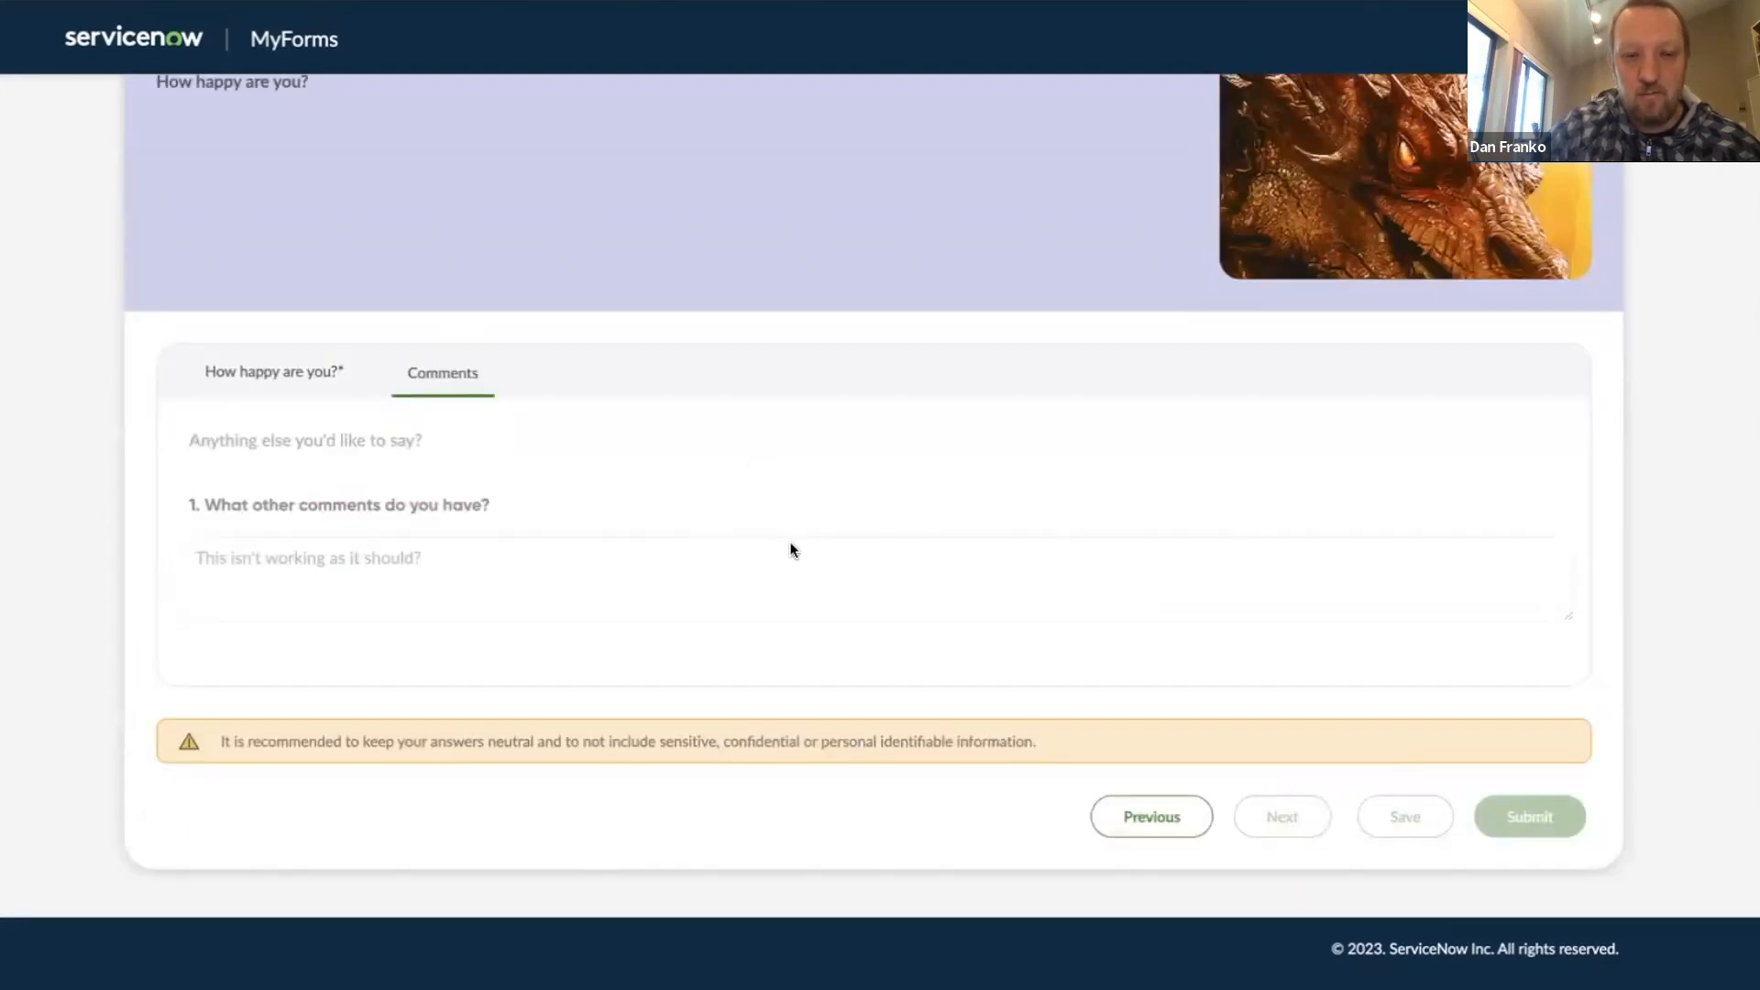
{"action": "scroll", "coordinate": [549, 354], "scroll_direction": "up", "scroll_amount": 1}
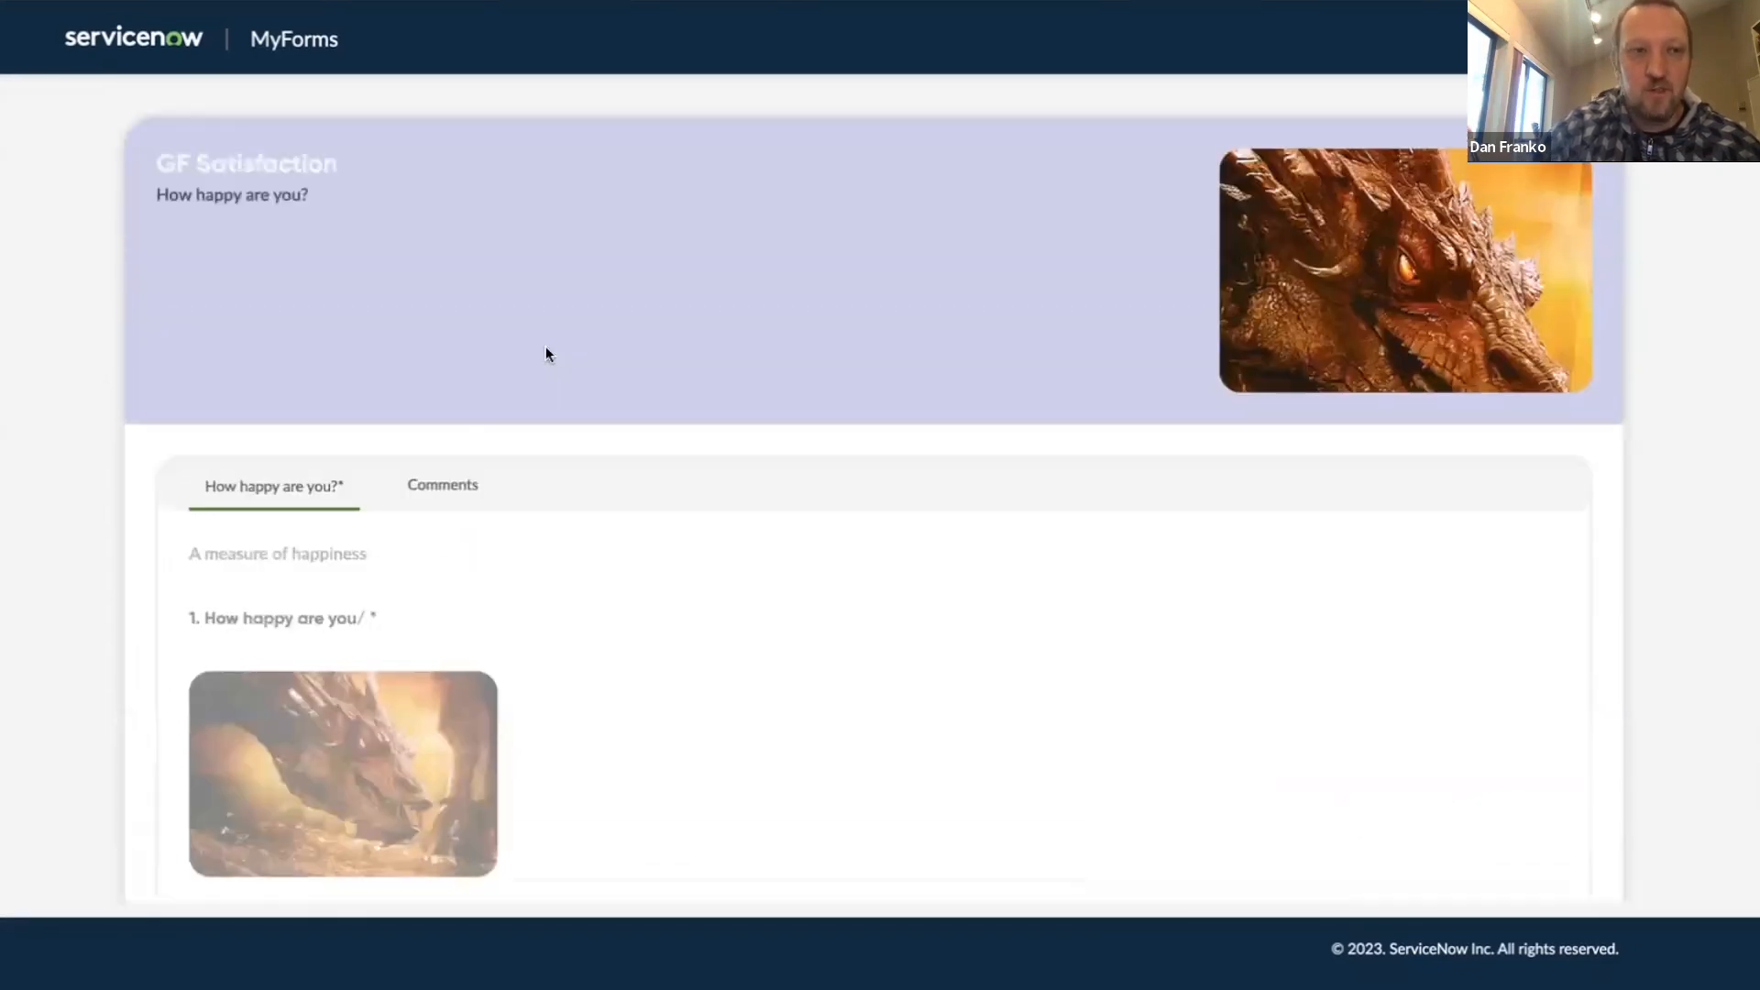
{"action": "left_click", "coordinate": [198, 39]}
{"action": "key", "text": "ctrl+Left"}
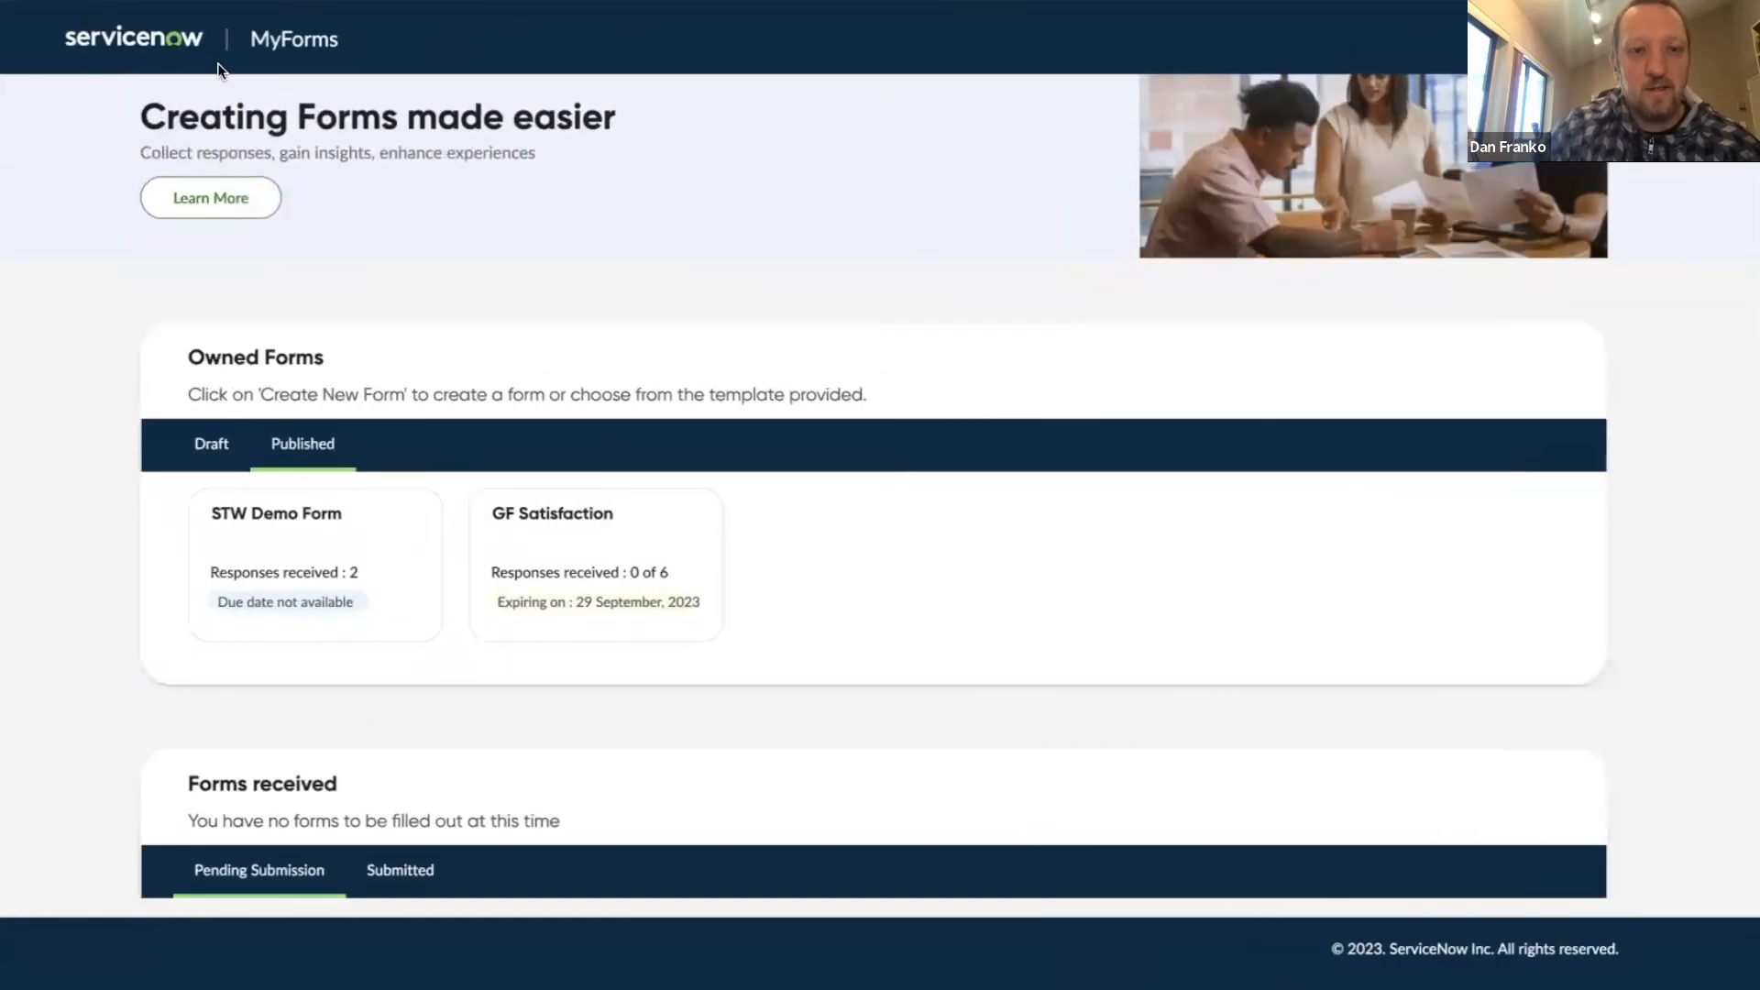
Step: Open the published GF Satisfaction form from the owner's dashboard and look over its responses and general form settings
{"action": "scroll", "coordinate": [750, 428], "scroll_direction": "down", "scroll_amount": 2}
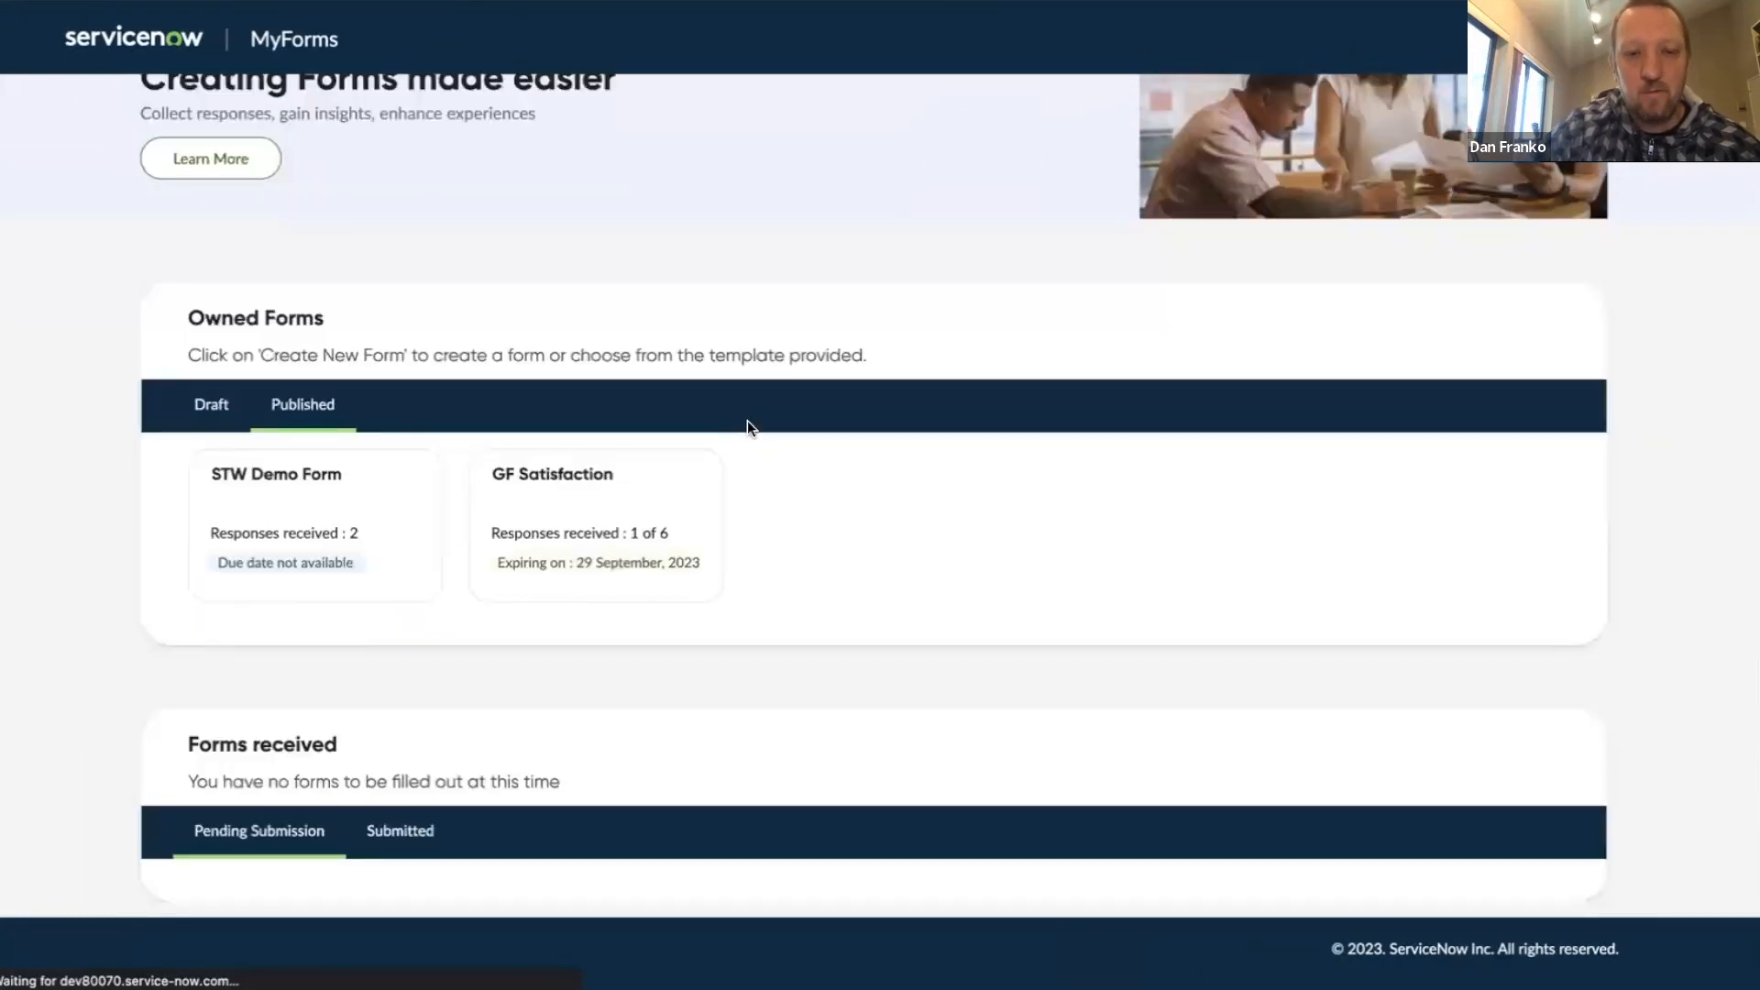
{"action": "left_click", "coordinate": [620, 486]}
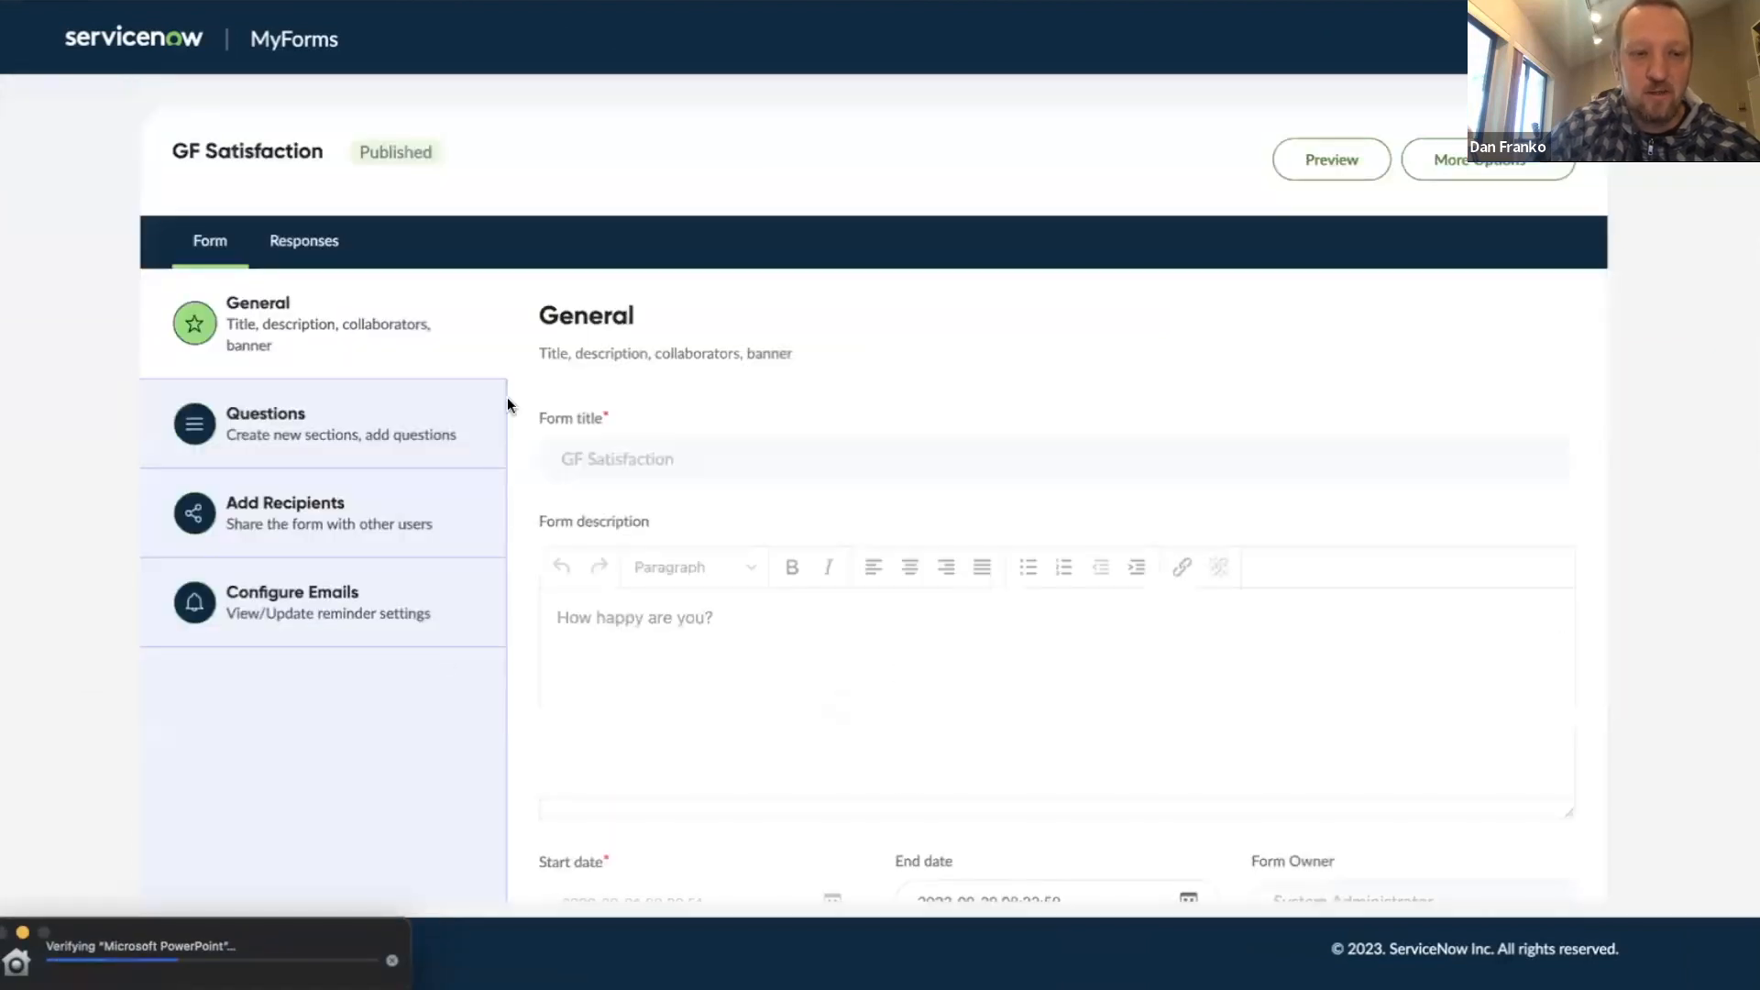
{"action": "left_click", "coordinate": [309, 242]}
{"action": "left_click", "coordinate": [207, 242]}
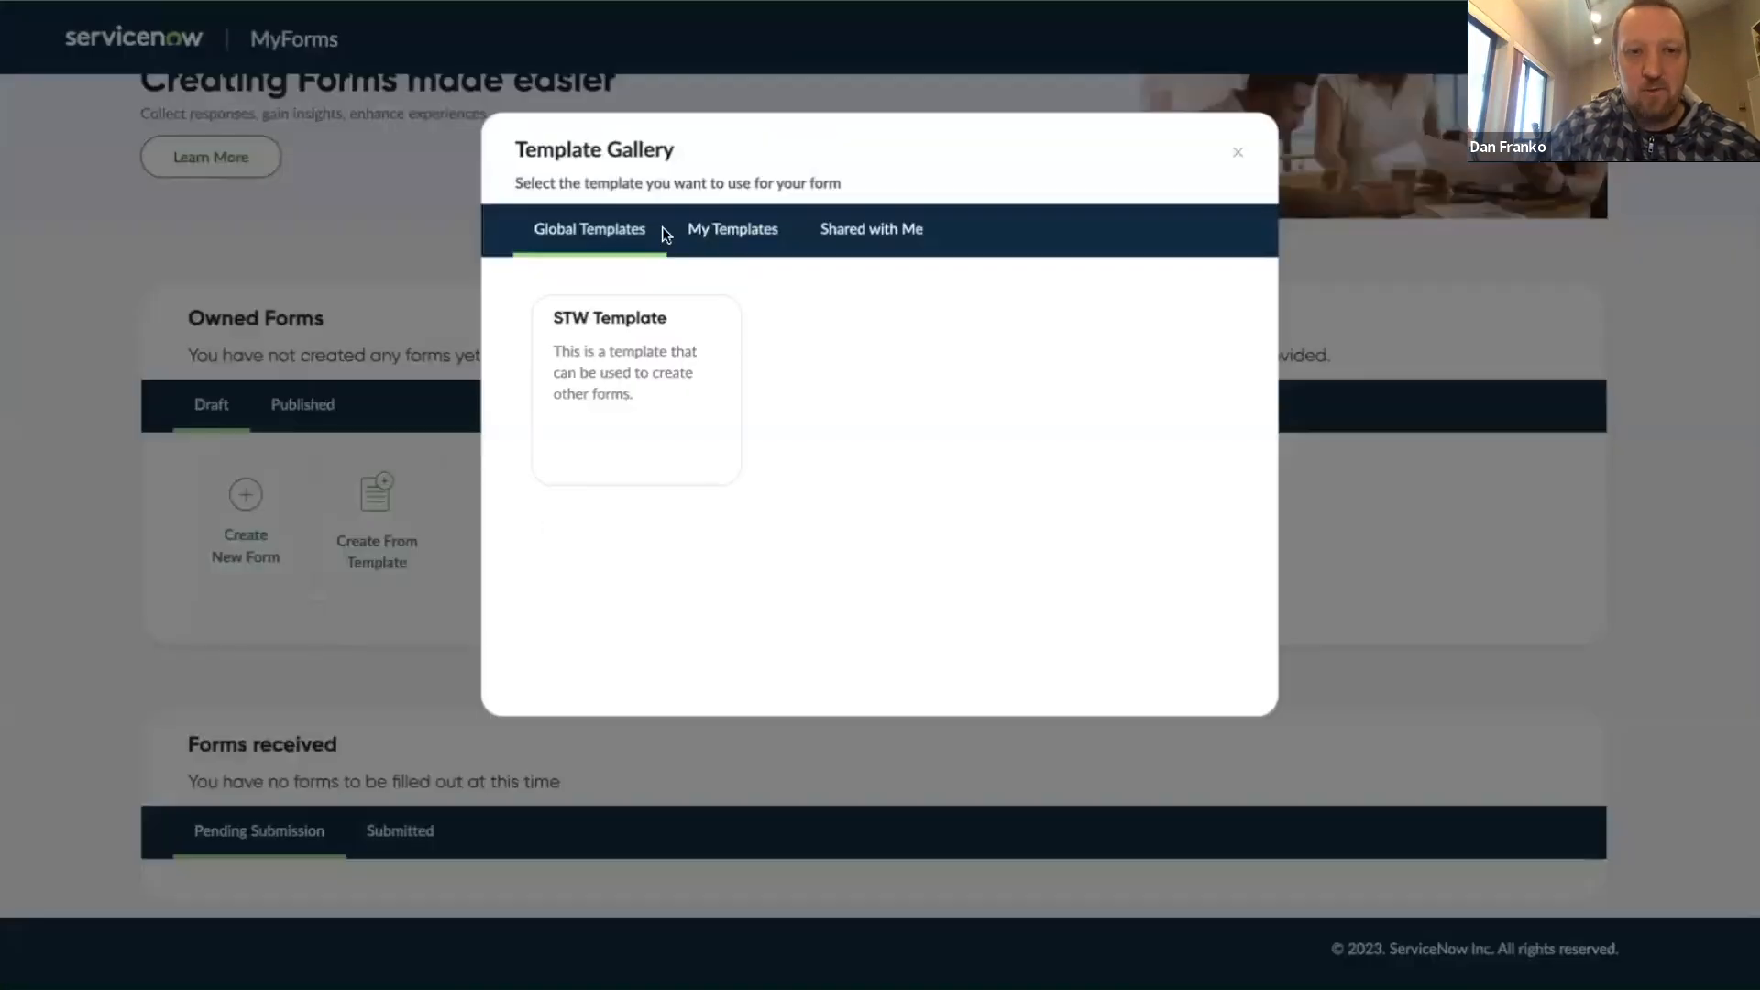
Step: Preview the global STW Template, create a draft form from it, and open the Copy of STW Template draft
{"action": "left_click", "coordinate": [672, 332]}
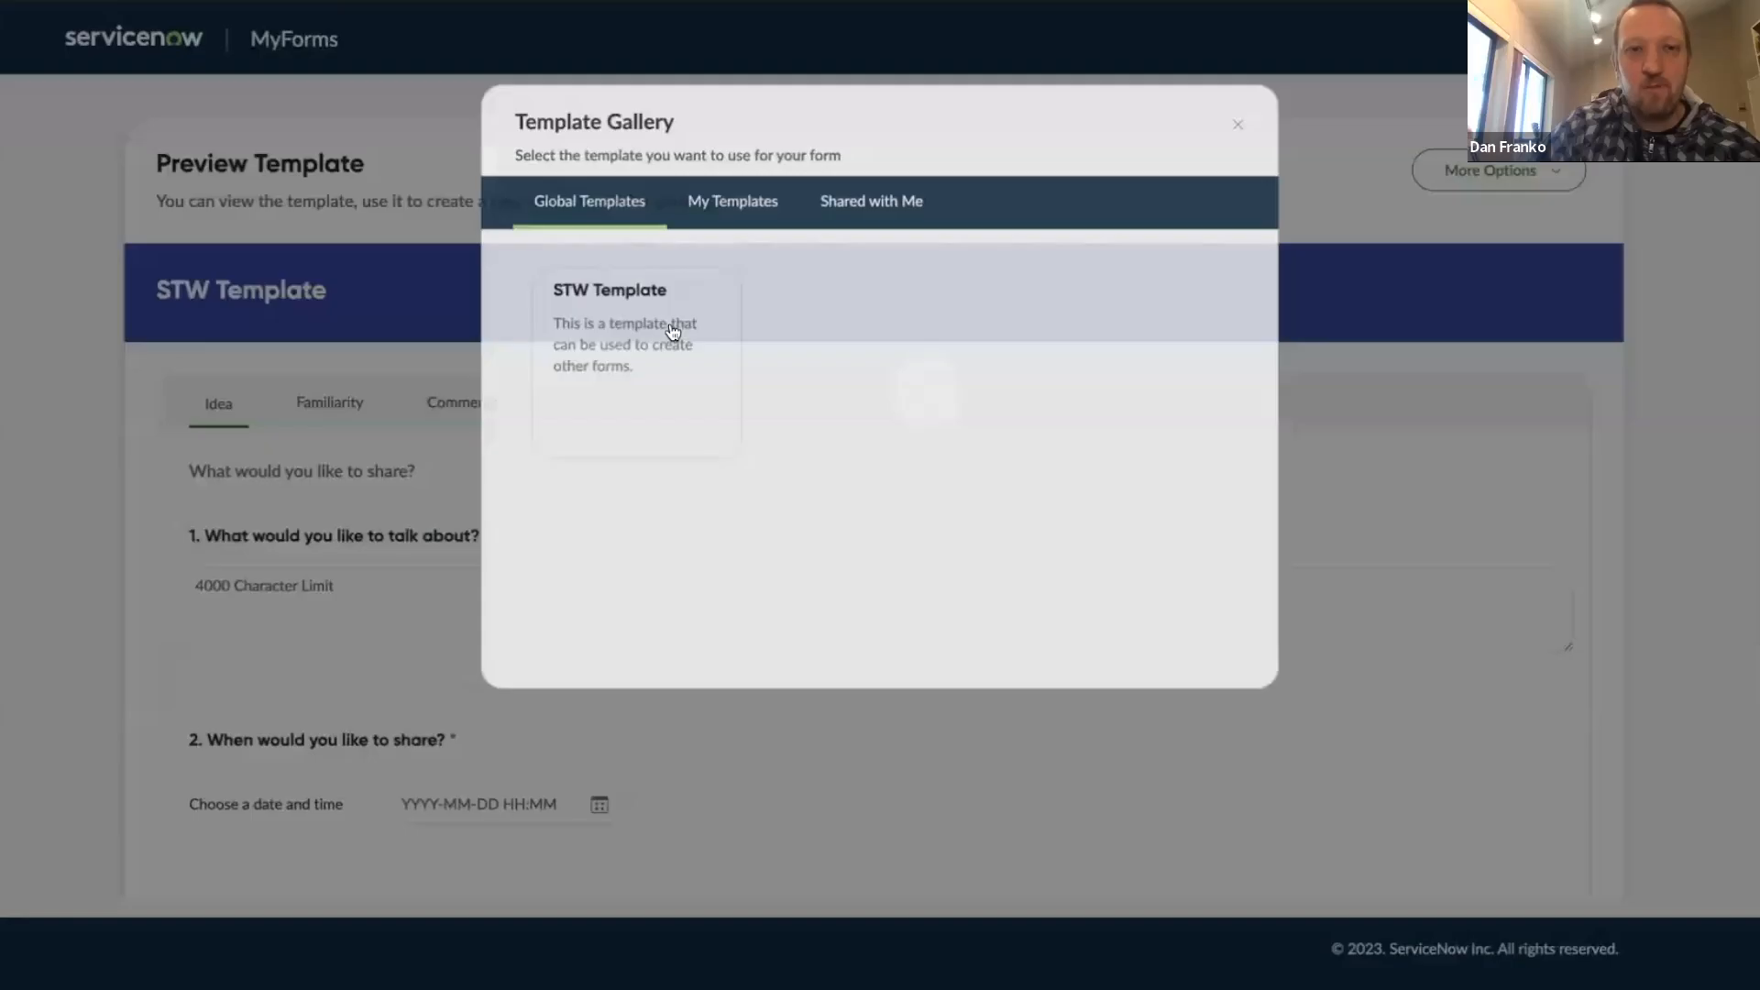
{"action": "scroll", "coordinate": [751, 508], "scroll_direction": "down", "scroll_amount": 6}
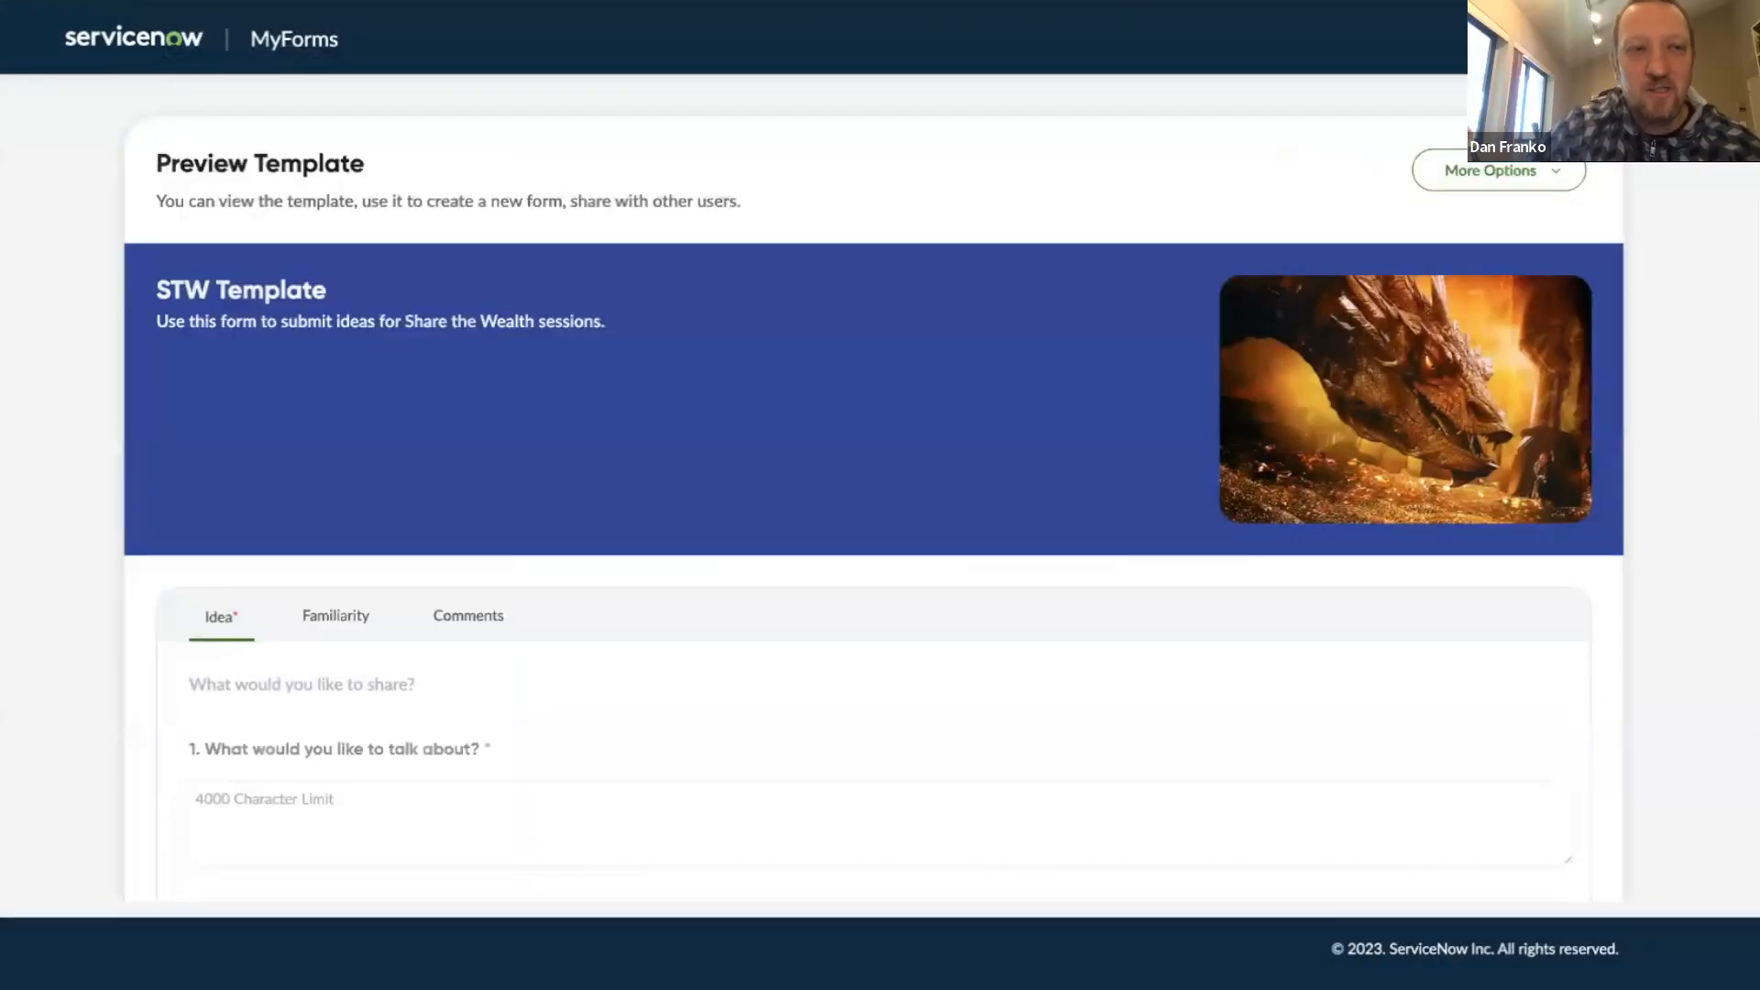
{"action": "scroll", "coordinate": [756, 229], "scroll_direction": "down", "scroll_amount": 1}
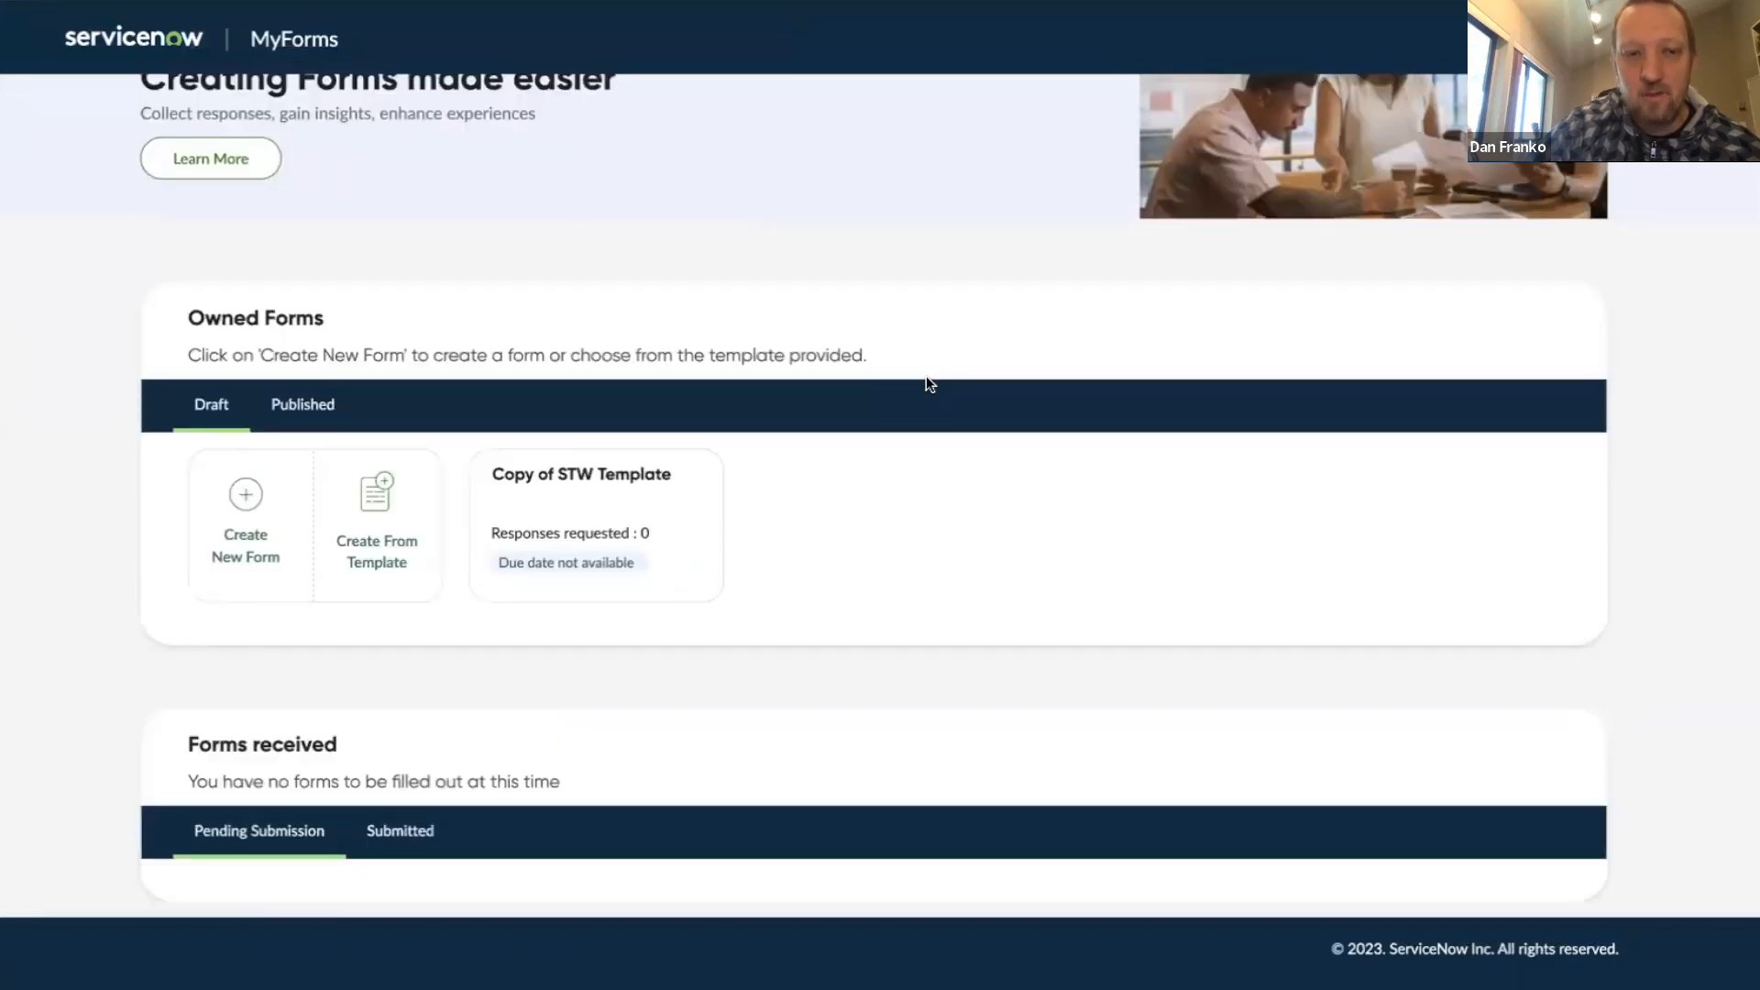
{"action": "left_click", "coordinate": [603, 495]}
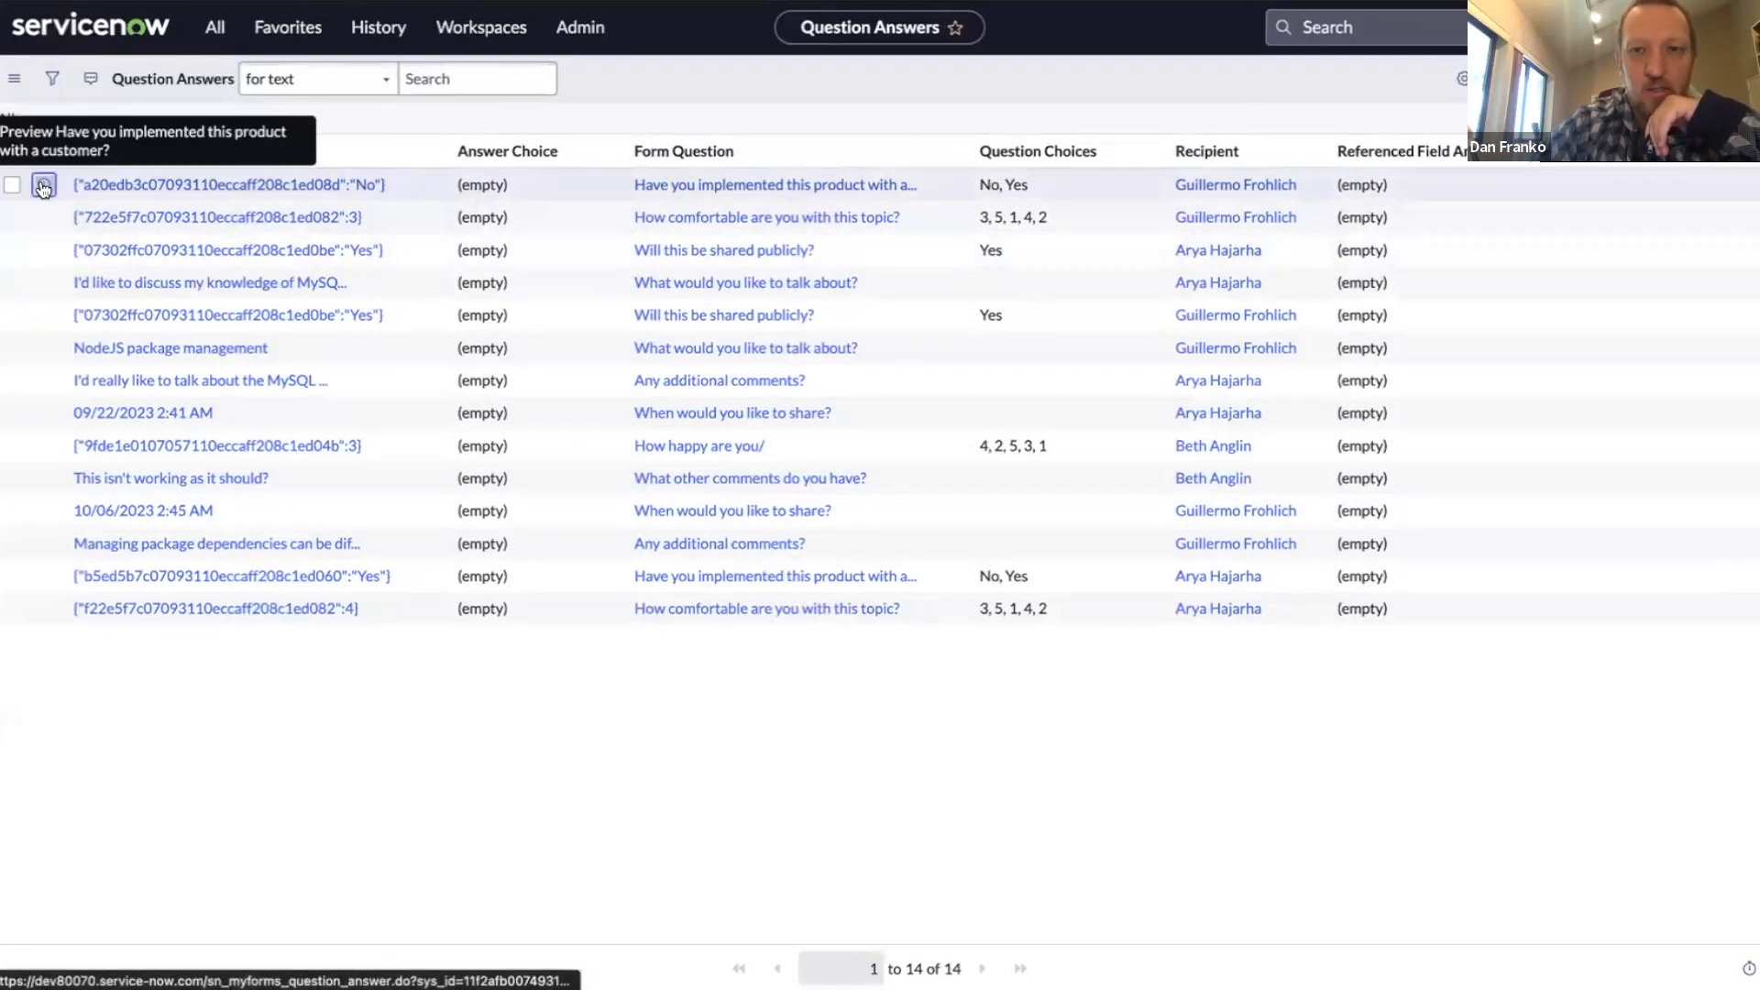
Step: Open the Question Answer record for "Have you implemented this product with a customer?", examine how its answer is stored, and leave the record
{"action": "left_click", "coordinate": [43, 185]}
{"action": "left_click", "coordinate": [545, 245]}
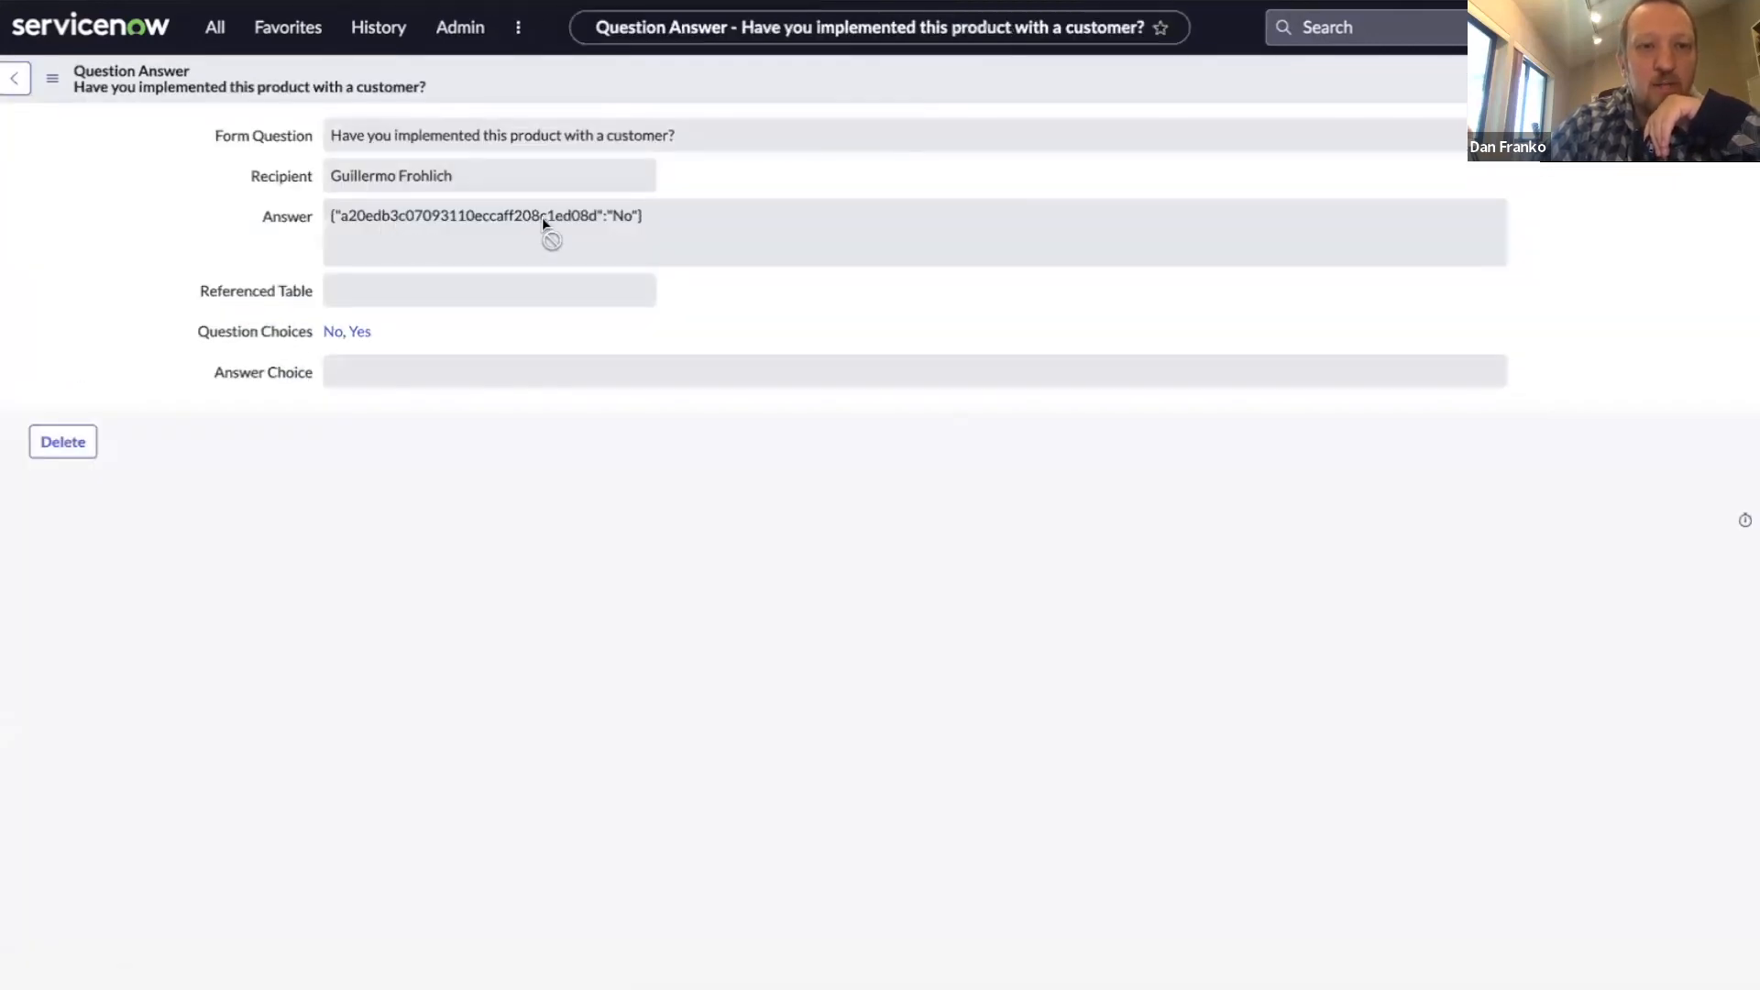
{"action": "double_click", "coordinate": [354, 218]}
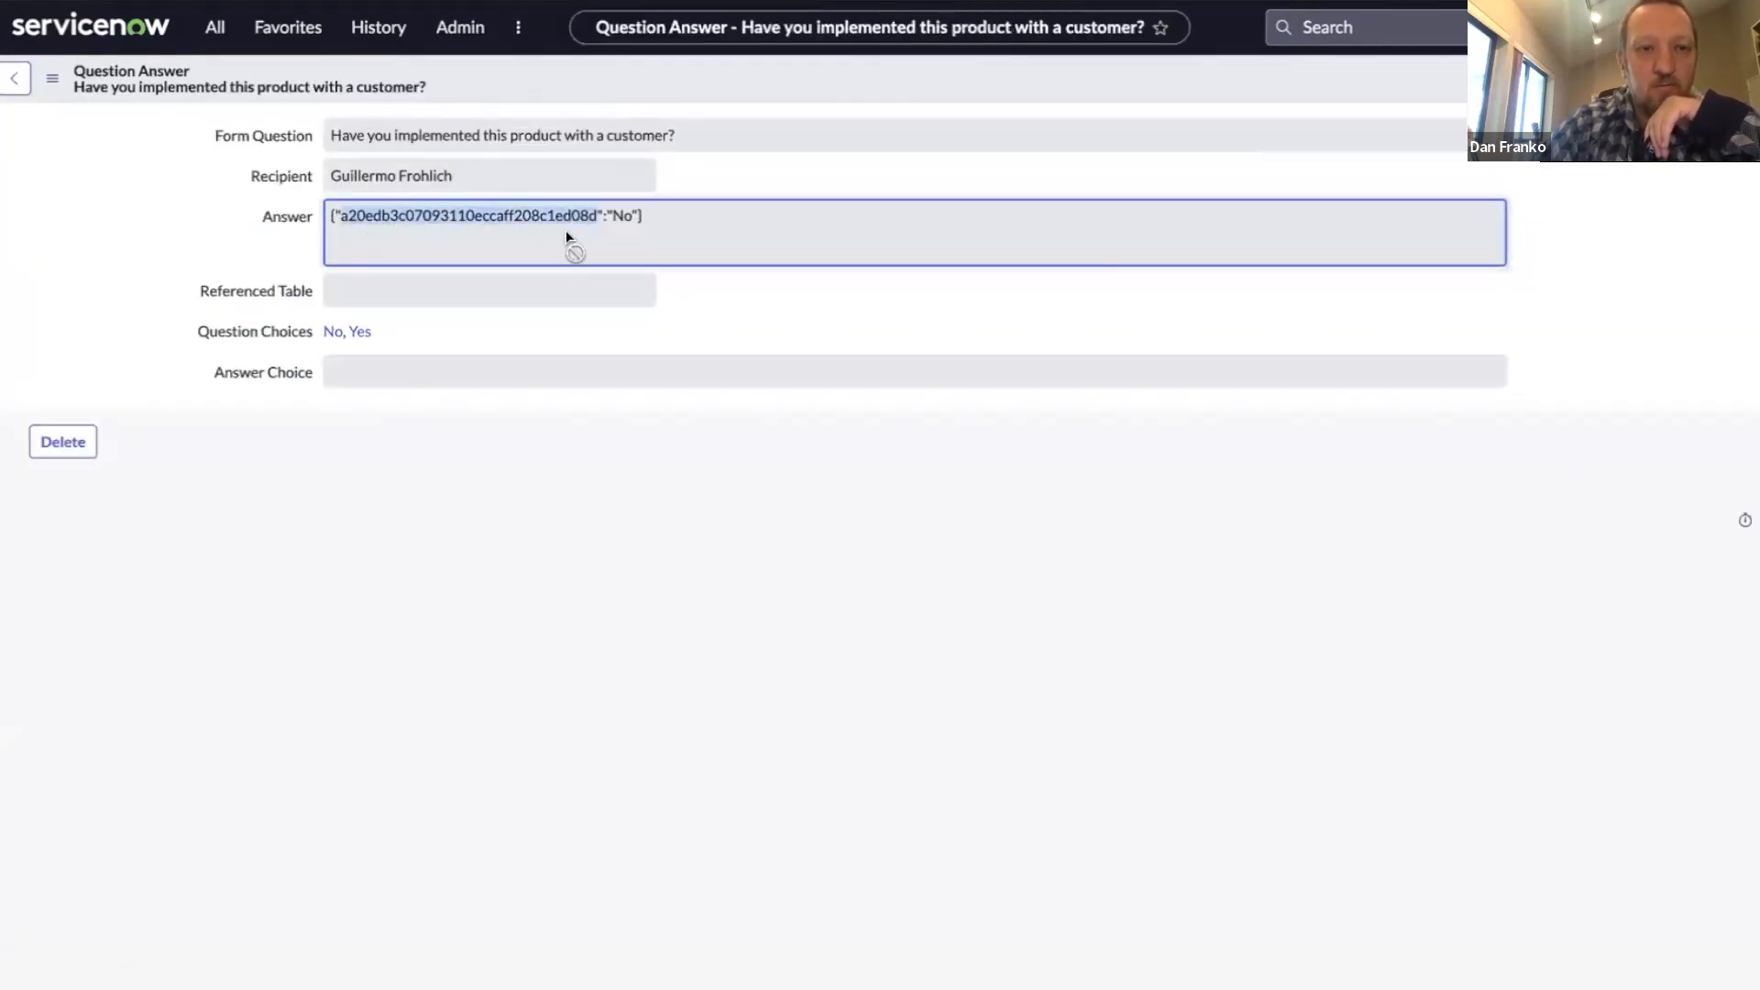
{"action": "double_click", "coordinate": [409, 219]}
{"action": "double_click", "coordinate": [614, 217]}
{"action": "left_click", "coordinate": [13, 78]}
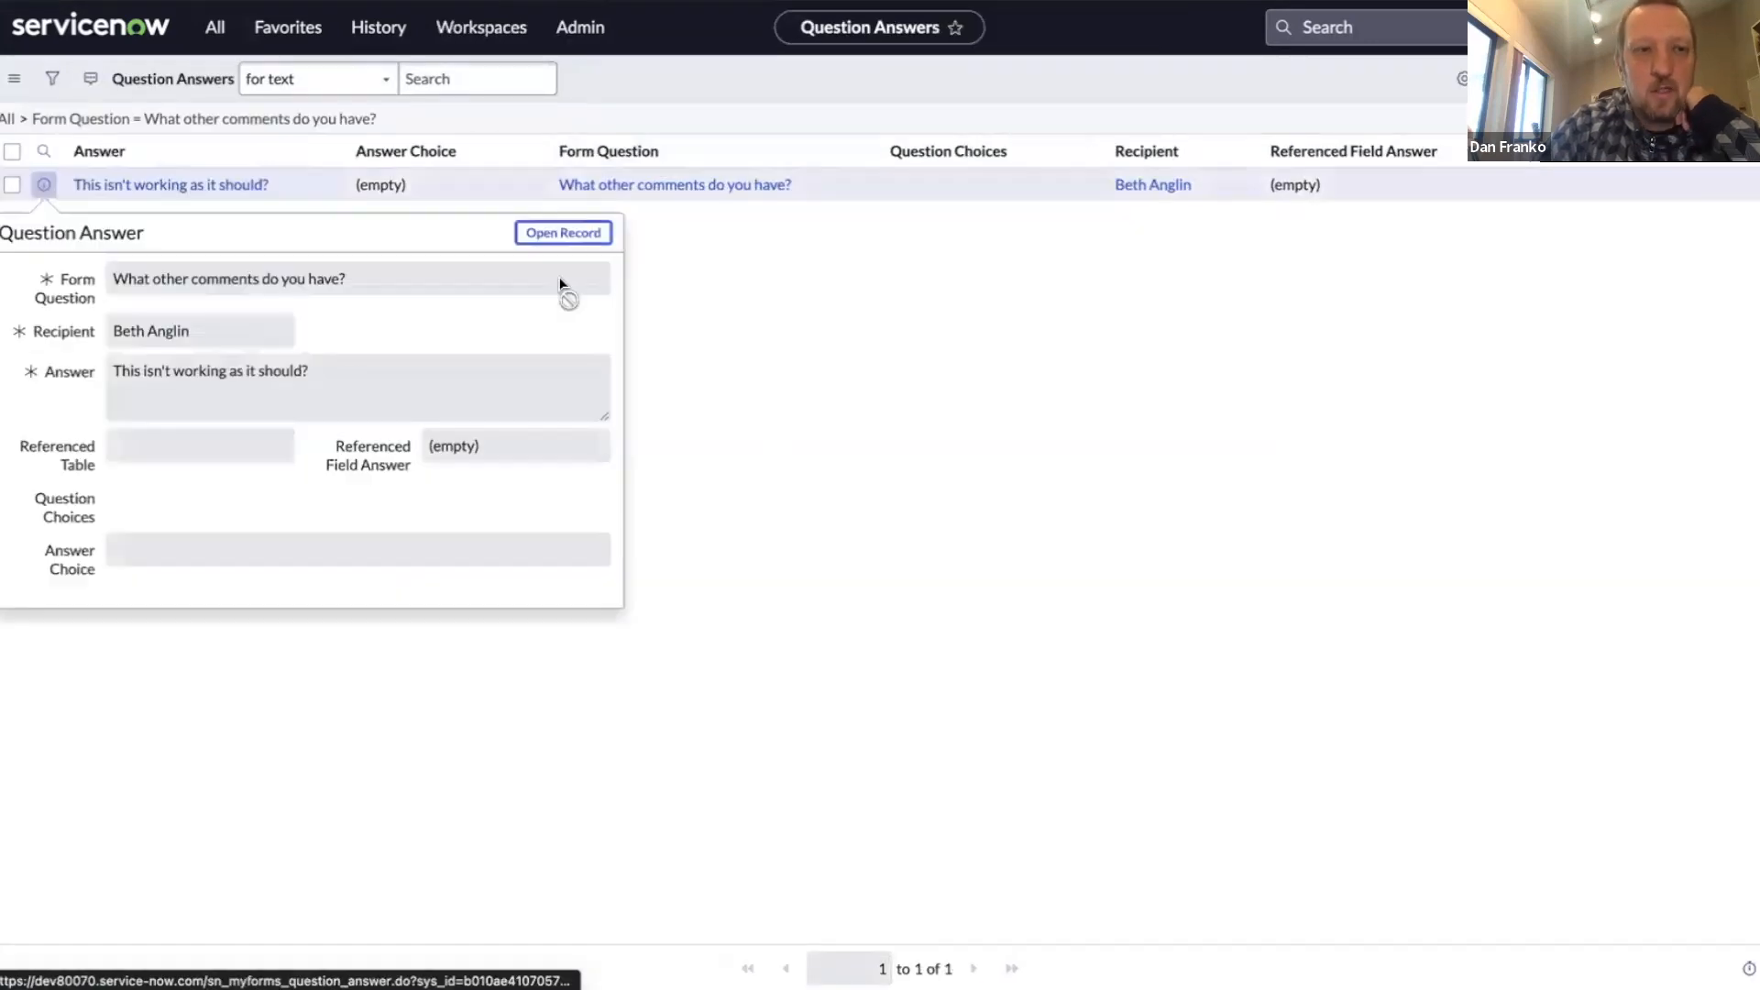
Step: Open the Question Answer record for "What other comments do you have?" and examine its Form Question and Answer fields
{"action": "left_click", "coordinate": [562, 232]}
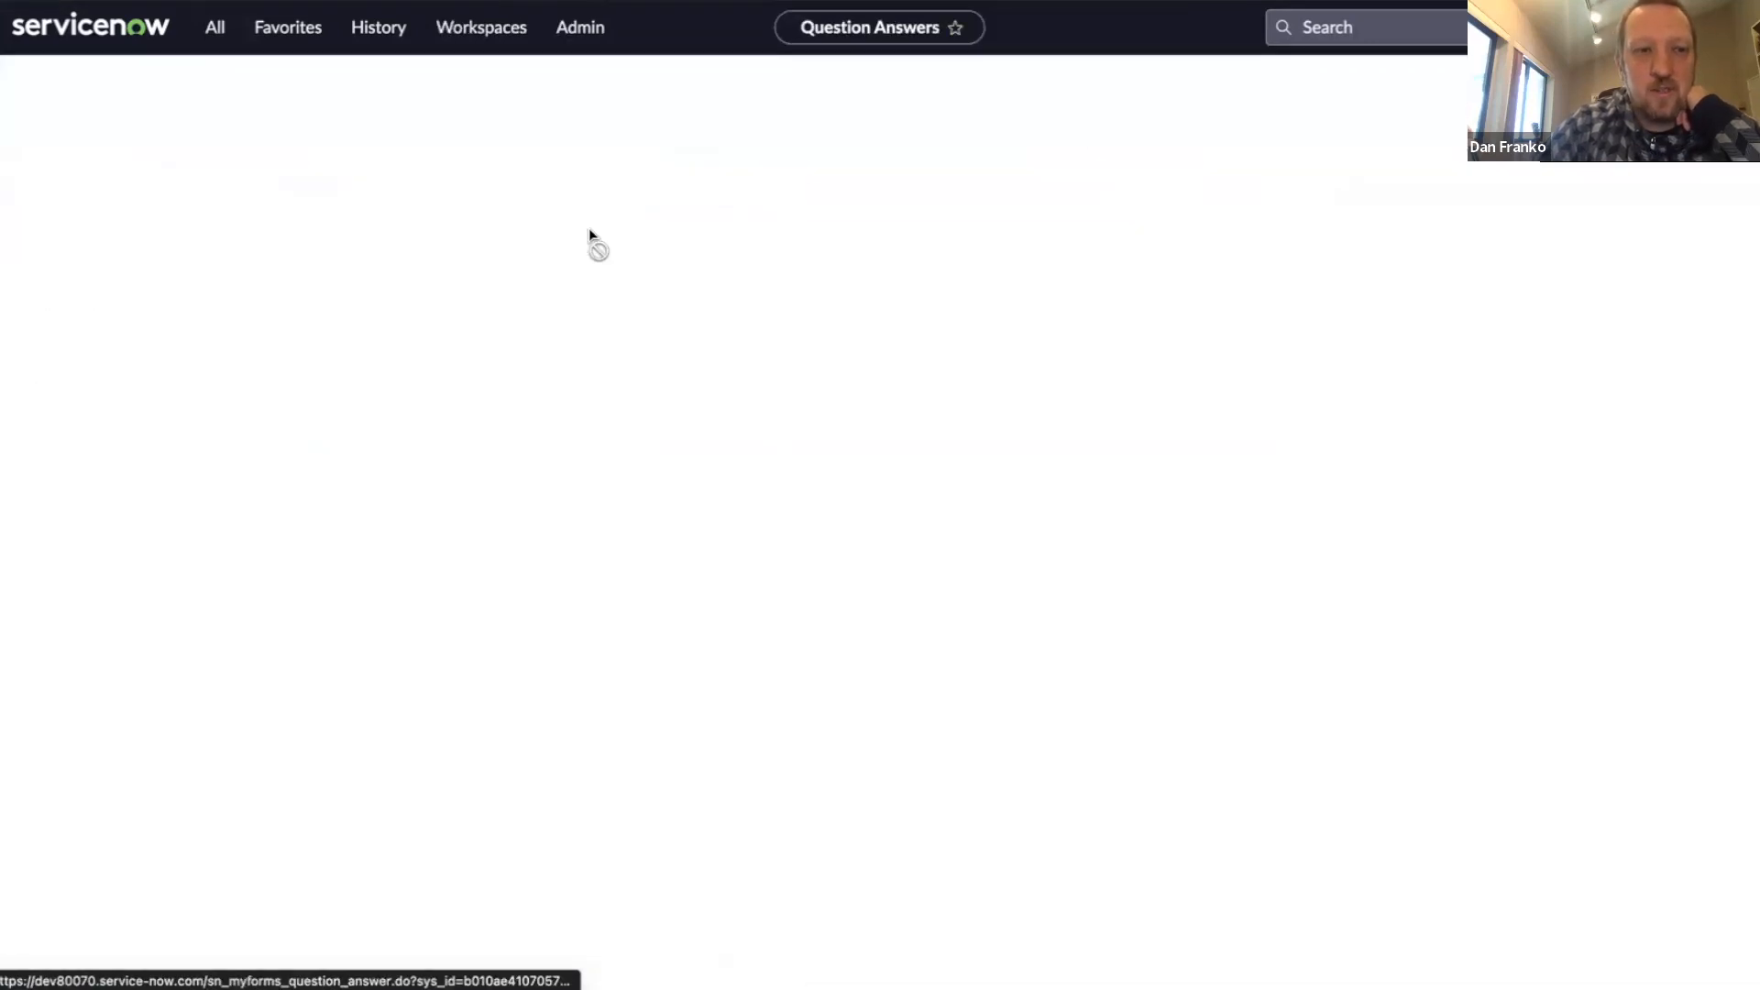
{"action": "triple_click", "coordinate": [427, 136]}
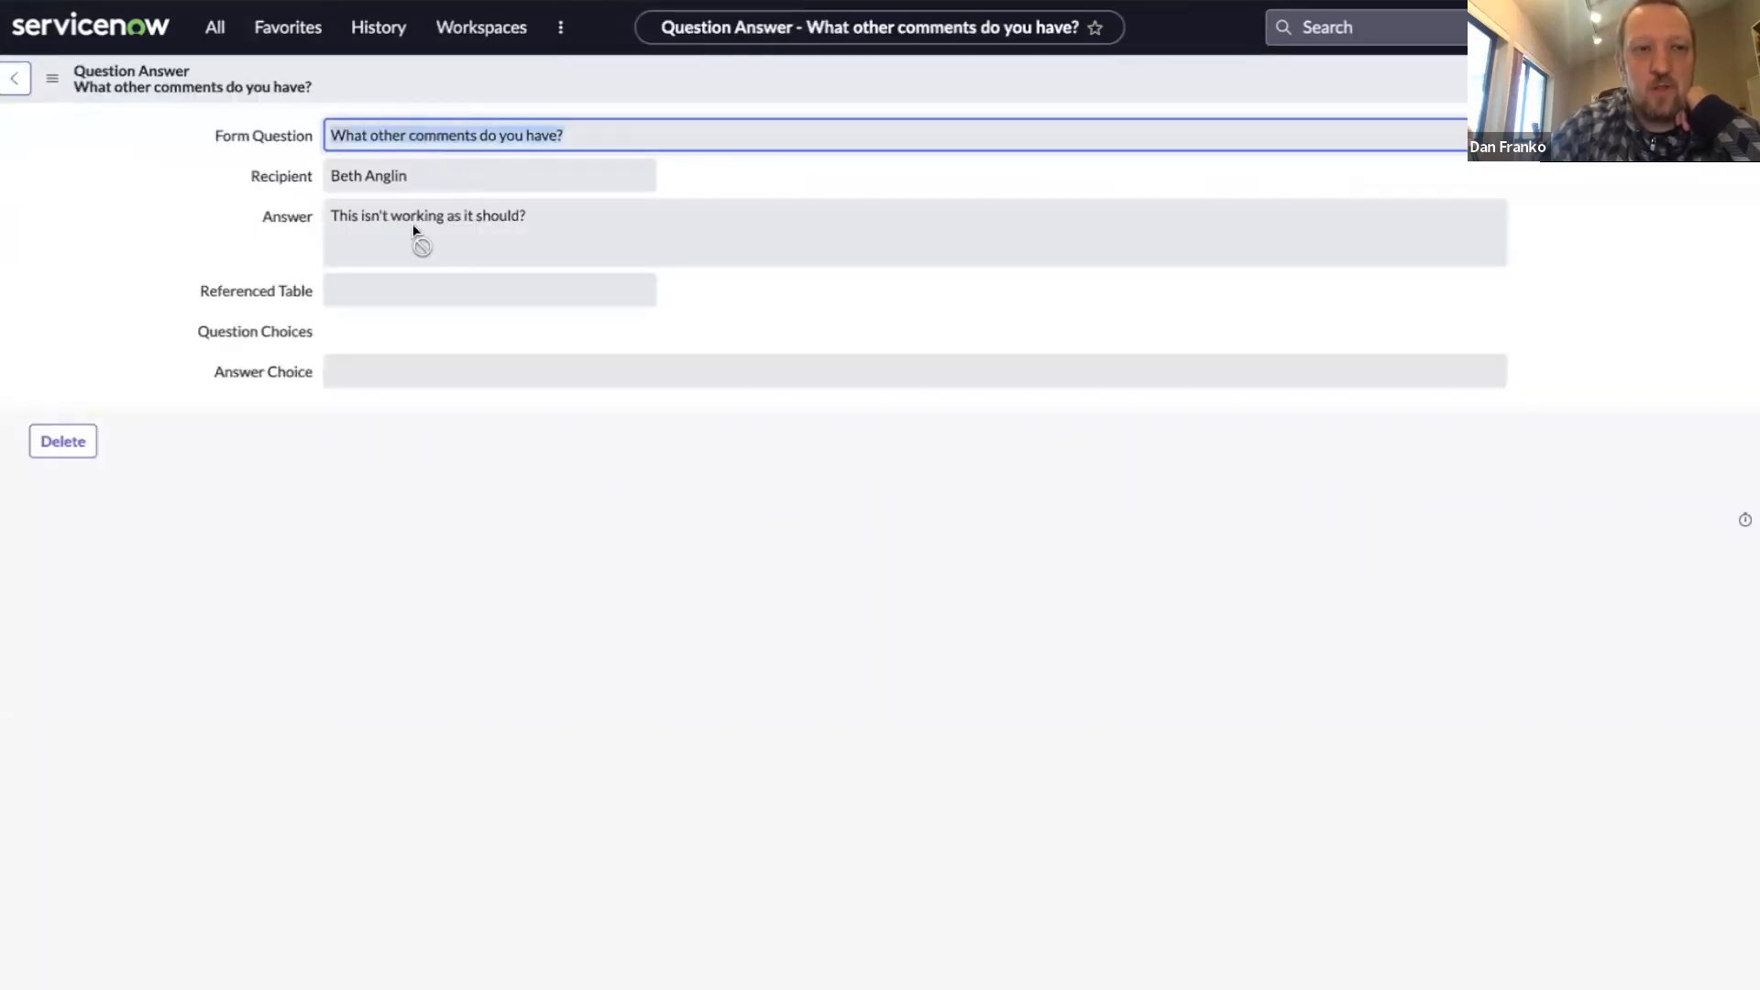
{"action": "triple_click", "coordinate": [429, 217]}
{"action": "left_click", "coordinate": [578, 224]}
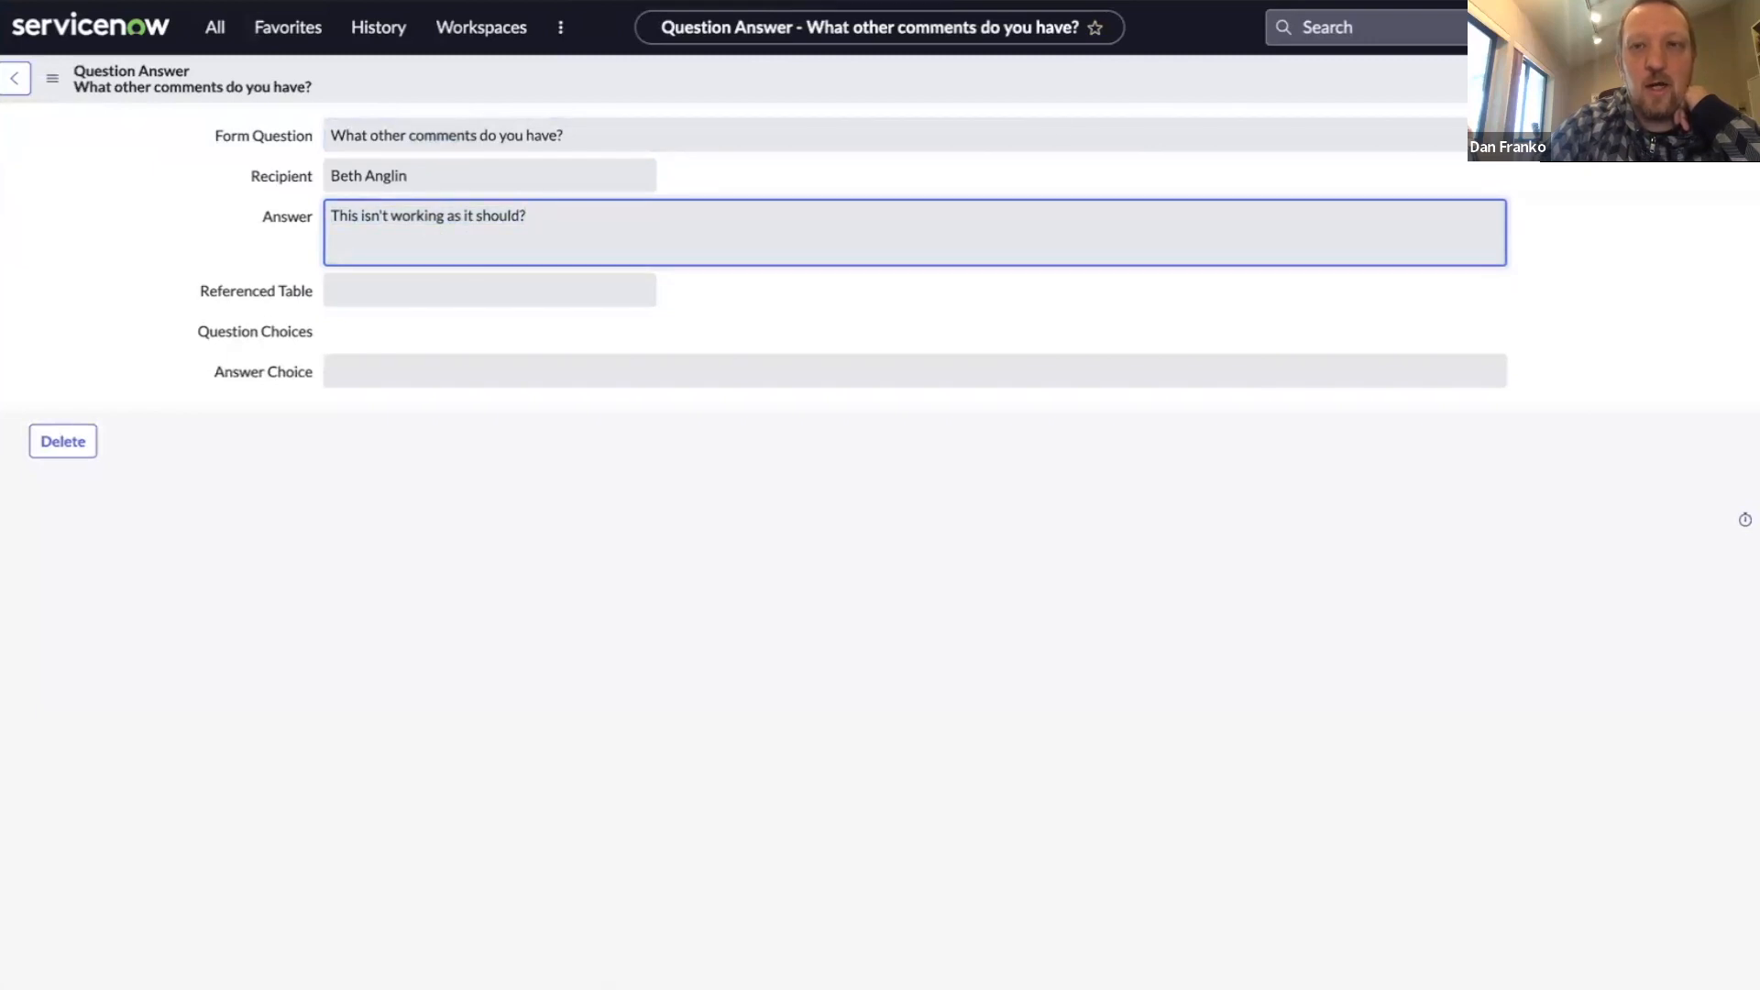
{"action": "triple_click", "coordinate": [429, 136]}
{"action": "left_click", "coordinate": [800, 181]}
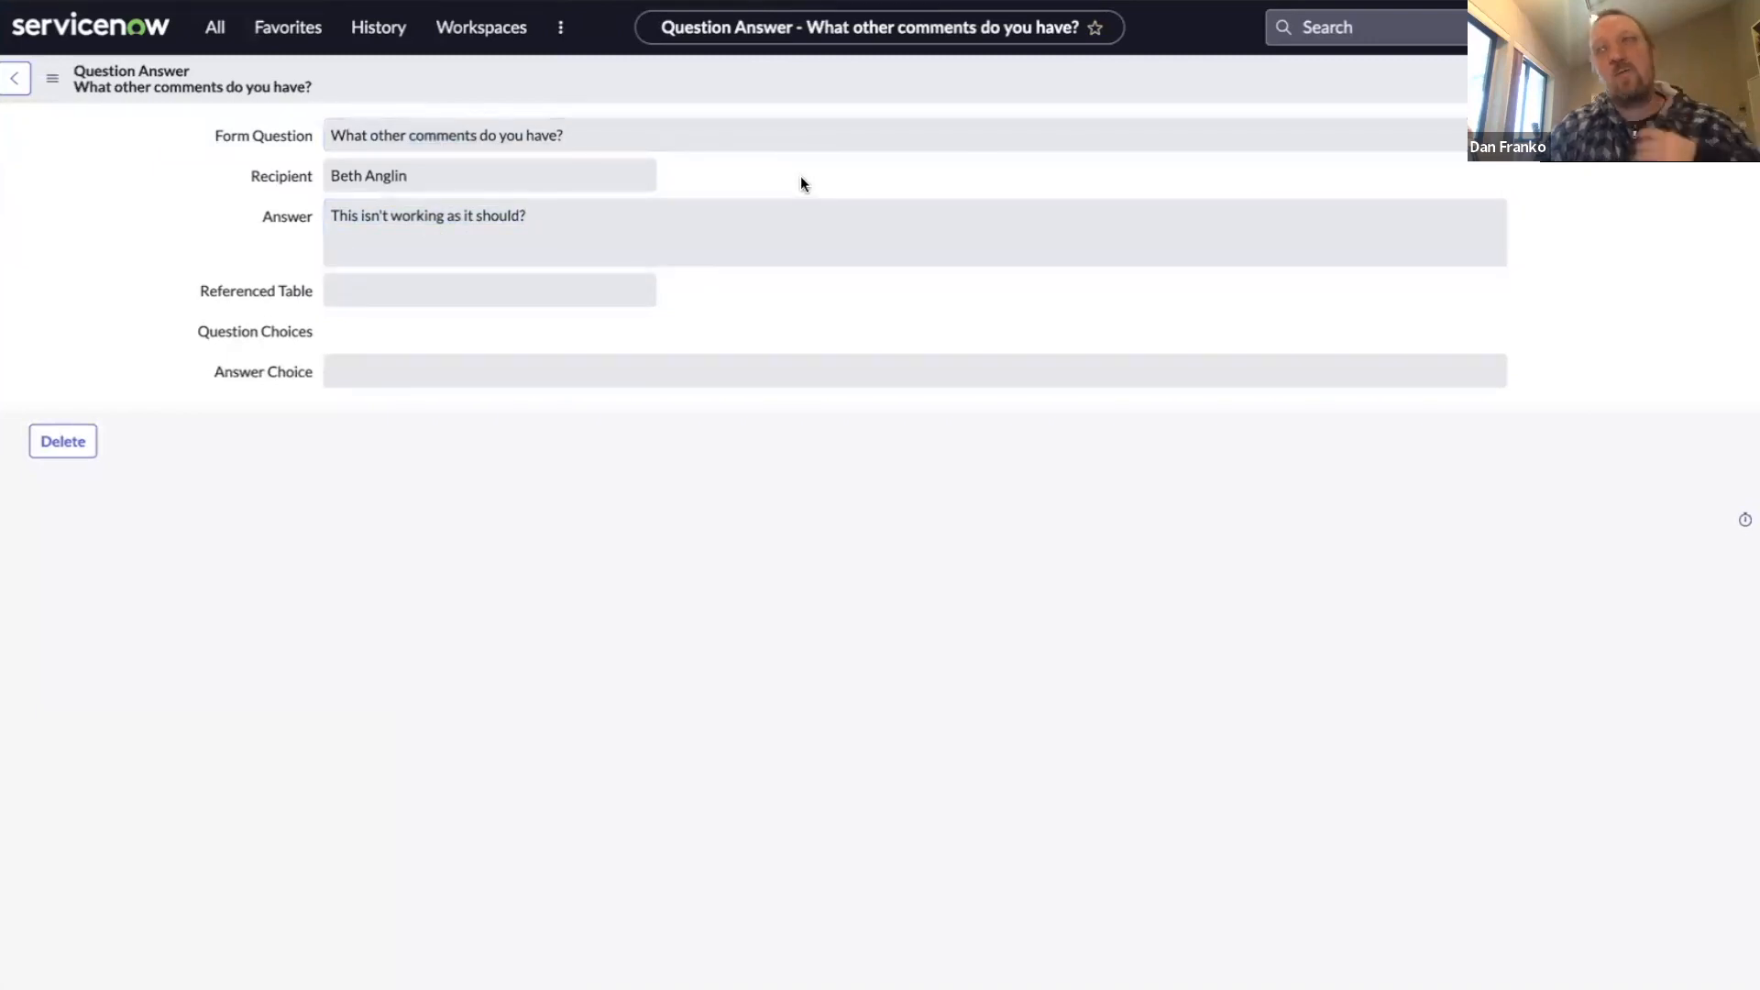
{"action": "left_click_drag", "start_coordinate": [215, 136], "coordinate": [315, 135]}
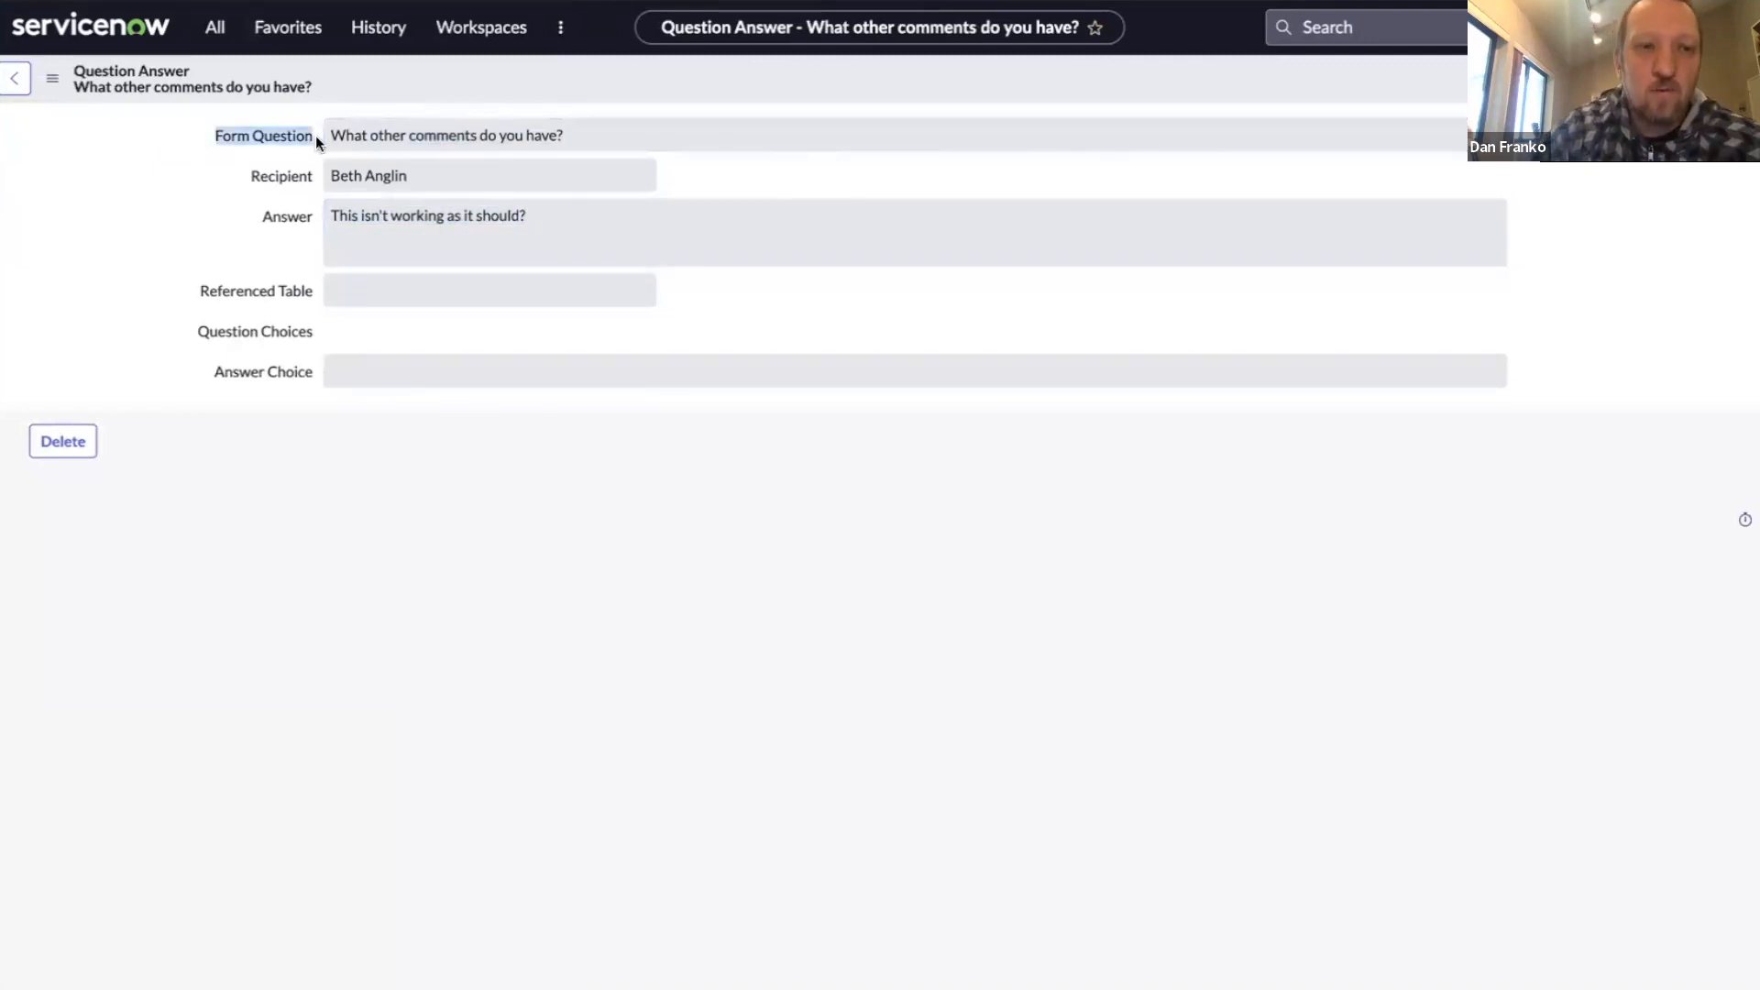
{"action": "left_click", "coordinate": [536, 141]}
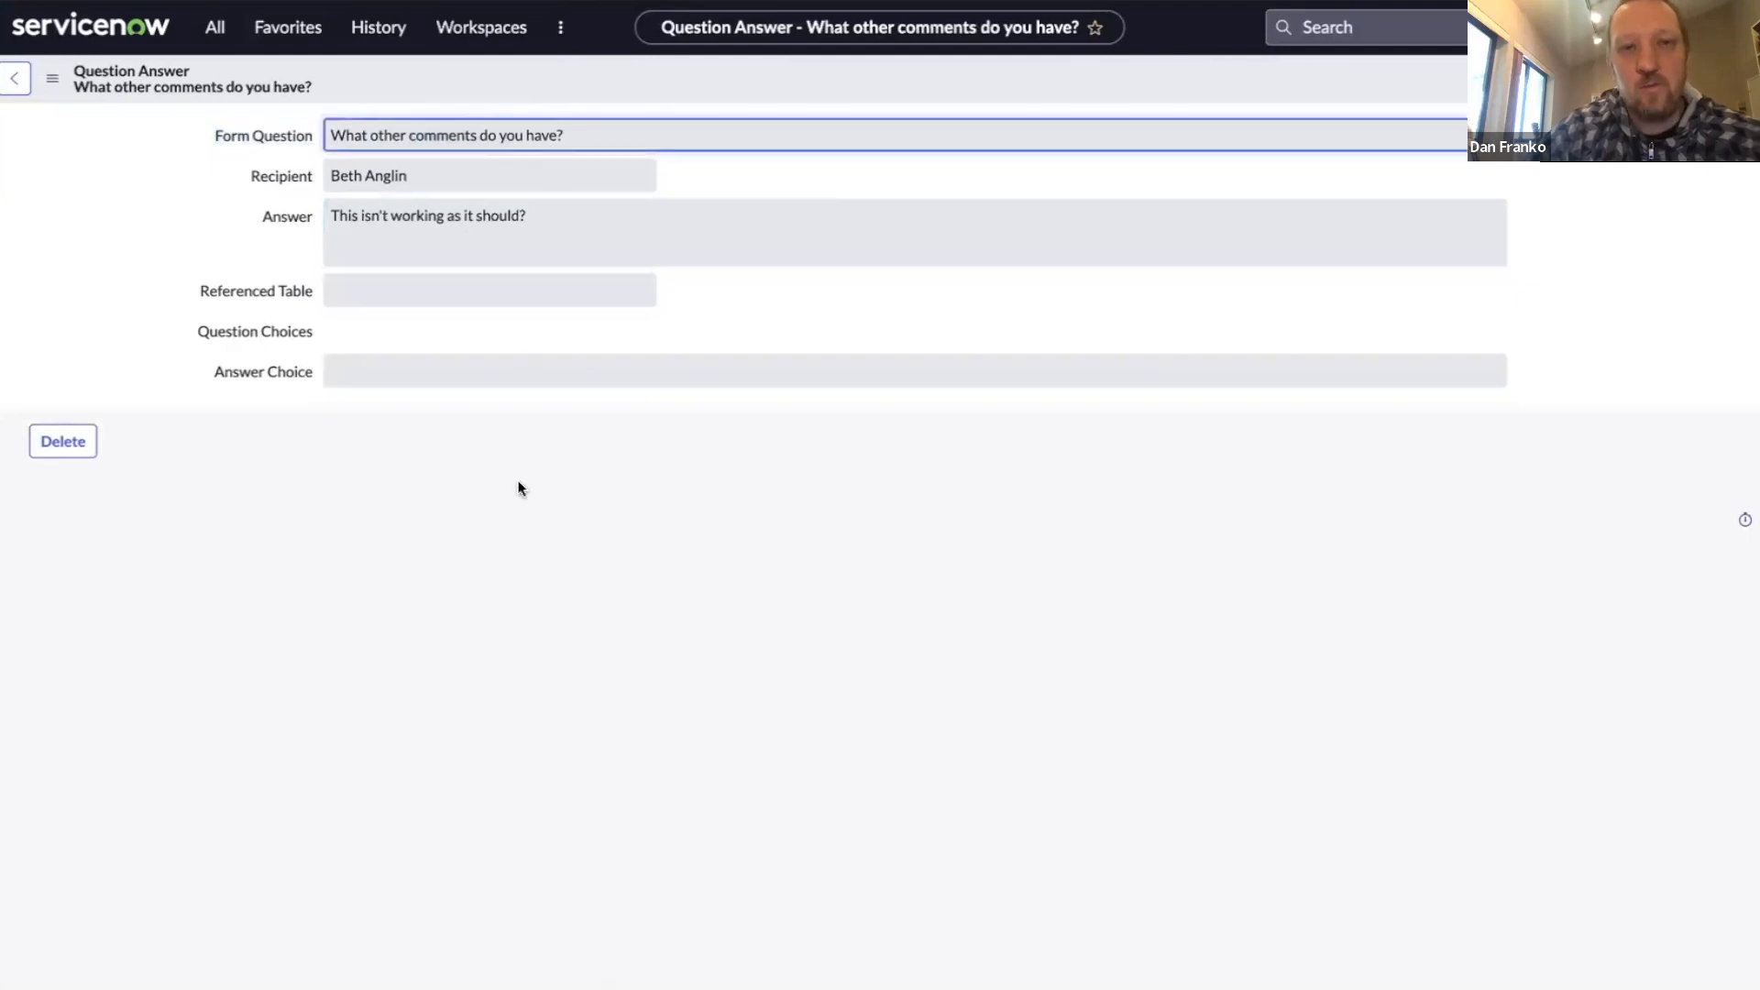
Step: Find the MyForms form records, open STW Demo Form, and examine its general fields, banner settings and form sections
{"action": "left_click", "coordinate": [216, 32]}
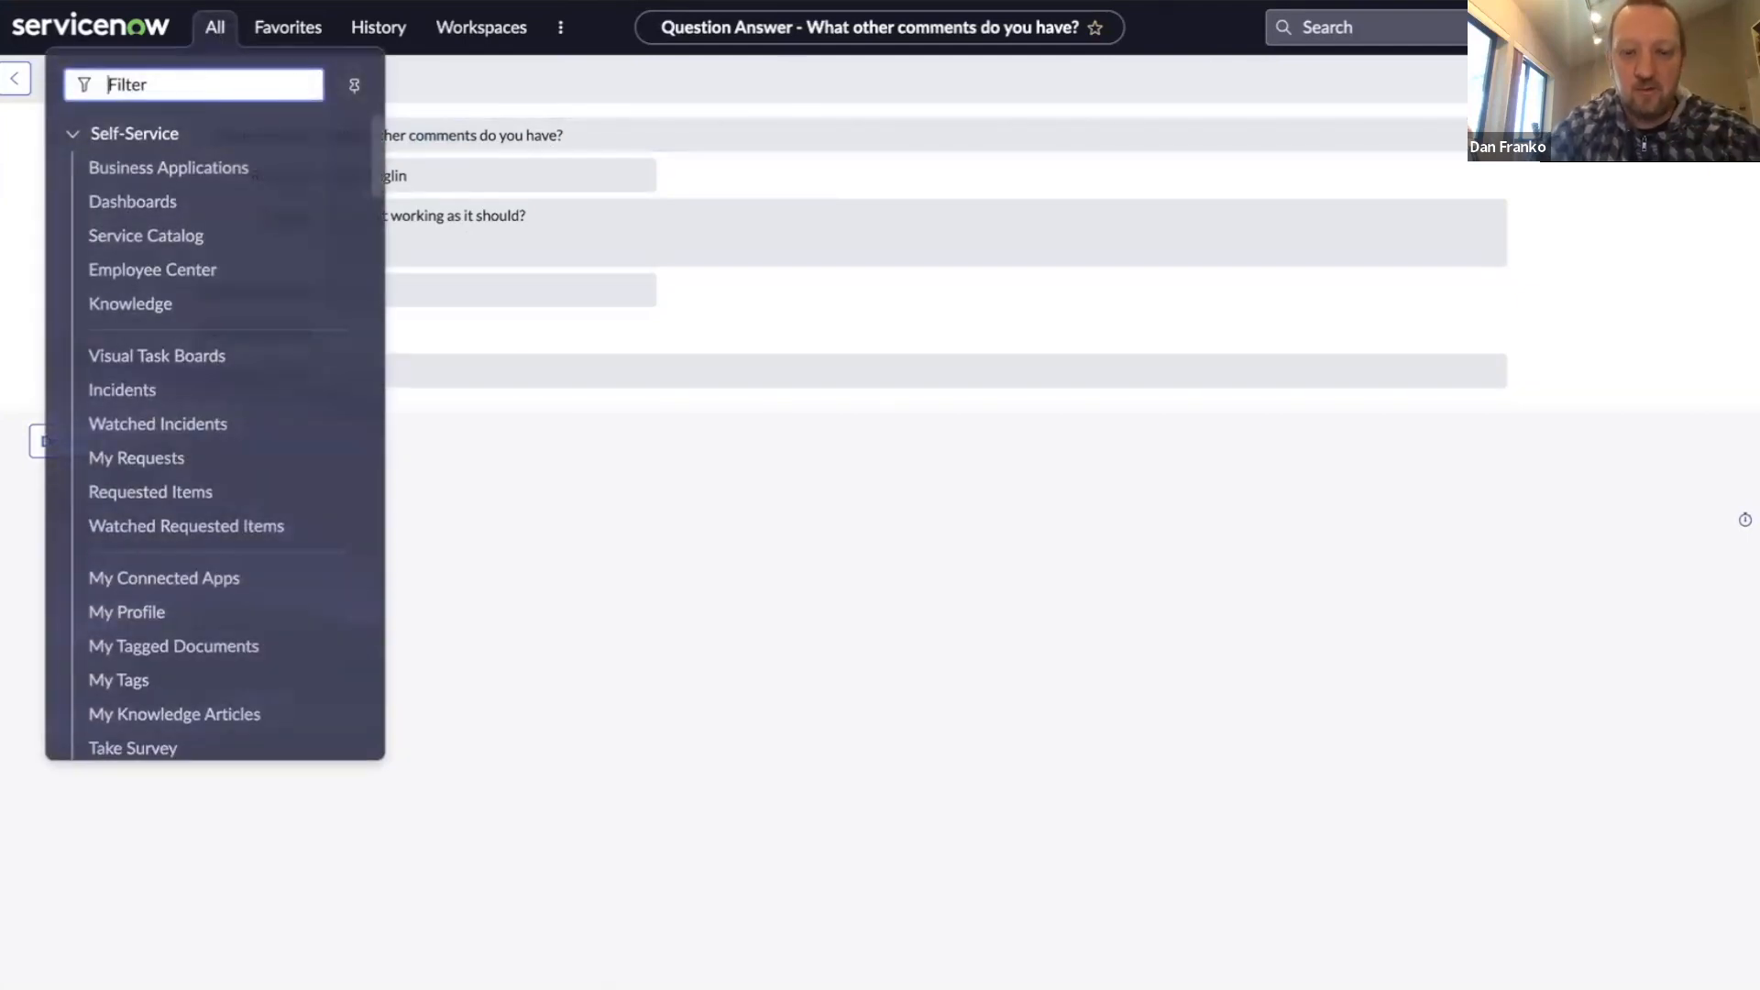
{"action": "type", "text": "m"}
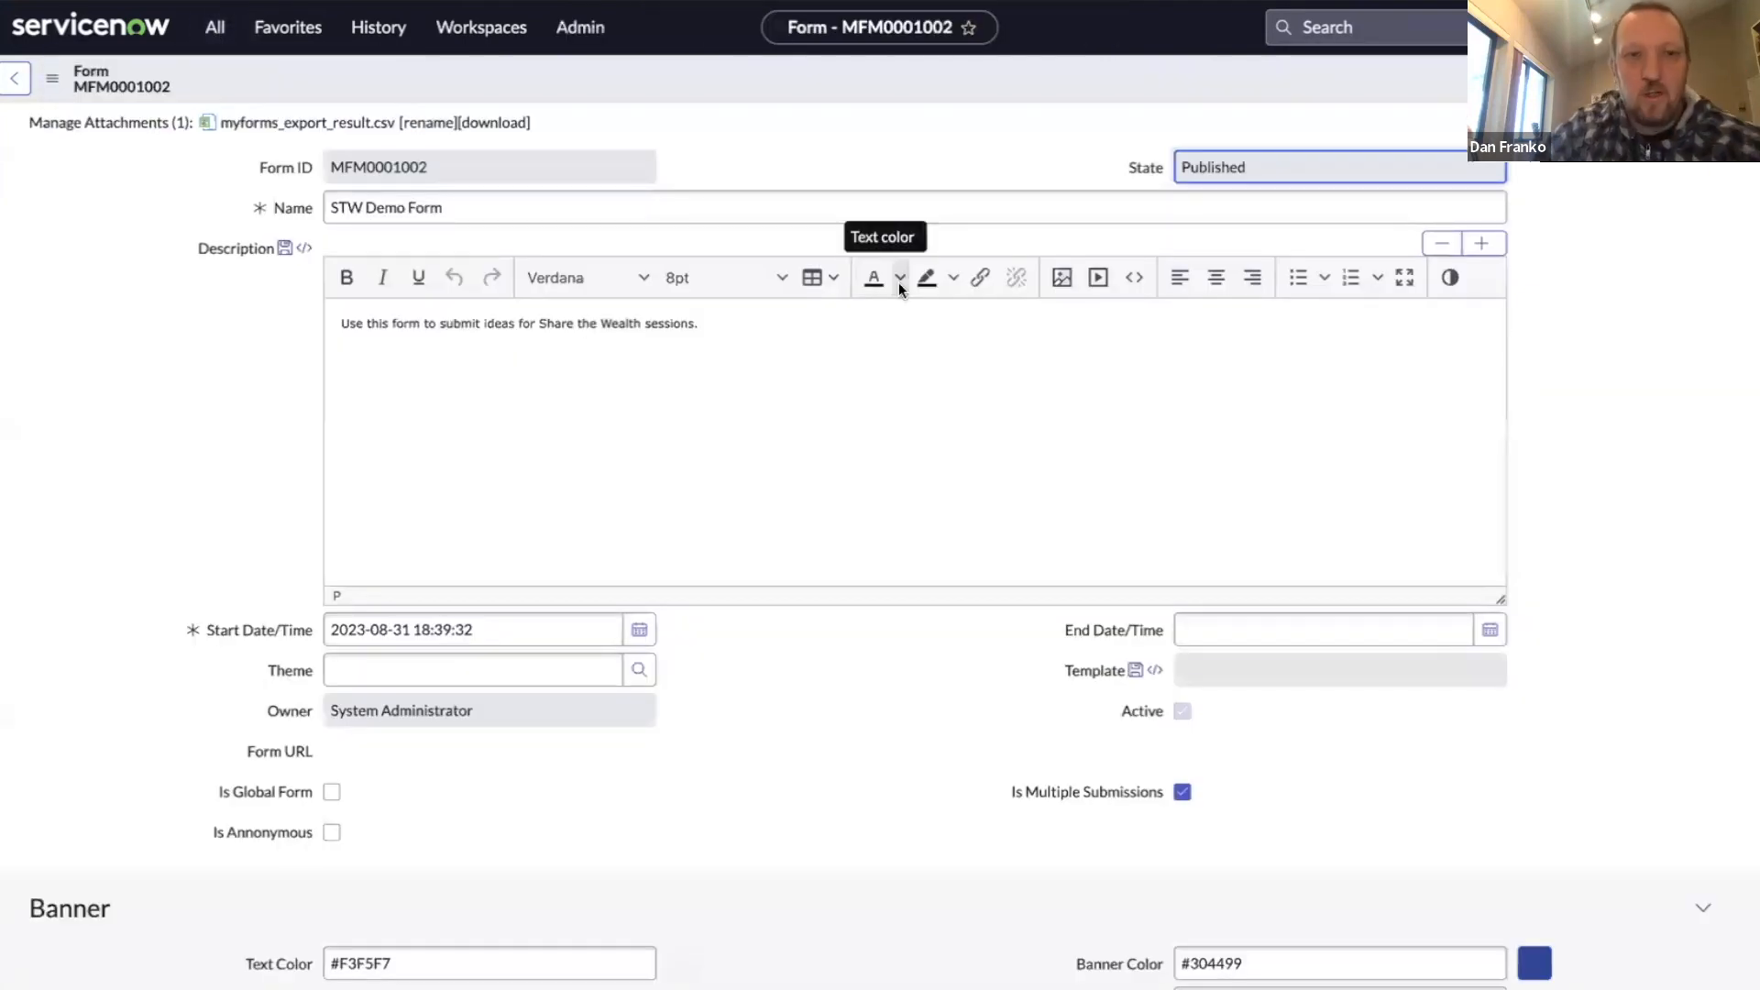
{"action": "scroll", "coordinate": [899, 287], "scroll_direction": "down", "scroll_amount": 1}
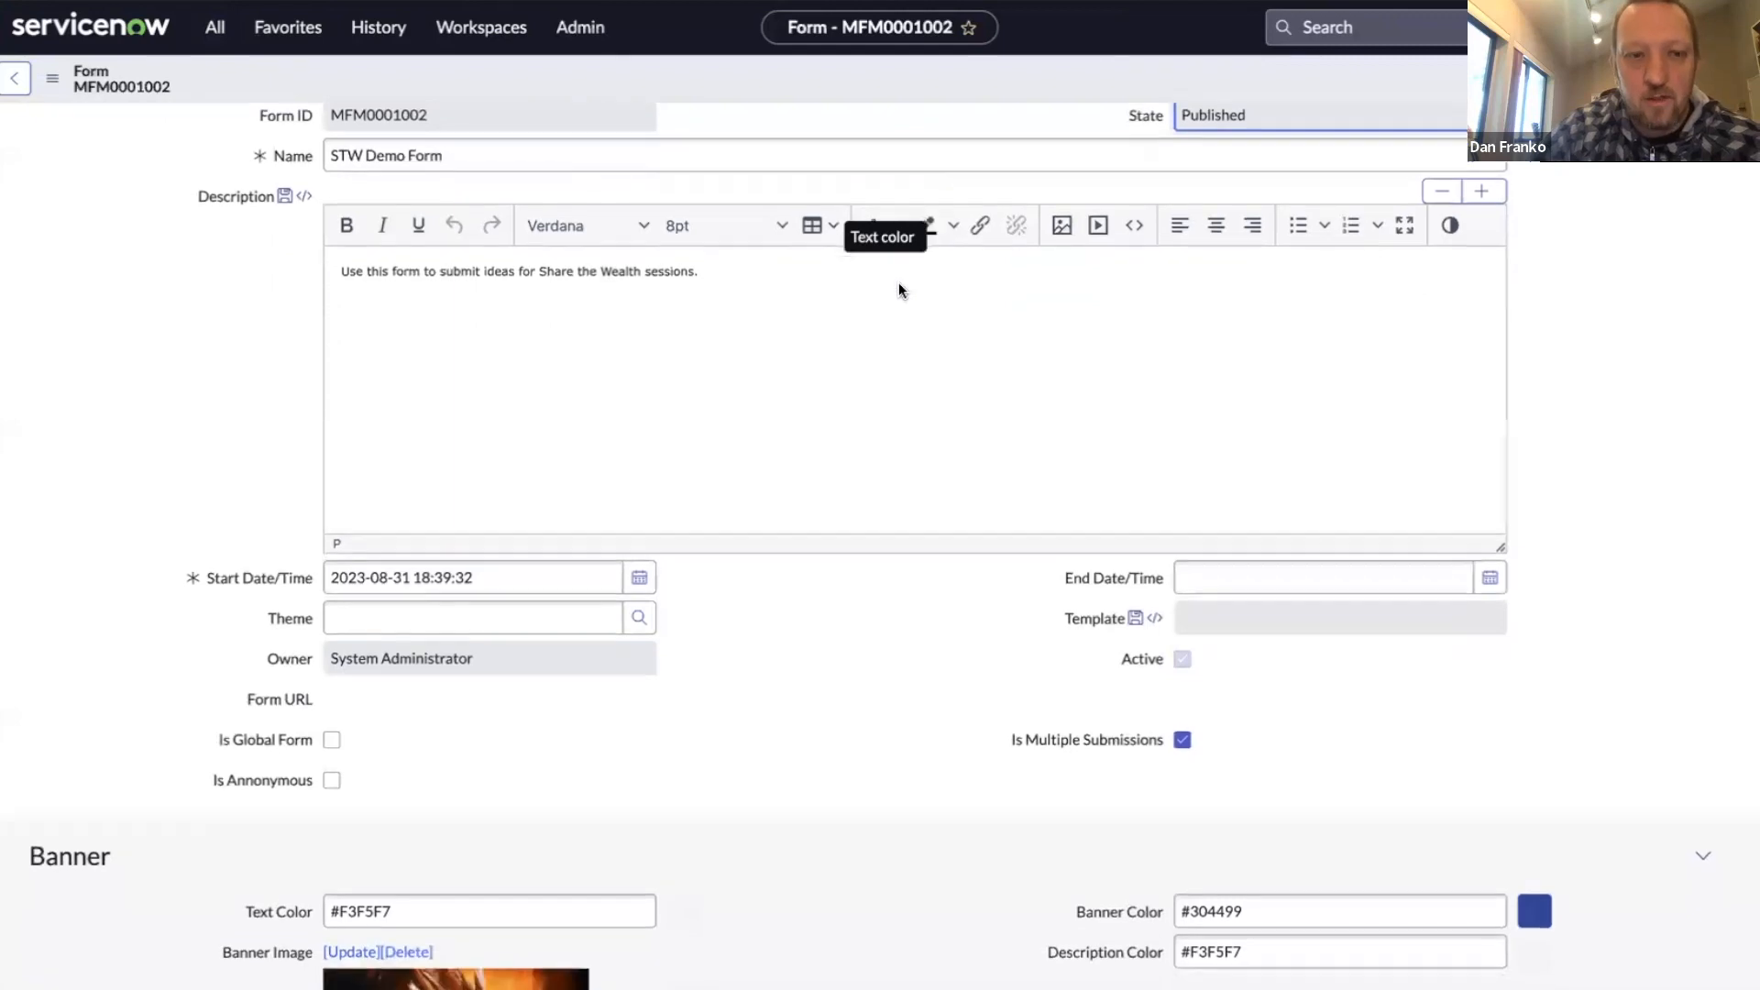
{"action": "scroll", "coordinate": [898, 289], "scroll_direction": "down", "scroll_amount": 7}
{"action": "scroll", "coordinate": [899, 290], "scroll_direction": "up", "scroll_amount": 8}
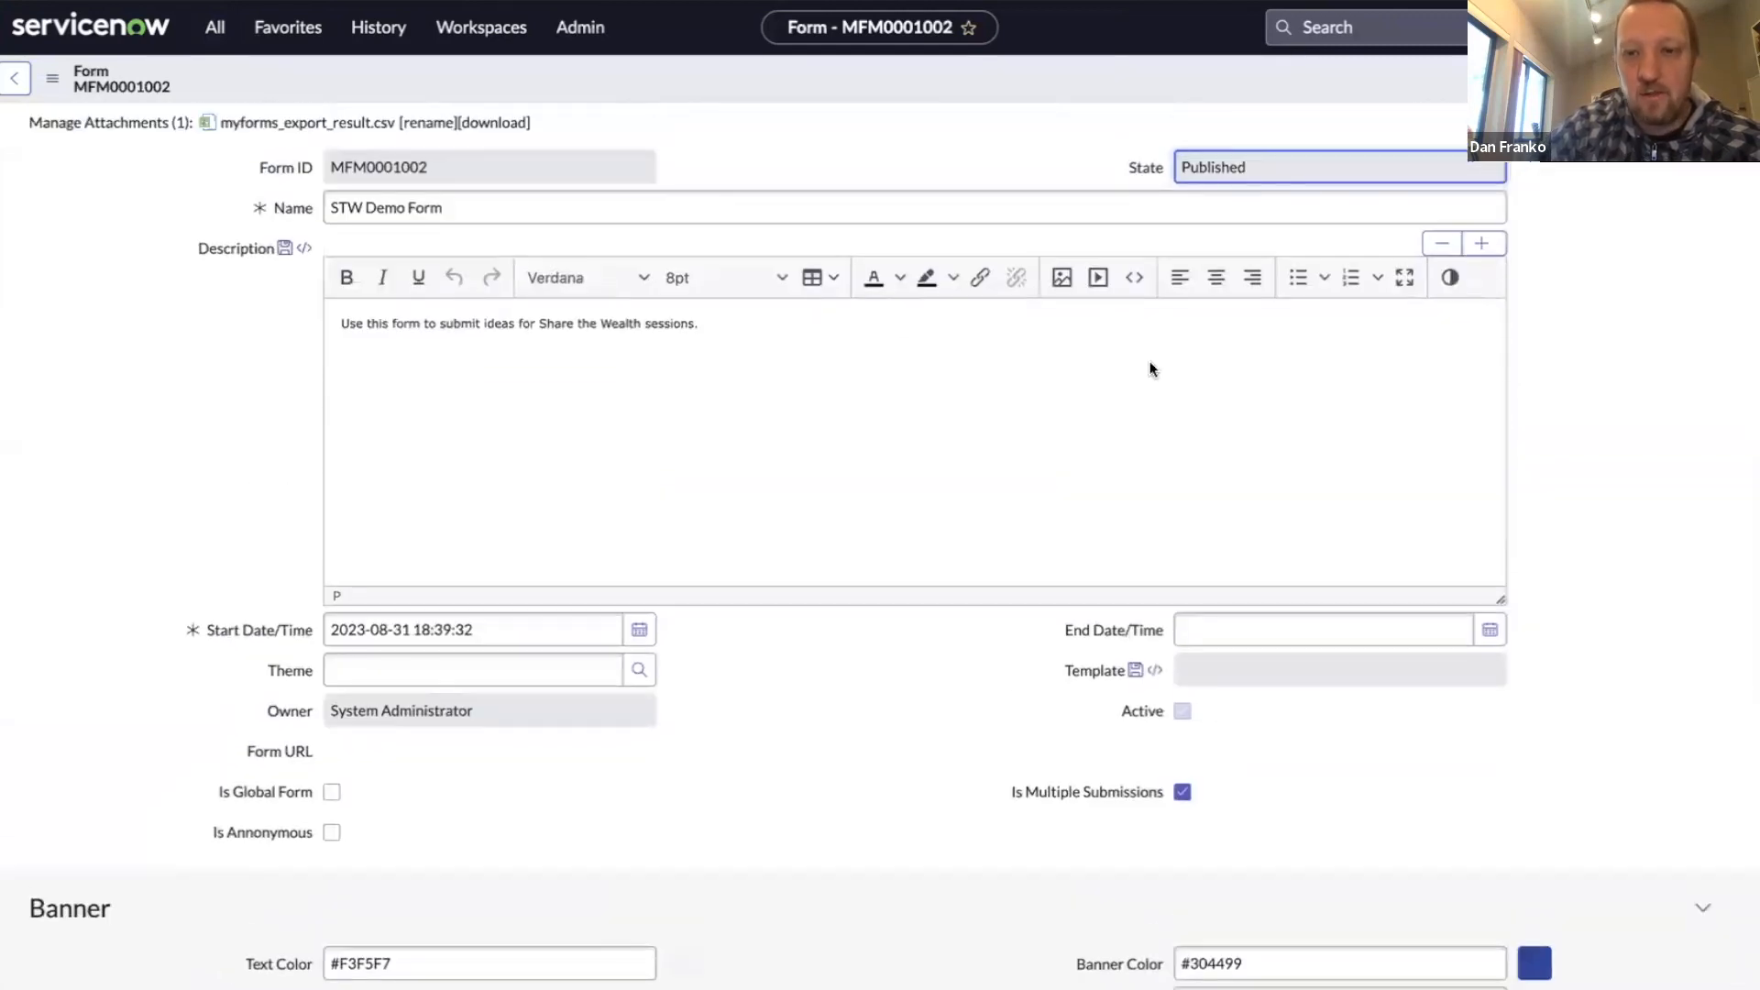
{"action": "scroll", "coordinate": [746, 530], "scroll_direction": "down", "scroll_amount": 8}
{"action": "scroll", "coordinate": [1030, 513], "scroll_direction": "up", "scroll_amount": 2}
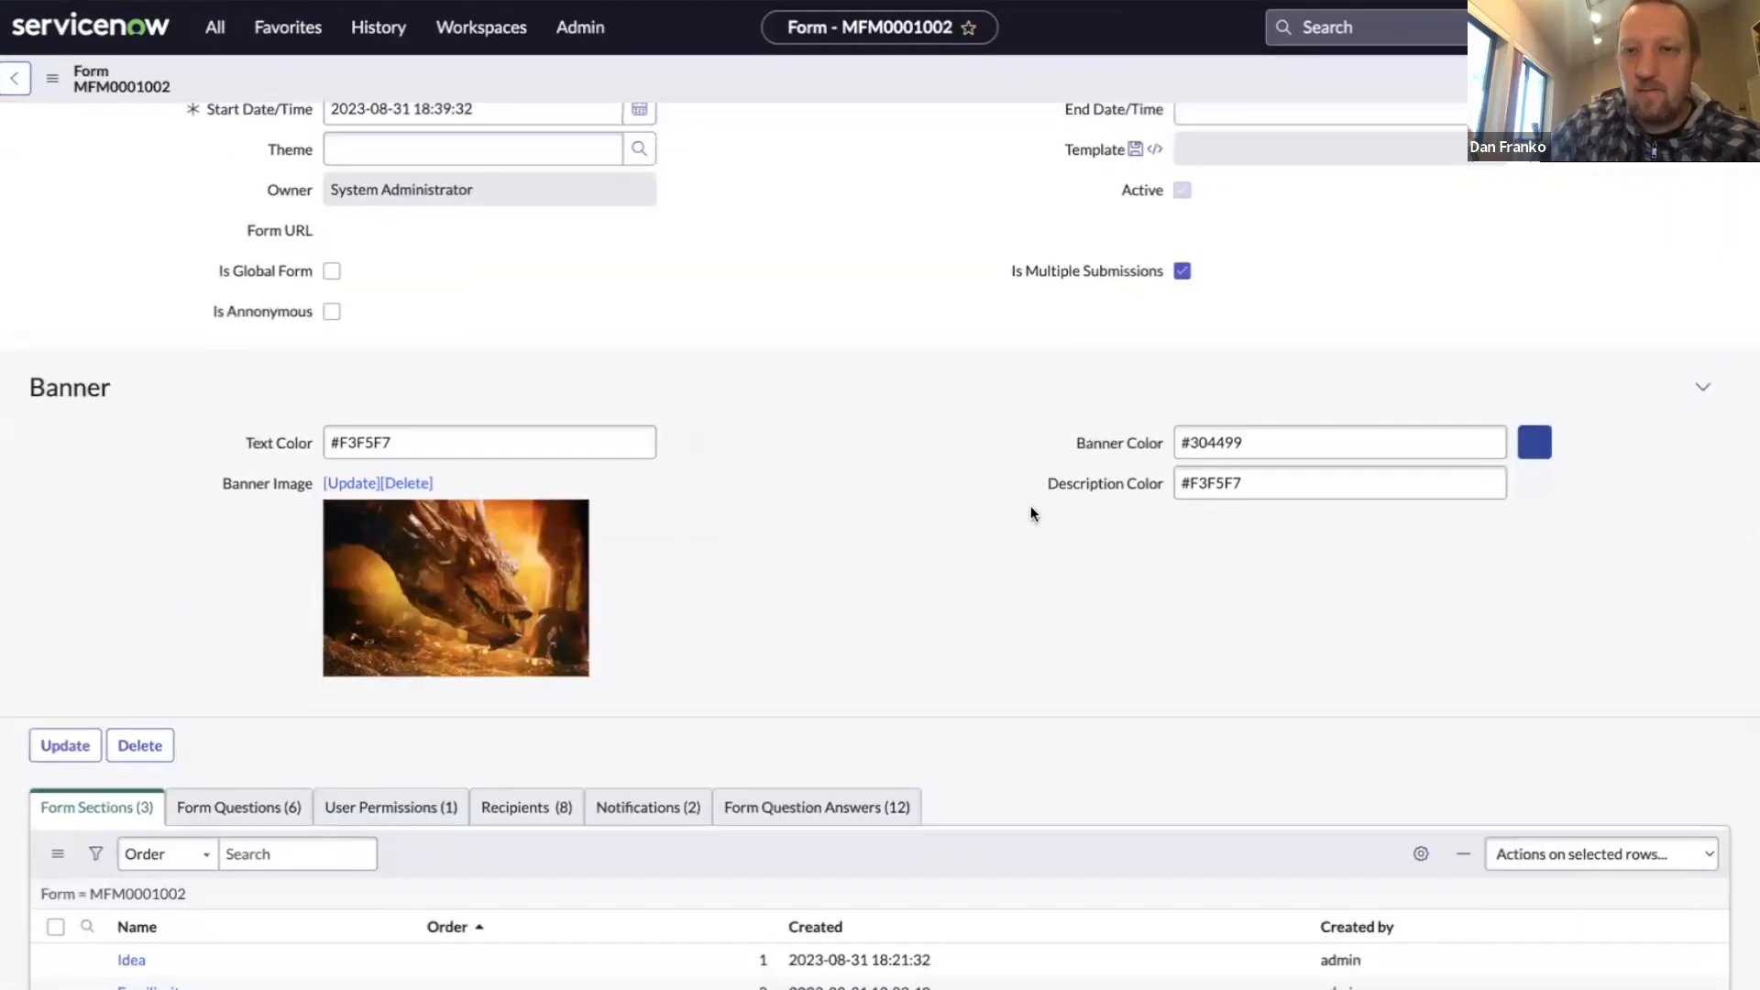
{"action": "scroll", "coordinate": [921, 312], "scroll_direction": "up", "scroll_amount": 1}
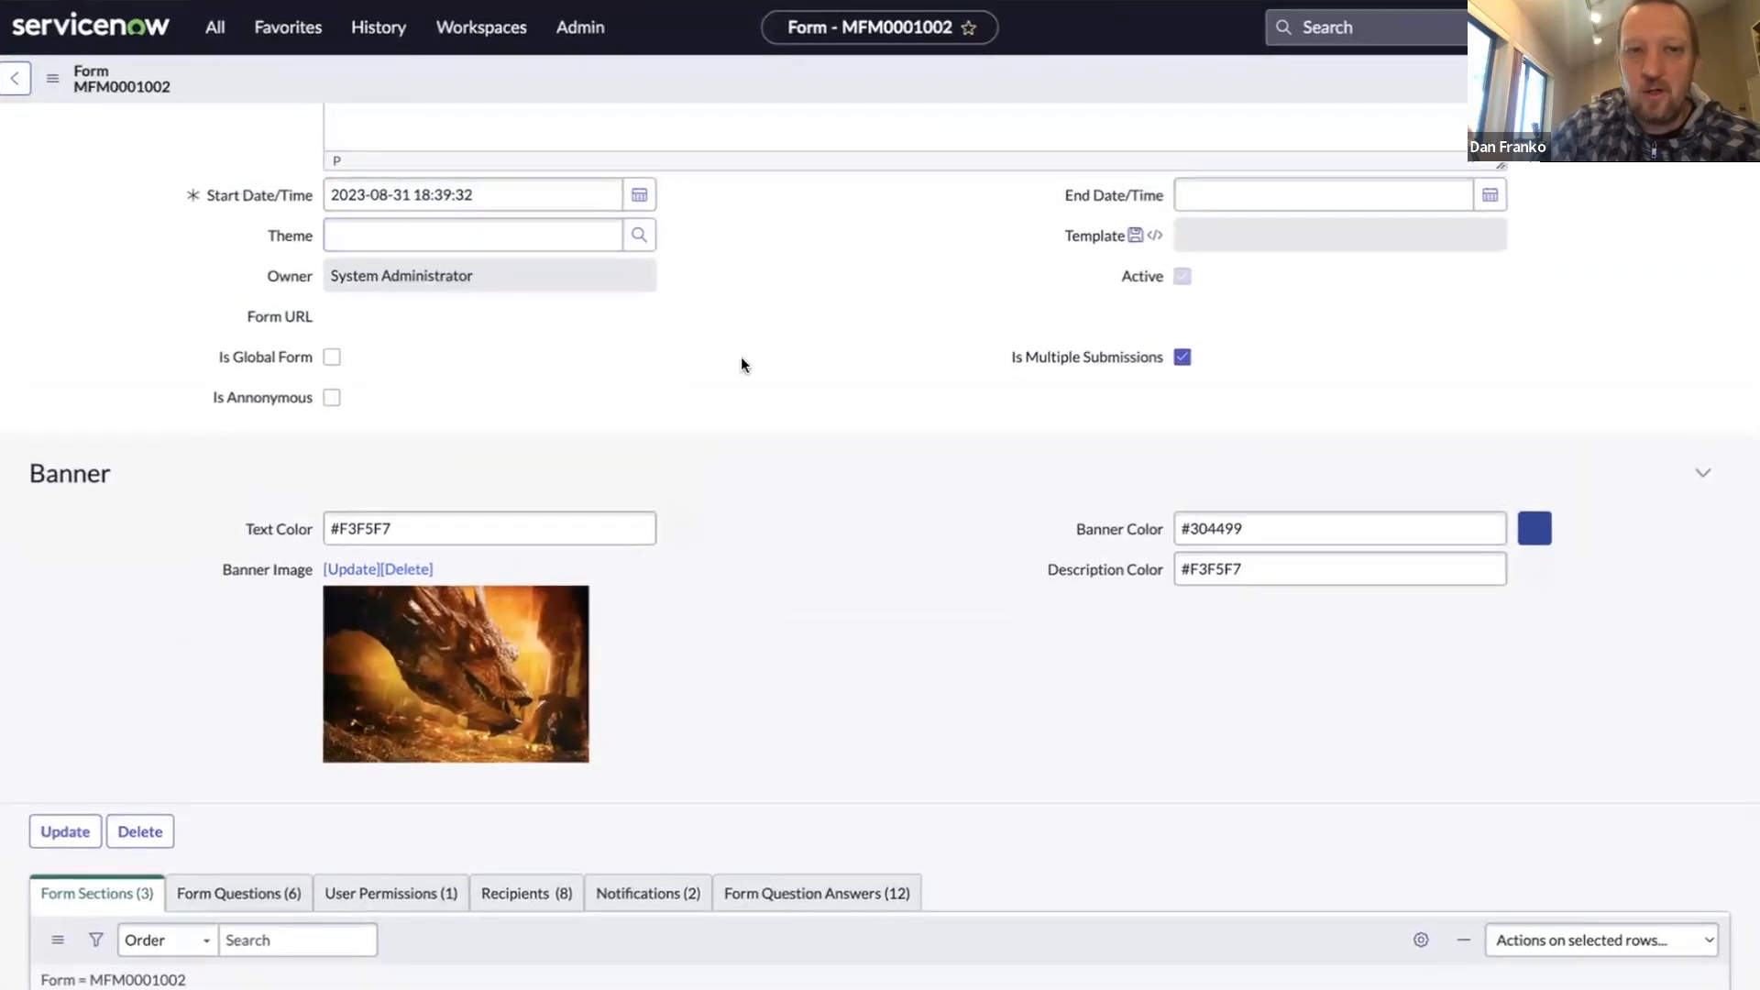
{"action": "scroll", "coordinate": [746, 358], "scroll_direction": "down", "scroll_amount": 3}
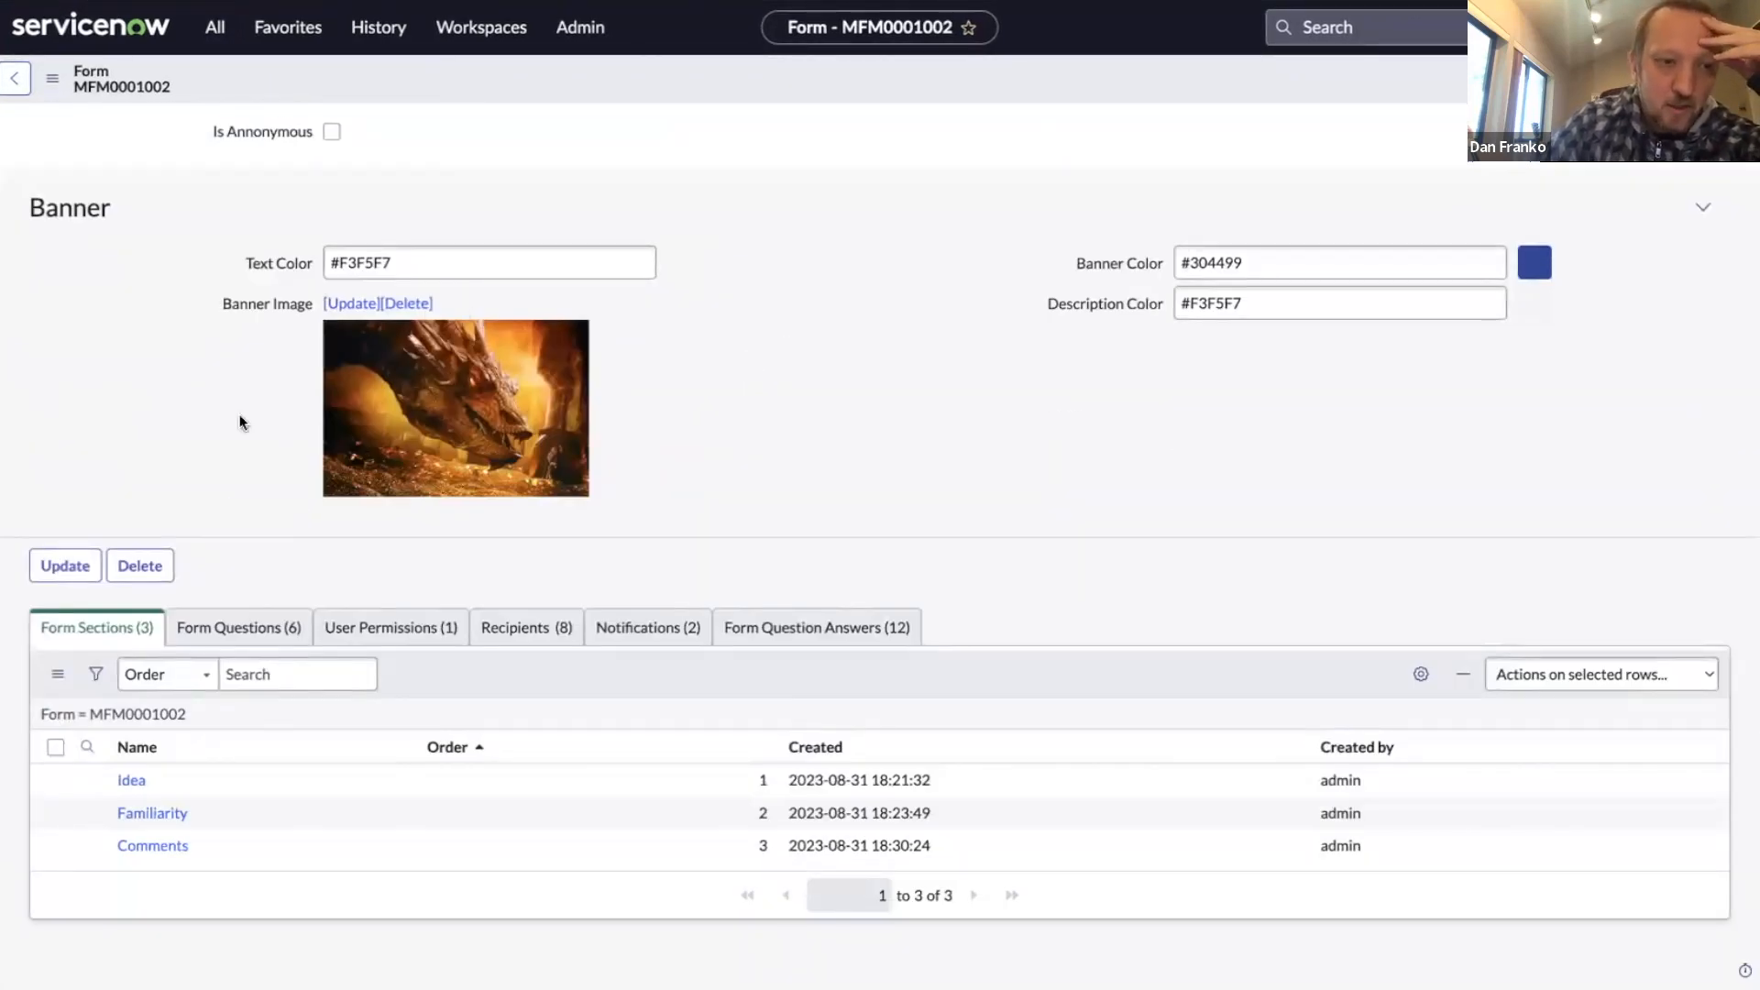
Step: Review the notifications and form question answers related to the STW Demo Form record
{"action": "left_click", "coordinate": [648, 627]}
{"action": "left_click", "coordinate": [799, 661]}
{"action": "scroll", "coordinate": [800, 662], "scroll_direction": "down", "scroll_amount": 3}
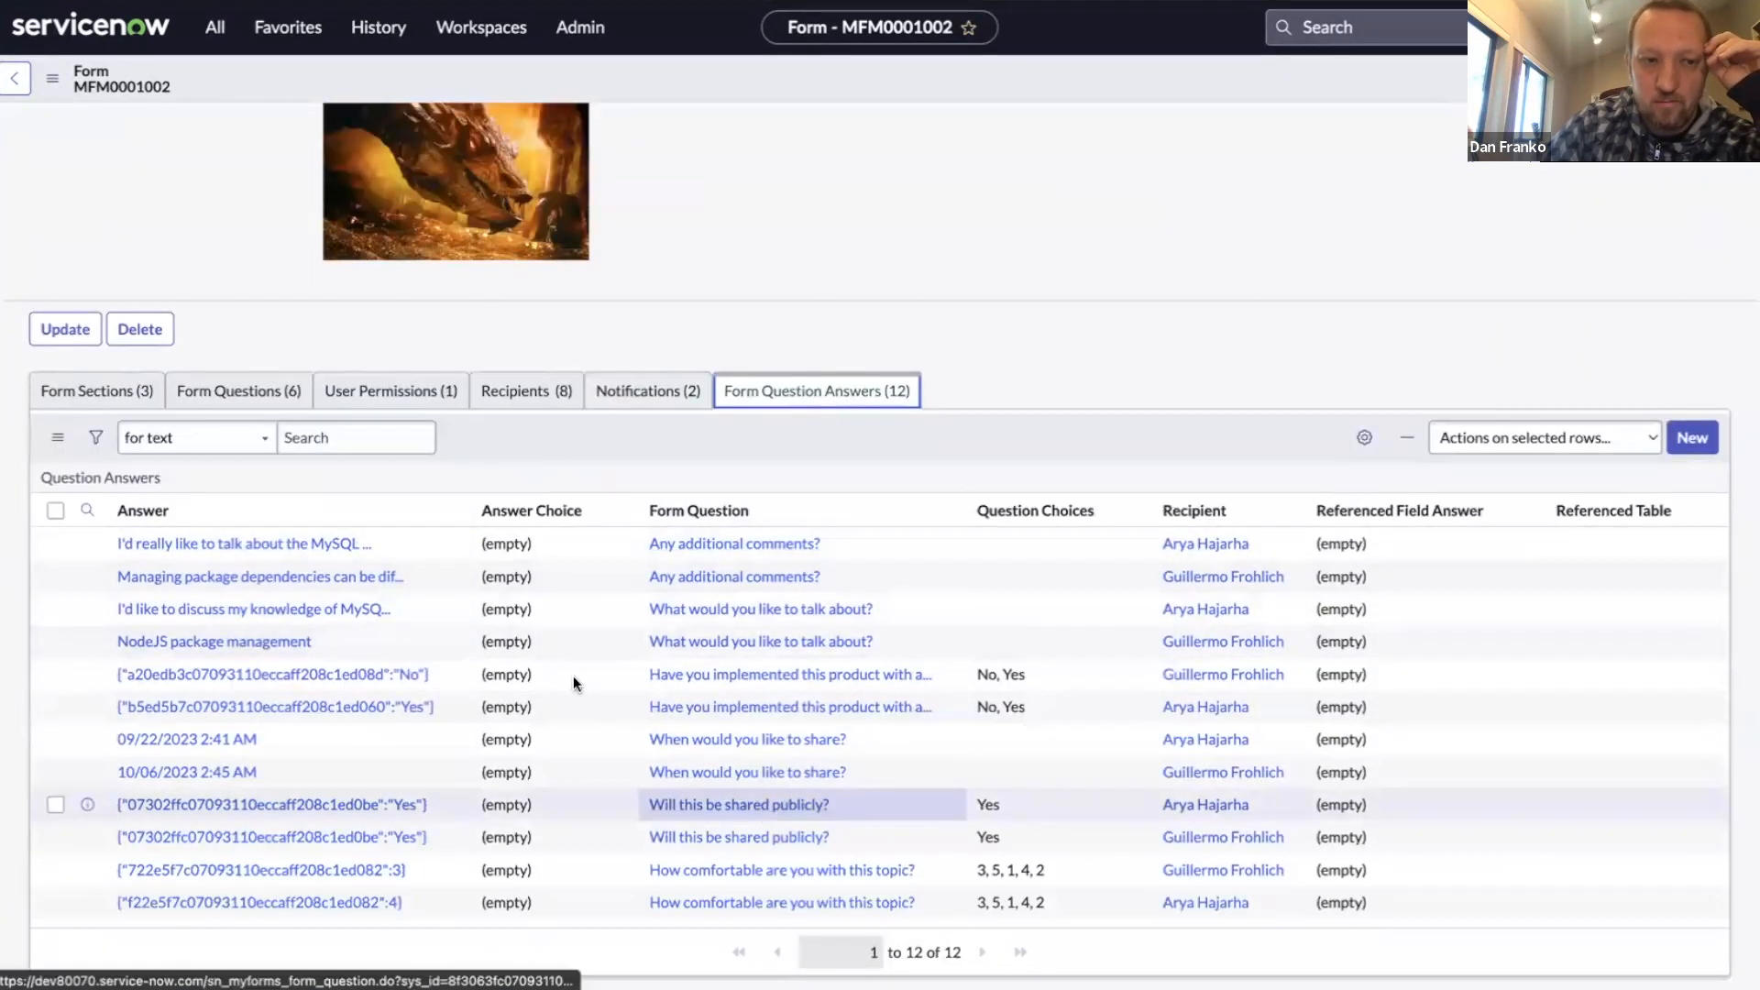
{"action": "scroll", "coordinate": [574, 674], "scroll_direction": "down", "scroll_amount": 1}
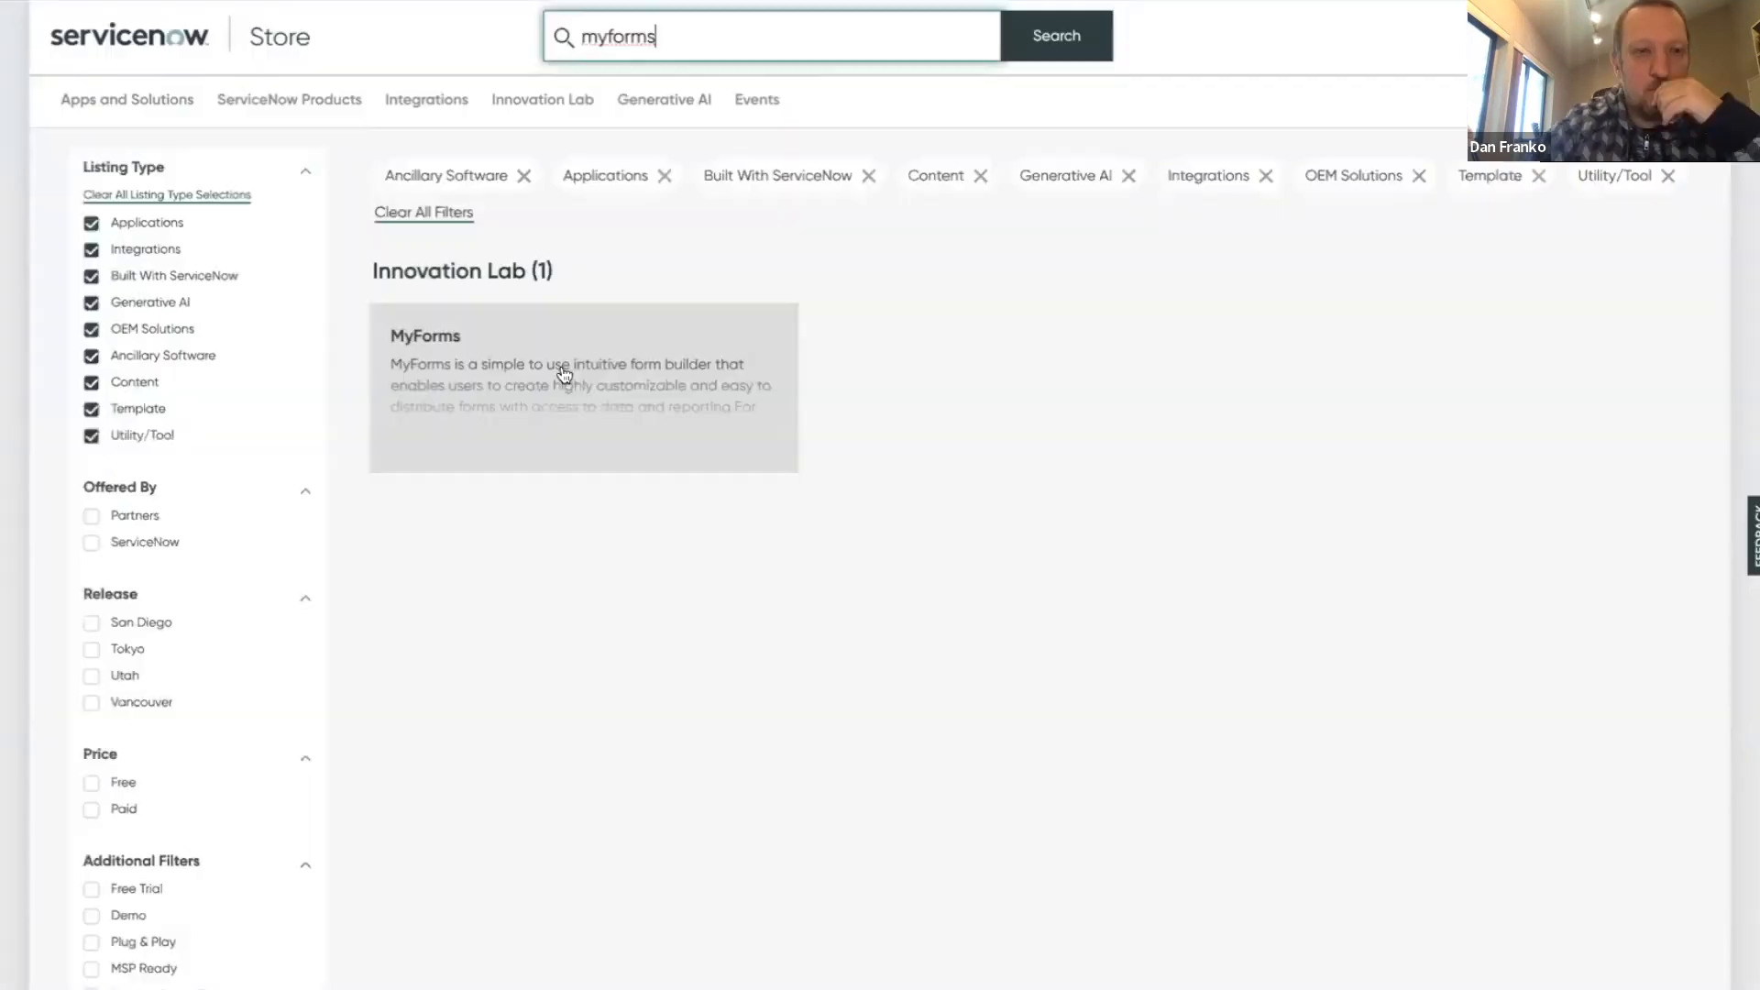
Step: Open the MyForms listing in the ServiceNow Store and review its summary, key features and compatible releases
{"action": "left_click", "coordinate": [602, 356]}
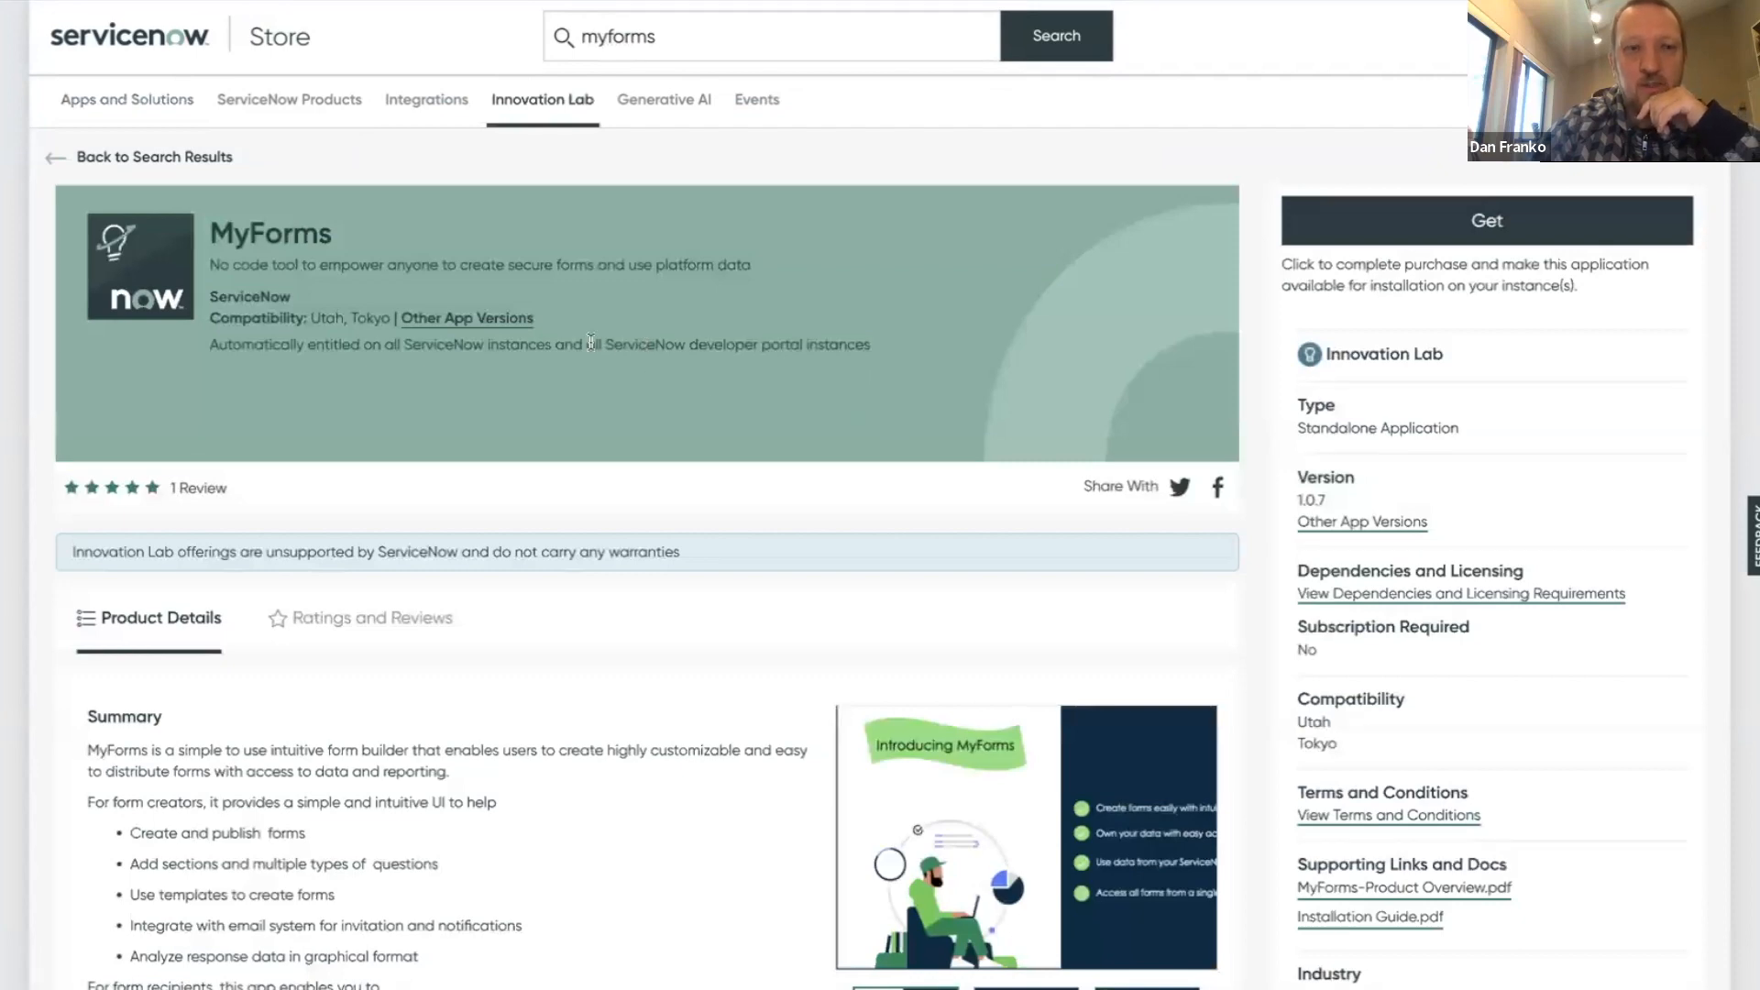
{"action": "scroll", "coordinate": [591, 342], "scroll_direction": "down", "scroll_amount": 1}
{"action": "scroll", "coordinate": [750, 333], "scroll_direction": "up", "scroll_amount": 1}
{"action": "scroll", "coordinate": [520, 445], "scroll_direction": "down", "scroll_amount": 1}
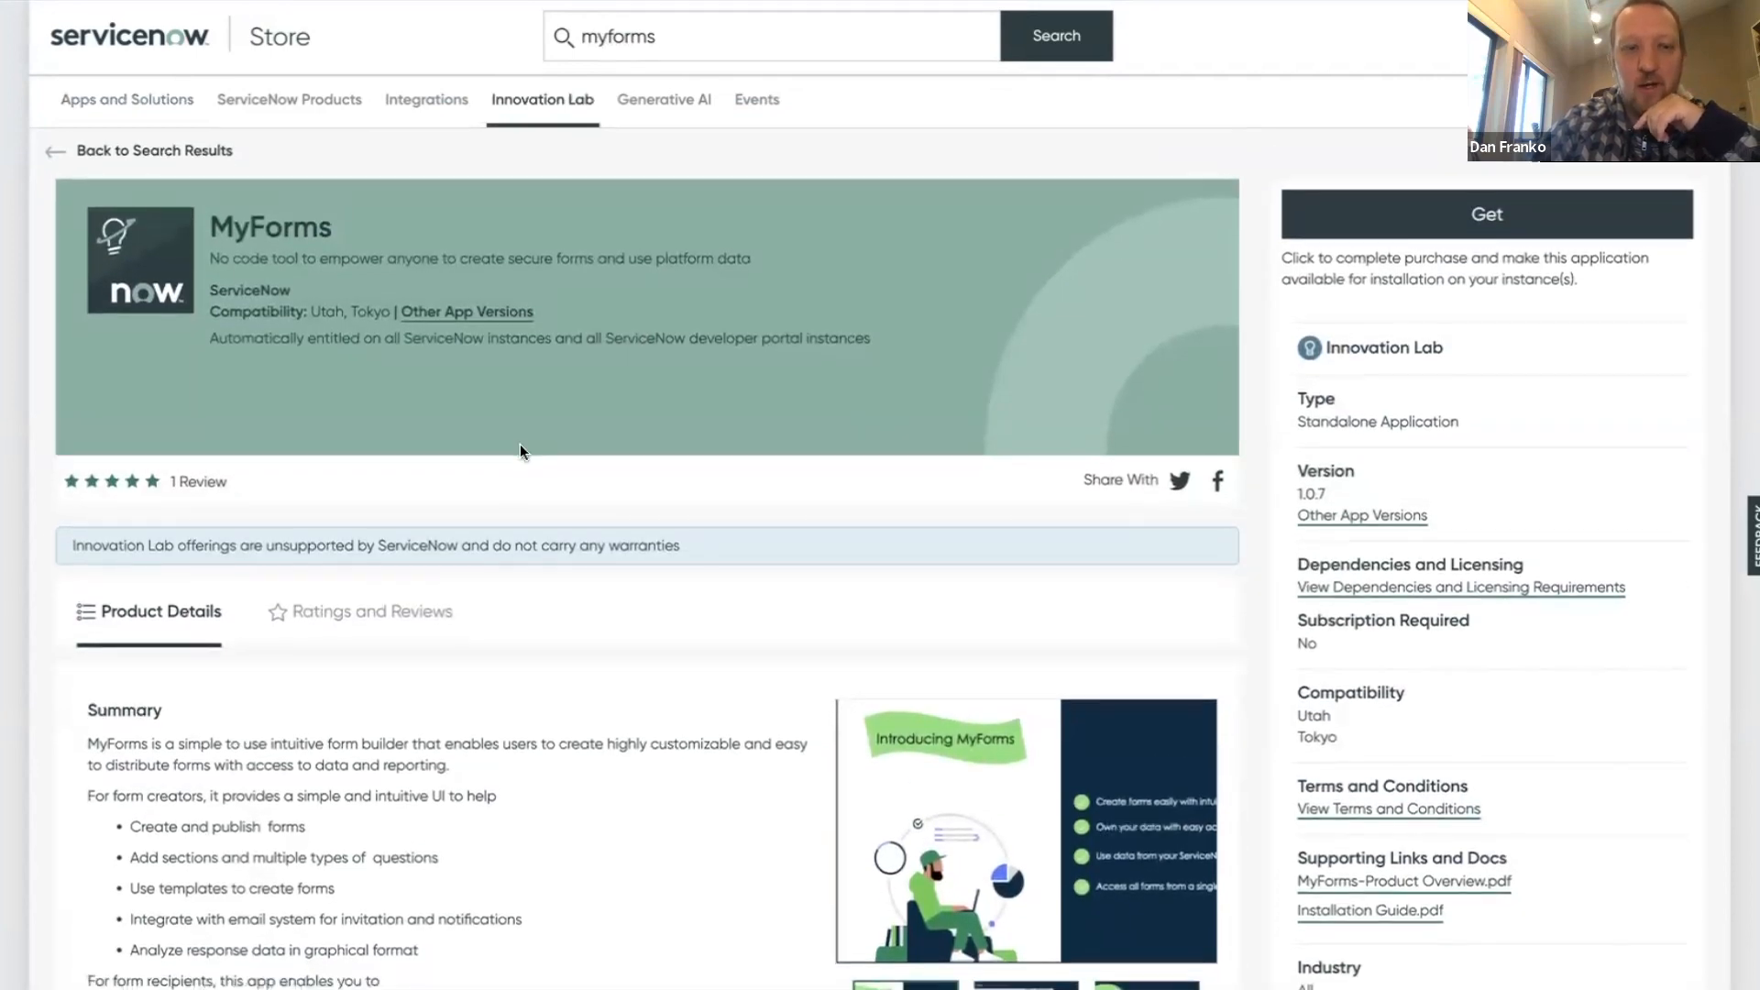
{"action": "scroll", "coordinate": [520, 449], "scroll_direction": "down", "scroll_amount": 6}
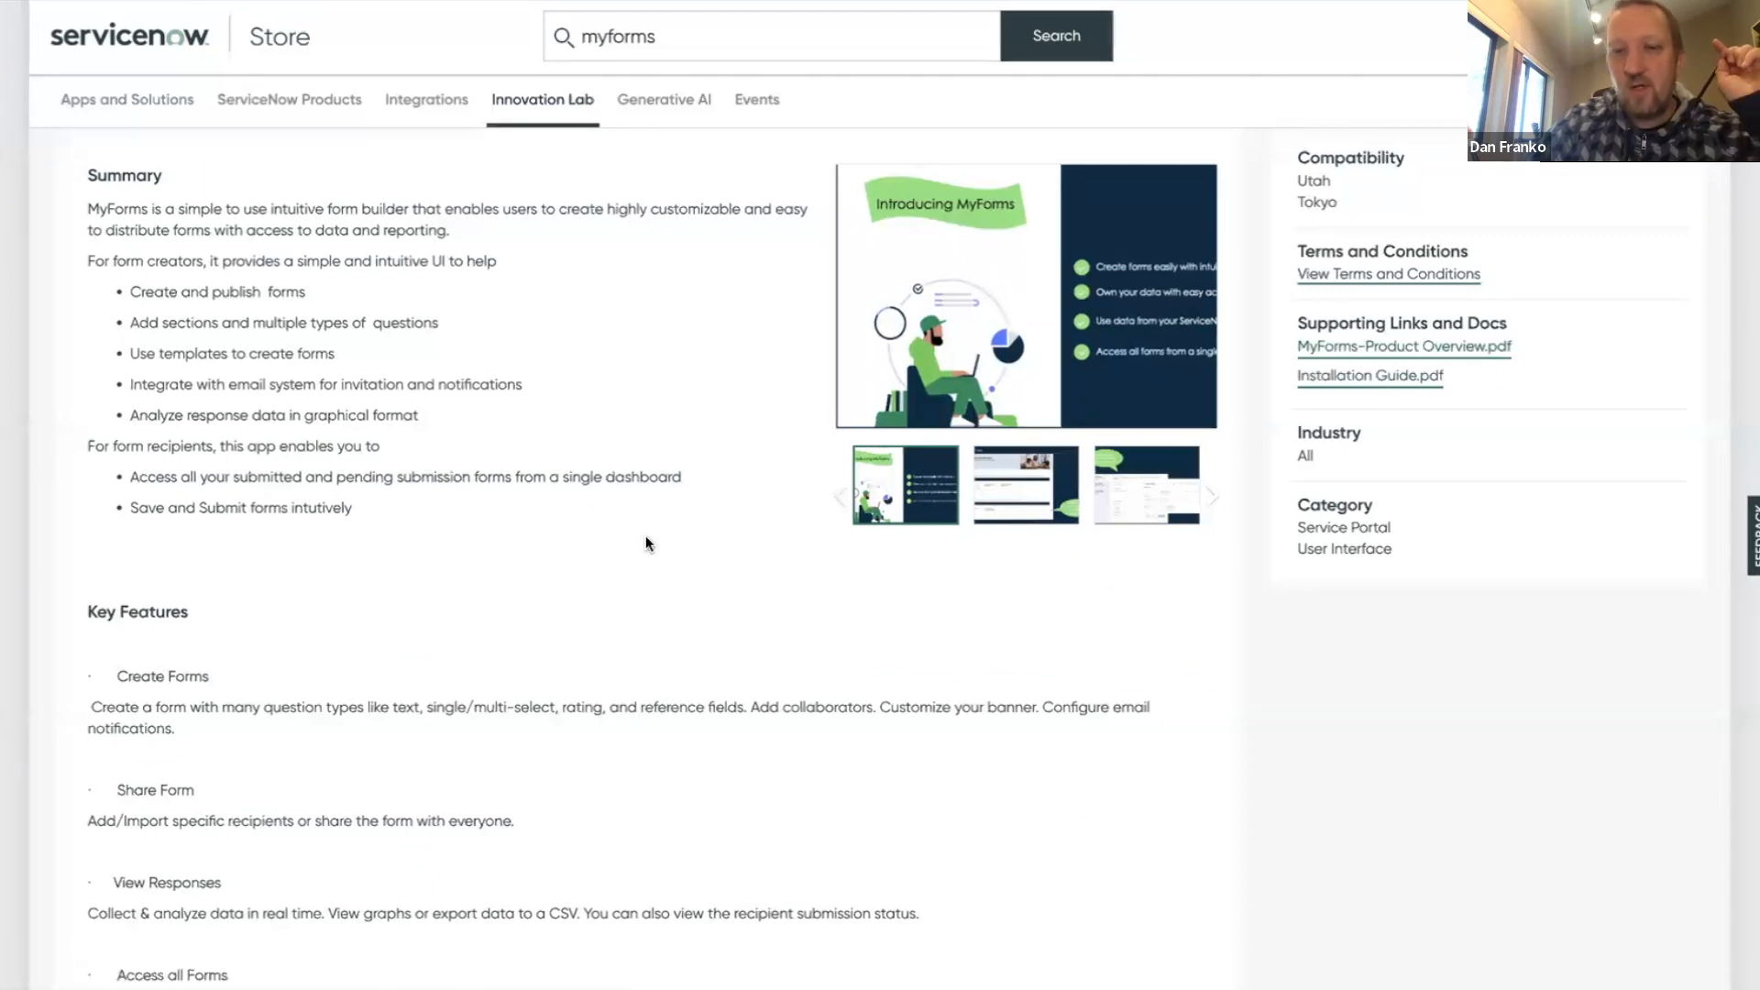
{"action": "scroll", "coordinate": [645, 541], "scroll_direction": "up", "scroll_amount": 6}
{"action": "left_click_drag", "start_coordinate": [1338, 745], "coordinate": [1296, 715]}
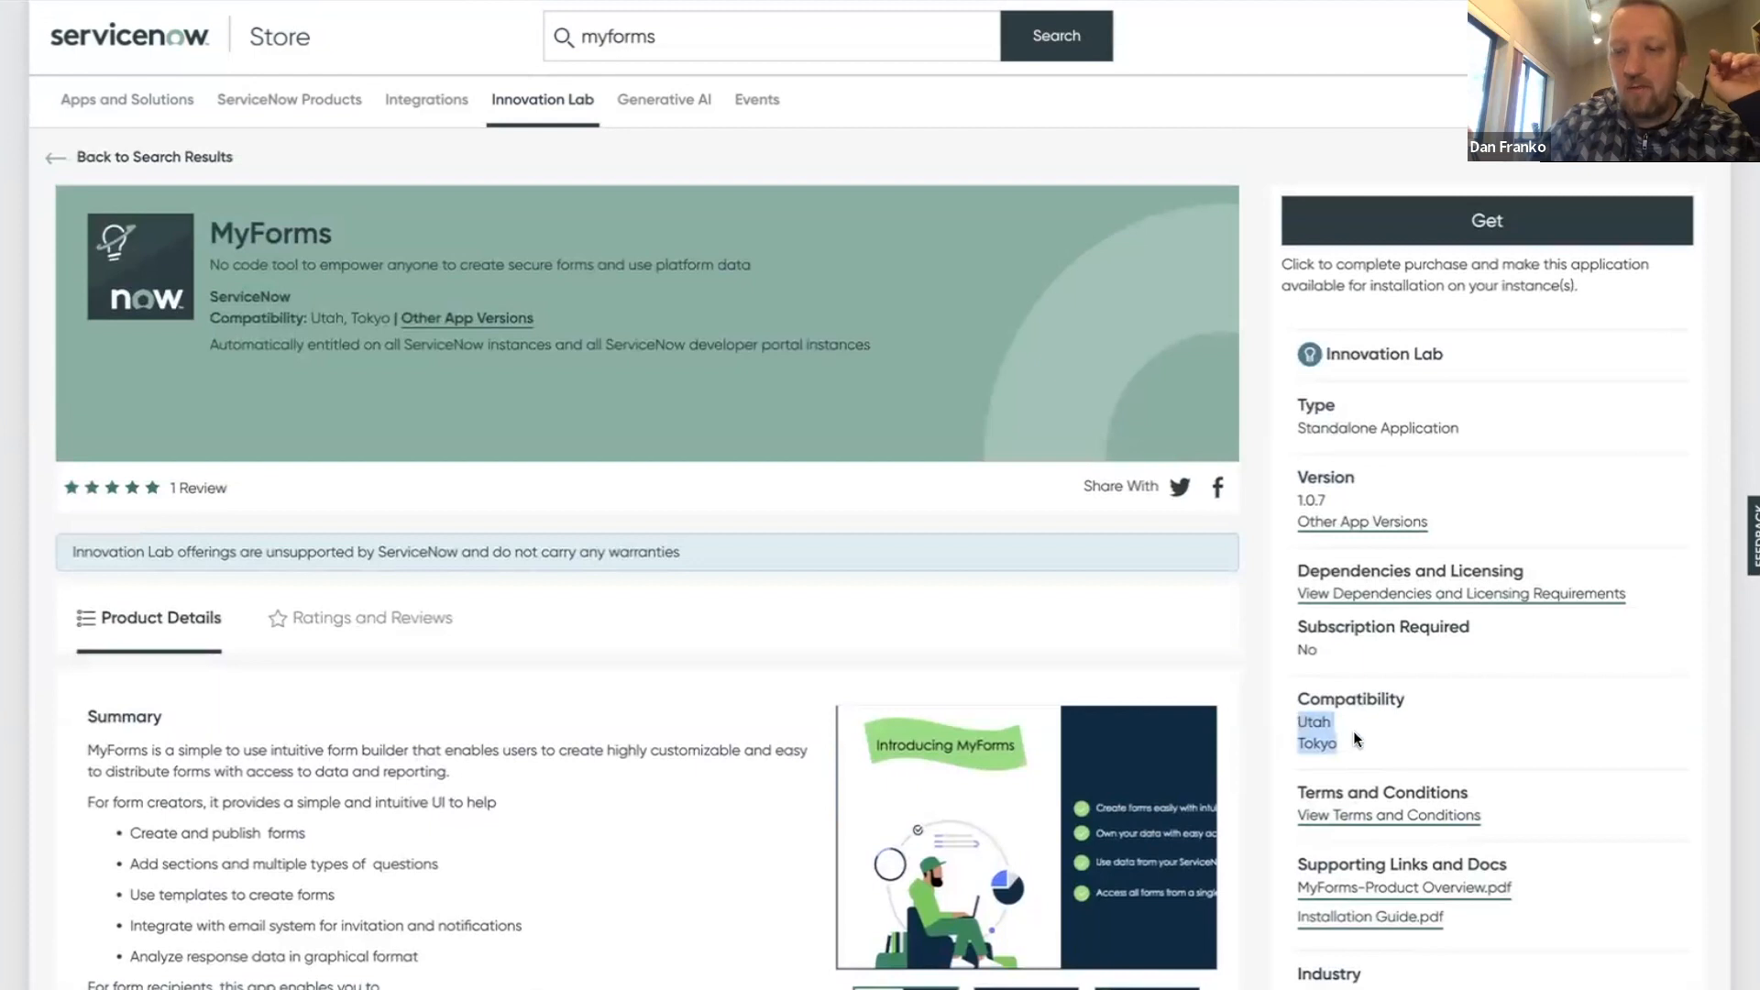